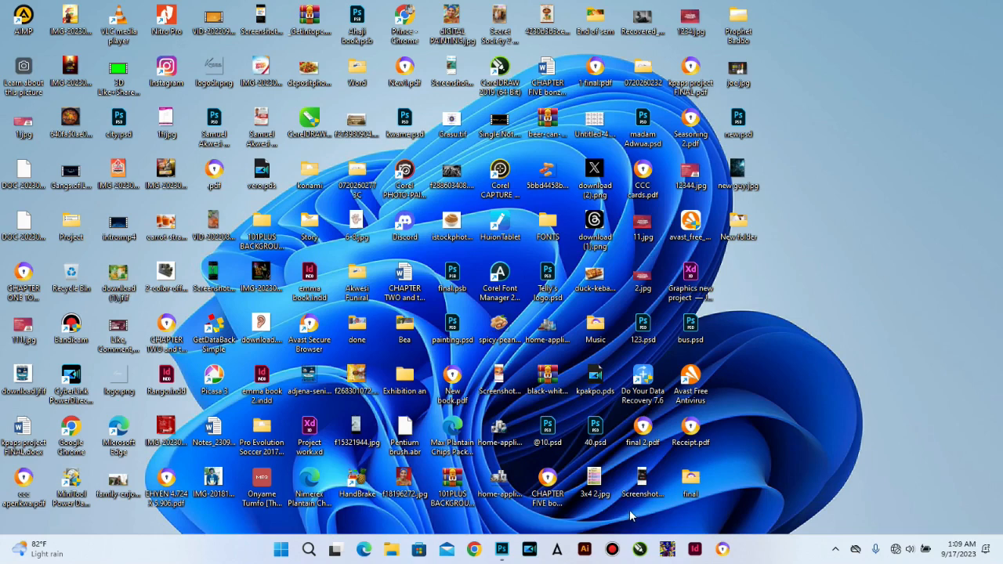
Step: Bring Photoshop to the front, showing the blank white Grace.psd canvas
{"action": "left_click", "coordinate": [497, 549]}
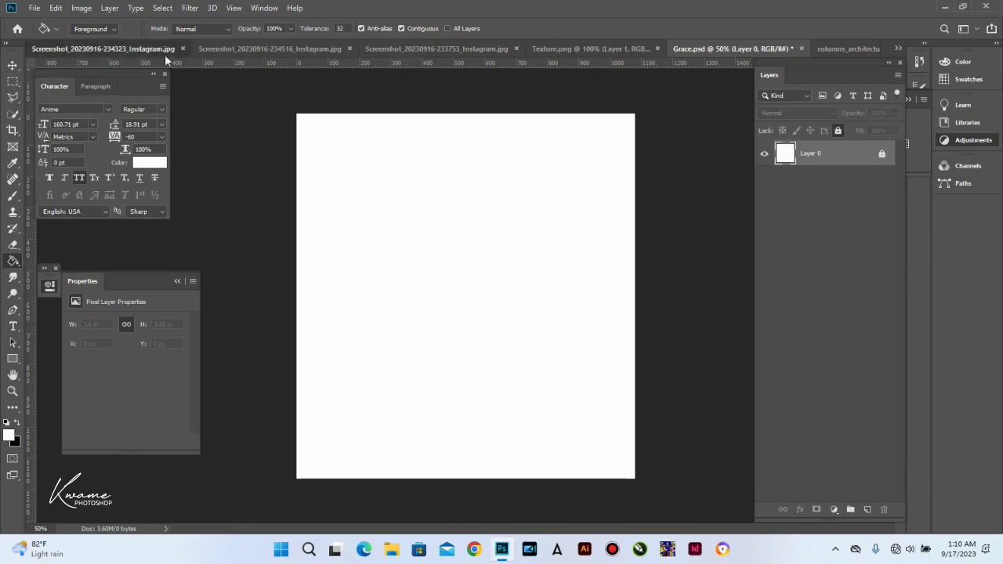
{"action": "left_click", "coordinate": [118, 49]}
{"action": "left_click", "coordinate": [305, 47]}
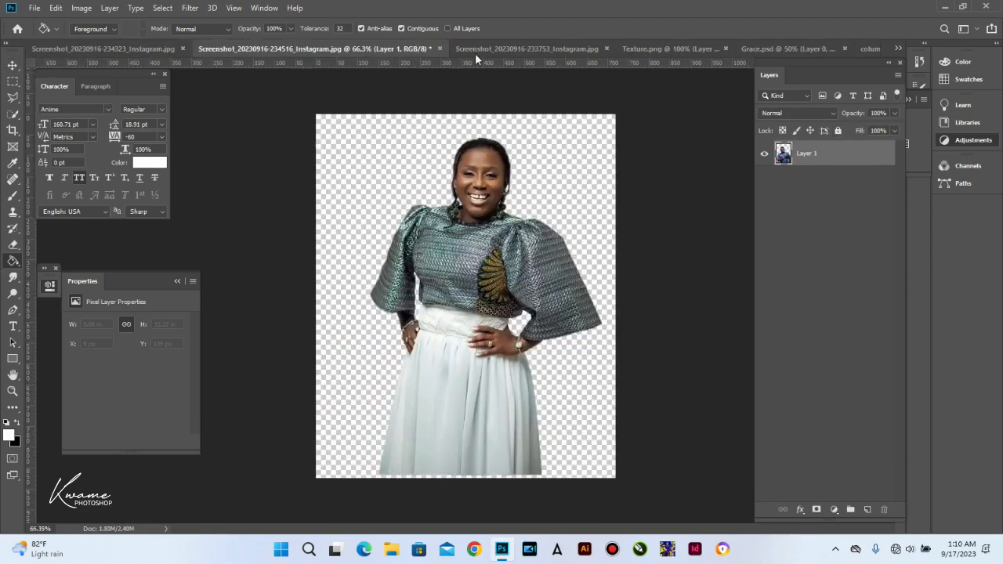
{"action": "left_click", "coordinate": [478, 51]}
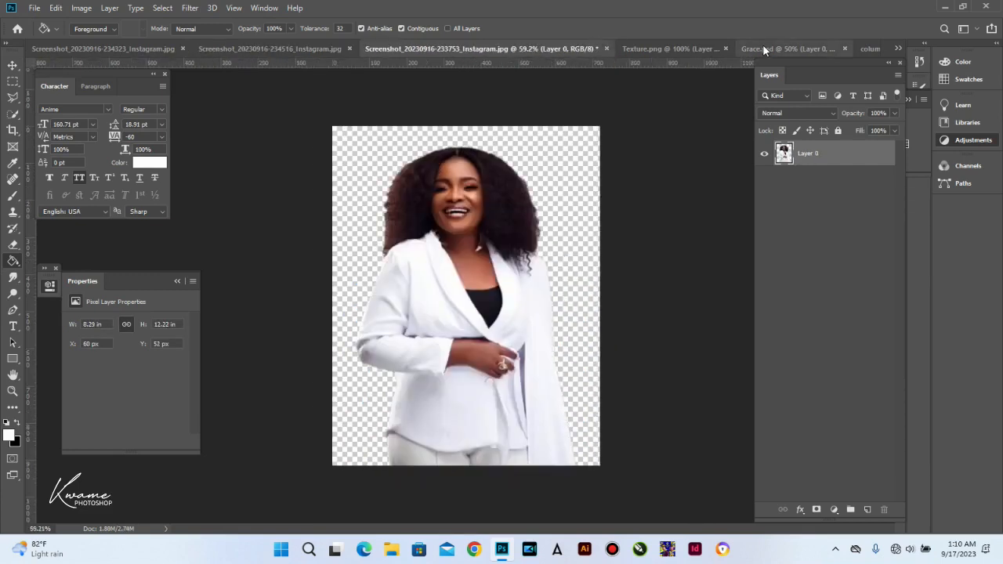
{"action": "left_click", "coordinate": [707, 46]}
{"action": "left_click", "coordinate": [824, 43]}
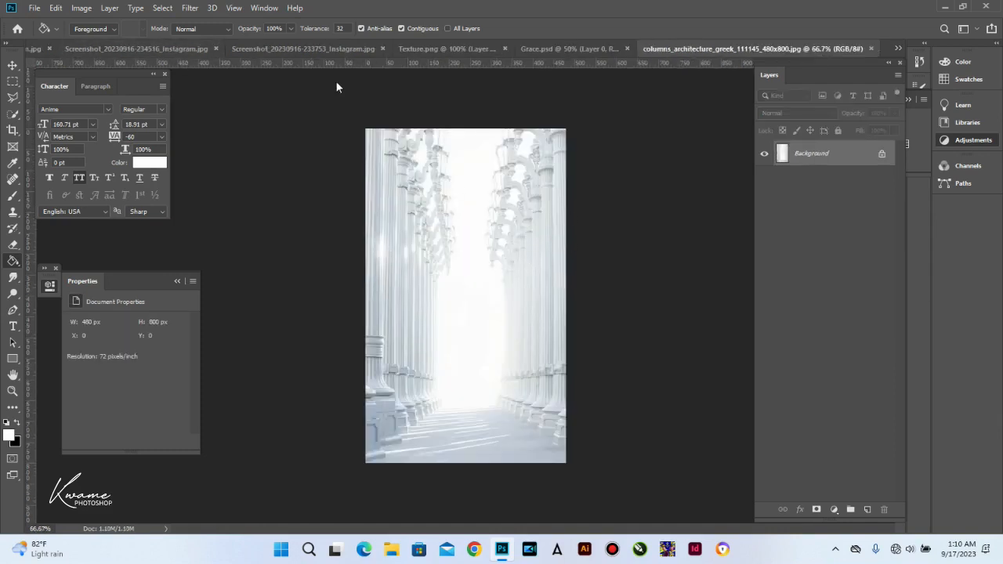
{"action": "left_click", "coordinate": [453, 44]}
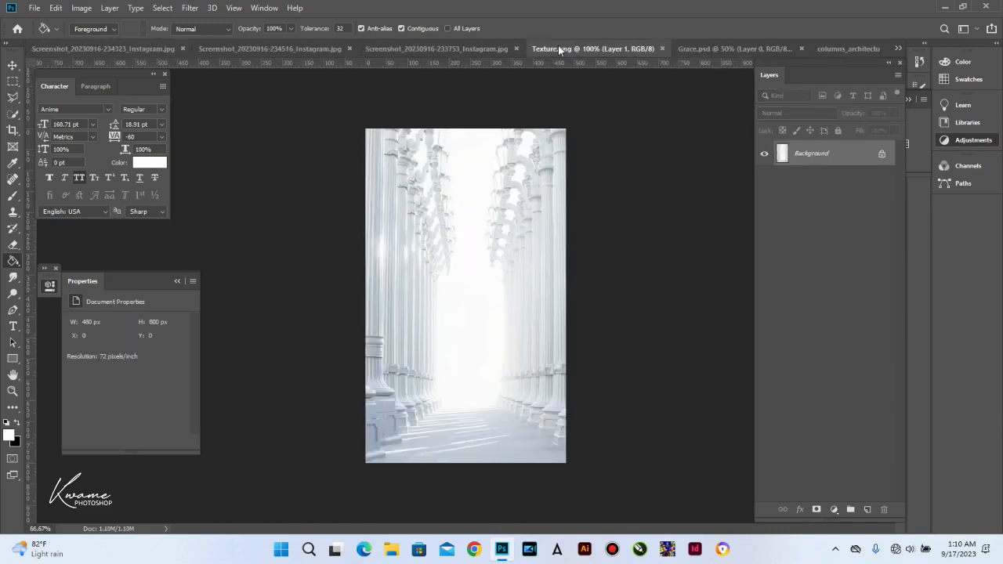
{"action": "key", "text": "v"}
{"action": "left_click", "coordinate": [688, 48]}
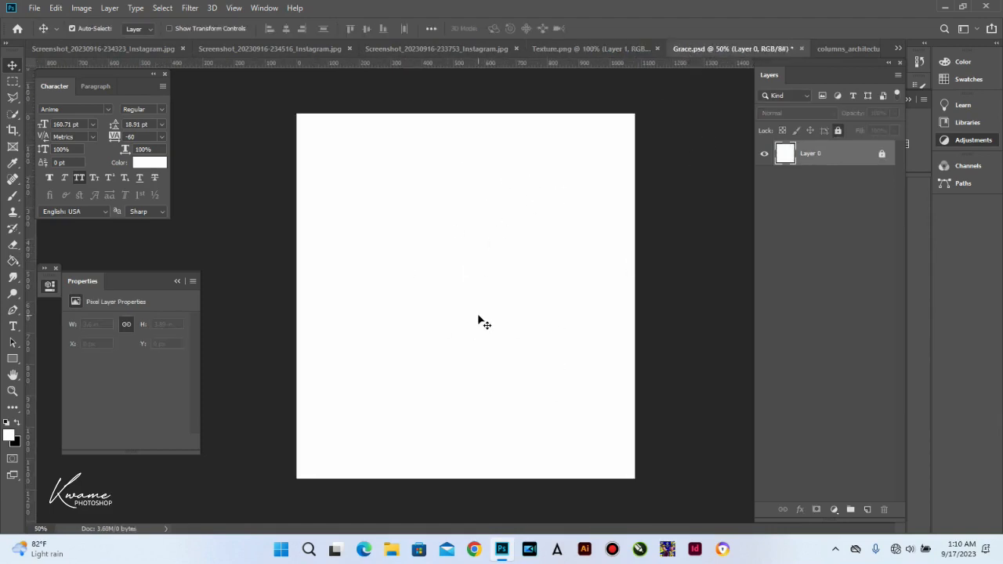
{"action": "left_click", "coordinate": [834, 510]}
Step: Add a Gradient Fill layer using a blue preset in Radial style
{"action": "left_click", "coordinate": [839, 299]}
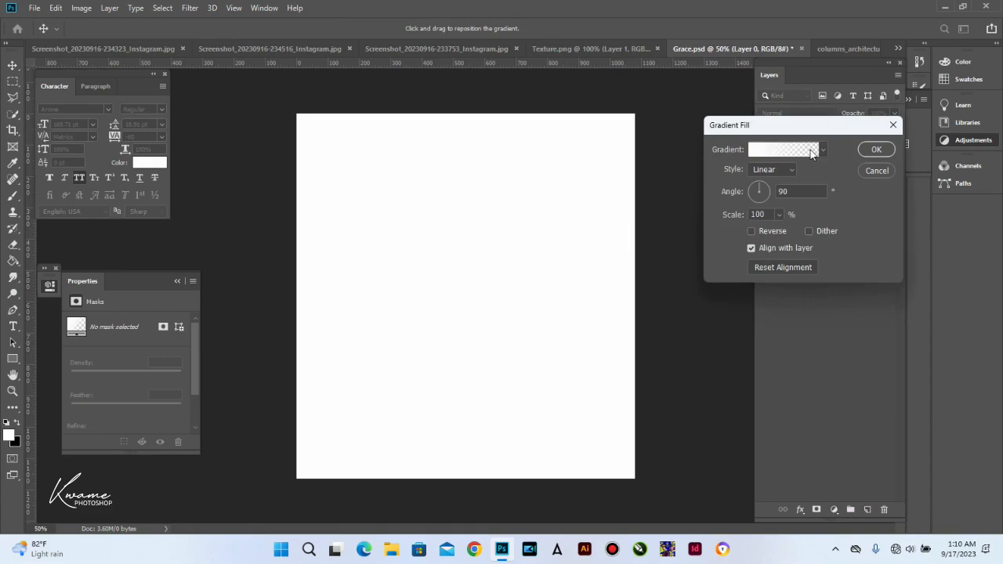
{"action": "left_click", "coordinate": [812, 151]}
{"action": "left_click", "coordinate": [846, 190]}
{"action": "left_click", "coordinate": [940, 138]}
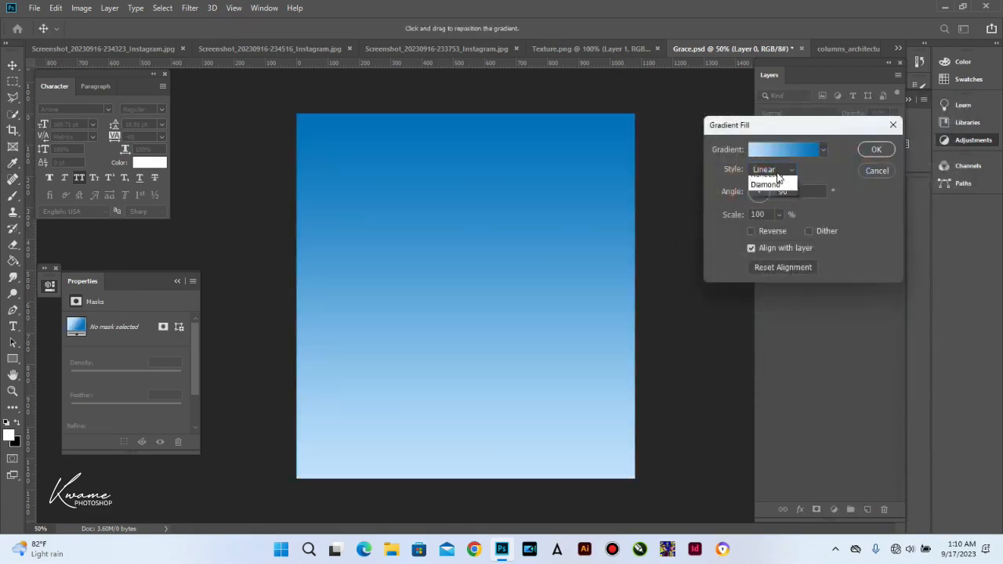
{"action": "left_click", "coordinate": [778, 193]}
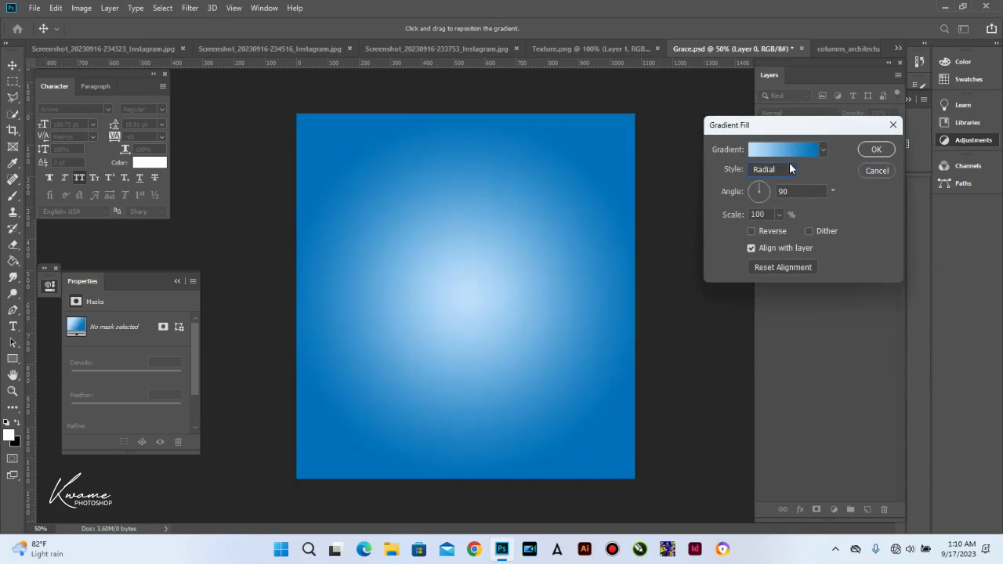
{"action": "left_click", "coordinate": [870, 149]}
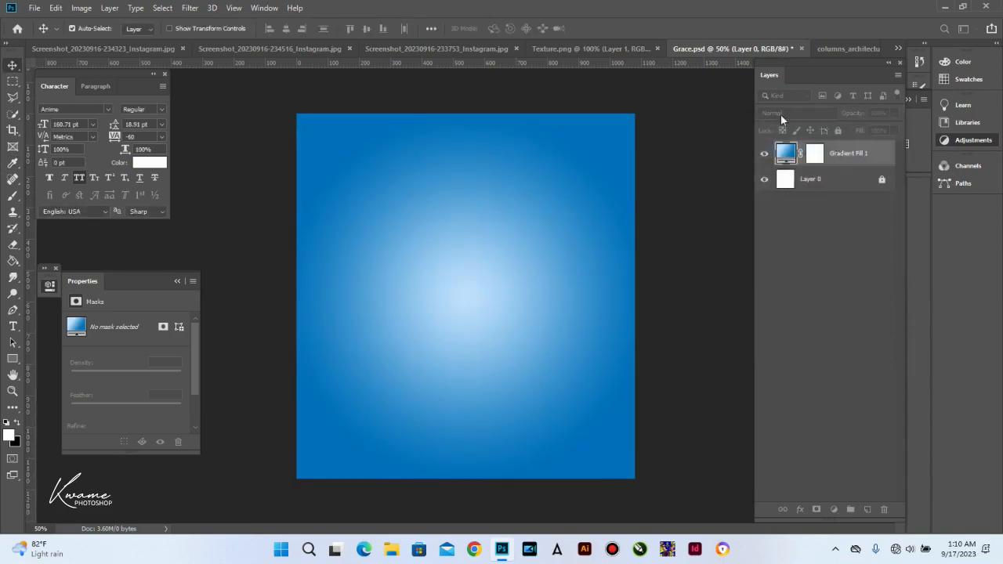
Step: Unlock the columns photo's background layer and drag it into Grace.psd
{"action": "left_click", "coordinate": [846, 53]}
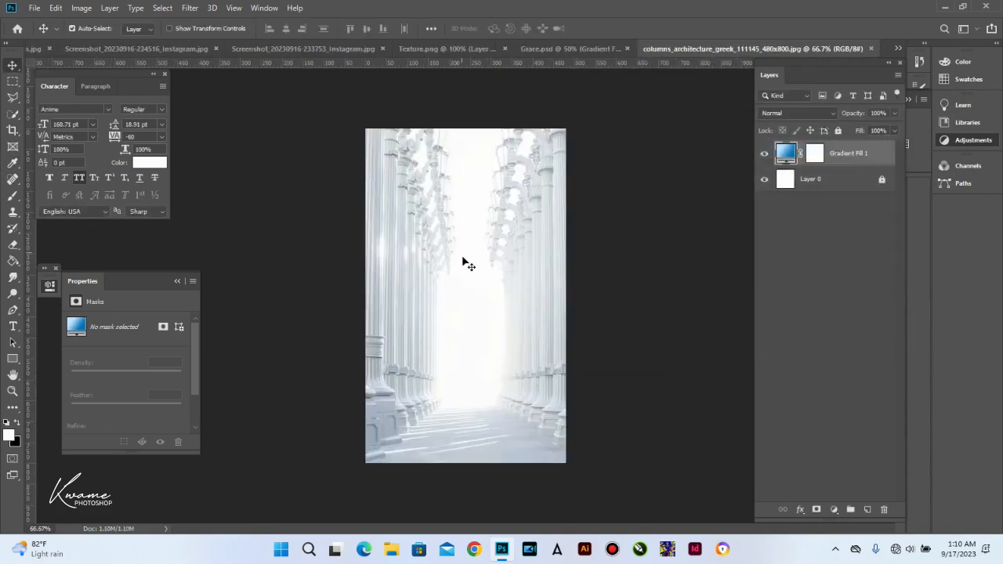
{"action": "left_click", "coordinate": [882, 155]}
{"action": "left_click_drag", "start_coordinate": [450, 248], "coordinate": [521, 225]}
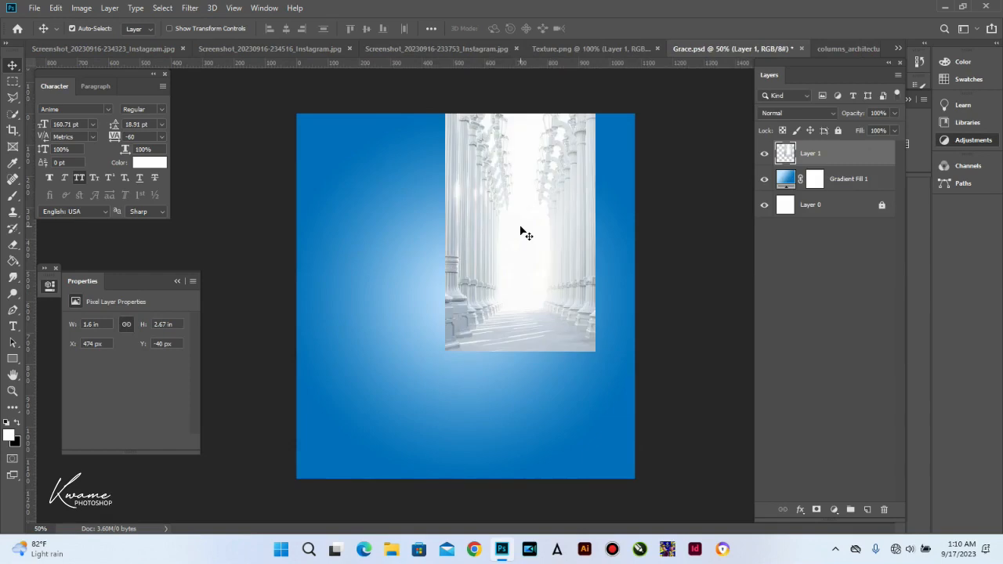
Step: Scale the columns image to cover the whole canvas and lower its opacity to 61%
{"action": "key", "text": "ctrl+t"}
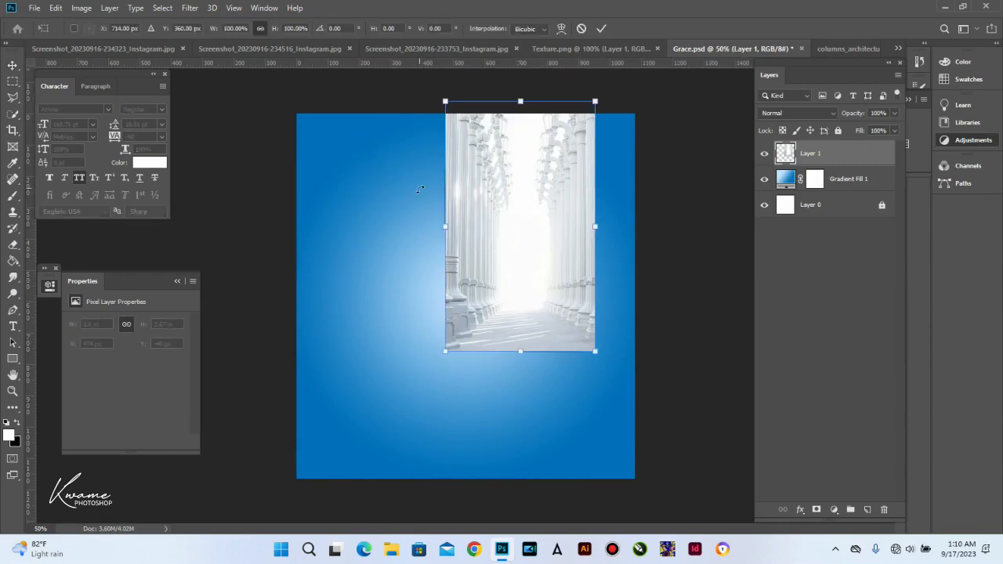
{"action": "left_click_drag", "start_coordinate": [358, 238], "coordinate": [296, 227]}
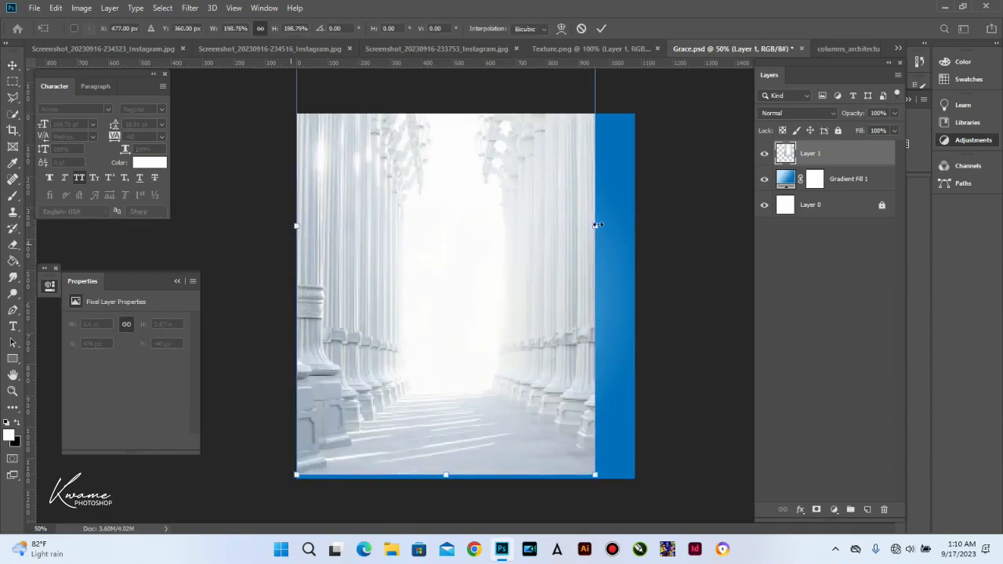
{"action": "left_click_drag", "start_coordinate": [598, 225], "coordinate": [635, 227]}
{"action": "left_click_drag", "start_coordinate": [297, 228], "coordinate": [290, 227]}
{"action": "left_click_drag", "start_coordinate": [537, 228], "coordinate": [542, 247]}
{"action": "key", "text": "Return"}
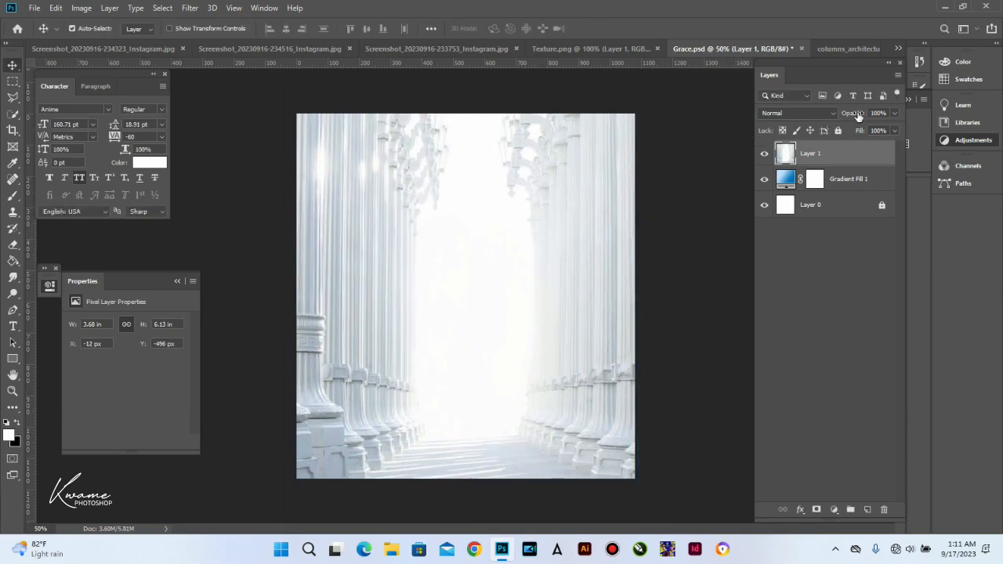
{"action": "left_click_drag", "start_coordinate": [856, 116], "coordinate": [831, 116]}
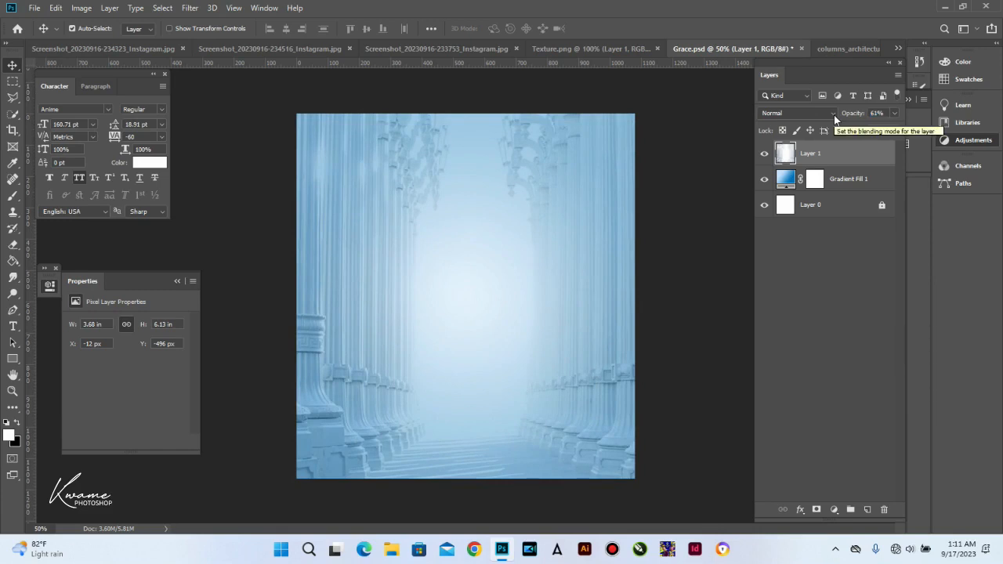
Step: Create a new empty layer and set up a 900 px brush with 0% hardness
{"action": "left_click", "coordinate": [866, 510]}
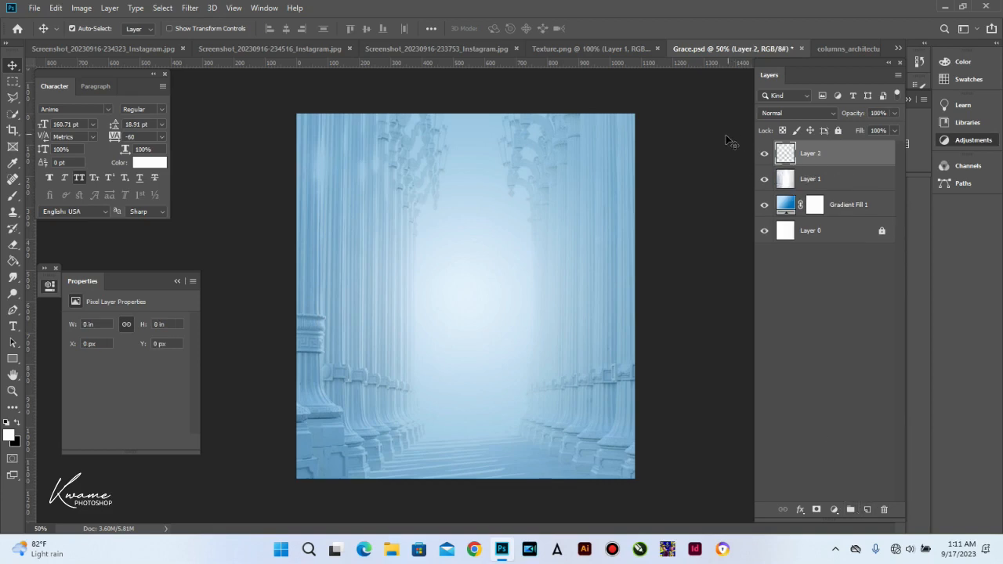
{"action": "key", "text": "b"}
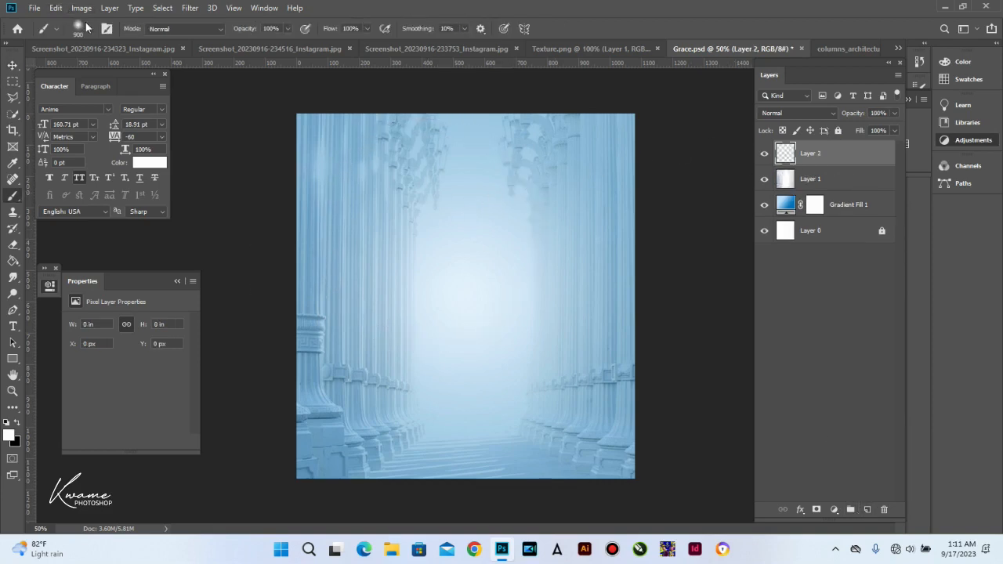
{"action": "left_click", "coordinate": [89, 29]}
{"action": "left_click", "coordinate": [76, 97]}
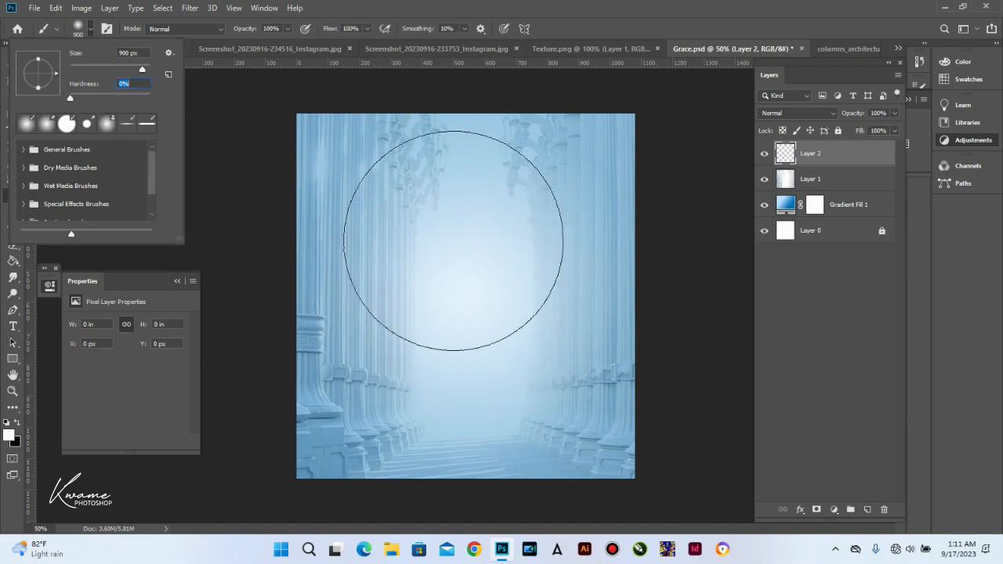
{"action": "key", "text": "Return"}
Step: Dab soft white light around the canvas centre to form a glow
{"action": "left_click", "coordinate": [451, 247]}
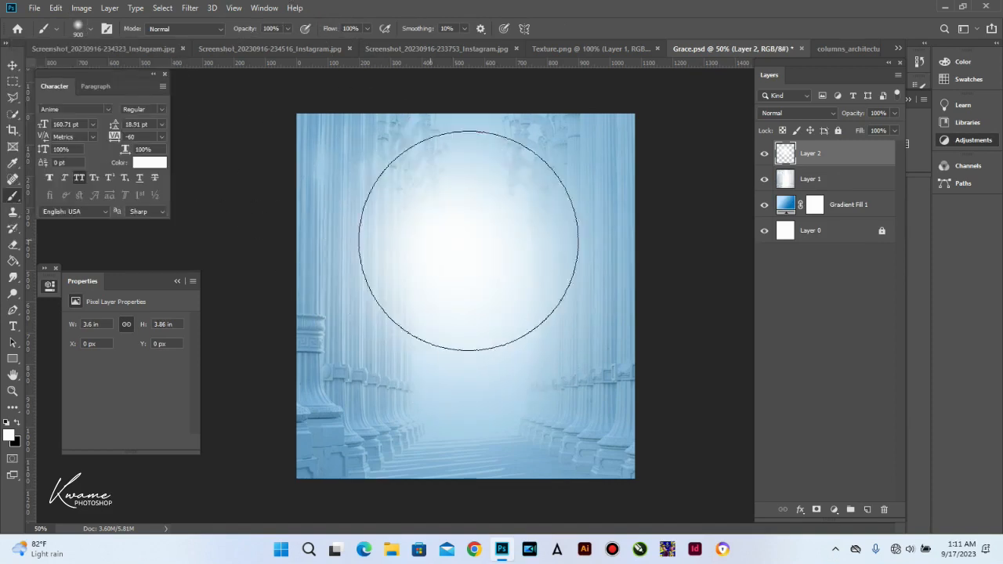
{"action": "left_click", "coordinate": [443, 240]}
{"action": "left_click", "coordinate": [509, 241]}
{"action": "left_click", "coordinate": [456, 238]}
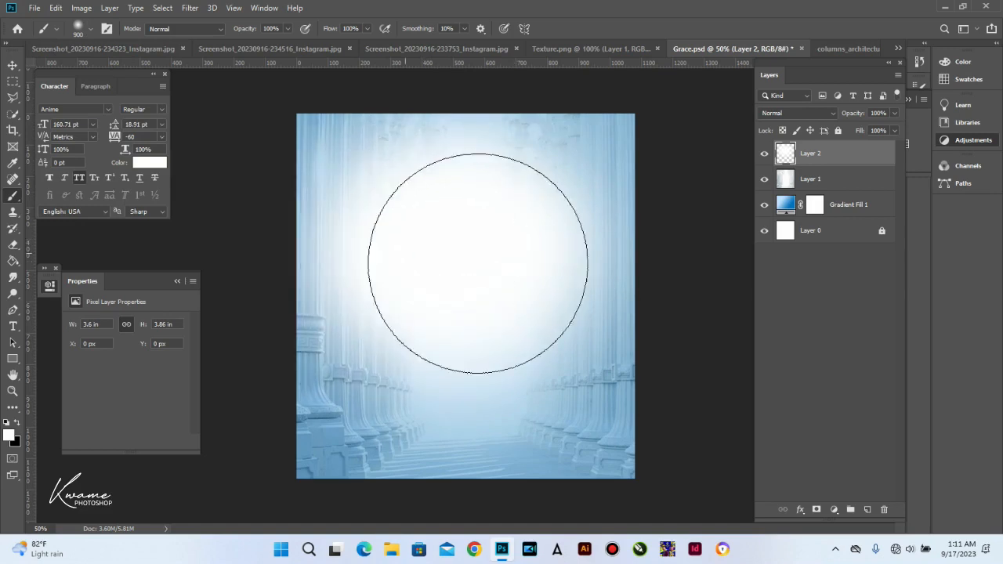
{"action": "left_click", "coordinate": [508, 254]}
{"action": "left_click", "coordinate": [13, 65]}
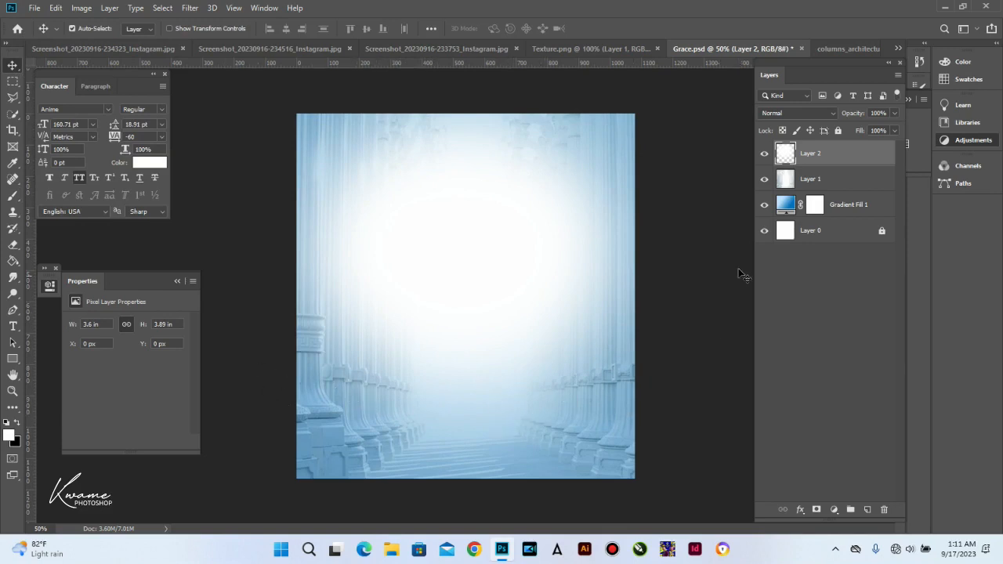
{"action": "left_click", "coordinate": [820, 187]}
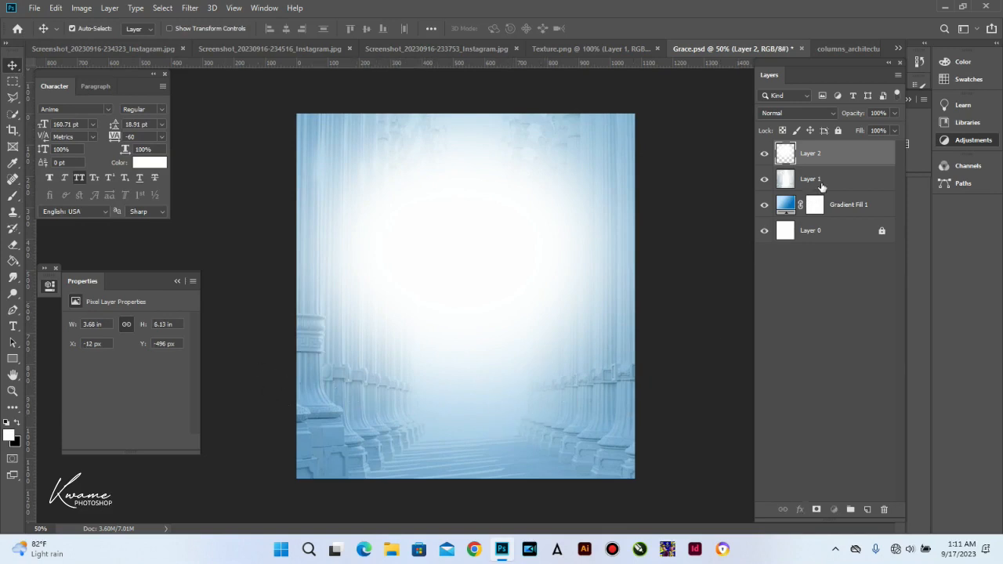
Step: Mask the columns layer and paint black over the lower half with a soft brush
{"action": "left_click", "coordinate": [816, 509]}
{"action": "key", "text": "b"}
{"action": "mouse_move", "coordinate": [333, 415]}
{"action": "left_mouse_down"}
{"action": "mouse_move", "coordinate": [324, 425]}
{"action": "mouse_move", "coordinate": [533, 421]}
{"action": "mouse_move", "coordinate": [672, 325]}
{"action": "mouse_move", "coordinate": [371, 399]}
{"action": "mouse_move", "coordinate": [251, 366]}
{"action": "mouse_move", "coordinate": [674, 412]}
{"action": "mouse_move", "coordinate": [414, 459]}
{"action": "mouse_move", "coordinate": [72, 377]}
{"action": "left_mouse_up"}
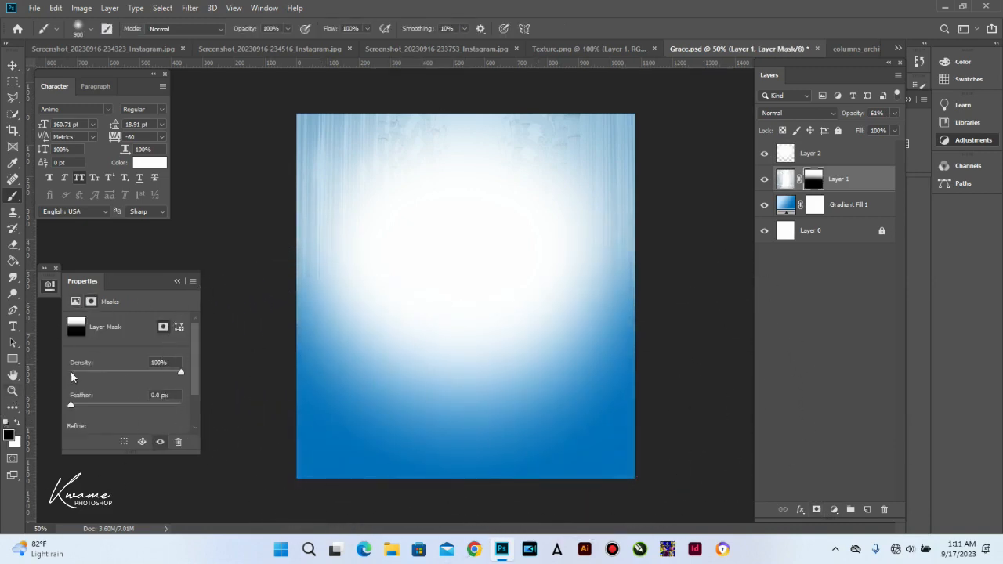
{"action": "key", "text": "v"}
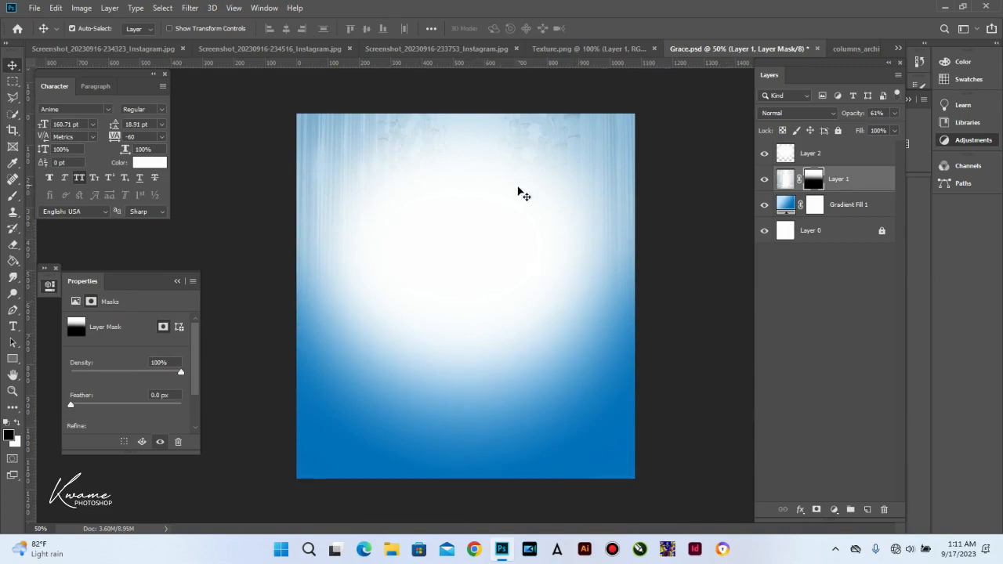
{"action": "left_click", "coordinate": [874, 155]}
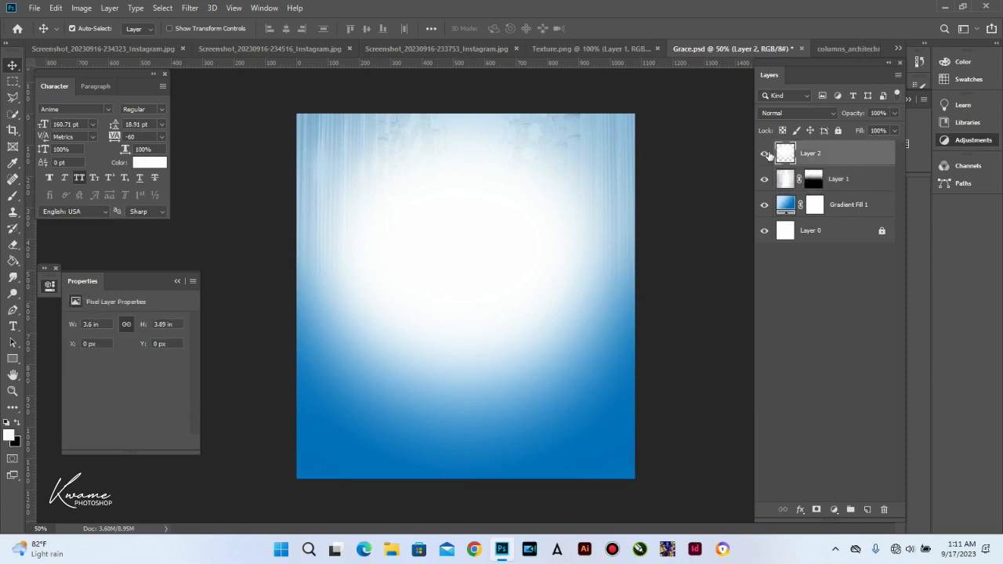
{"action": "left_click", "coordinate": [834, 49]}
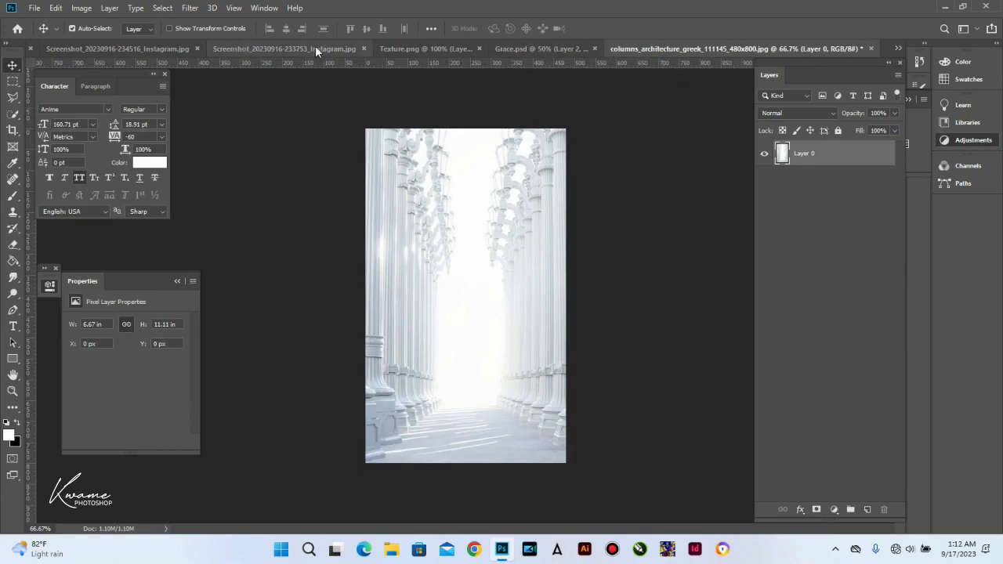
Step: Close the columns photo unsaved, drag the man's cutout into the flyer, and close his source photo
{"action": "left_click", "coordinate": [872, 48]}
{"action": "left_click", "coordinate": [508, 212]}
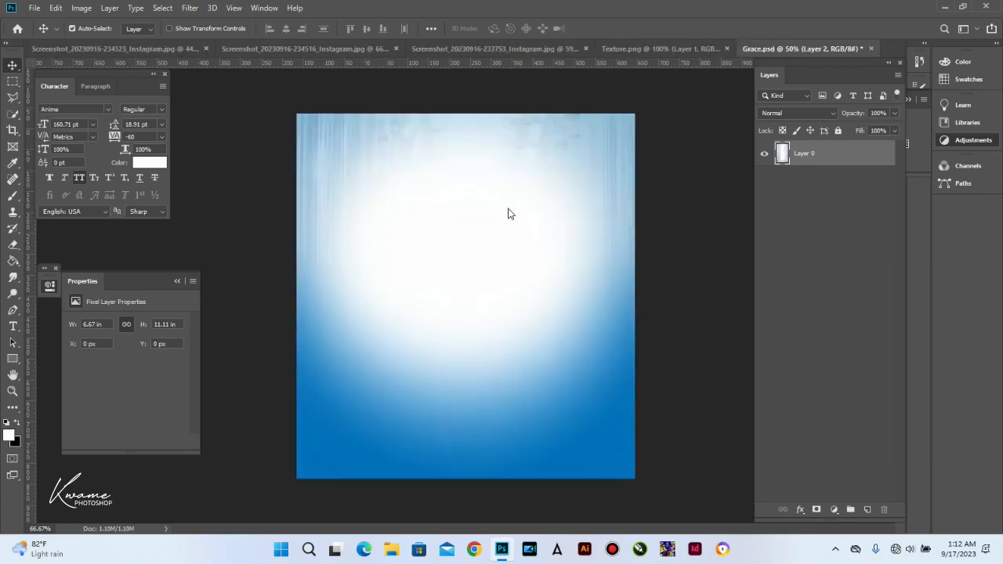
{"action": "left_click", "coordinate": [154, 49]}
{"action": "left_click_drag", "start_coordinate": [498, 291], "coordinate": [617, 50]}
{"action": "left_click_drag", "start_coordinate": [782, 50], "coordinate": [446, 248]}
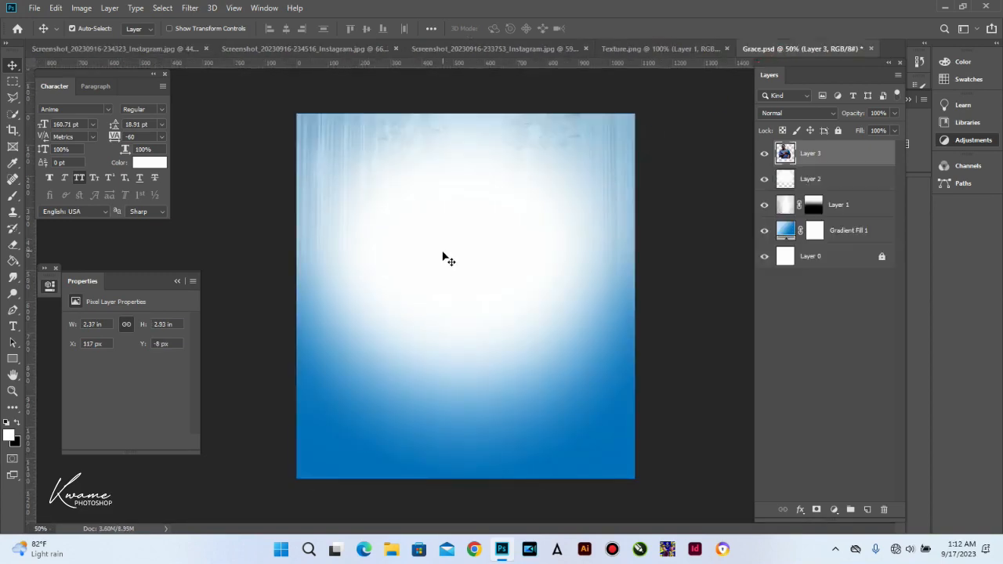
{"action": "left_click", "coordinate": [194, 52]}
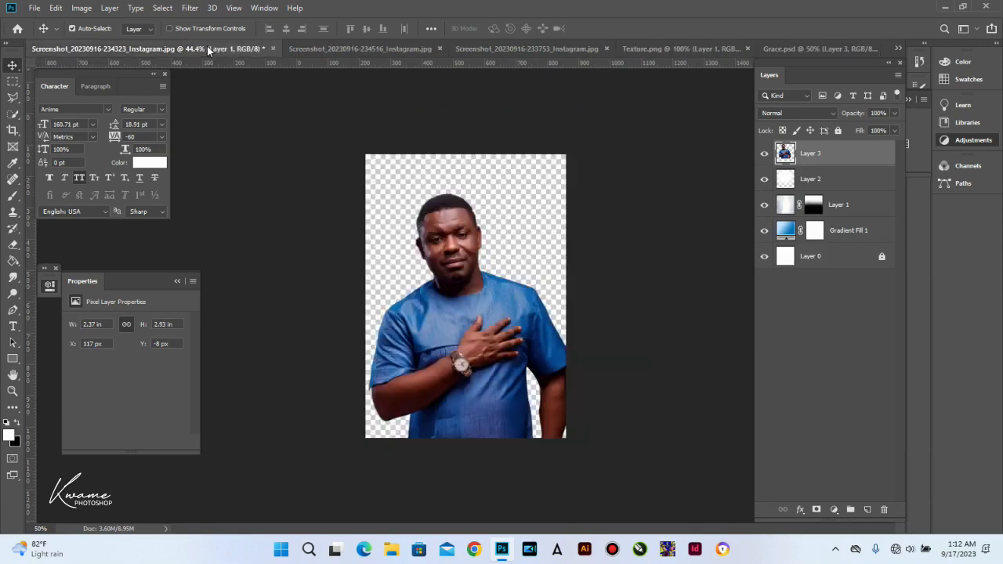
{"action": "left_click", "coordinate": [273, 48]}
{"action": "left_click", "coordinate": [492, 221]}
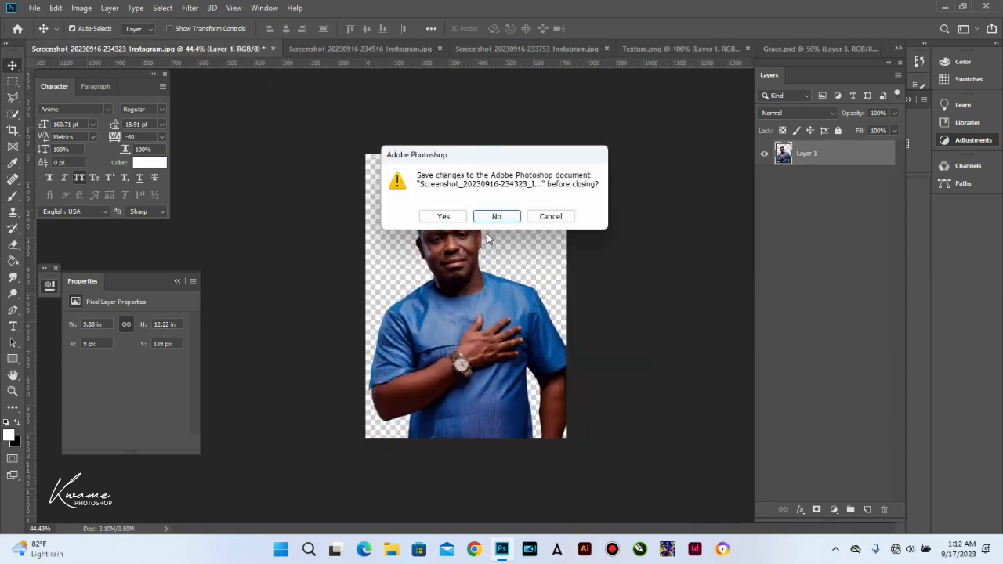
{"action": "left_click", "coordinate": [501, 218]}
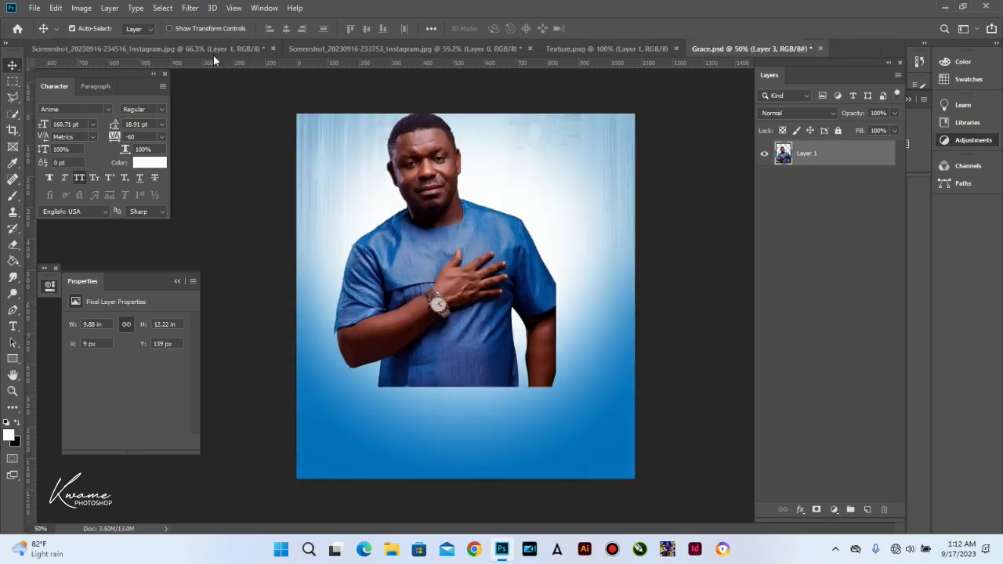
Step: Drag in the green-dress and white-outfit women's cutouts and stack the man's layer on top
{"action": "left_click", "coordinate": [213, 51]}
{"action": "left_click_drag", "start_coordinate": [452, 261], "coordinate": [540, 252]}
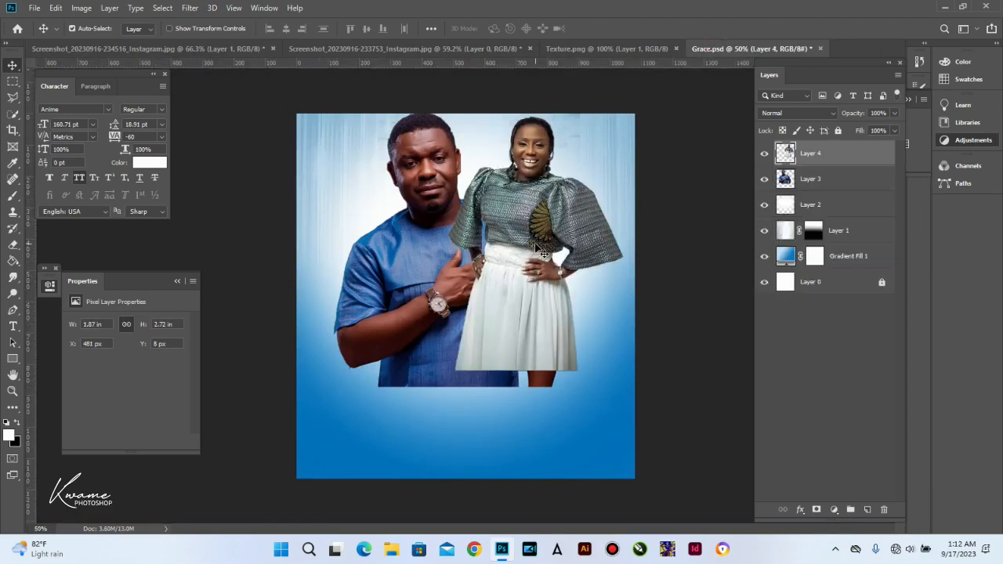
{"action": "left_click", "coordinate": [317, 46]}
{"action": "left_click_drag", "start_coordinate": [393, 160], "coordinate": [421, 276]}
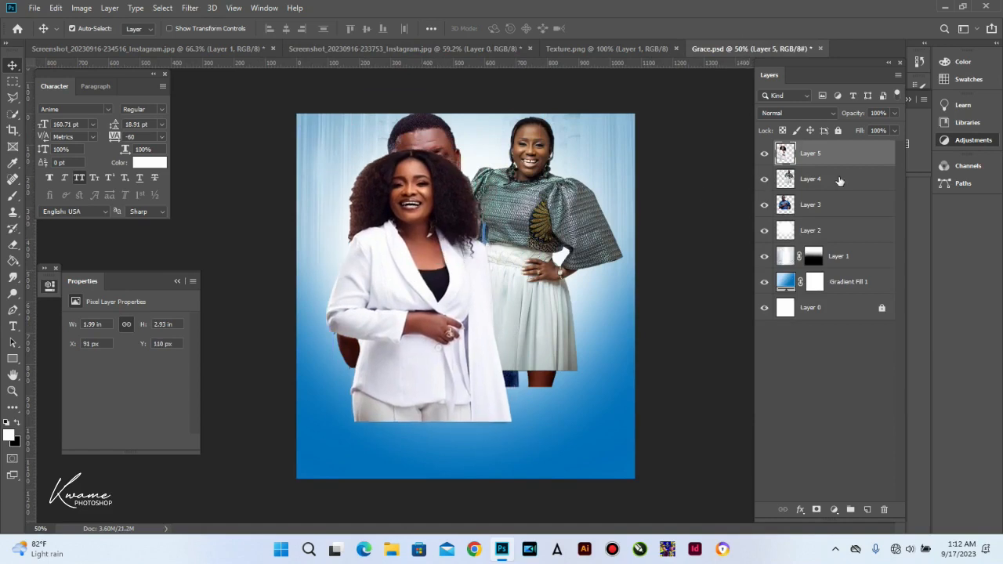
{"action": "mouse_move", "coordinate": [811, 187]}
{"action": "left_mouse_down"}
{"action": "mouse_move", "coordinate": [815, 206]}
{"action": "mouse_move", "coordinate": [813, 192]}
{"action": "left_mouse_up"}
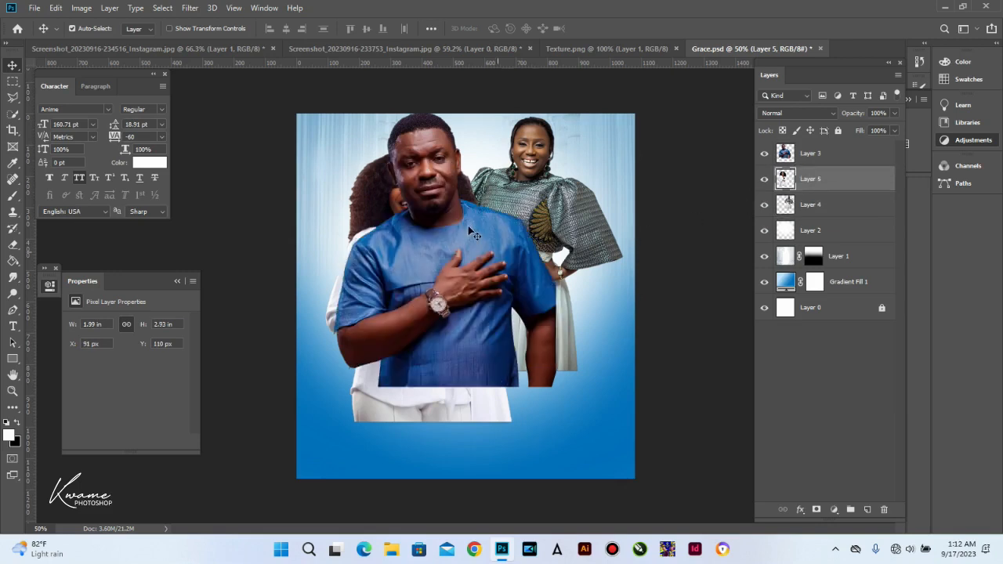
Step: Tilt the man's portrait clockwise, mirror it horizontally and shrink it slightly
{"action": "left_click_drag", "start_coordinate": [470, 252], "coordinate": [491, 256]}
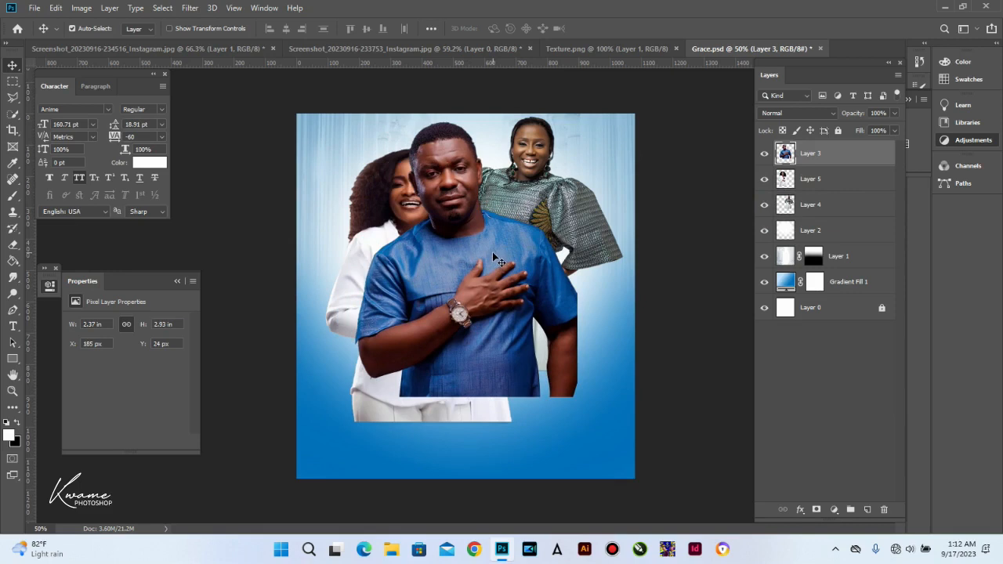
{"action": "key", "text": "ctrl+t"}
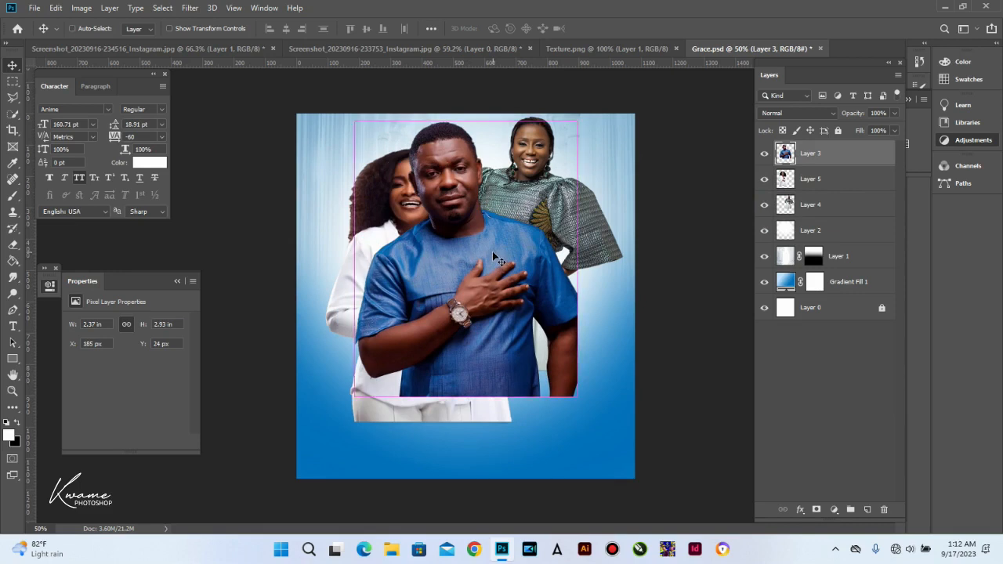
{"action": "left_click_drag", "start_coordinate": [599, 119], "coordinate": [608, 127]}
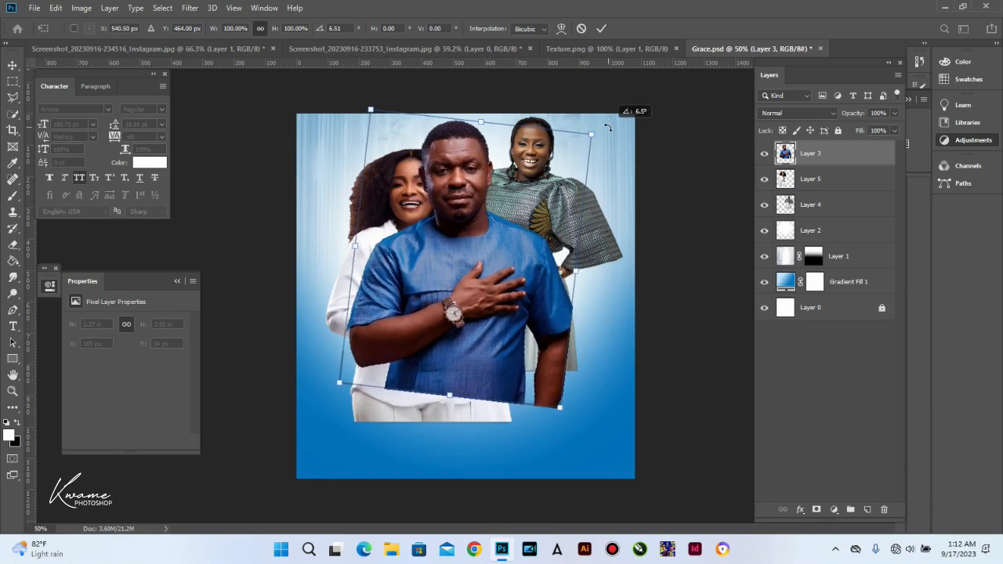
{"action": "right_click", "coordinate": [419, 276]}
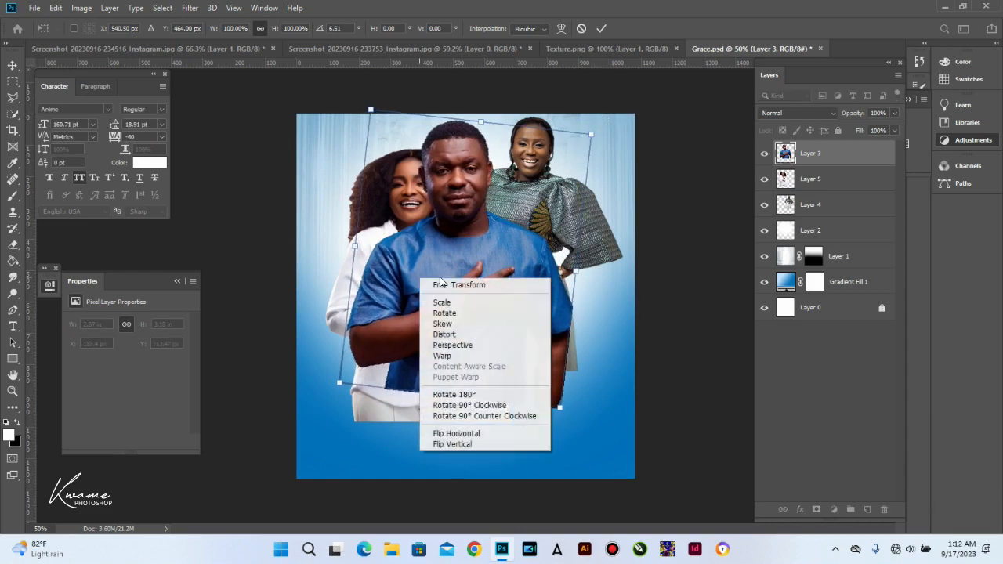
{"action": "left_click", "coordinate": [462, 435]}
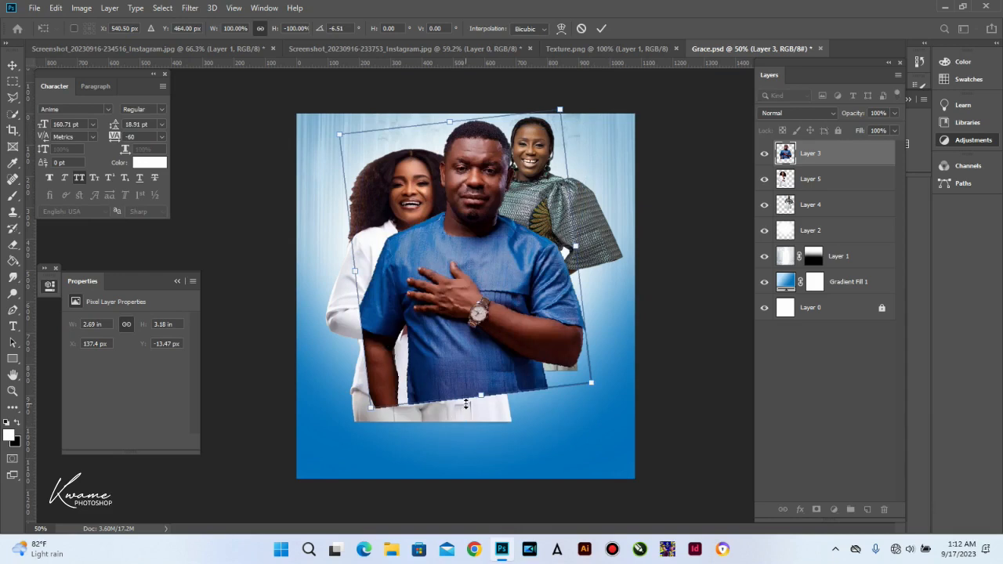
{"action": "left_click_drag", "start_coordinate": [449, 133], "coordinate": [449, 145]}
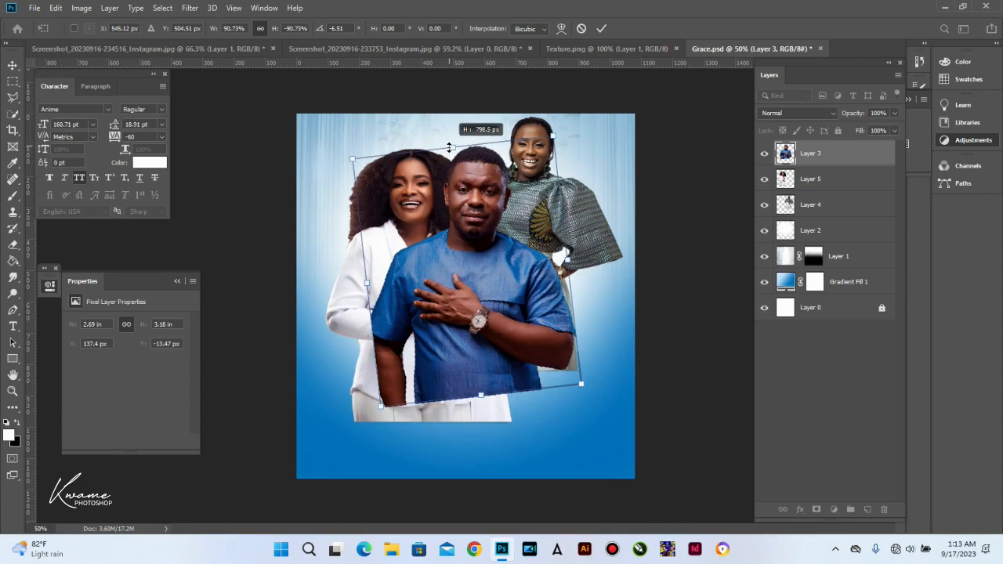
{"action": "left_click_drag", "start_coordinate": [449, 152], "coordinate": [449, 161]}
{"action": "key", "text": "Return"}
Step: Shrink, mirror horizontally and reposition the woman in white on the left
{"action": "left_click_drag", "start_coordinate": [426, 192], "coordinate": [398, 194]}
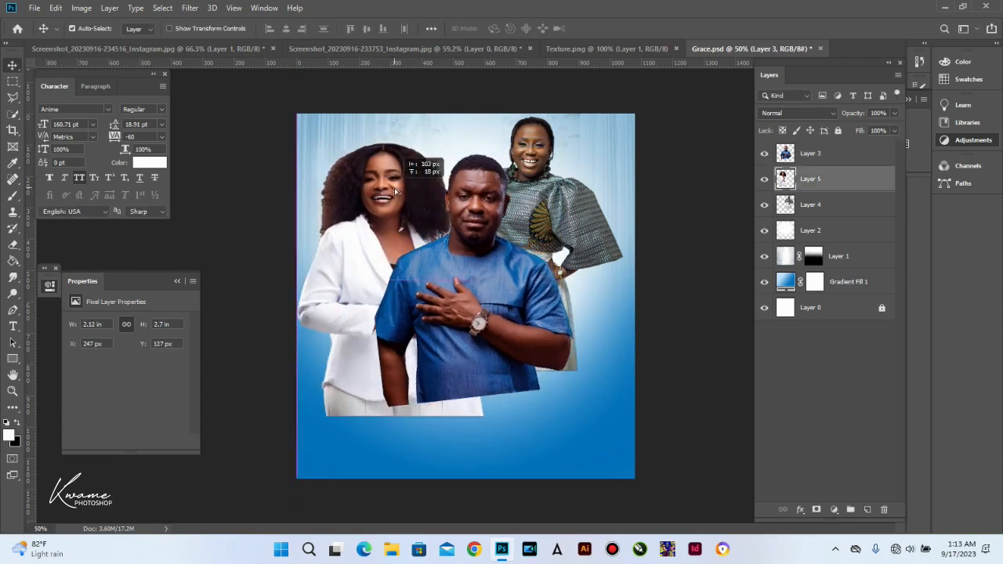
{"action": "key", "text": "ctrl+t"}
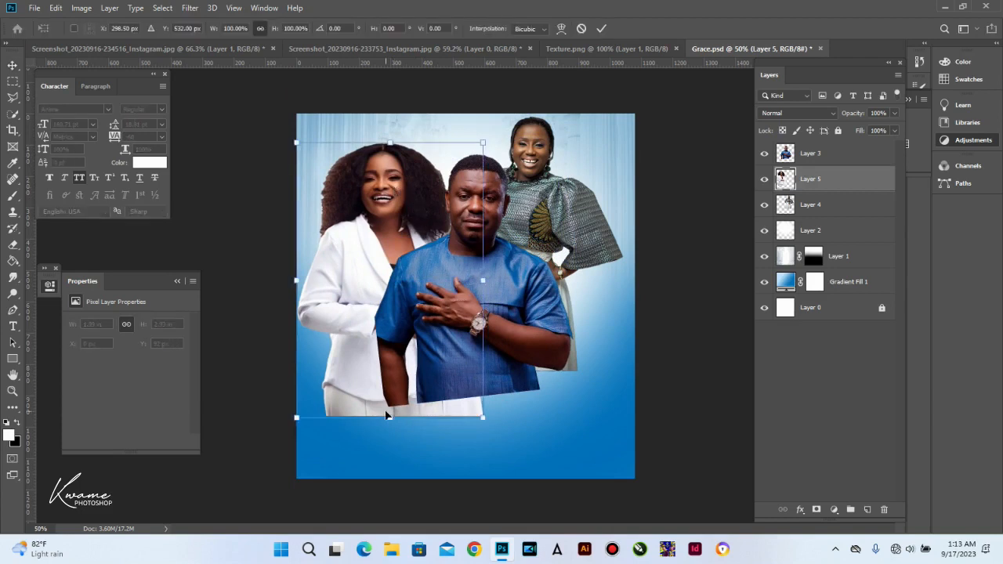
{"action": "left_click_drag", "start_coordinate": [388, 413], "coordinate": [395, 386]}
{"action": "left_click_drag", "start_coordinate": [394, 382], "coordinate": [391, 380]}
{"action": "right_click", "coordinate": [399, 334]}
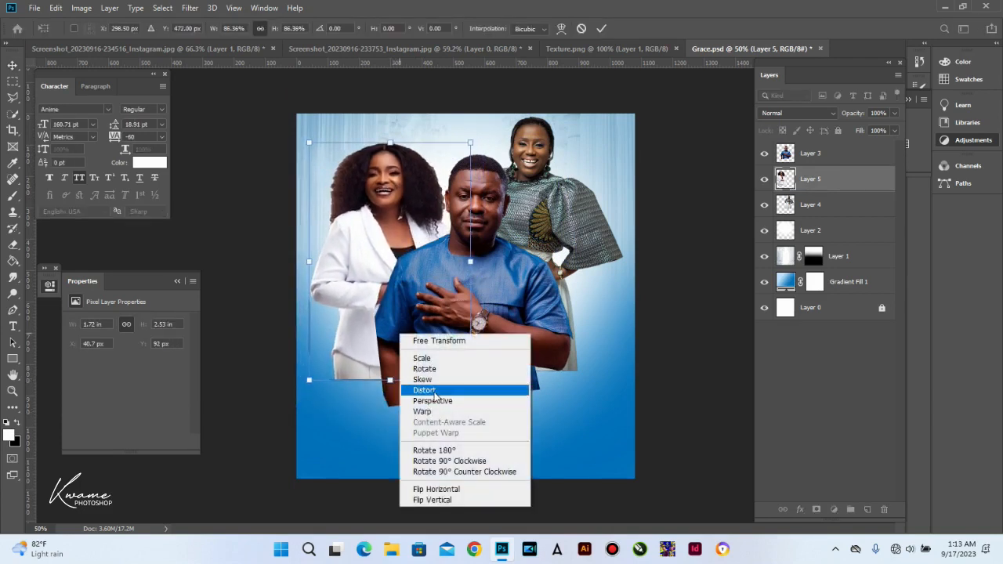
{"action": "left_click", "coordinate": [429, 489]}
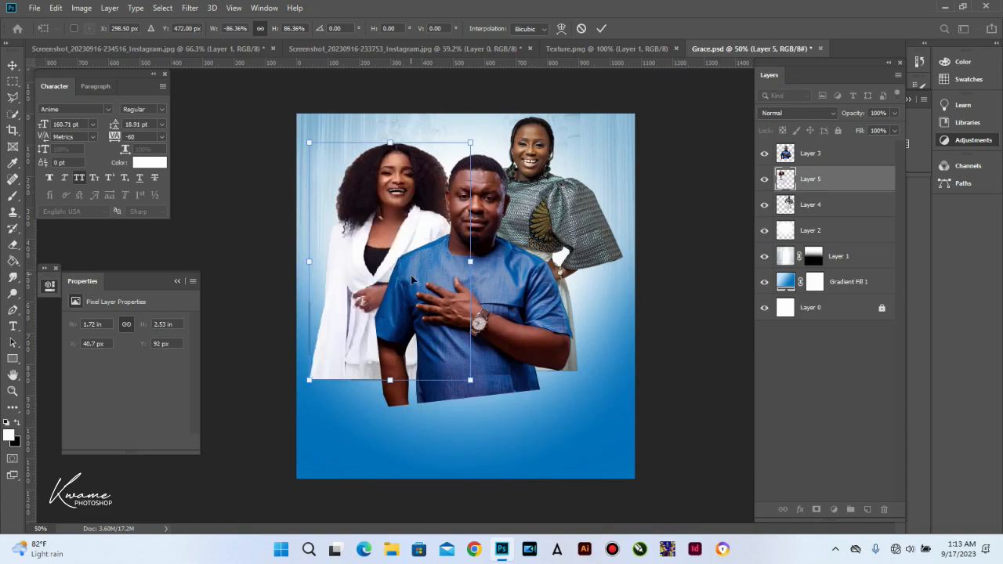
{"action": "left_click_drag", "start_coordinate": [412, 284], "coordinate": [406, 295]}
{"action": "key", "text": "Return"}
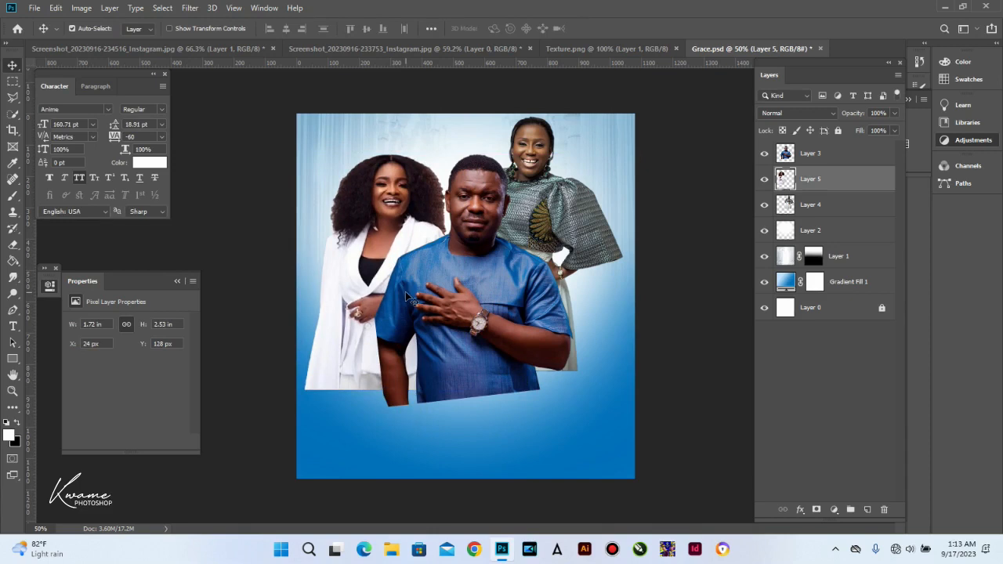
Step: Move and shrink the green-dress woman, then centre the man on the flyer
{"action": "left_click_drag", "start_coordinate": [575, 207], "coordinate": [593, 235]}
{"action": "key", "text": "ctrl"}
{"action": "key", "text": "ctrl+t"}
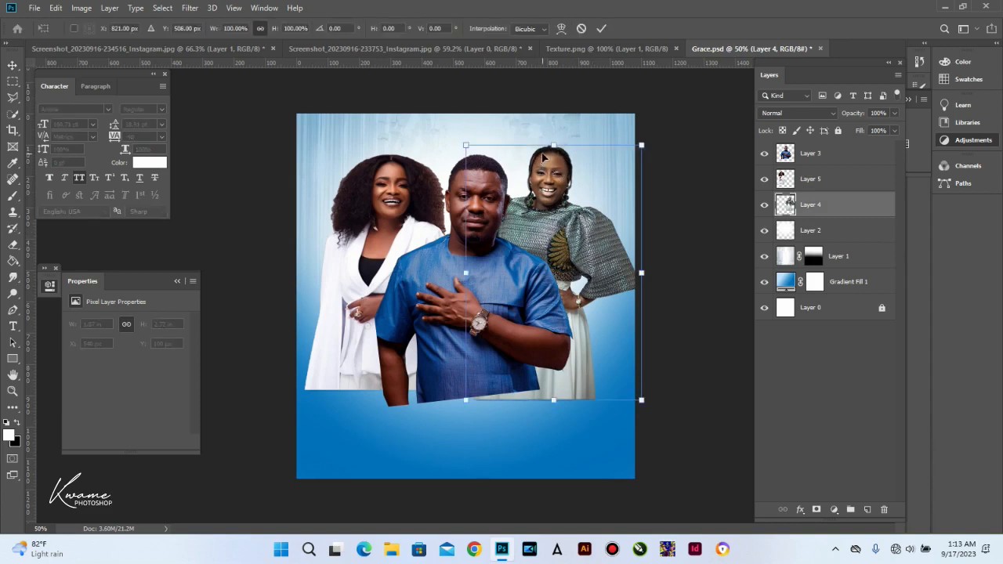
{"action": "left_click_drag", "start_coordinate": [552, 145], "coordinate": [552, 163]}
{"action": "key", "text": "Return"}
{"action": "left_click", "coordinate": [475, 267], "text": "ctrl"}
{"action": "left_click_drag", "start_coordinate": [475, 267], "coordinate": [468, 269]}
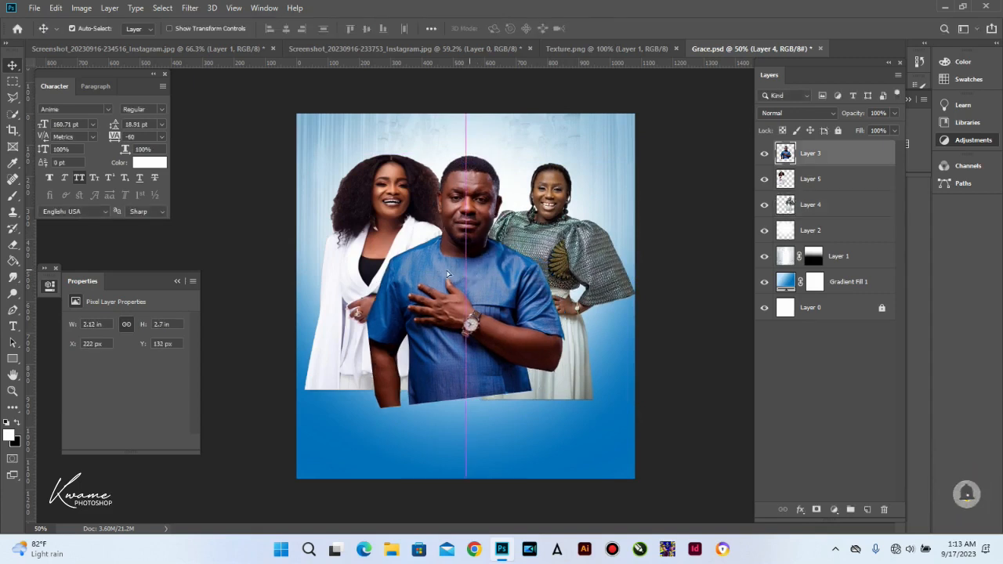
Step: Lock Layers 1 and 2, then scale all three portraits down together to about 92%
{"action": "left_click", "coordinate": [361, 134]}
{"action": "left_click_drag", "start_coordinate": [337, 102], "coordinate": [822, 141]}
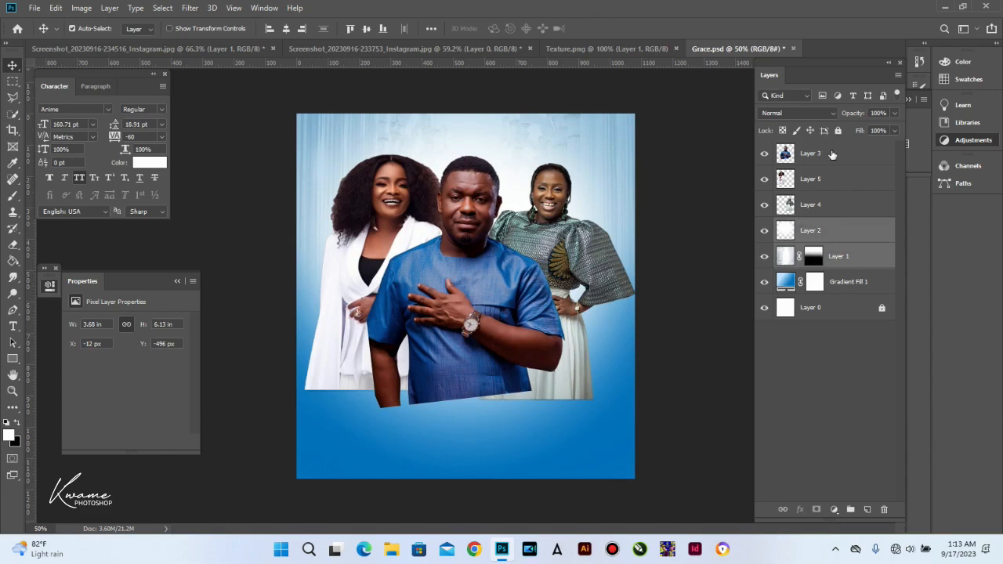
{"action": "key", "text": "ctrl+slash"}
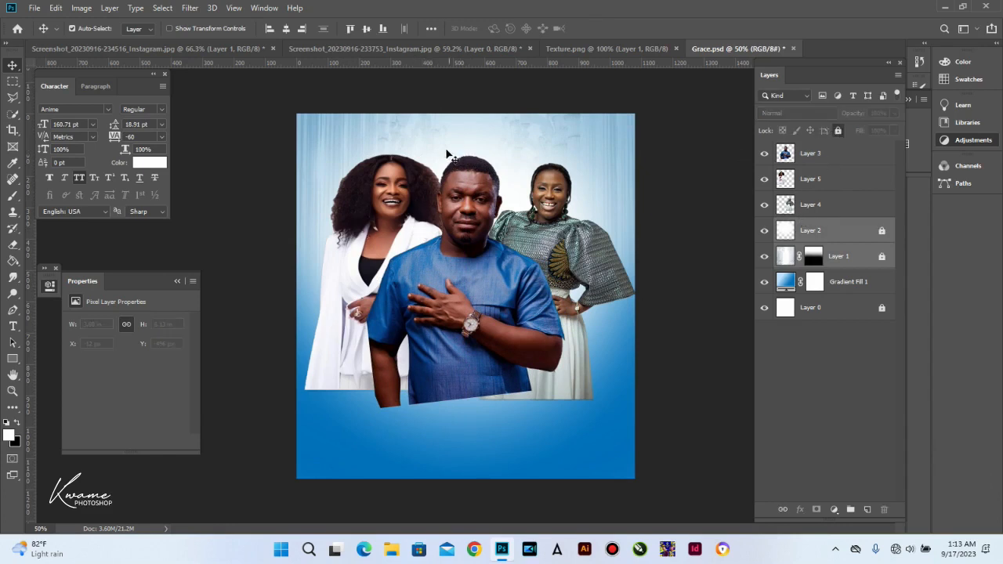
{"action": "left_click", "coordinate": [810, 204]}
{"action": "left_click", "coordinate": [846, 161], "text": "shift"}
{"action": "key", "text": "ctrl+t"}
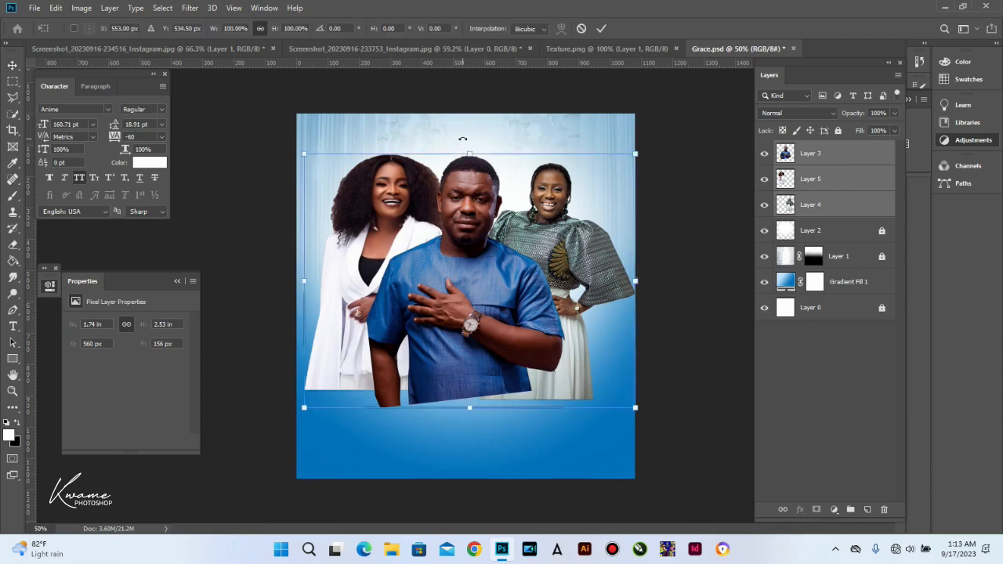
{"action": "left_click_drag", "start_coordinate": [470, 153], "coordinate": [470, 173]}
{"action": "key", "text": "Return"}
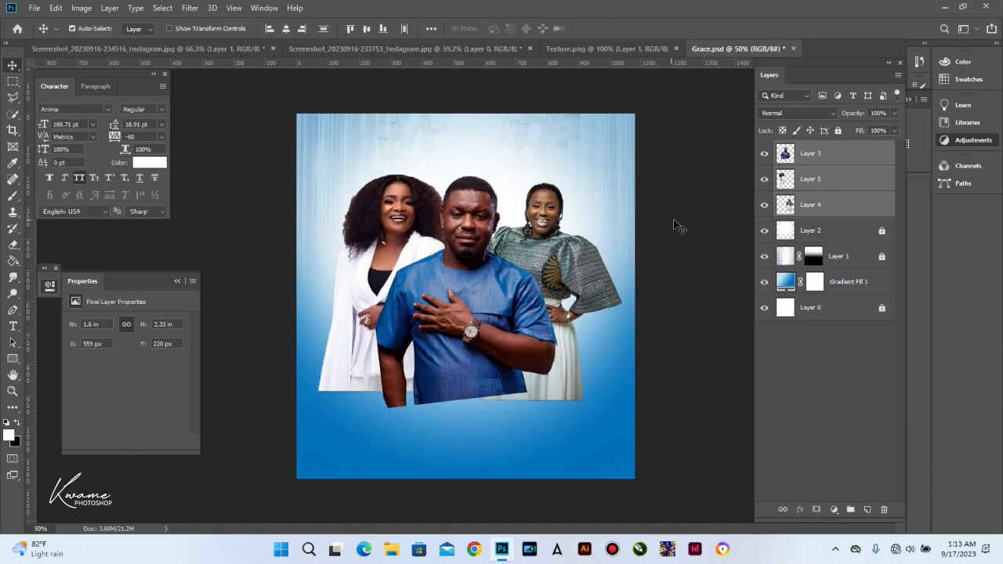
{"action": "left_click", "coordinate": [845, 239]}
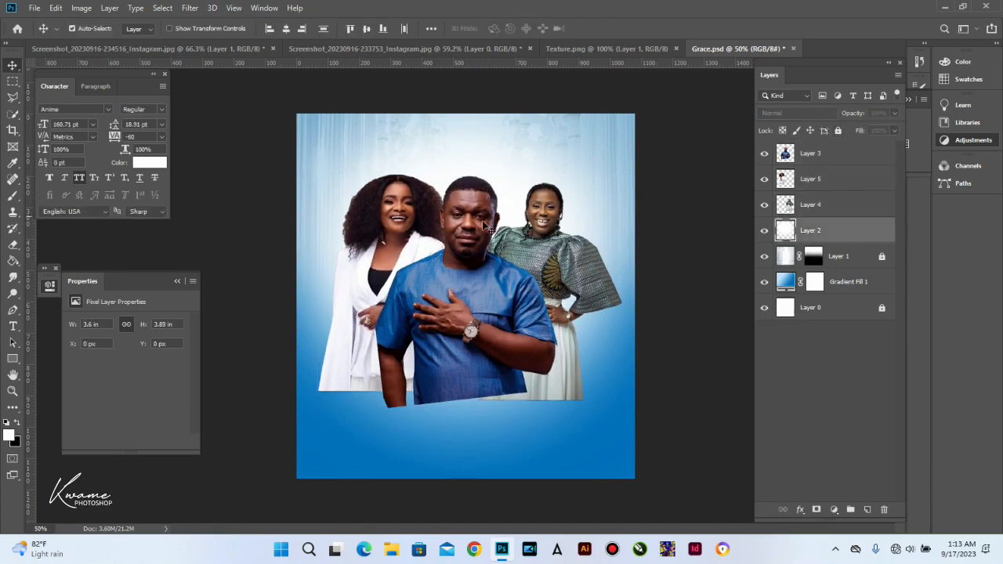
Step: Unlock Layer 1 and bring its opacity down to about 58%
{"action": "key", "text": "b"}
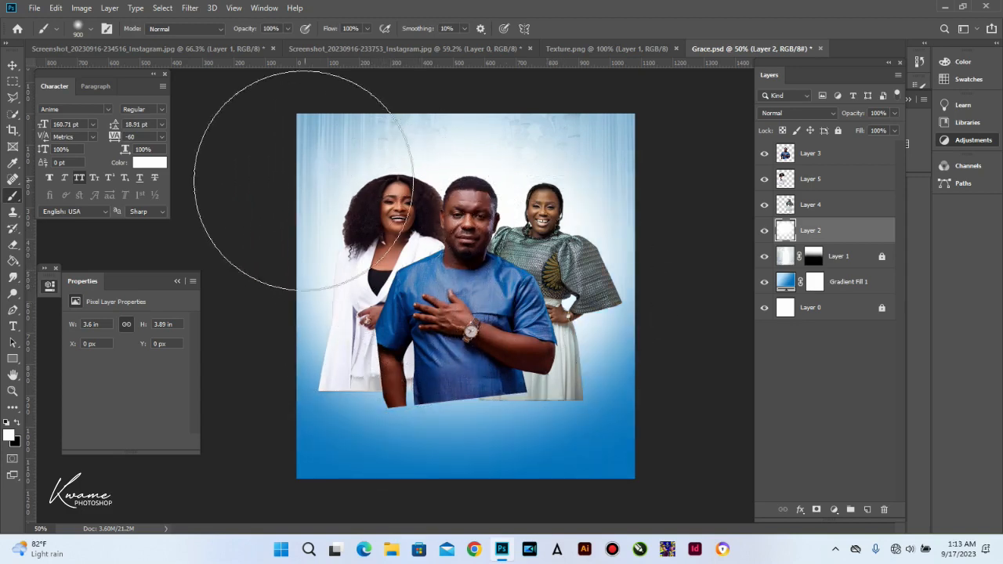
{"action": "left_click", "coordinate": [12, 66]}
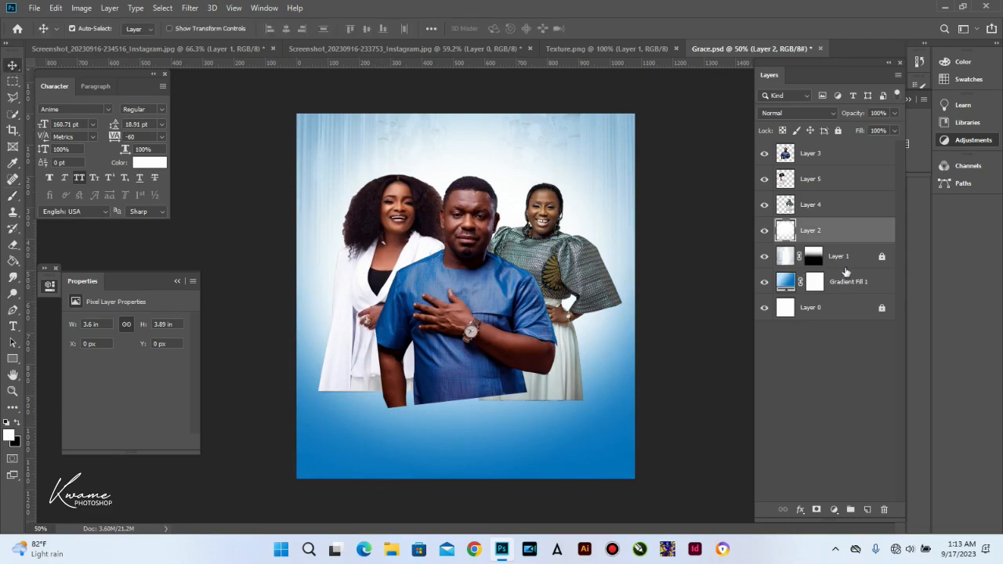
{"action": "left_click", "coordinate": [881, 258]}
{"action": "key", "text": "space"}
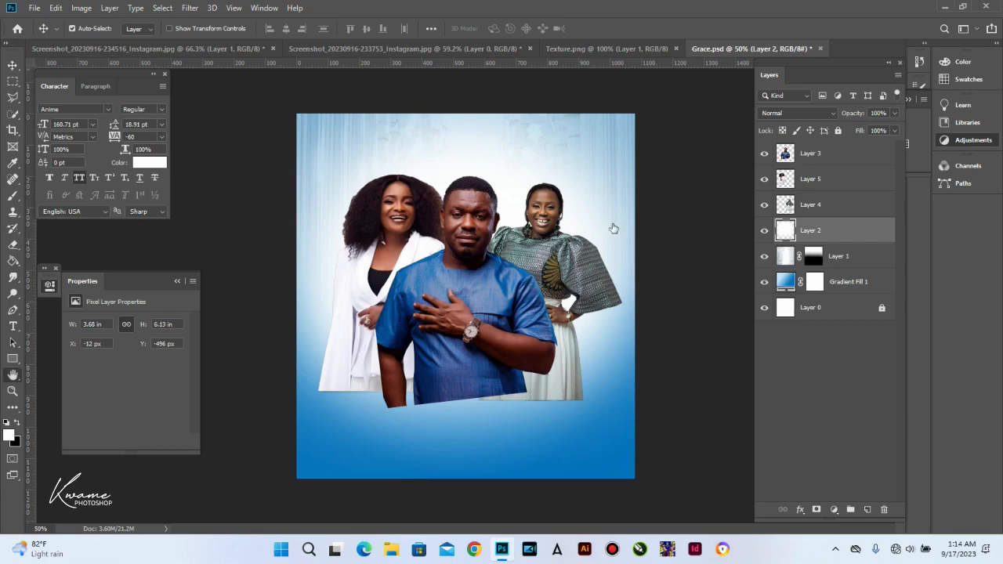
{"action": "double_click", "coordinate": [858, 231]}
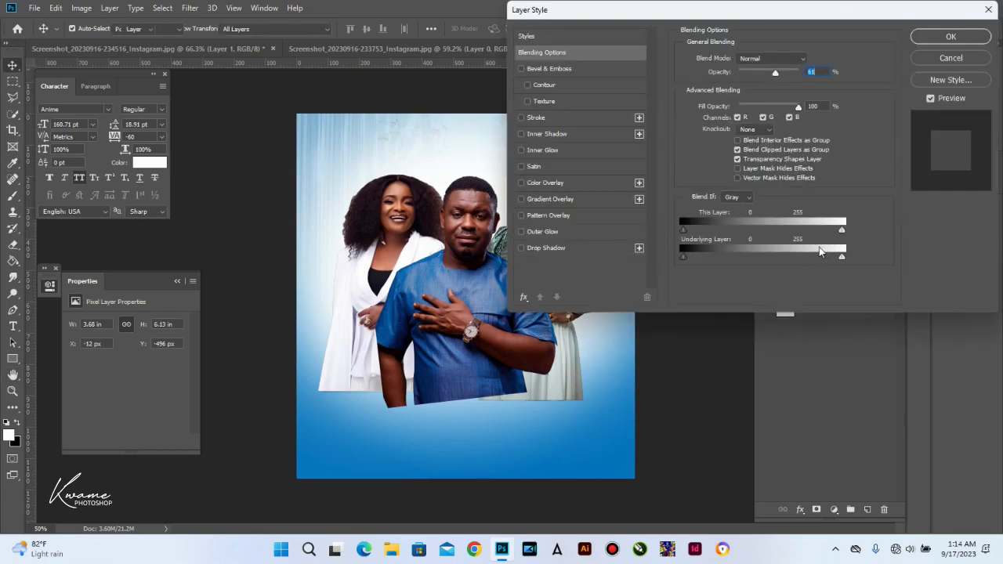
{"action": "key", "text": "Return"}
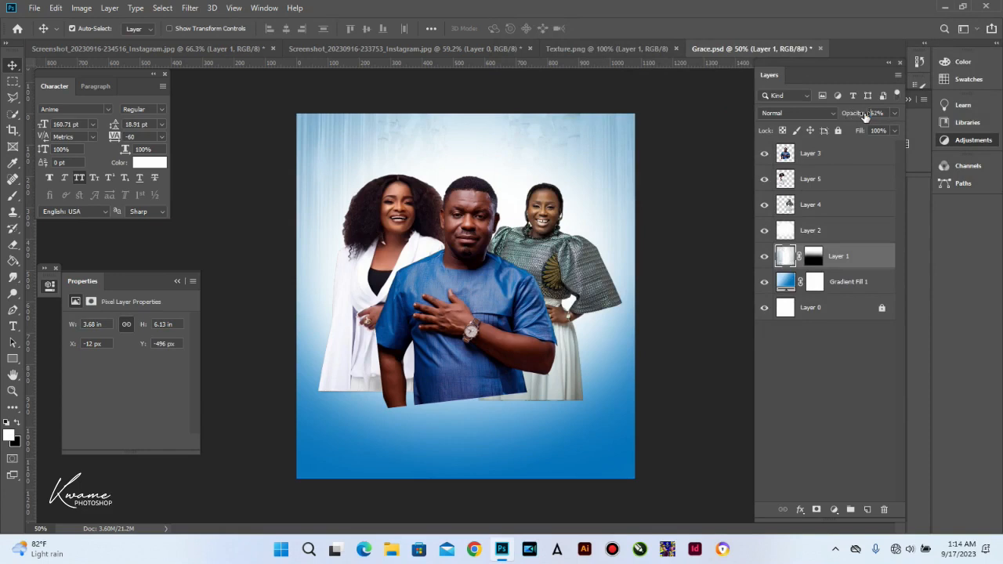
{"action": "left_click_drag", "start_coordinate": [870, 114], "coordinate": [868, 115]}
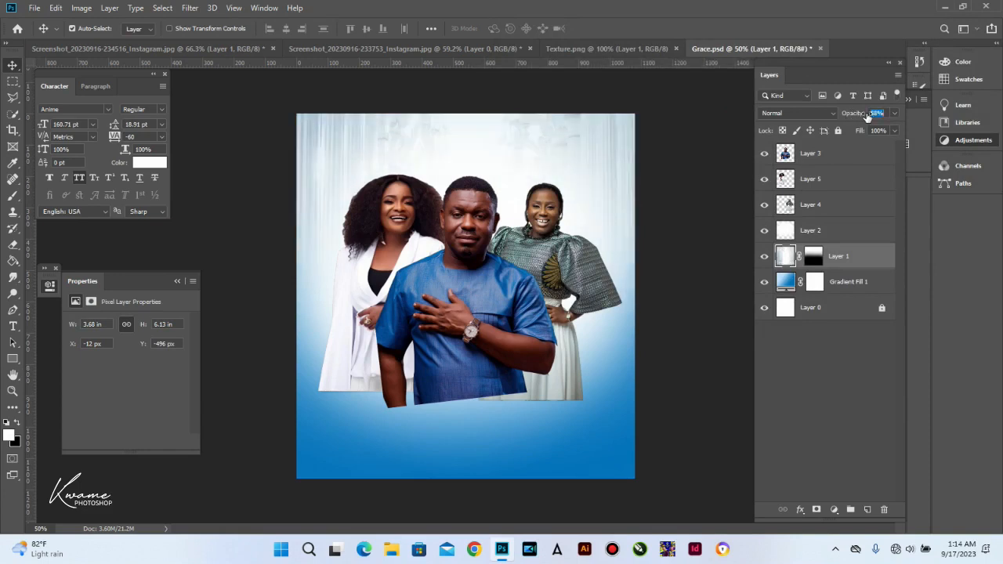
{"action": "left_click", "coordinate": [500, 362]}
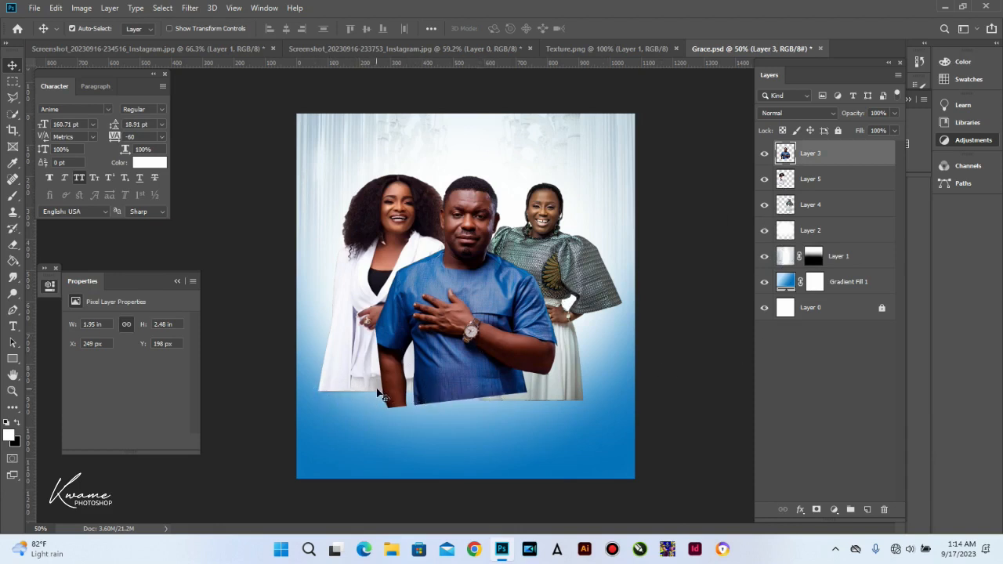
Step: Switch to a large soft eraser and fade out the bottom of the man's shirt
{"action": "key", "text": "e"}
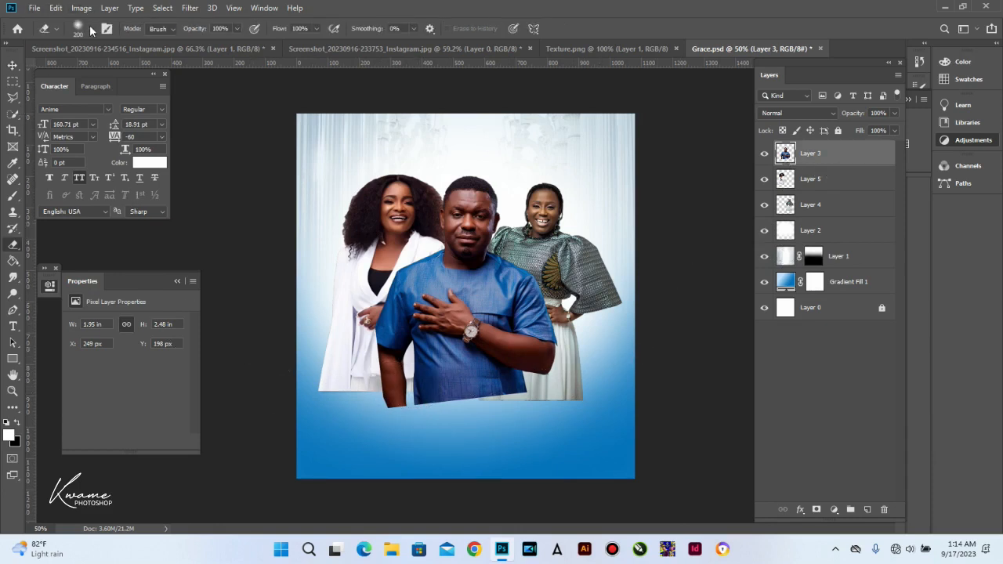
{"action": "left_click", "coordinate": [91, 30]}
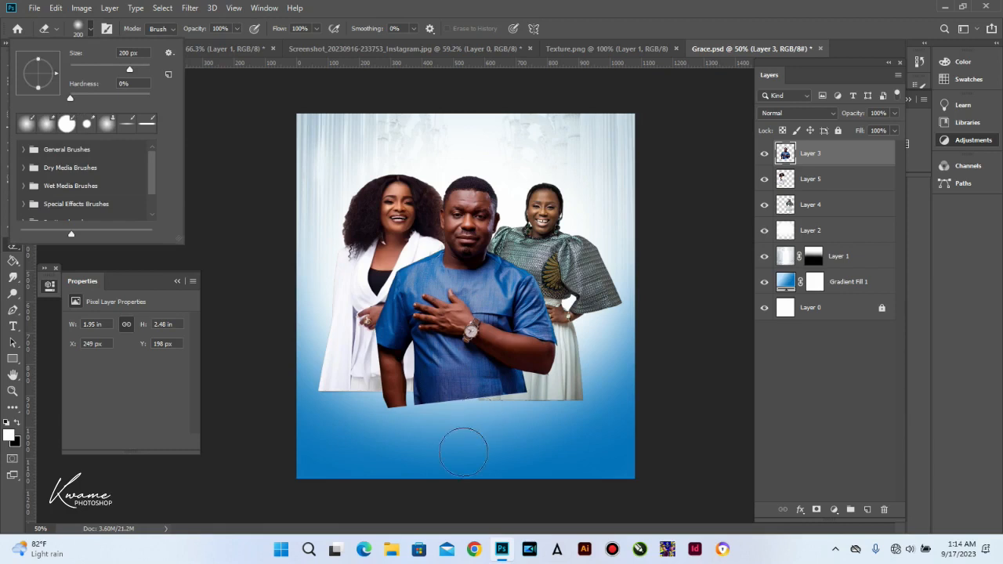
{"action": "left_click", "coordinate": [407, 439]}
{"action": "key", "text": "bracketright"}
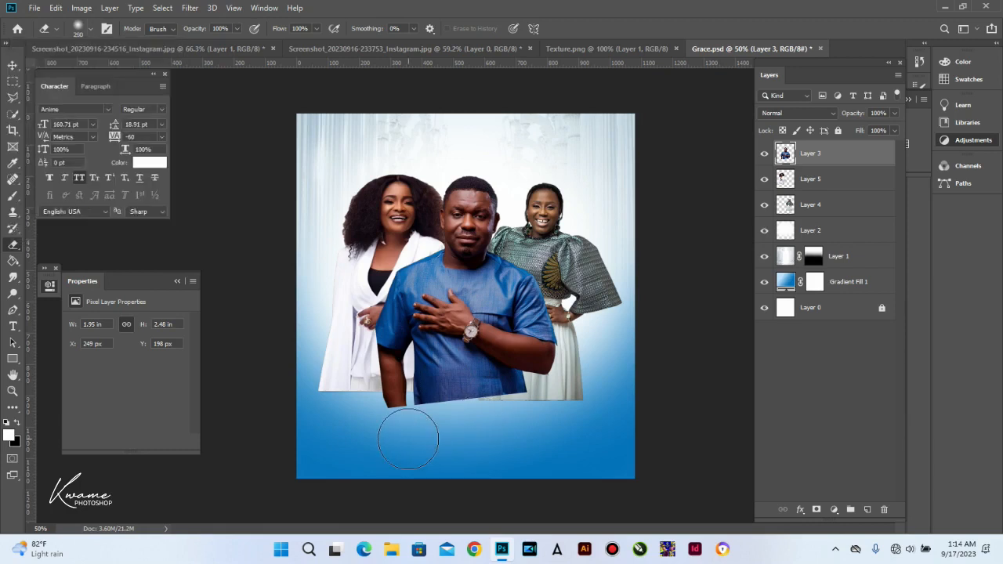
{"action": "key", "text": "bracketright"}
{"action": "key", "text": "bracketright"}
{"action": "key", "text": "bracketright"}
{"action": "mouse_move", "coordinate": [378, 445]}
{"action": "left_mouse_down"}
{"action": "mouse_move", "coordinate": [529, 444]}
{"action": "mouse_move", "coordinate": [426, 449]}
{"action": "mouse_move", "coordinate": [395, 439]}
{"action": "mouse_move", "coordinate": [382, 420]}
{"action": "mouse_move", "coordinate": [511, 410]}
{"action": "mouse_move", "coordinate": [362, 400]}
{"action": "mouse_move", "coordinate": [516, 421]}
{"action": "mouse_move", "coordinate": [548, 401]}
{"action": "mouse_move", "coordinate": [501, 414]}
{"action": "mouse_move", "coordinate": [367, 389]}
{"action": "mouse_move", "coordinate": [450, 400]}
{"action": "mouse_move", "coordinate": [395, 397]}
{"action": "mouse_move", "coordinate": [365, 343]}
{"action": "mouse_move", "coordinate": [433, 380]}
{"action": "mouse_move", "coordinate": [562, 388]}
{"action": "mouse_move", "coordinate": [492, 413]}
{"action": "mouse_move", "coordinate": [515, 410]}
{"action": "left_mouse_up"}
{"action": "key", "text": "bracketleft"}
{"action": "key", "text": "bracketleft"}
{"action": "key", "text": "bracketleft"}
{"action": "key", "text": "bracketright"}
{"action": "key", "text": "bracketright"}
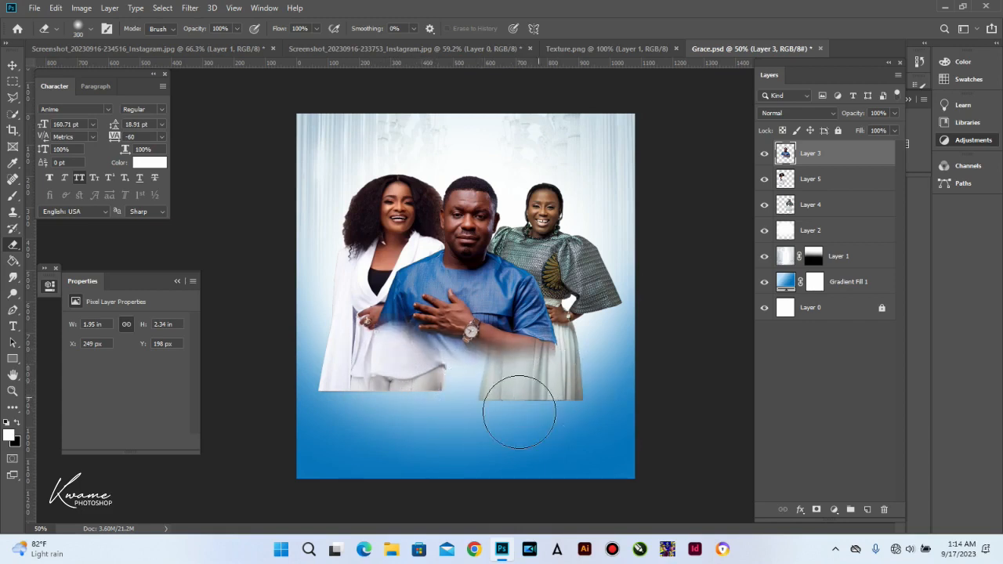
Step: Erase the lower edges of the left and right women's outfits with a 200–300 px eraser
{"action": "left_click", "coordinate": [838, 189]}
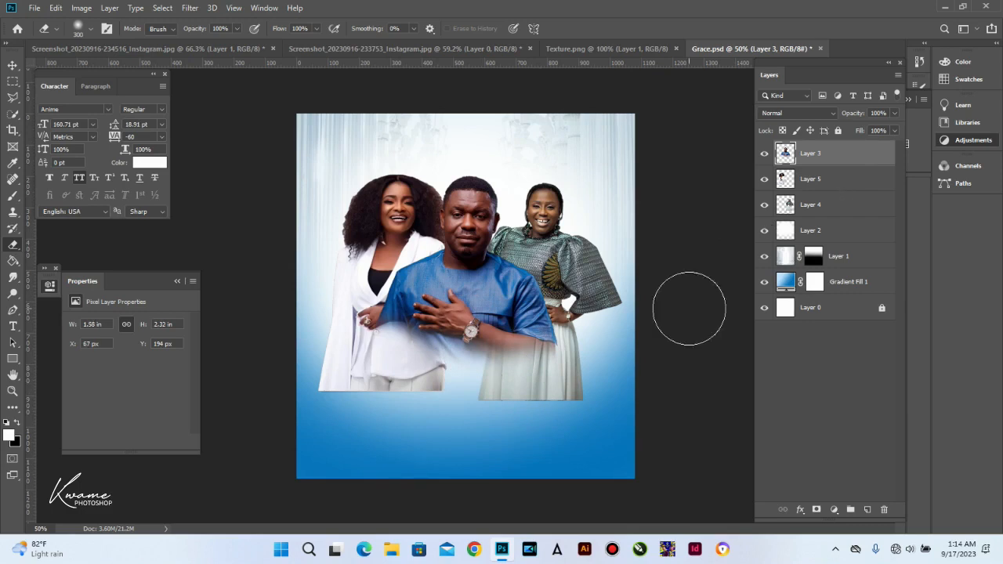
{"action": "mouse_move", "coordinate": [310, 389]}
{"action": "left_mouse_down"}
{"action": "mouse_move", "coordinate": [412, 373]}
{"action": "mouse_move", "coordinate": [318, 385]}
{"action": "mouse_move", "coordinate": [384, 364]}
{"action": "mouse_move", "coordinate": [446, 379]}
{"action": "mouse_move", "coordinate": [314, 380]}
{"action": "mouse_move", "coordinate": [421, 421]}
{"action": "left_mouse_up"}
{"action": "left_click", "coordinate": [841, 202]}
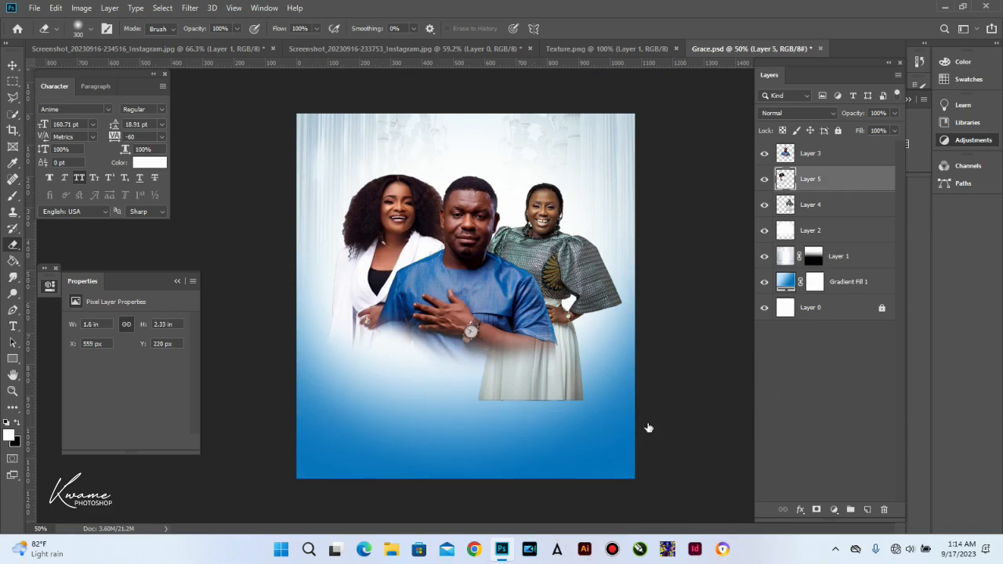
{"action": "mouse_move", "coordinate": [436, 414]}
{"action": "left_mouse_down"}
{"action": "mouse_move", "coordinate": [505, 398]}
{"action": "mouse_move", "coordinate": [588, 372]}
{"action": "mouse_move", "coordinate": [510, 384]}
{"action": "mouse_move", "coordinate": [448, 369]}
{"action": "mouse_move", "coordinate": [517, 379]}
{"action": "mouse_move", "coordinate": [546, 396]}
{"action": "left_mouse_up"}
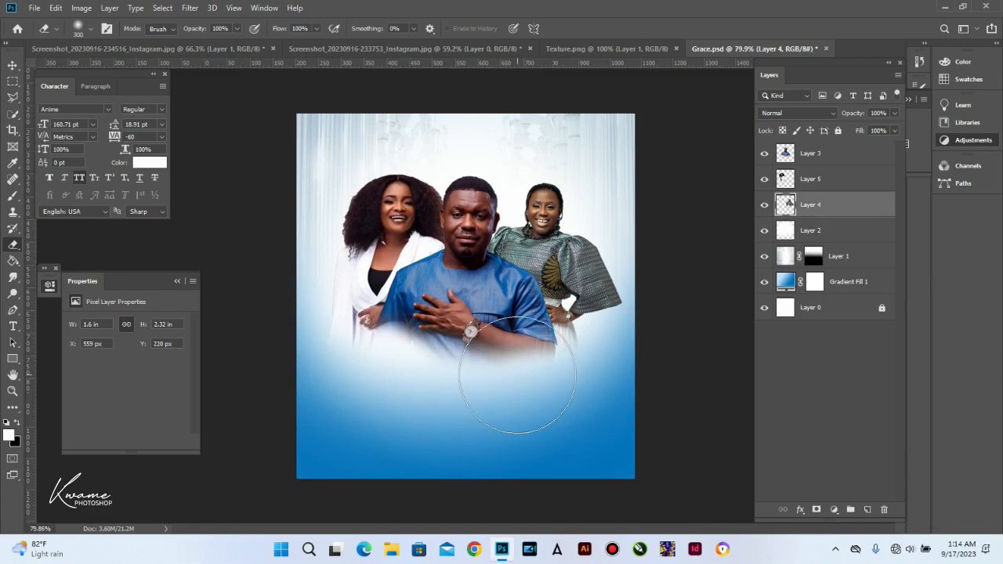
{"action": "scroll", "coordinate": [470, 381], "scroll_direction": "up", "scroll_amount": 3}
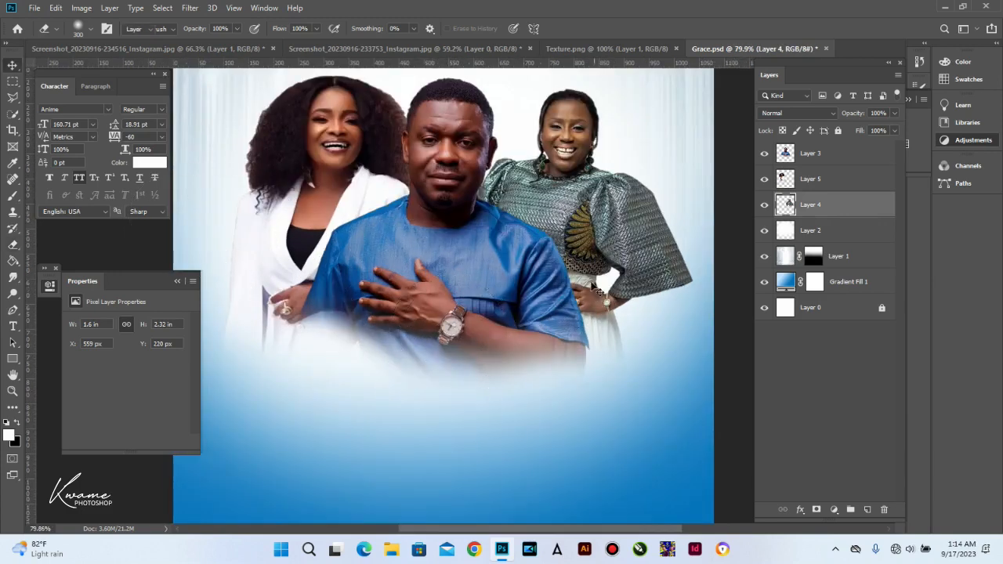
{"action": "key", "text": "v"}
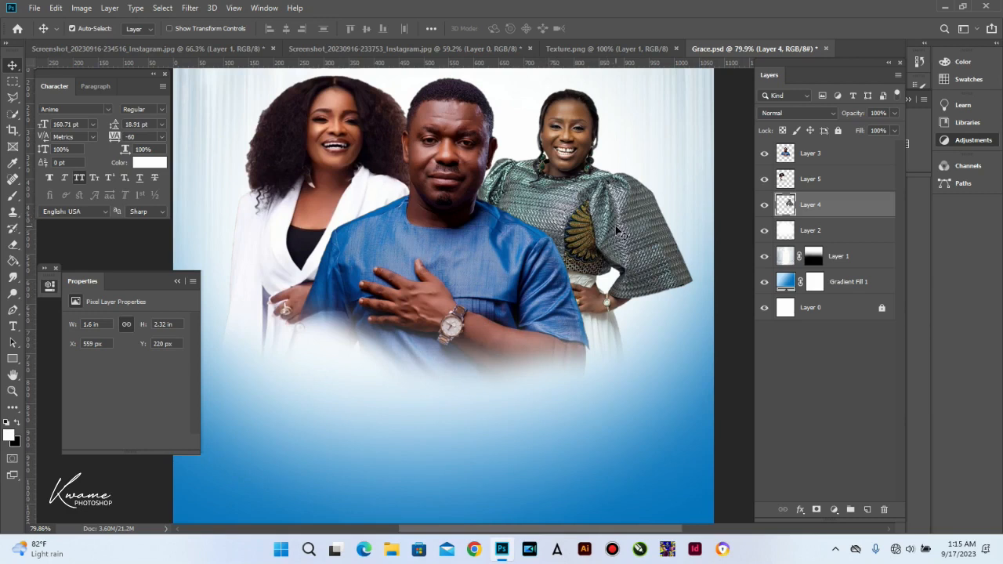
{"action": "key", "text": "e"}
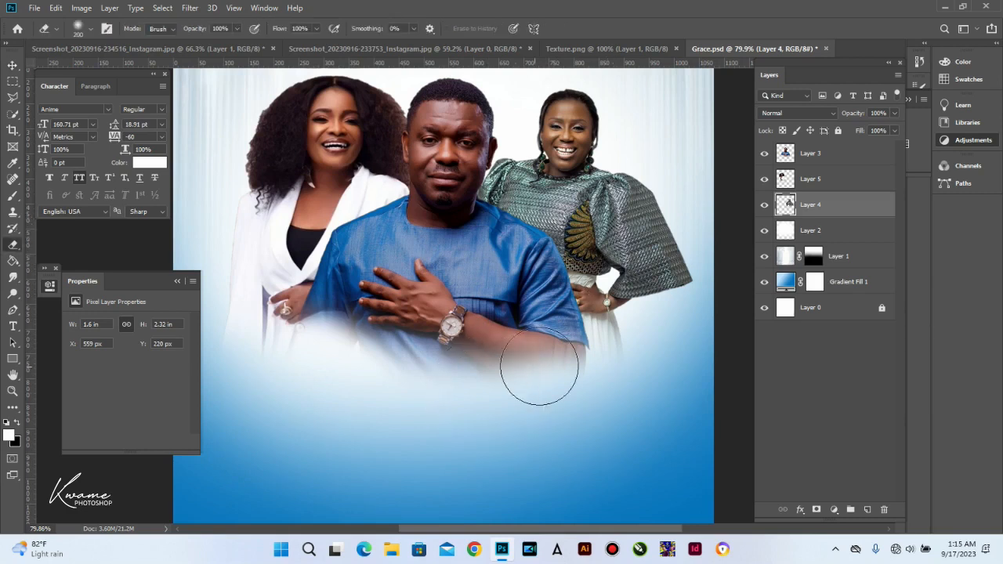
{"action": "key", "text": "bracketleft"}
{"action": "key", "text": "bracketleft"}
{"action": "key", "text": "bracketleft"}
{"action": "left_click", "coordinate": [867, 184]}
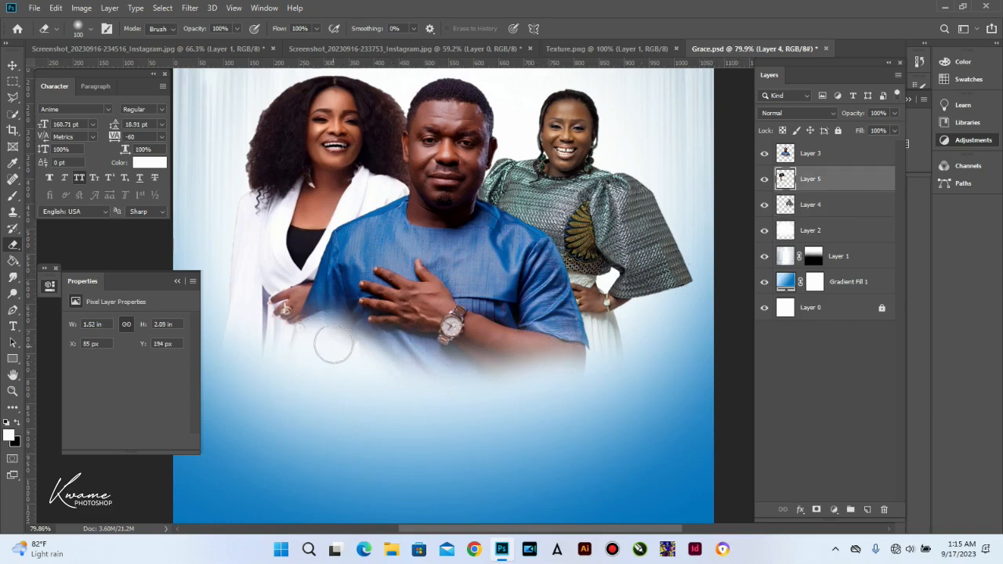
{"action": "scroll", "coordinate": [470, 232], "scroll_direction": "down", "scroll_amount": 3}
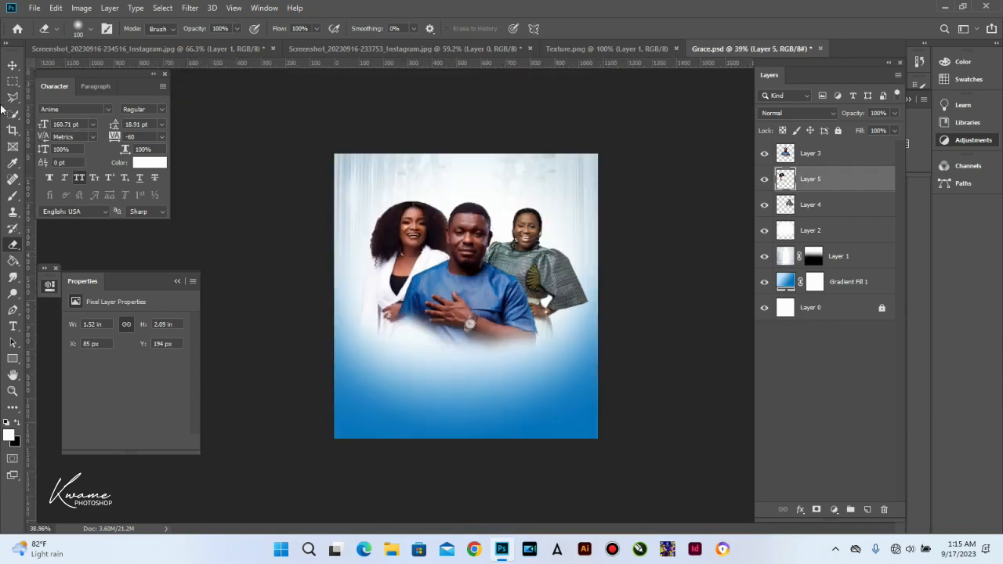
{"action": "left_click", "coordinate": [12, 65]}
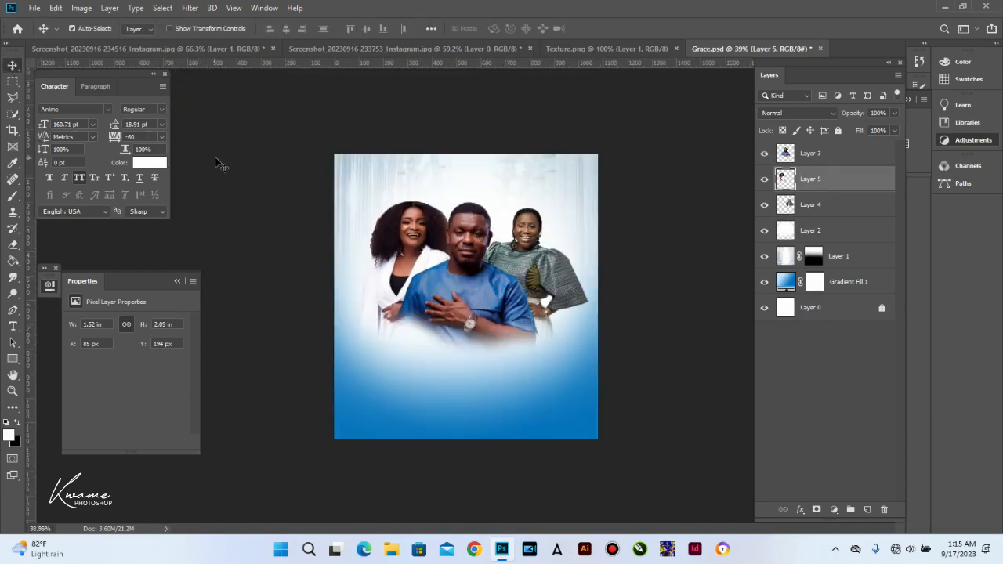
{"action": "scroll", "coordinate": [420, 279], "scroll_direction": "up", "scroll_amount": 1}
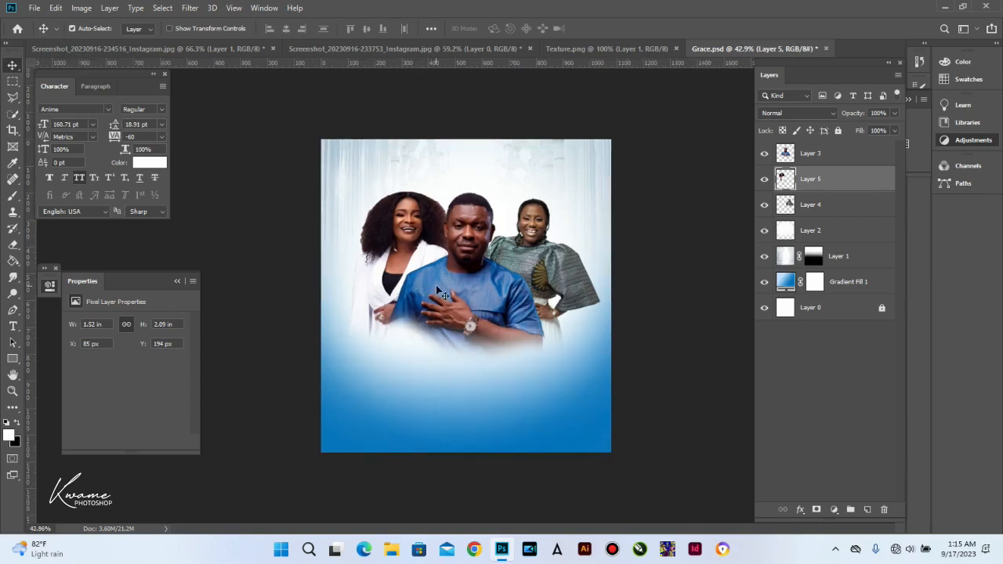
Step: Type the word GRACE as a new text layer below the portraits
{"action": "left_click", "coordinate": [13, 327]}
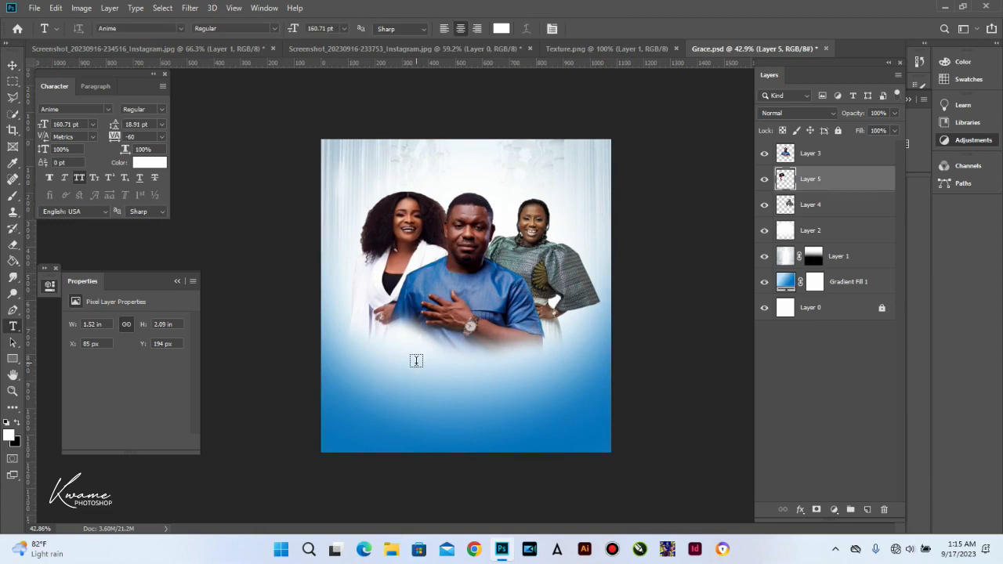
{"action": "left_click", "coordinate": [843, 163]}
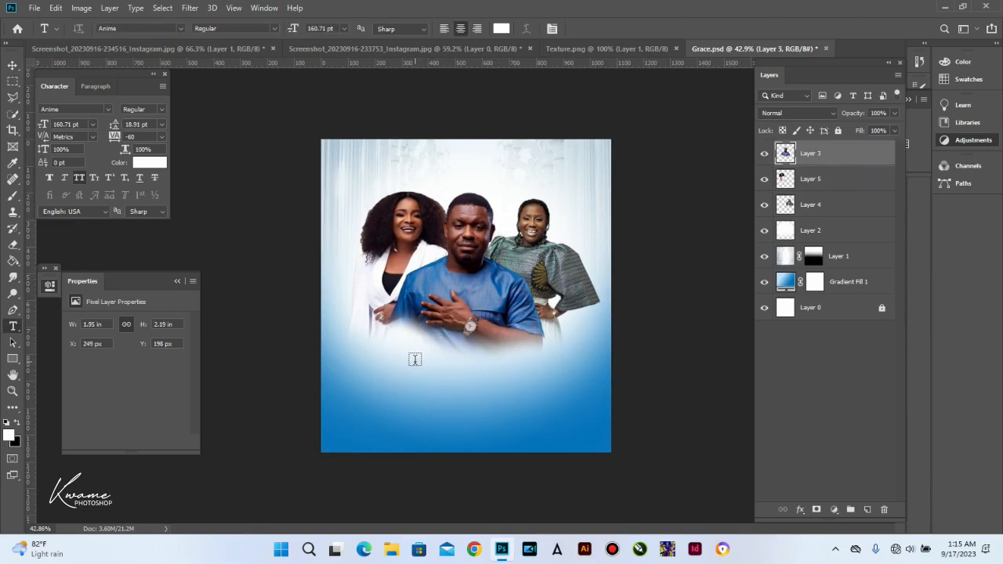
{"action": "left_click", "coordinate": [503, 369]}
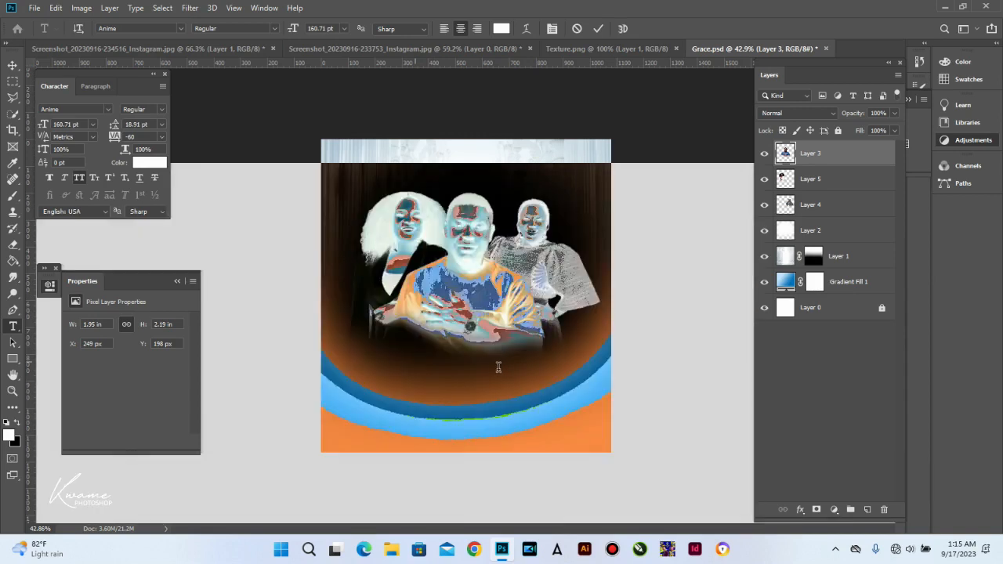
{"action": "left_click_drag", "start_coordinate": [293, 32], "coordinate": [133, 36]}
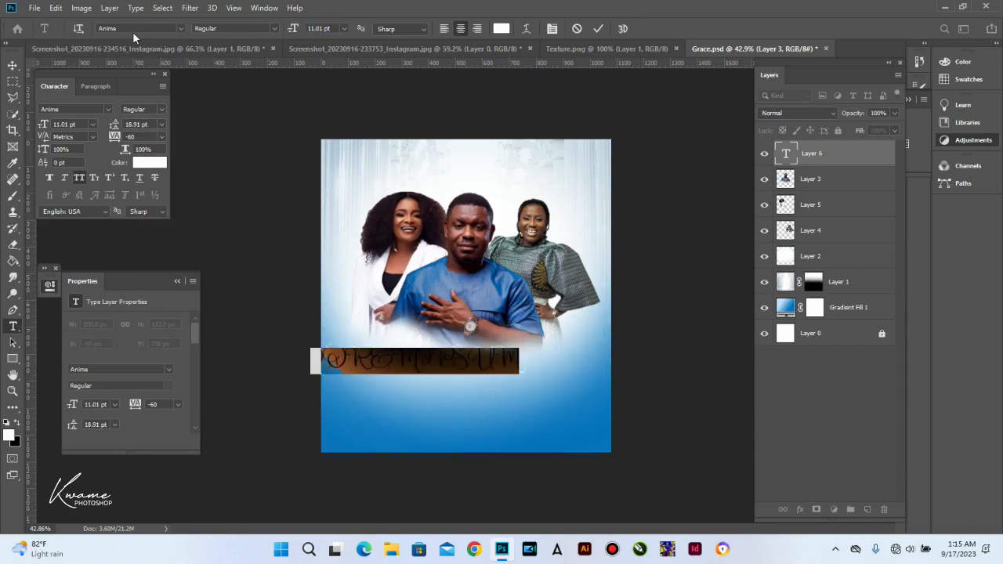
{"action": "type", "text": "G"}
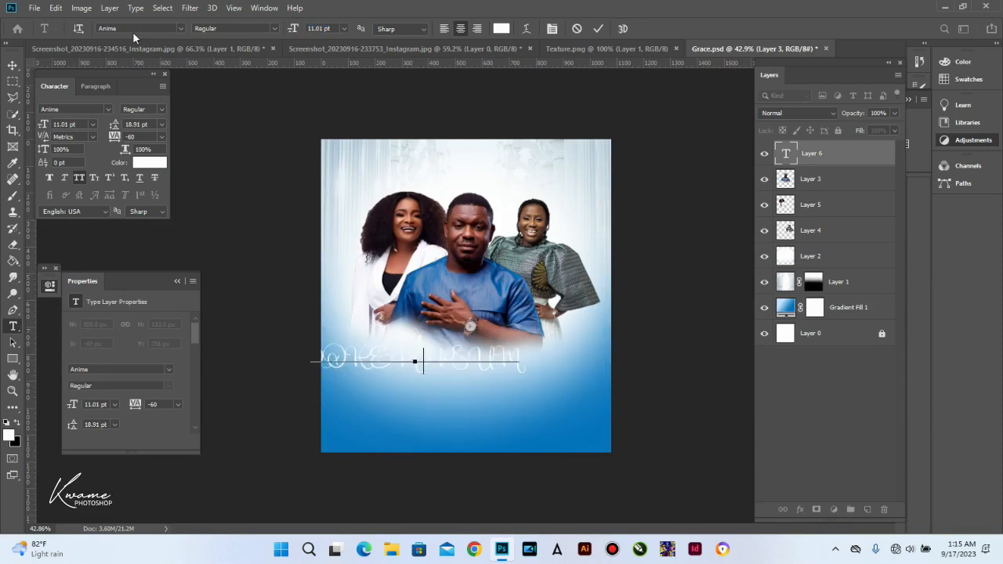
{"action": "type", "text": "RACE"}
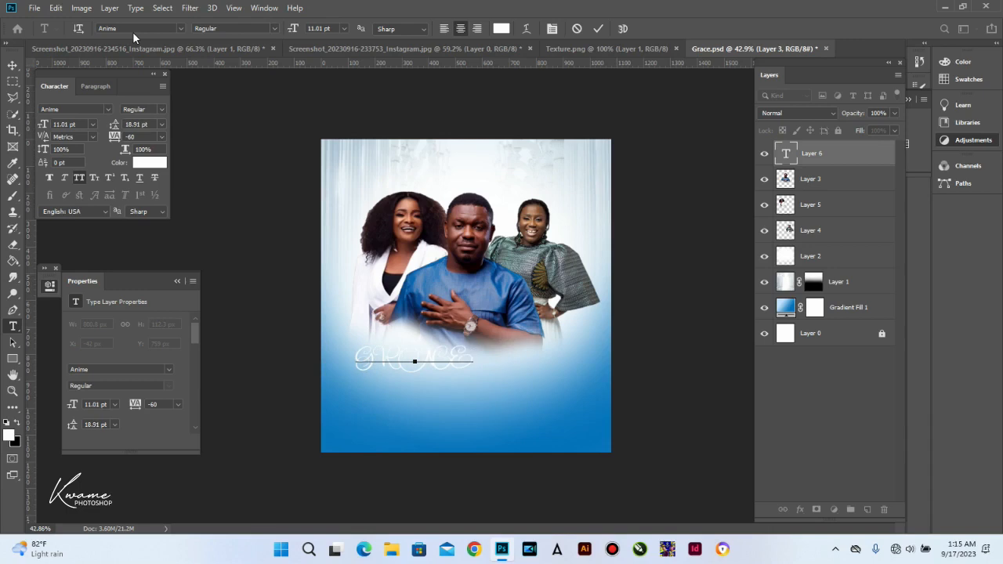
Step: Enlarge the GRACE title, keep it all capitals, and shift it right under the portraits
{"action": "key", "text": "ctrl+a"}
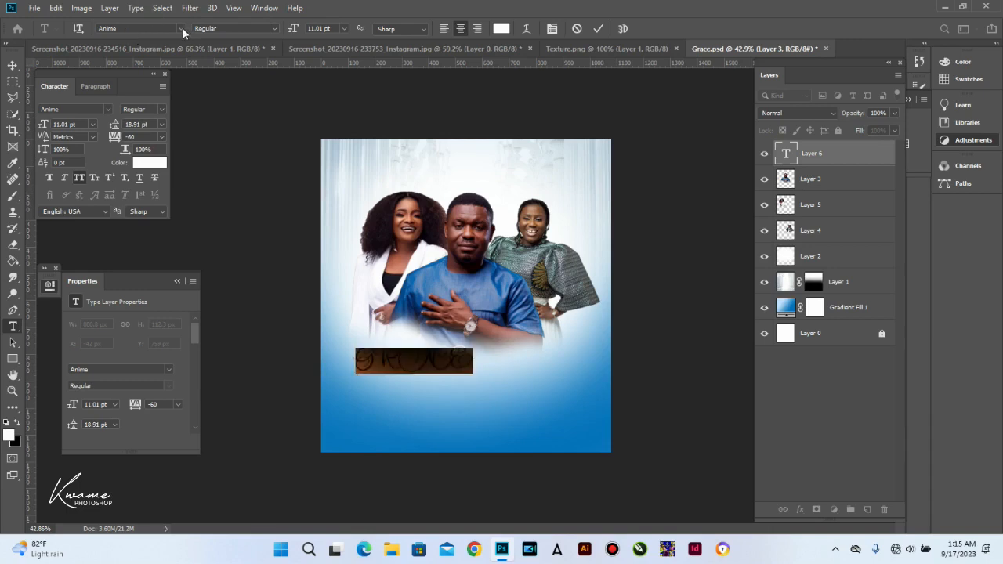
{"action": "left_click", "coordinate": [181, 28]}
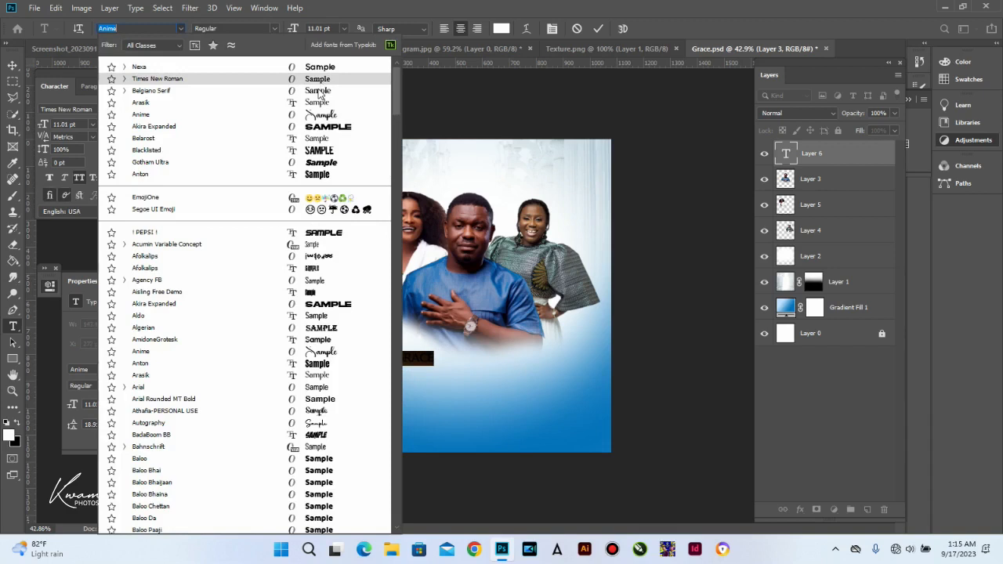
{"action": "key", "text": "Escape"}
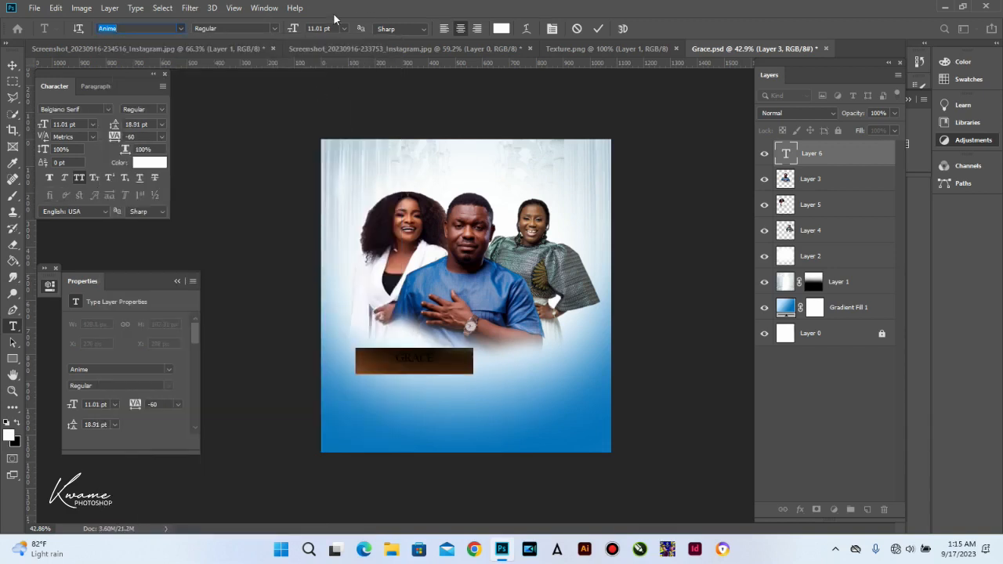
{"action": "left_click_drag", "start_coordinate": [293, 31], "coordinate": [318, 39]}
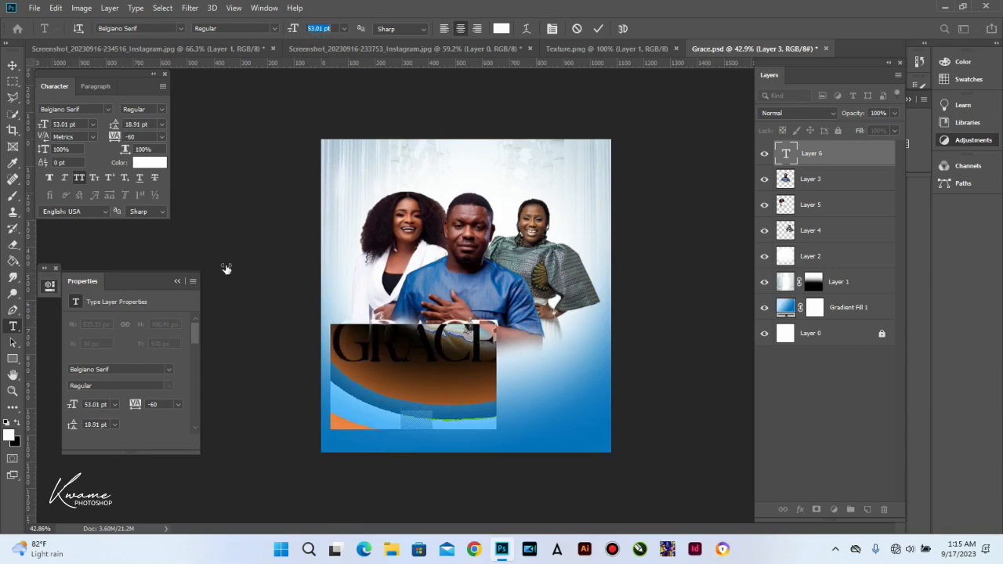
{"action": "left_click", "coordinate": [83, 177]}
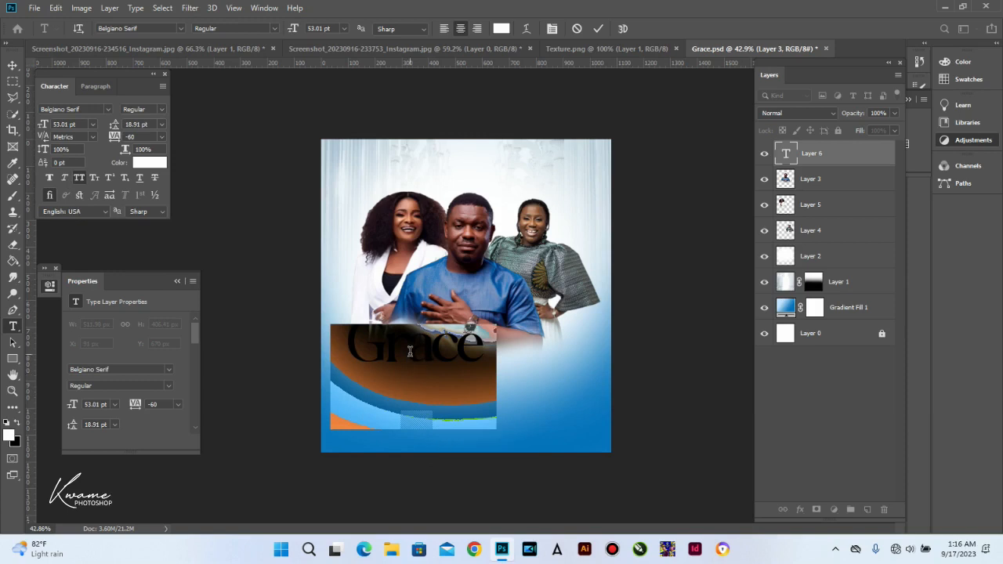
{"action": "left_click", "coordinate": [93, 179]}
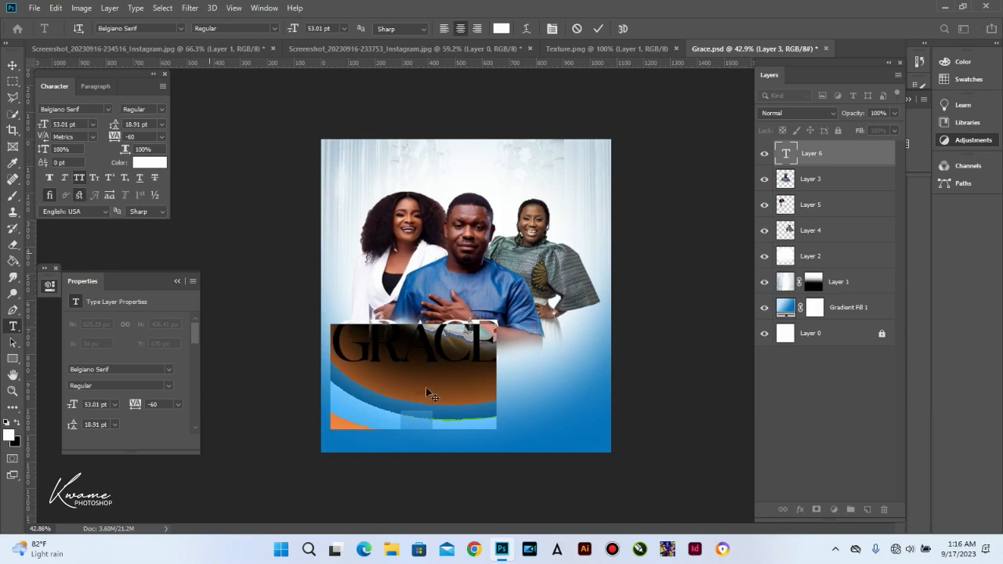
{"action": "key", "text": "v"}
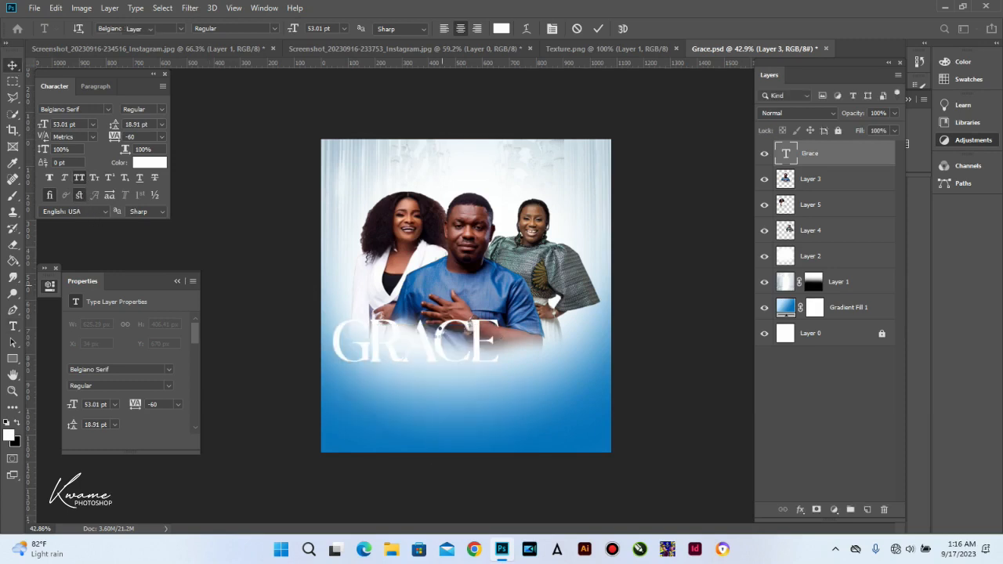
{"action": "left_click_drag", "start_coordinate": [424, 345], "coordinate": [459, 353]}
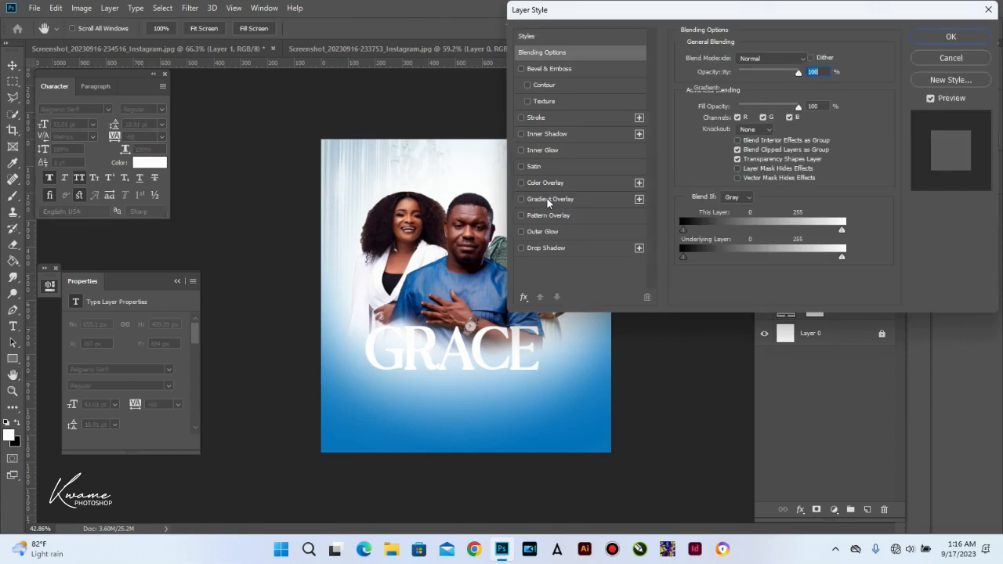
Step: Give the GRACE title an orange linear Gradient Overlay at a 126° angle and 78% scale
{"action": "left_click", "coordinate": [547, 198]}
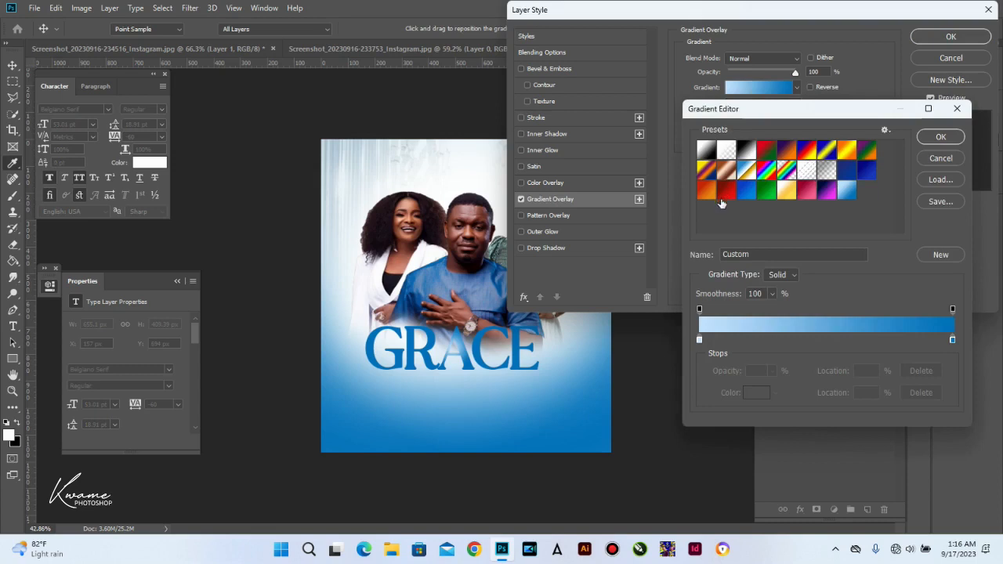
{"action": "left_click", "coordinate": [703, 193]}
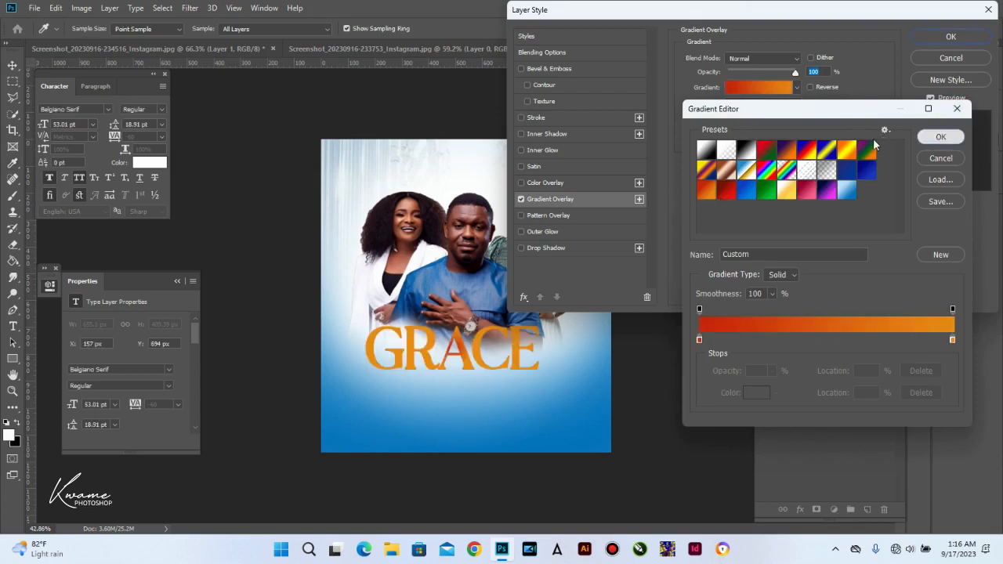
{"action": "left_click", "coordinate": [943, 137]}
{"action": "left_click", "coordinate": [748, 104]}
{"action": "left_click", "coordinate": [740, 110]}
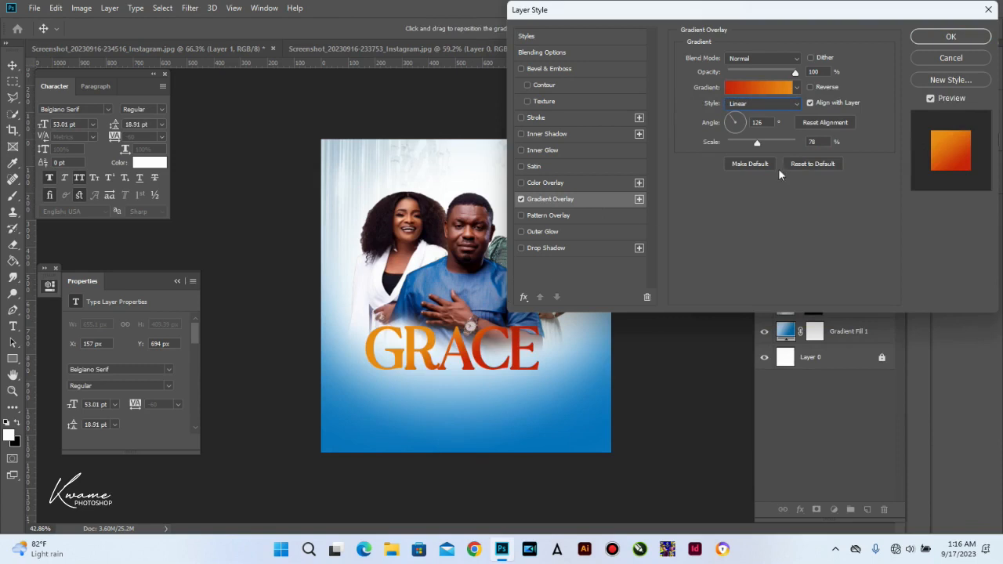
{"action": "left_click", "coordinate": [940, 39]}
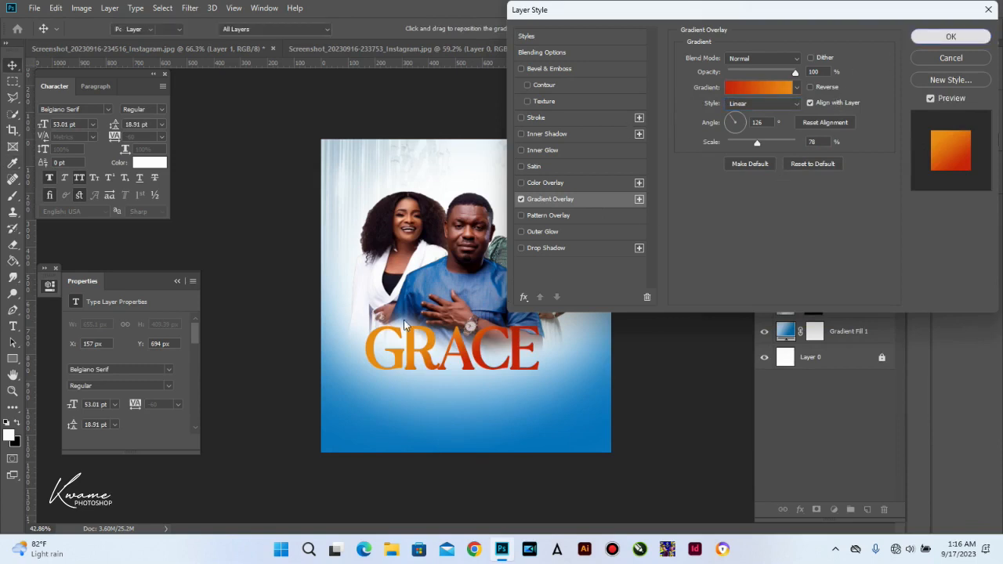
{"action": "key", "text": "t"}
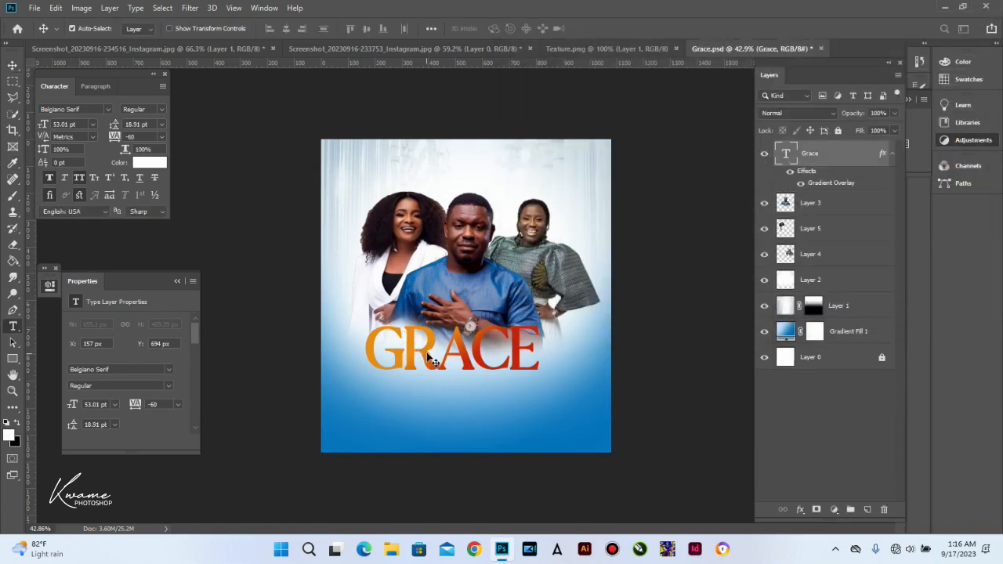
{"action": "left_click", "coordinate": [427, 350]}
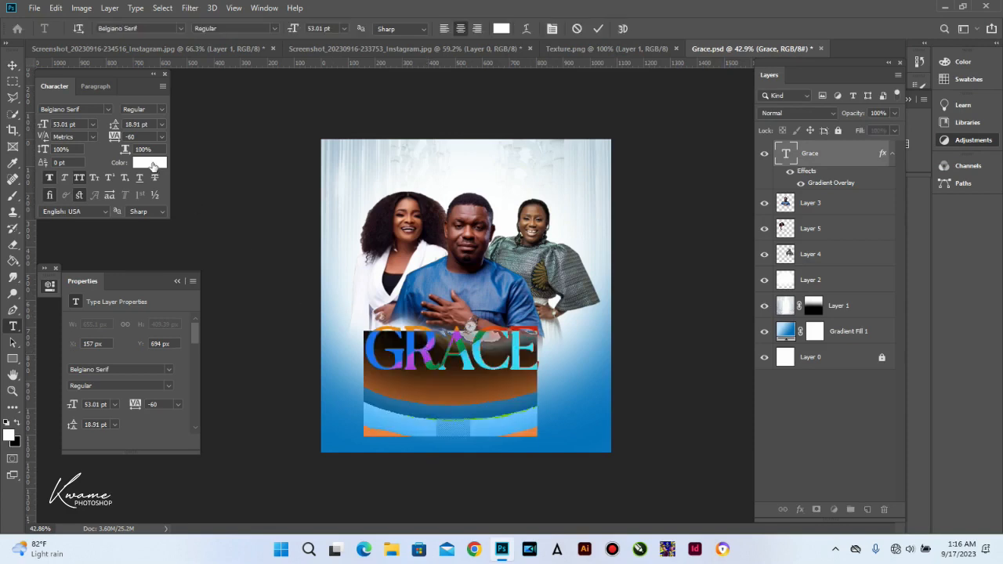
Step: Change the GRACE title's font to Belarost and commit the edit
{"action": "left_click", "coordinate": [179, 28]}
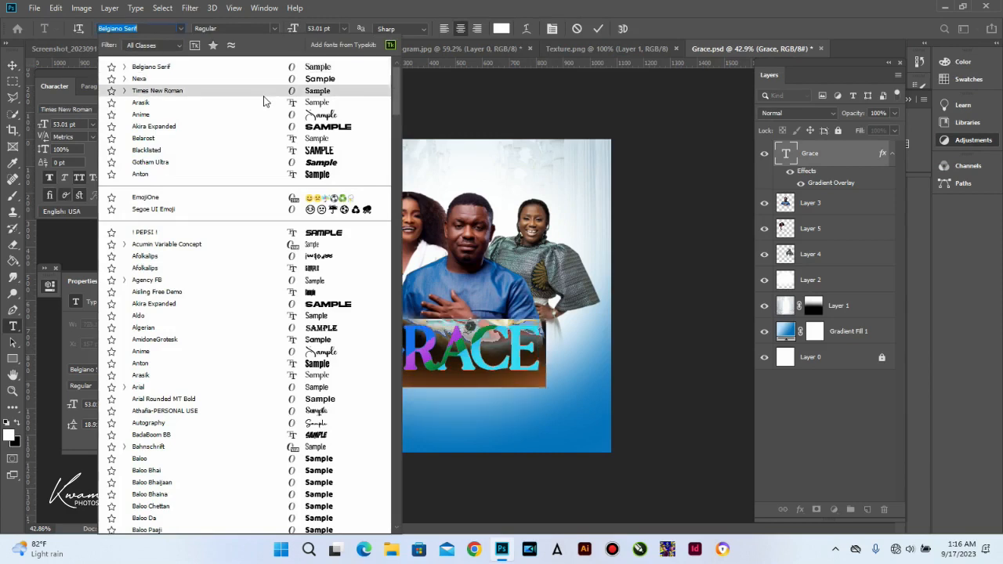
{"action": "left_click", "coordinate": [265, 140]}
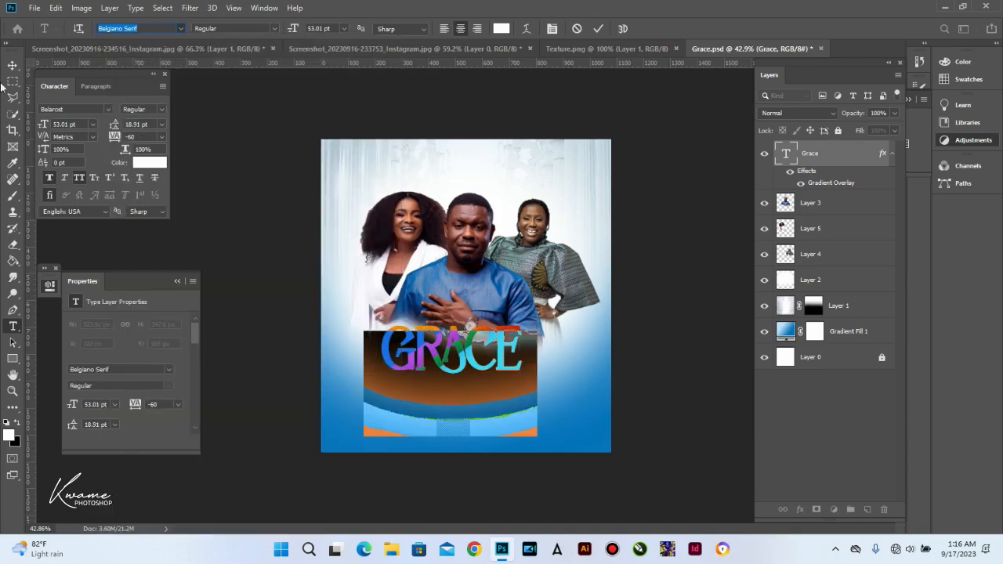
{"action": "key", "text": "ctrl+Return"}
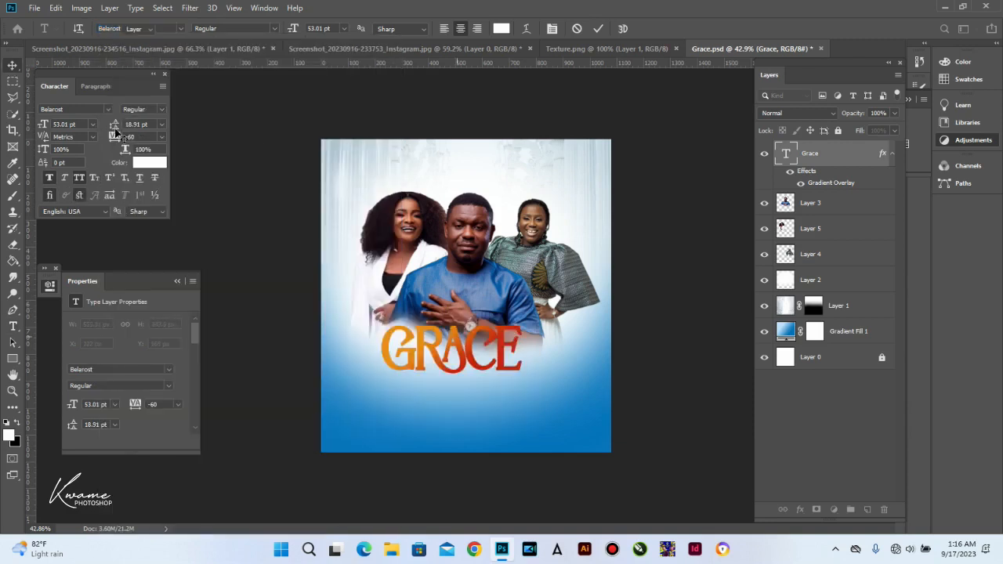
Step: Shift the GRACE title slightly down and right, then hide the Grace layer
{"action": "left_click_drag", "start_coordinate": [460, 344], "coordinate": [468, 360]}
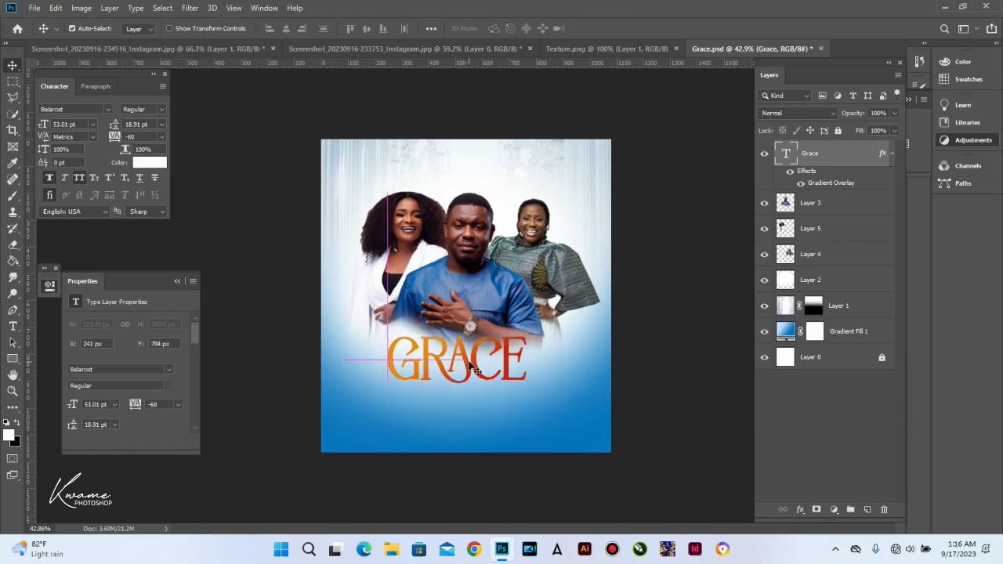
{"action": "scroll", "coordinate": [471, 366], "scroll_direction": "up", "scroll_amount": 3}
{"action": "left_click_drag", "start_coordinate": [482, 153], "coordinate": [471, 174]}
{"action": "left_click", "coordinate": [763, 155]}
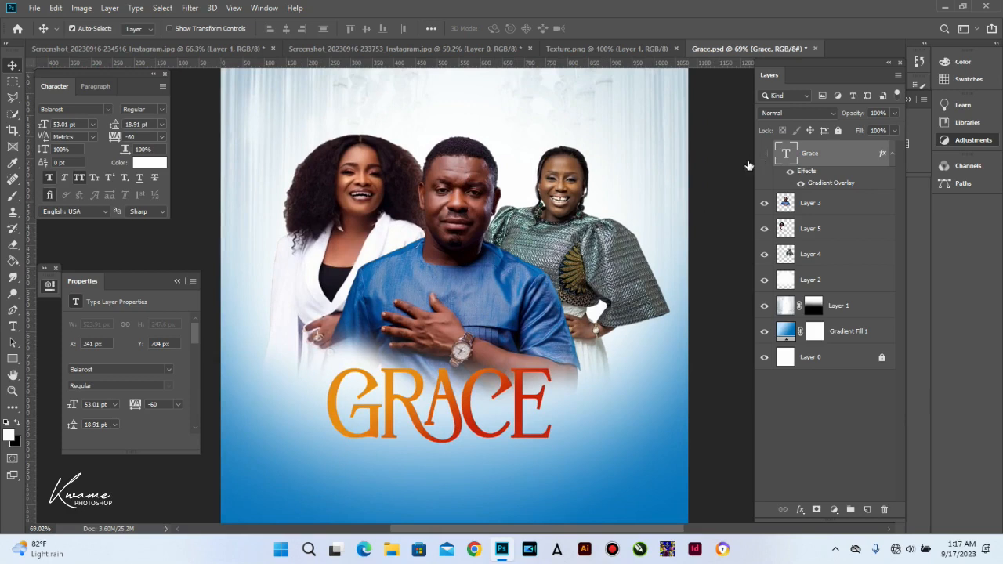
Step: Duplicate the man's Layer 3 and apply a 2.3 px High Pass filter to the copy
{"action": "left_click", "coordinate": [464, 230]}
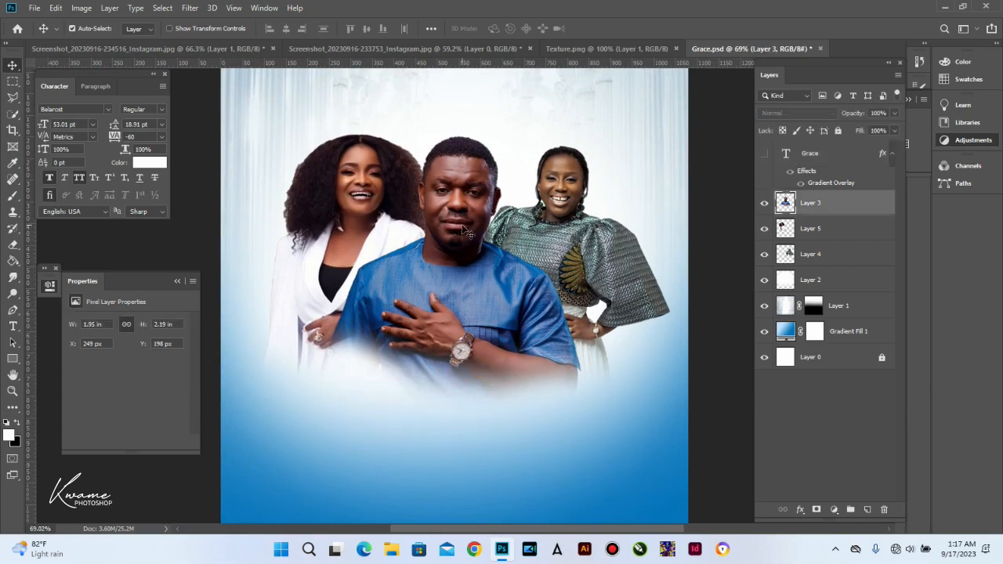
{"action": "key", "text": "ctrl+j"}
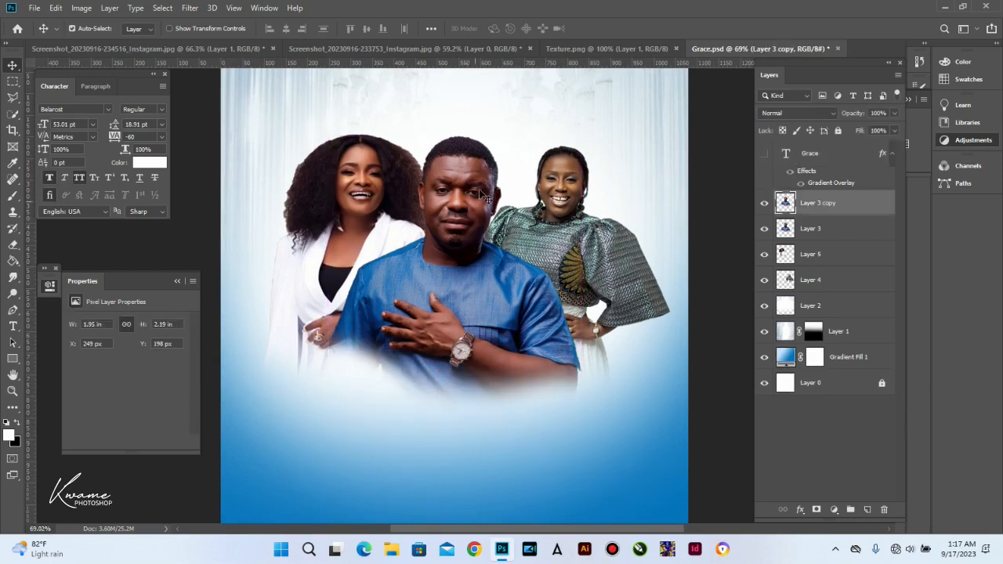
{"action": "left_click", "coordinate": [193, 7]}
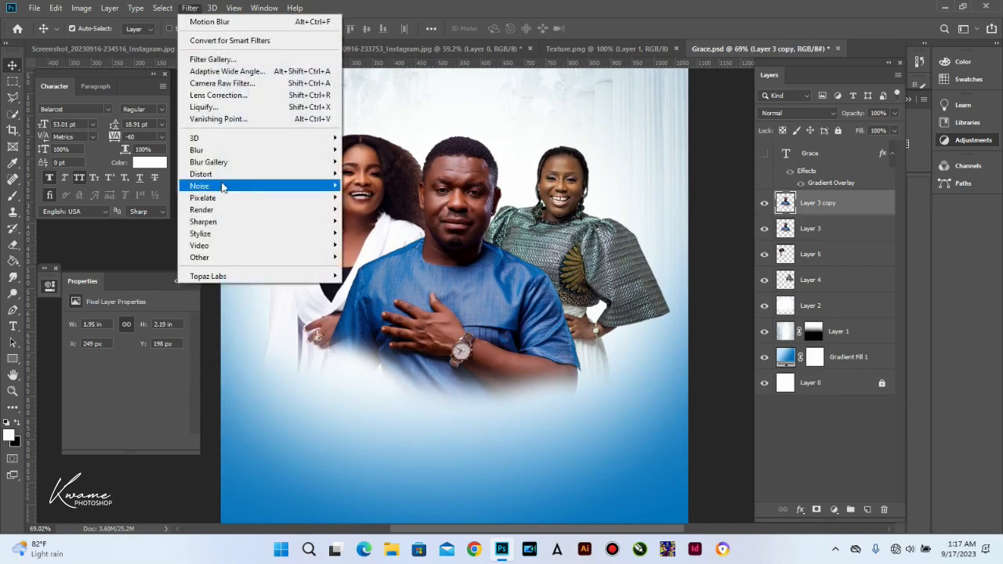
{"action": "mouse_move", "coordinate": [205, 259]}
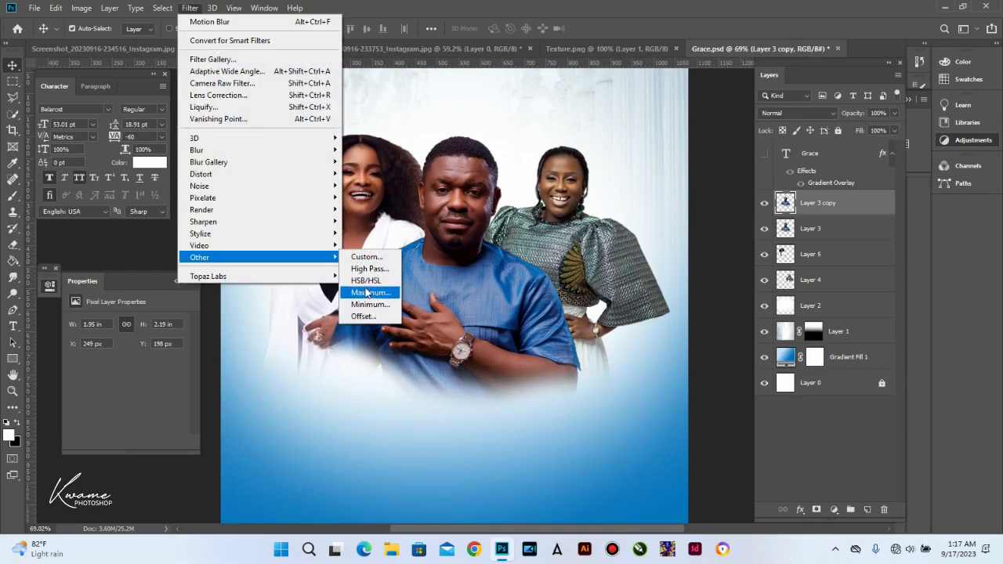
{"action": "left_click", "coordinate": [367, 269]}
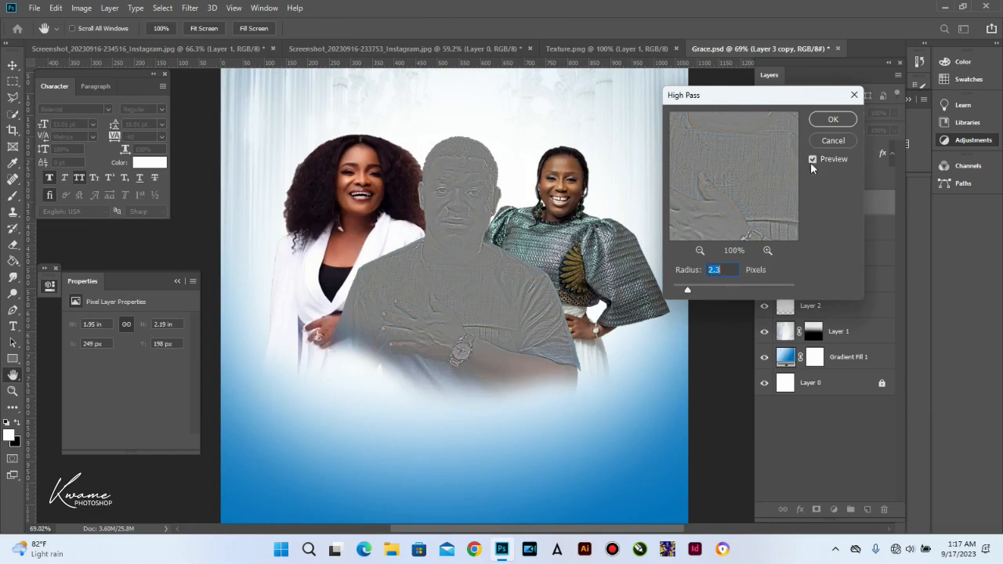
{"action": "left_click", "coordinate": [825, 119]}
Step: Blend the high-pass copy in Vivid Light at 81% opacity
{"action": "left_click", "coordinate": [820, 114]}
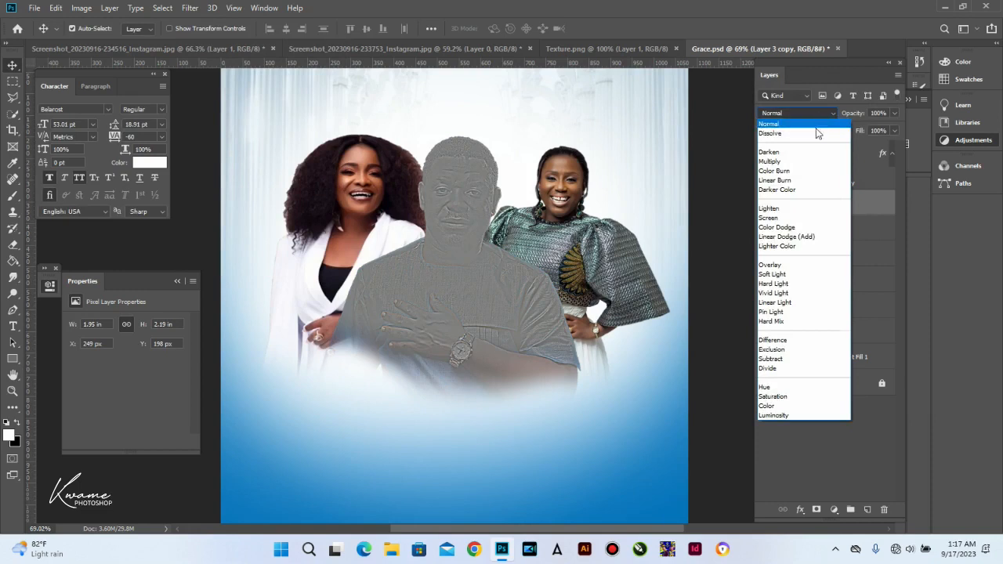
{"action": "left_click", "coordinate": [797, 293]}
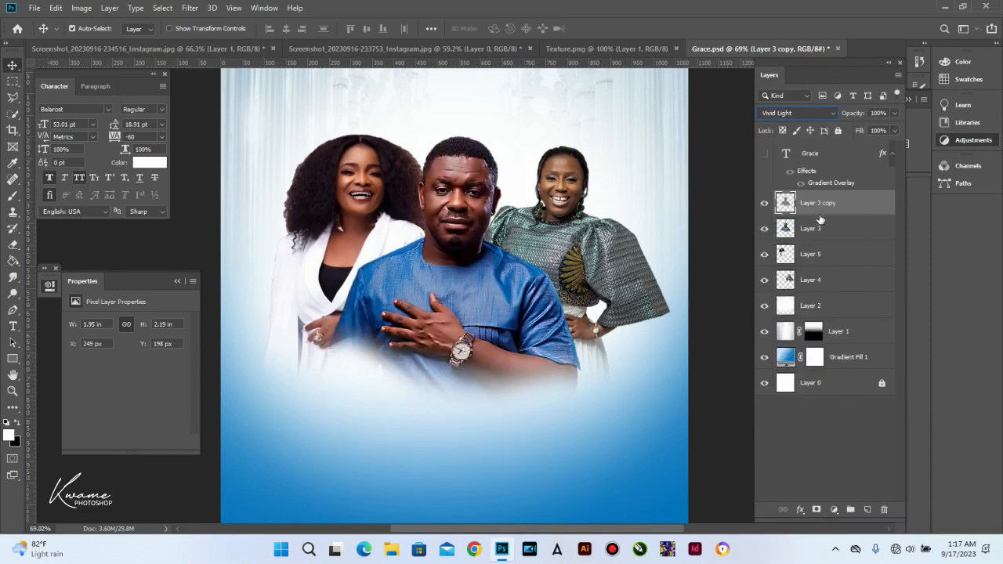
{"action": "left_click_drag", "start_coordinate": [860, 116], "coordinate": [851, 116]}
{"action": "left_click", "coordinate": [834, 510]}
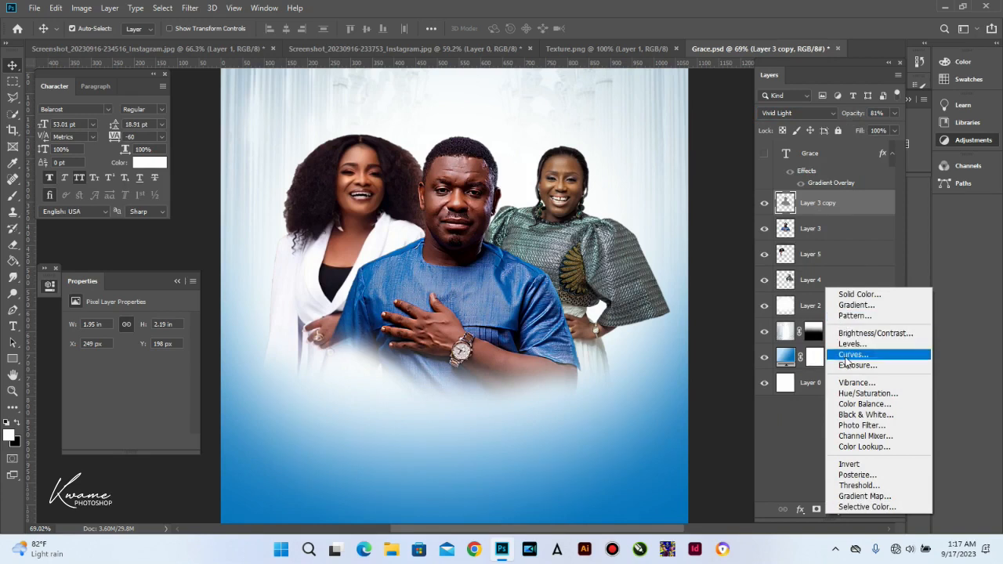
Step: Add a Curves adjustment clipped to the man's copy, lowering the midtones slightly
{"action": "left_click", "coordinate": [853, 354]}
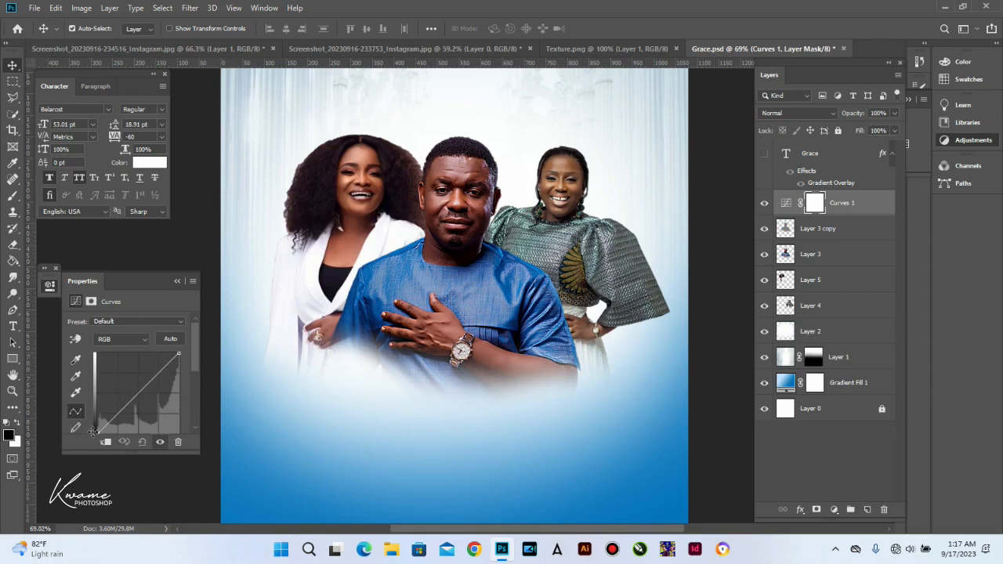
{"action": "left_click_drag", "start_coordinate": [142, 388], "coordinate": [141, 395]}
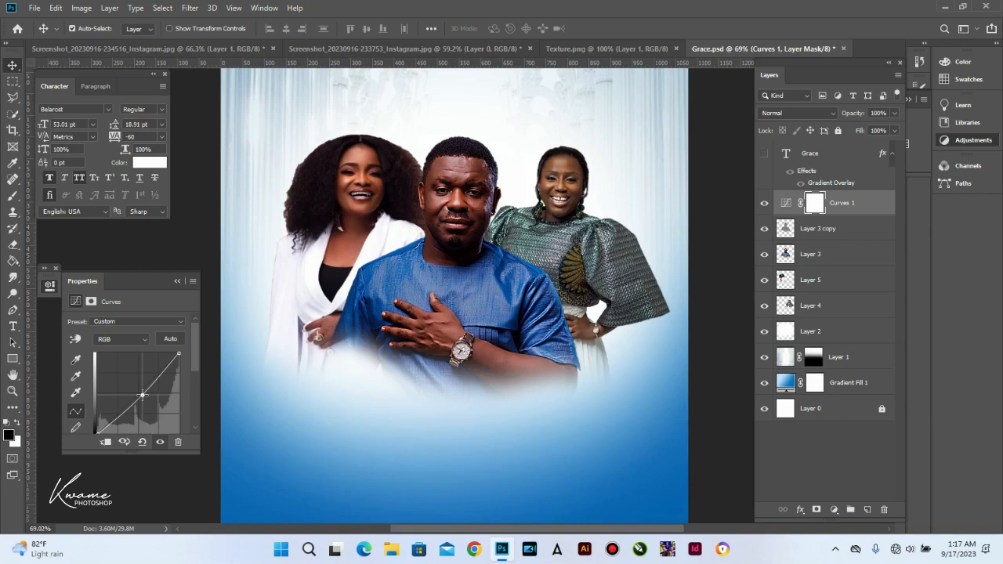
{"action": "left_click", "coordinate": [106, 442]}
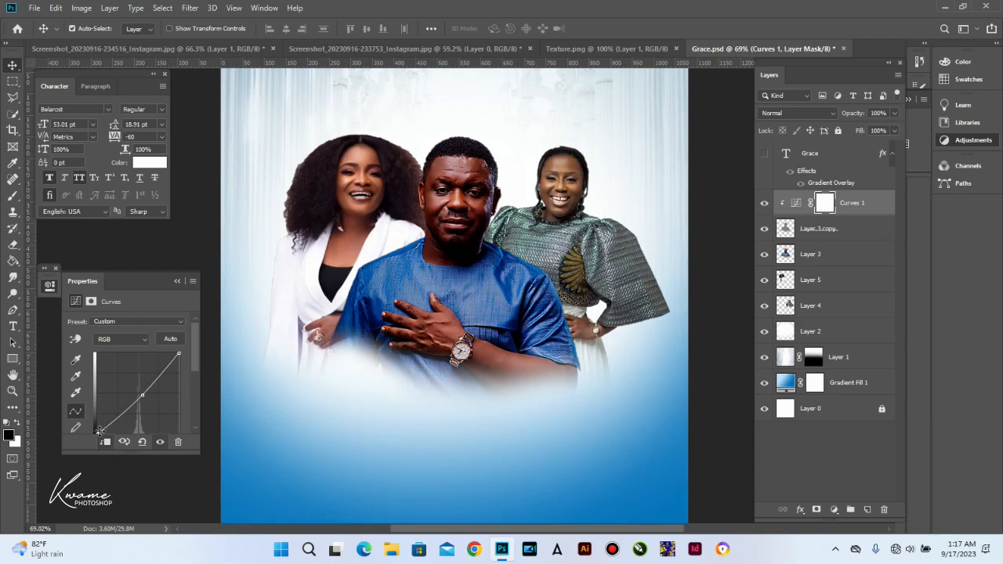
{"action": "left_click", "coordinate": [177, 281]}
Step: Add a clipped Hue/Saturation adjustment with saturation +11 and a slight Yellows boost
{"action": "left_click", "coordinate": [833, 509]}
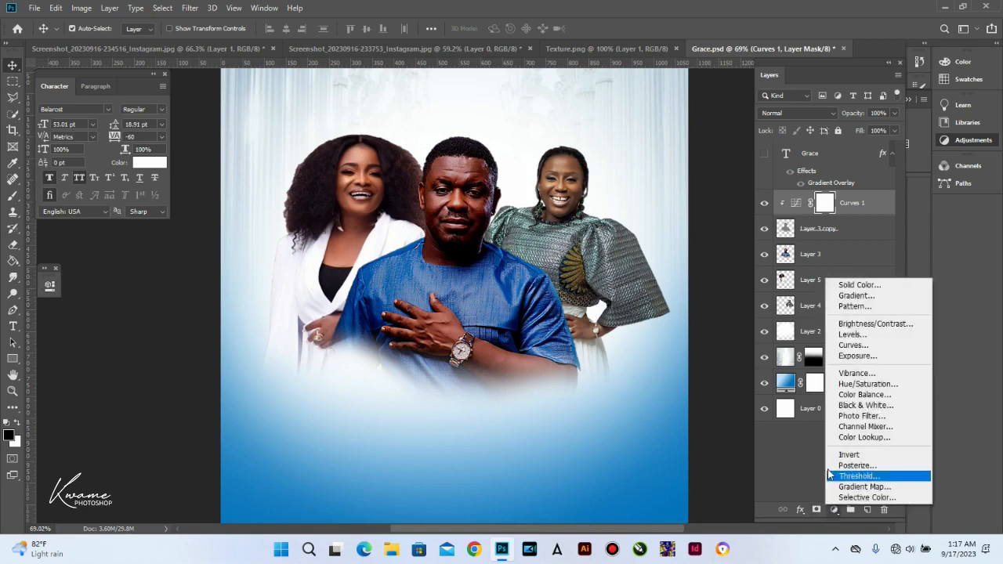
{"action": "left_click", "coordinate": [842, 384]}
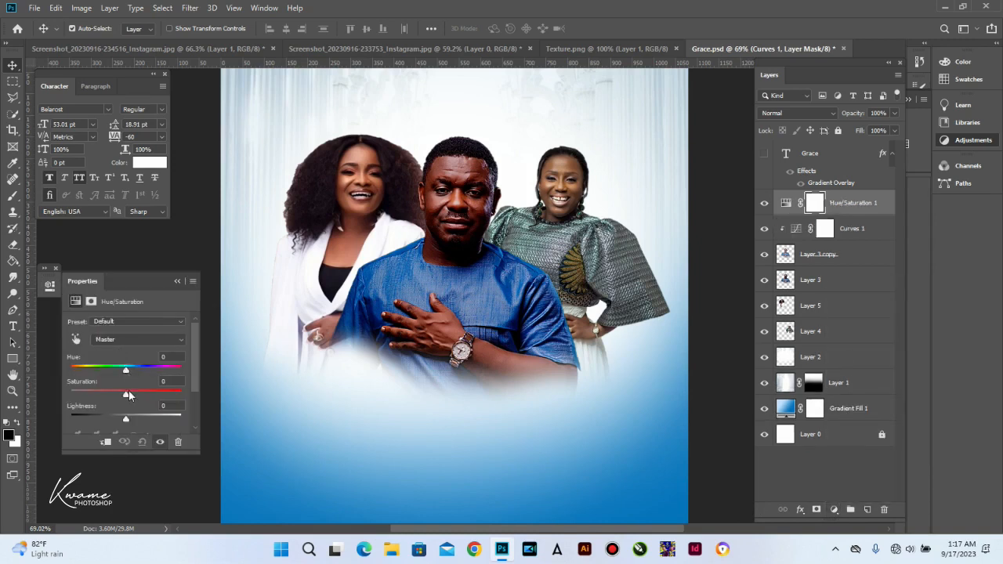
{"action": "left_click_drag", "start_coordinate": [127, 393], "coordinate": [132, 395]}
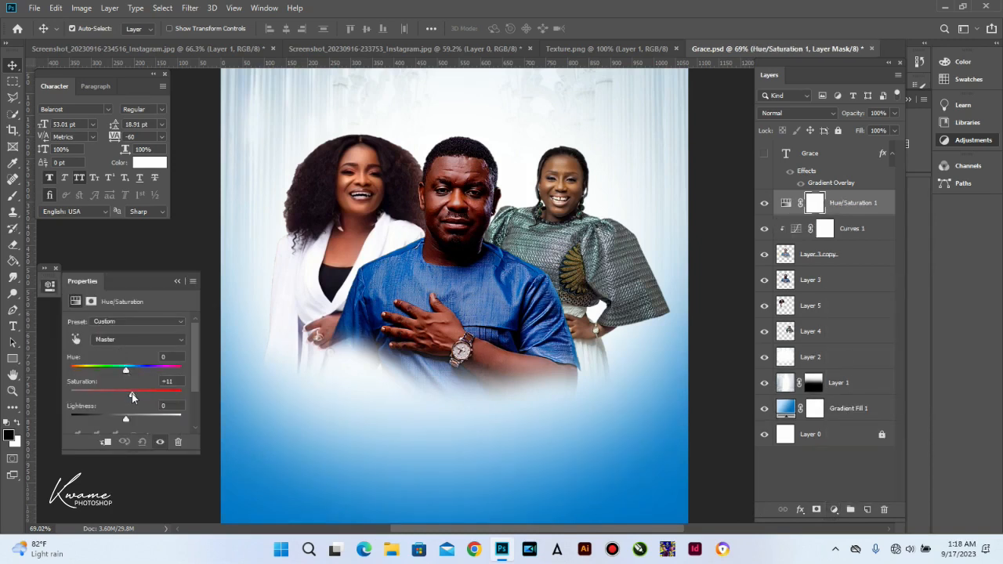
{"action": "left_click", "coordinate": [108, 442]}
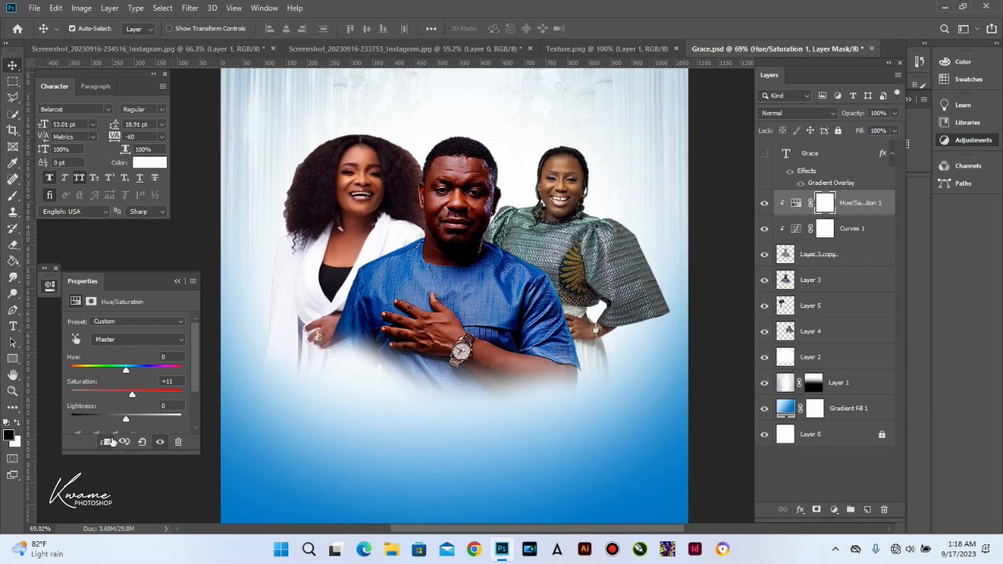
{"action": "left_click", "coordinate": [122, 342]}
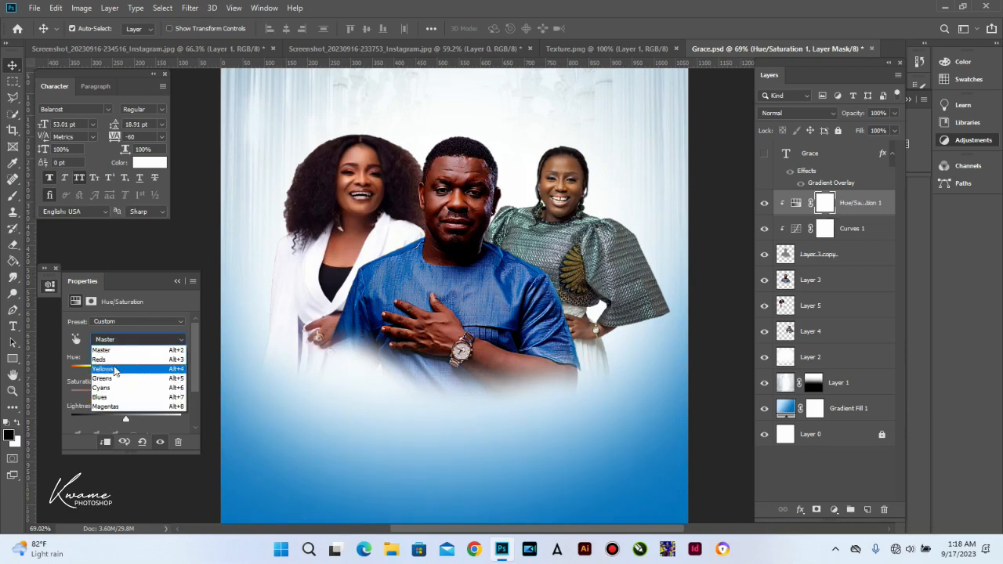
{"action": "left_click", "coordinate": [118, 352]}
{"action": "left_click_drag", "start_coordinate": [124, 396], "coordinate": [129, 396]}
{"action": "left_click", "coordinate": [130, 343]}
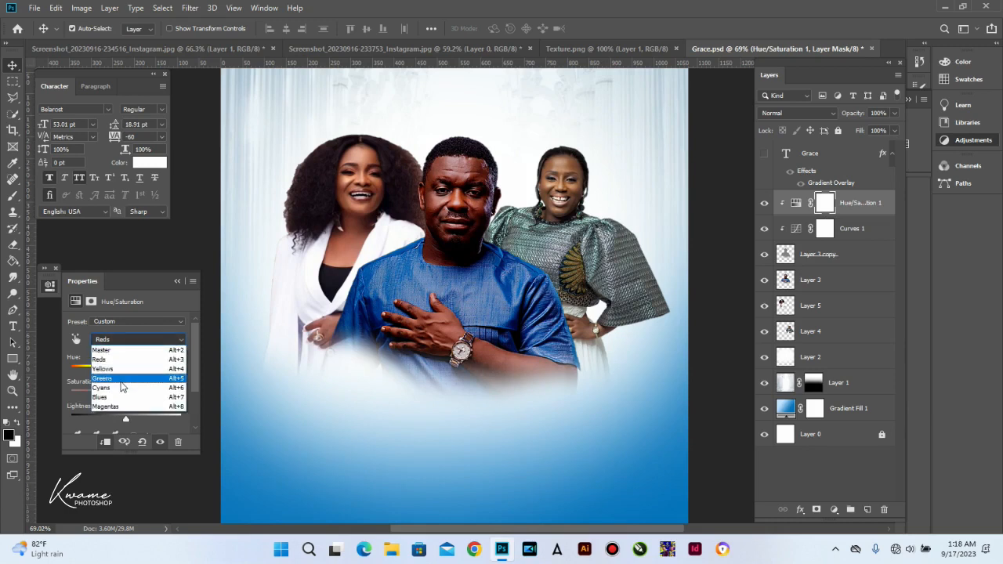
{"action": "left_click", "coordinate": [117, 359]}
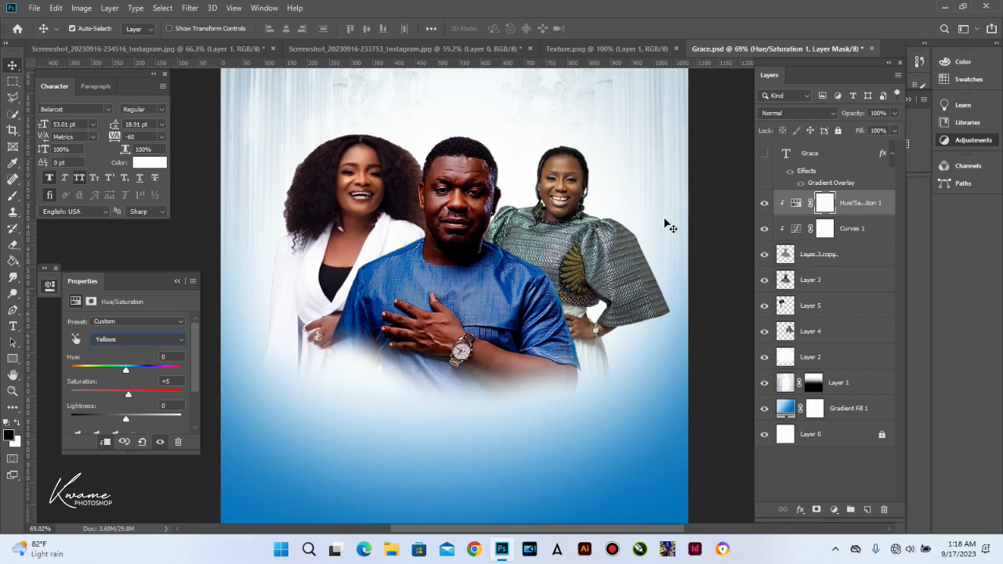
Step: Lower the man's Layer 3 copy opacity to 35%
{"action": "key", "text": "shift+alt+v"}
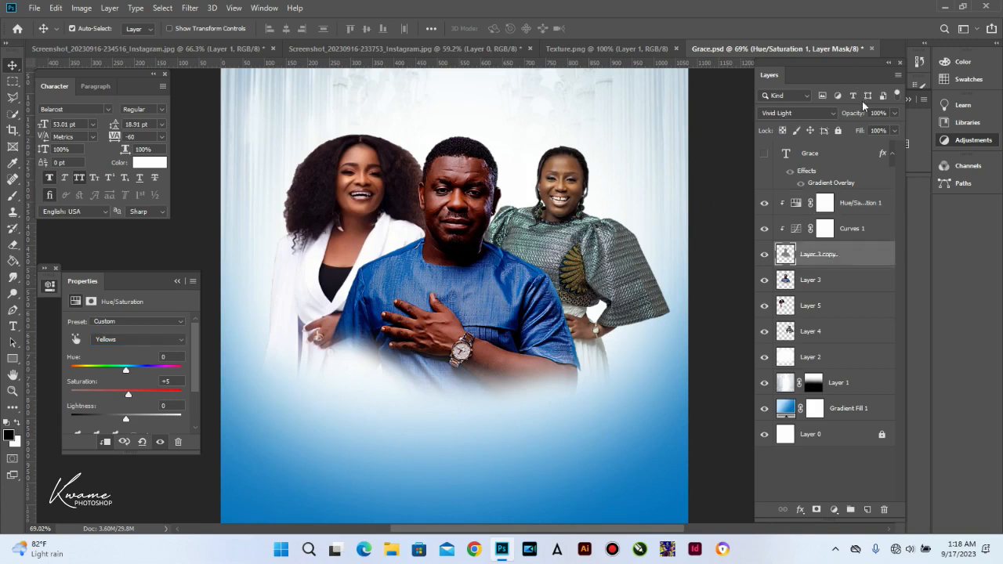
{"action": "left_click_drag", "start_coordinate": [855, 115], "coordinate": [825, 119]}
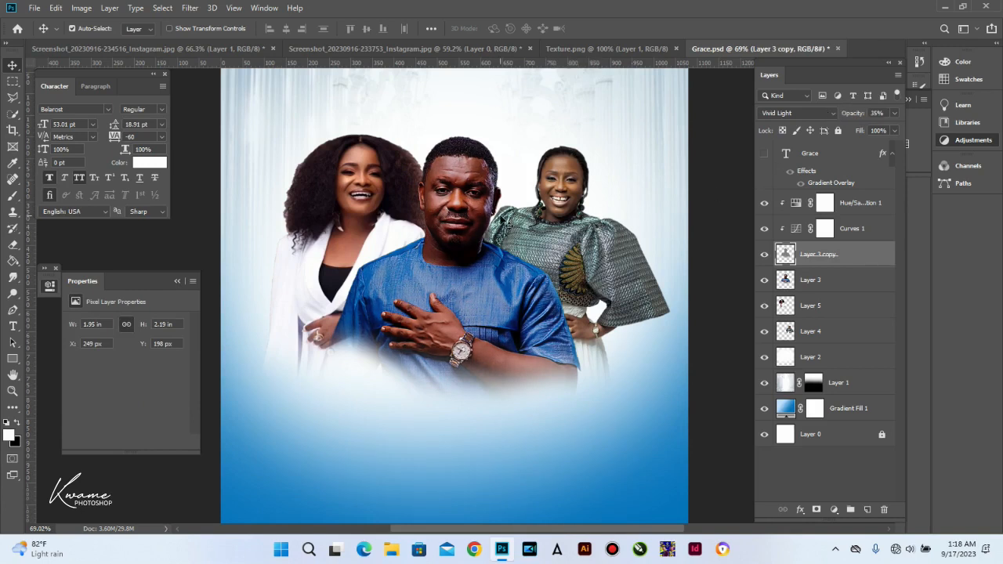
{"action": "left_click", "coordinate": [561, 202]}
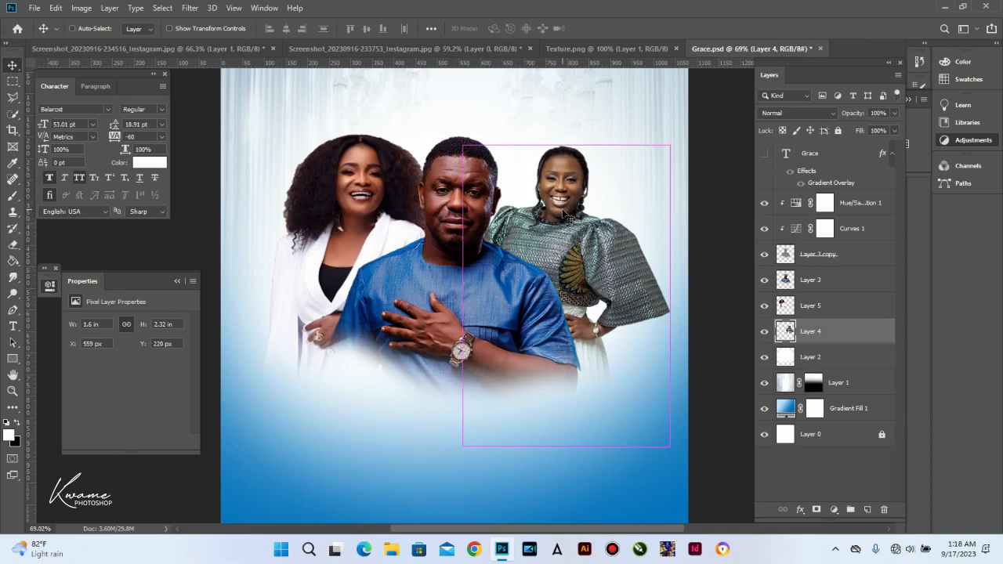
Step: Duplicate Layer 4, apply High Pass, and blend the copy in Vivid Light at about 53%
{"action": "key", "text": "ctrl+j"}
{"action": "left_click", "coordinate": [189, 8]}
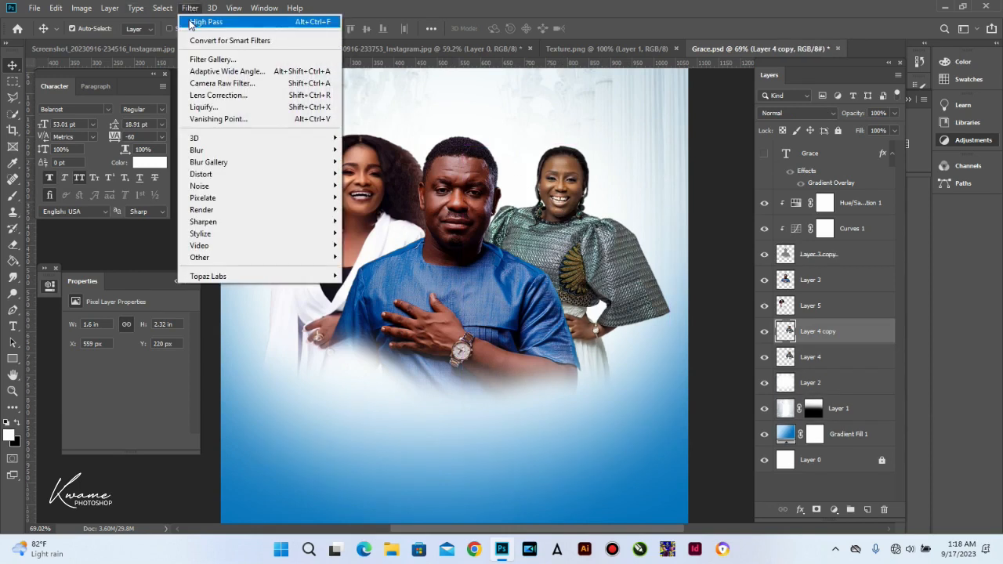
{"action": "left_click", "coordinate": [205, 22]}
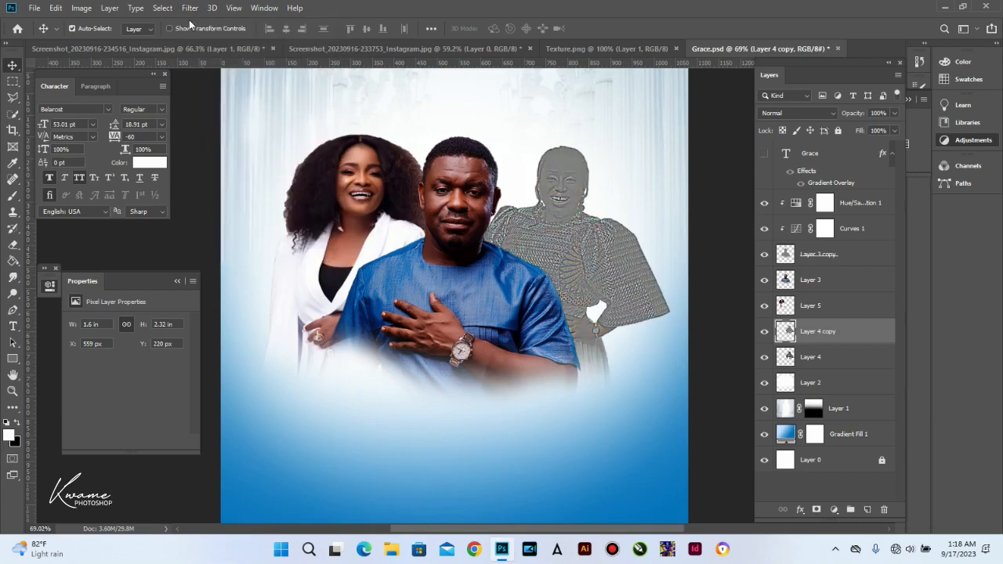
{"action": "left_click", "coordinate": [795, 113]}
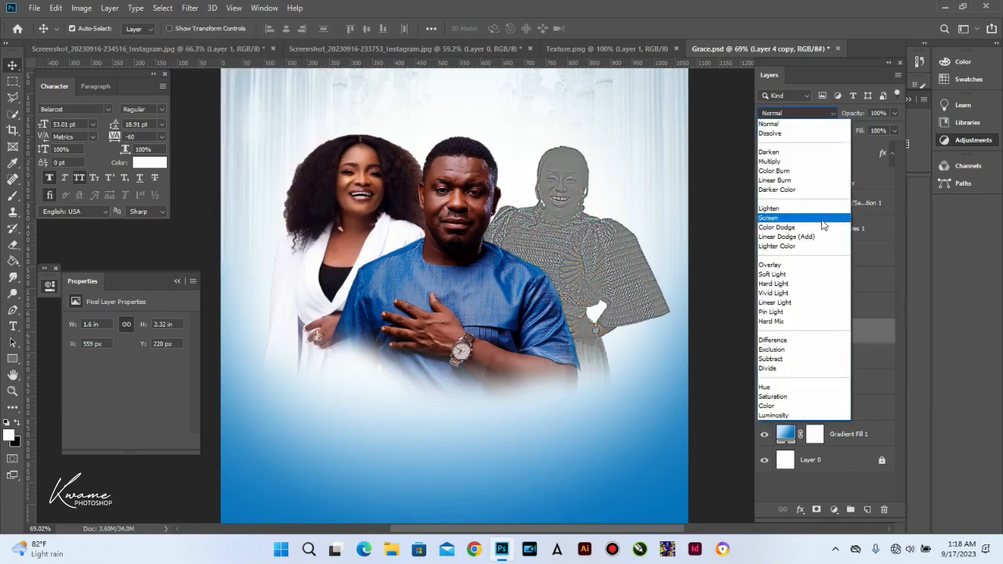
{"action": "left_click", "coordinate": [793, 284]}
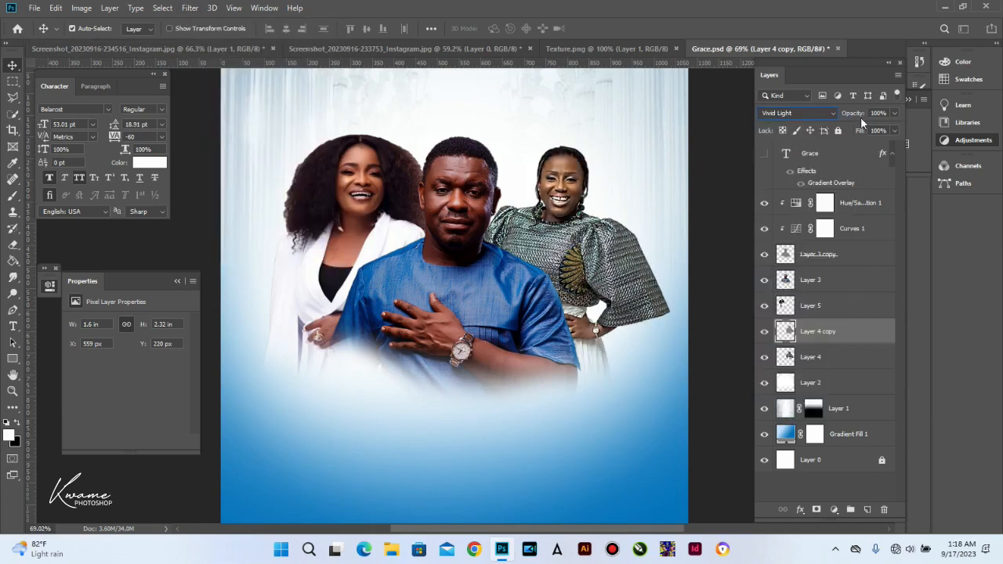
{"action": "left_click_drag", "start_coordinate": [854, 115], "coordinate": [828, 115]}
Step: Add a clipped Curves adjustment with its midpoint pulled down to darken slightly
{"action": "left_click", "coordinate": [834, 508]}
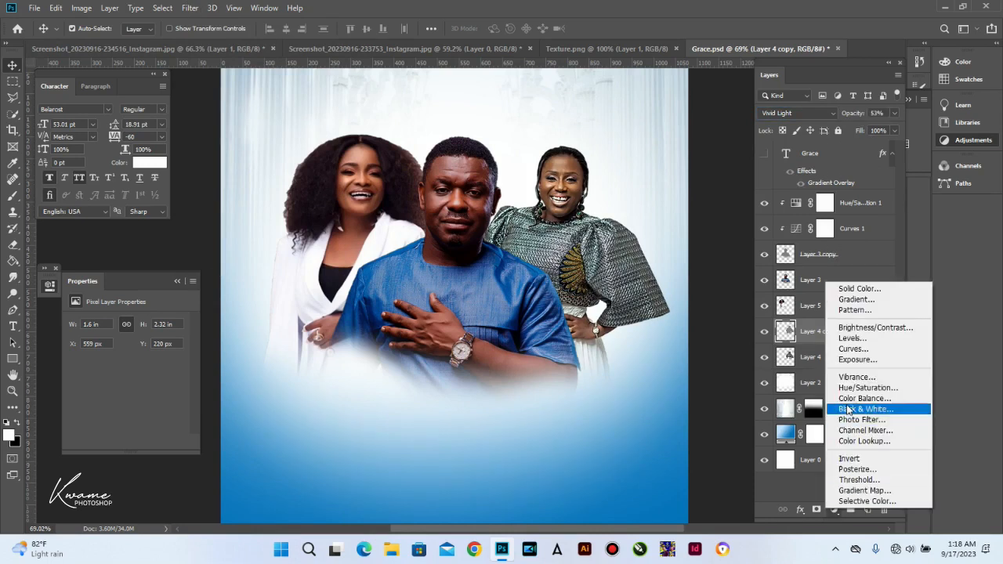
{"action": "left_click", "coordinate": [856, 349]}
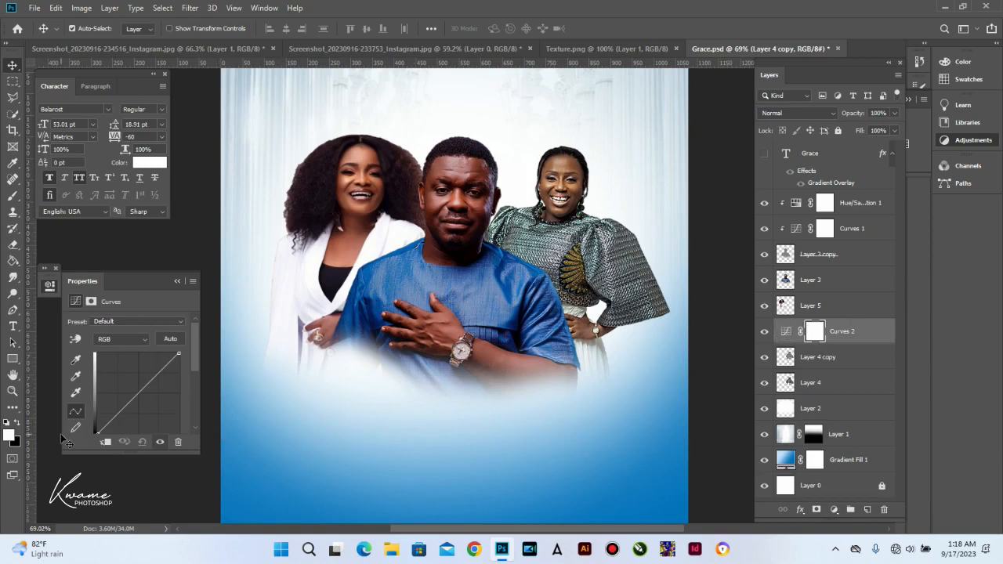
{"action": "left_click", "coordinate": [105, 443]}
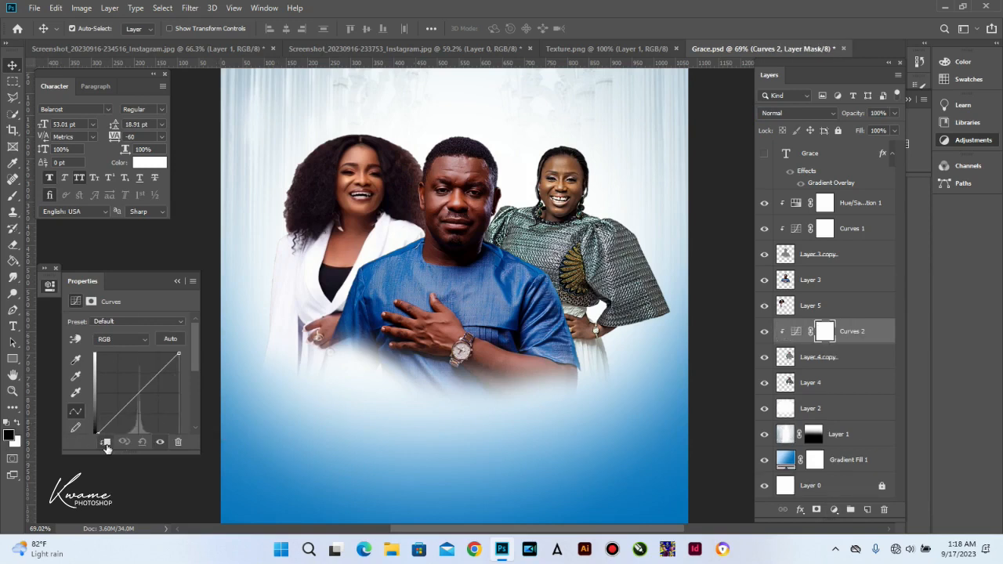
{"action": "left_click", "coordinate": [140, 389]}
{"action": "left_click_drag", "start_coordinate": [140, 389], "coordinate": [141, 398]}
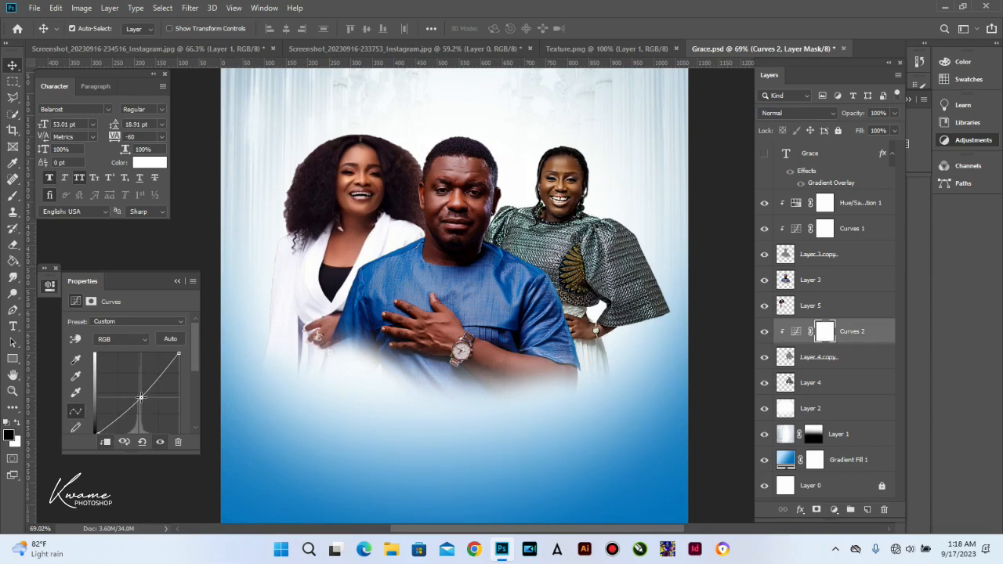
{"action": "left_click", "coordinate": [97, 429]}
Step: Add a clipped Hue/Saturation adjustment with saturation +8 and Yellows raised slightly
{"action": "left_click", "coordinate": [835, 510]}
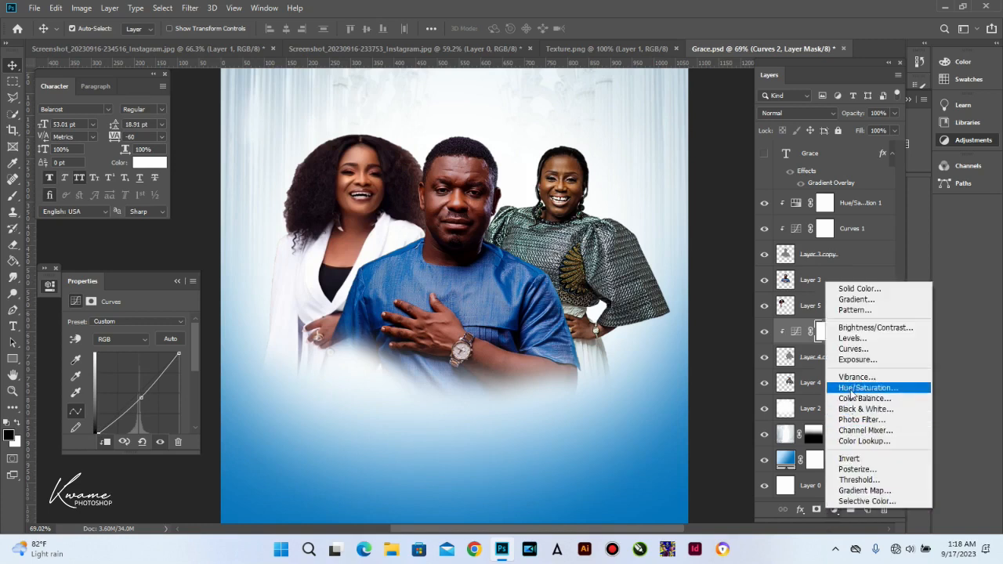
{"action": "left_click", "coordinate": [853, 389]}
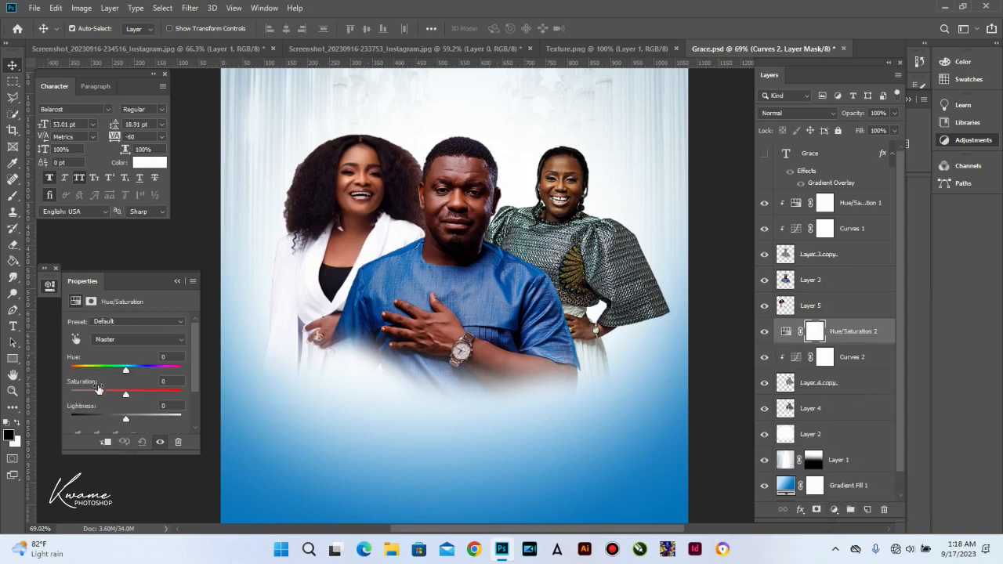
{"action": "left_click_drag", "start_coordinate": [125, 394], "coordinate": [130, 398]}
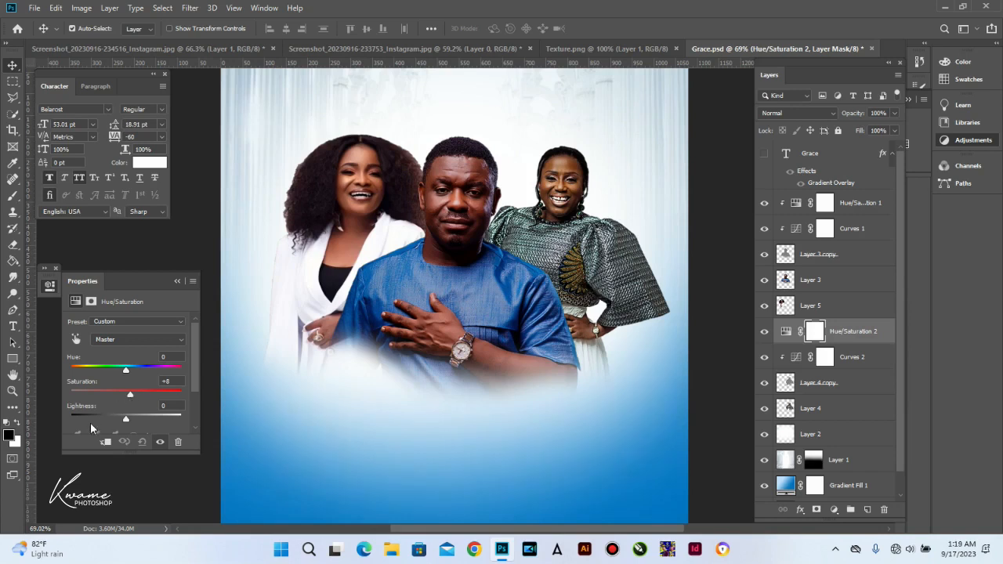
{"action": "left_click", "coordinate": [105, 442]}
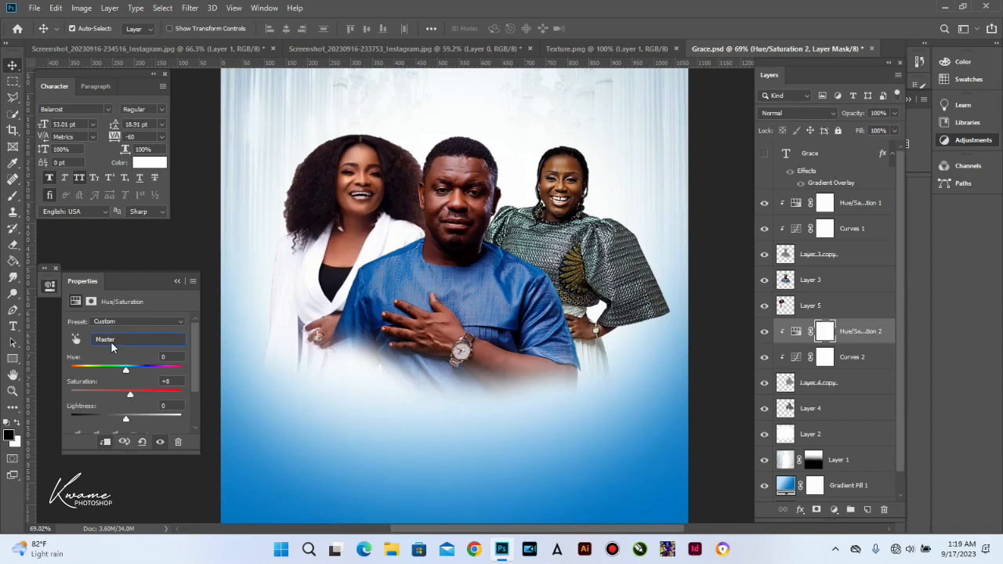
{"action": "left_click", "coordinate": [112, 341]}
{"action": "left_click", "coordinate": [110, 369]}
{"action": "left_click_drag", "start_coordinate": [126, 395], "coordinate": [128, 393]}
{"action": "left_click", "coordinate": [176, 281]}
{"action": "left_click", "coordinate": [352, 223]}
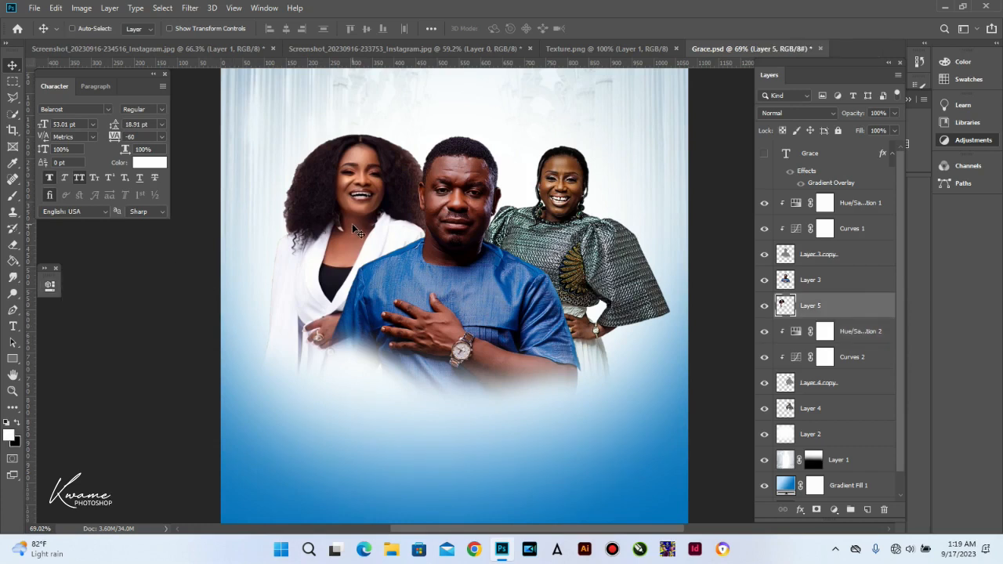
Step: Duplicate Layer 5, apply High Pass to the copy, and set its blend mode to Vivid Light
{"action": "key", "text": "ctrl+j"}
{"action": "left_click", "coordinate": [190, 8]}
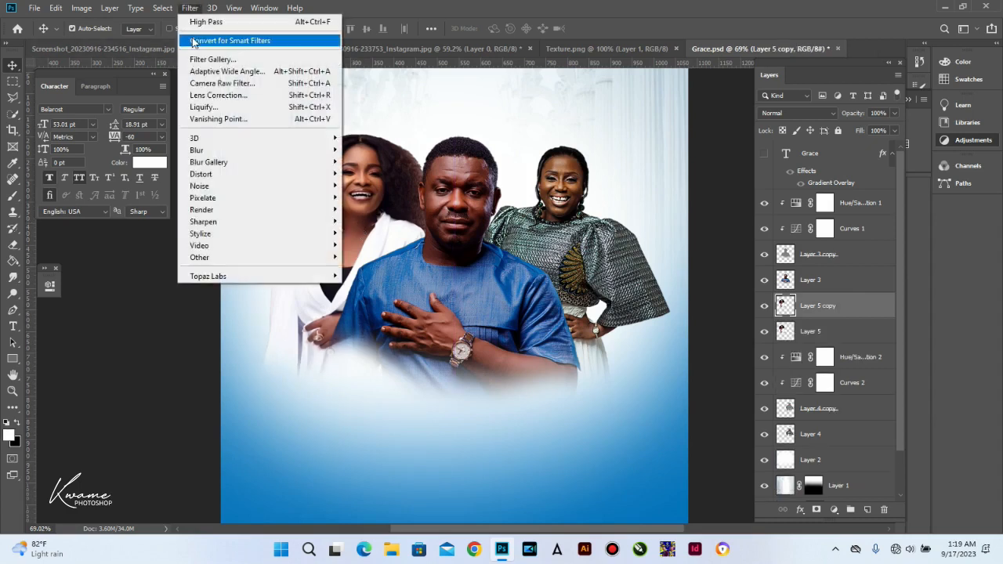
{"action": "left_click", "coordinate": [195, 22]}
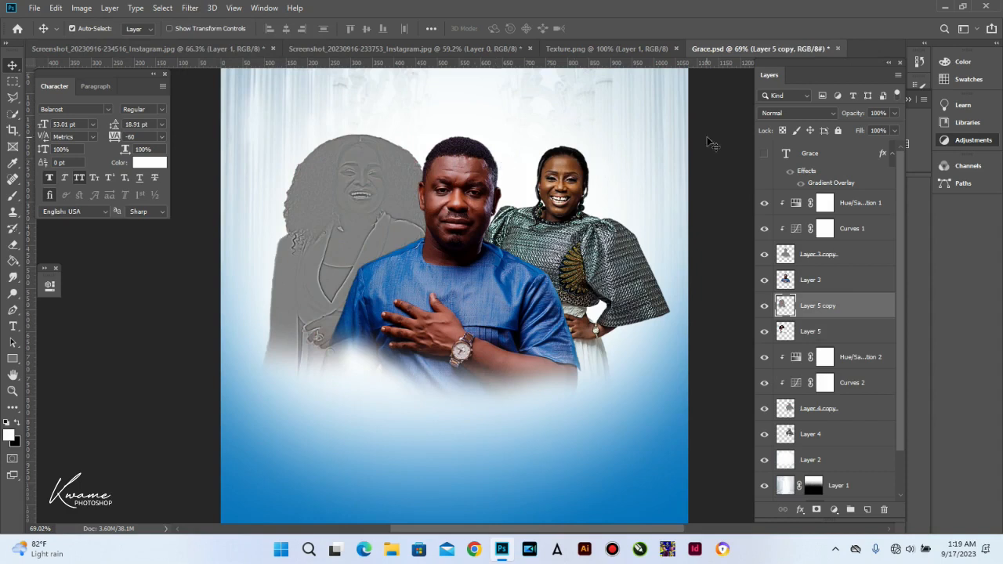
{"action": "left_click", "coordinate": [792, 116]}
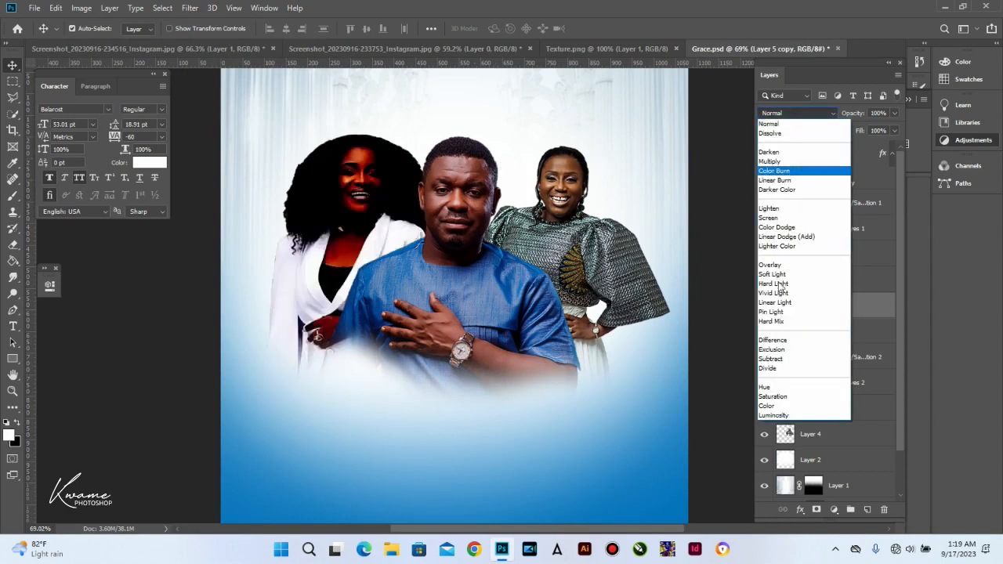
{"action": "left_click", "coordinate": [776, 294]}
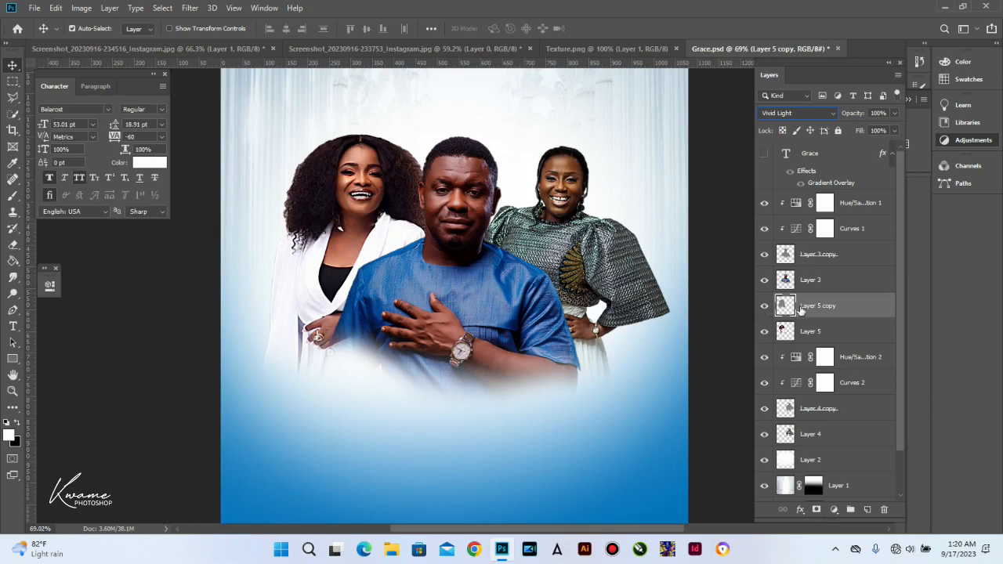
{"action": "left_click", "coordinate": [833, 510]}
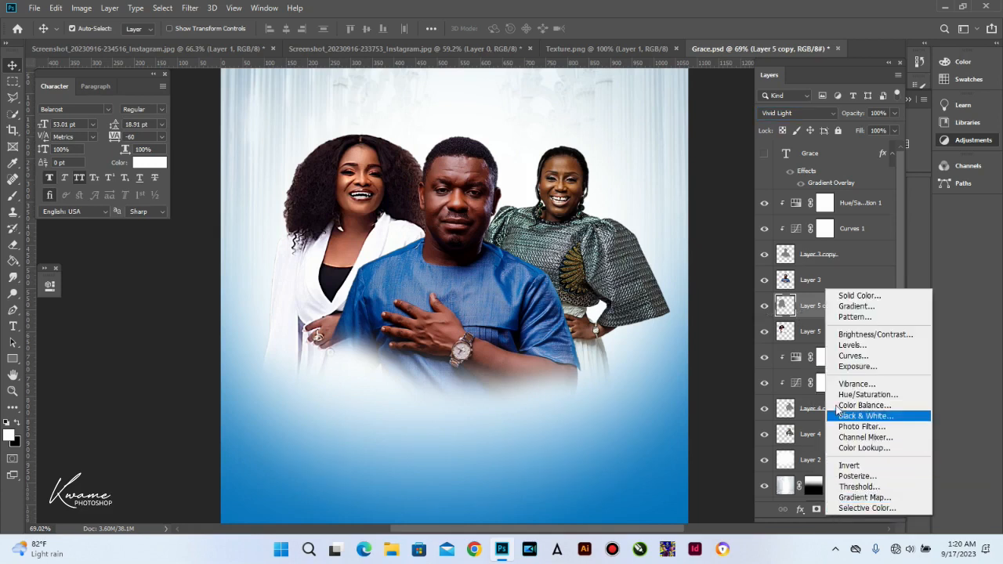
Step: Add a Curves adjustment clipped to Layer 5 copy, with its midpoint lowered to darken
{"action": "left_click", "coordinate": [853, 356]}
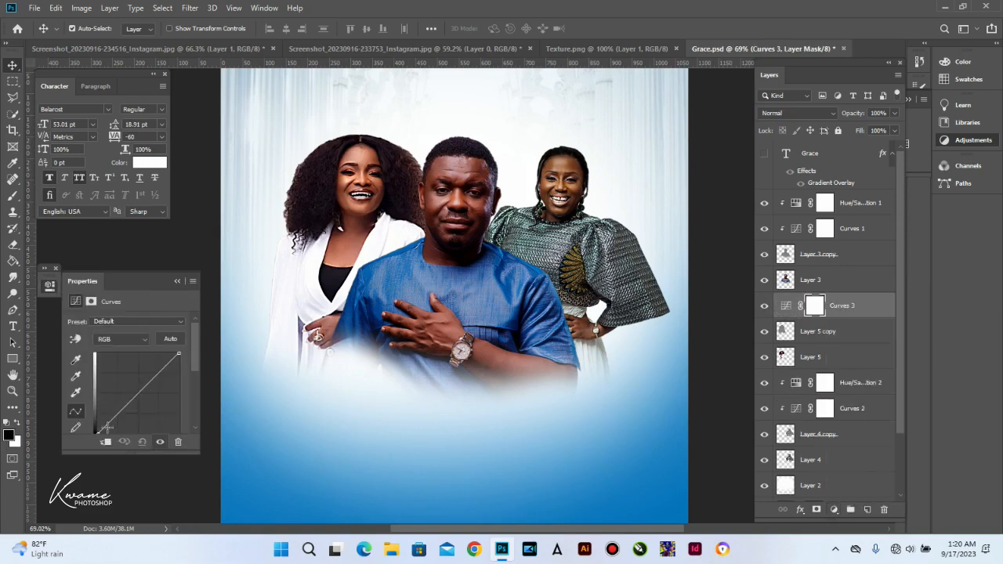
{"action": "left_click", "coordinate": [133, 393]}
{"action": "left_click_drag", "start_coordinate": [133, 393], "coordinate": [138, 399]}
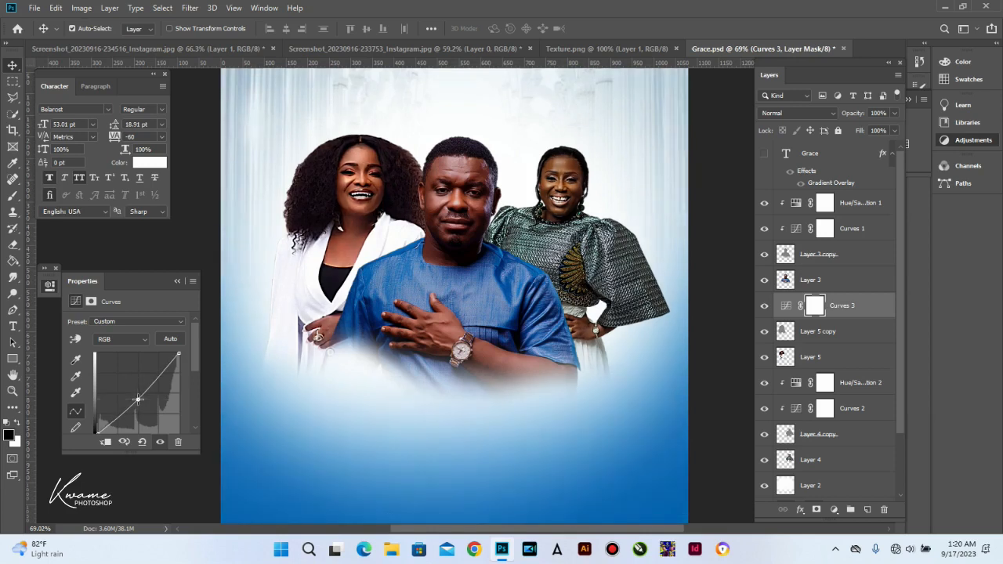
{"action": "left_click", "coordinate": [105, 443]}
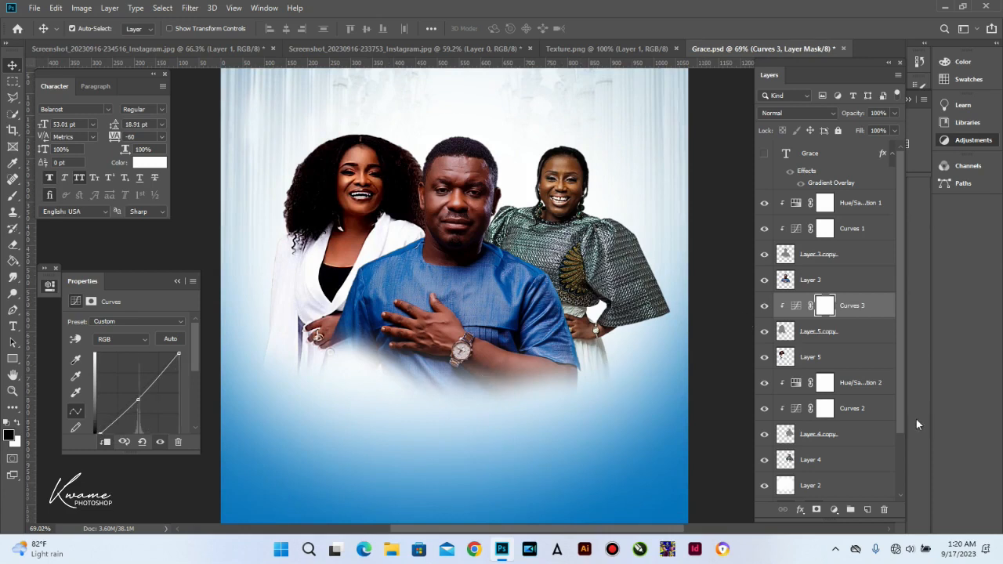
Step: Add Hue/Saturation with saturation +14 and Yellows +10, then drop Layer 5 copy to 39% opacity
{"action": "left_click", "coordinate": [834, 509]}
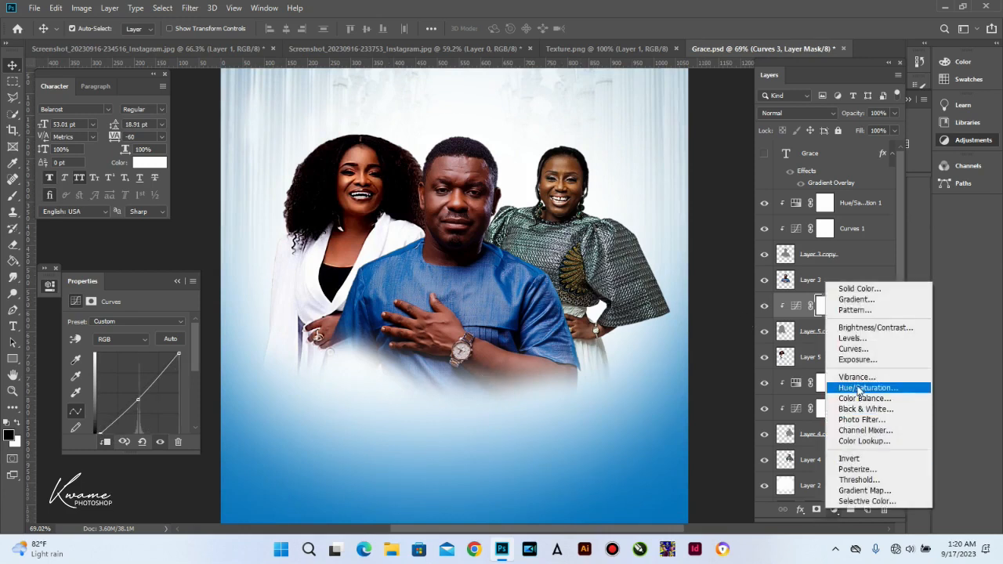
{"action": "left_click", "coordinate": [862, 388]}
{"action": "left_click_drag", "start_coordinate": [126, 394], "coordinate": [133, 393]}
{"action": "left_click", "coordinate": [133, 340]}
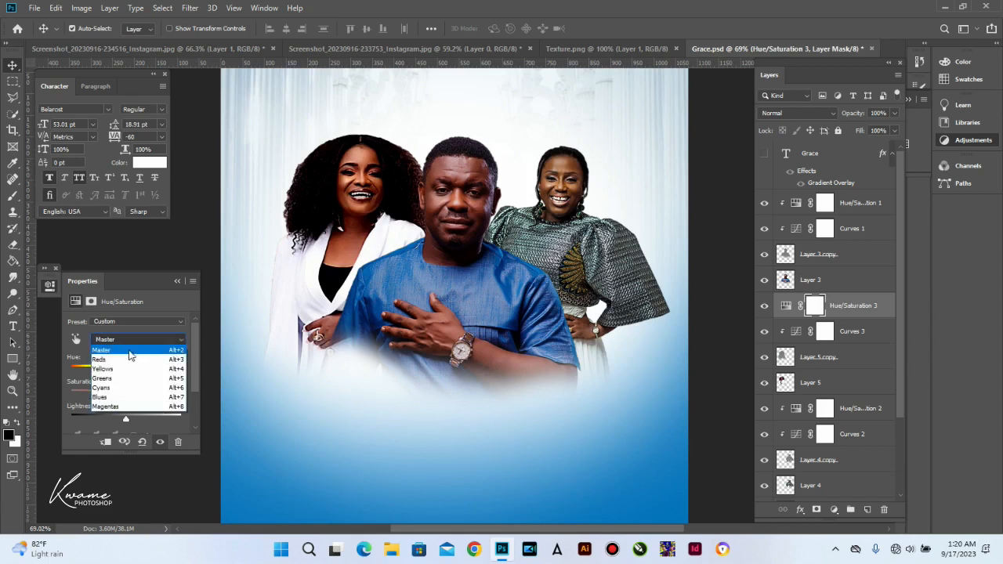
{"action": "left_click", "coordinate": [118, 369]}
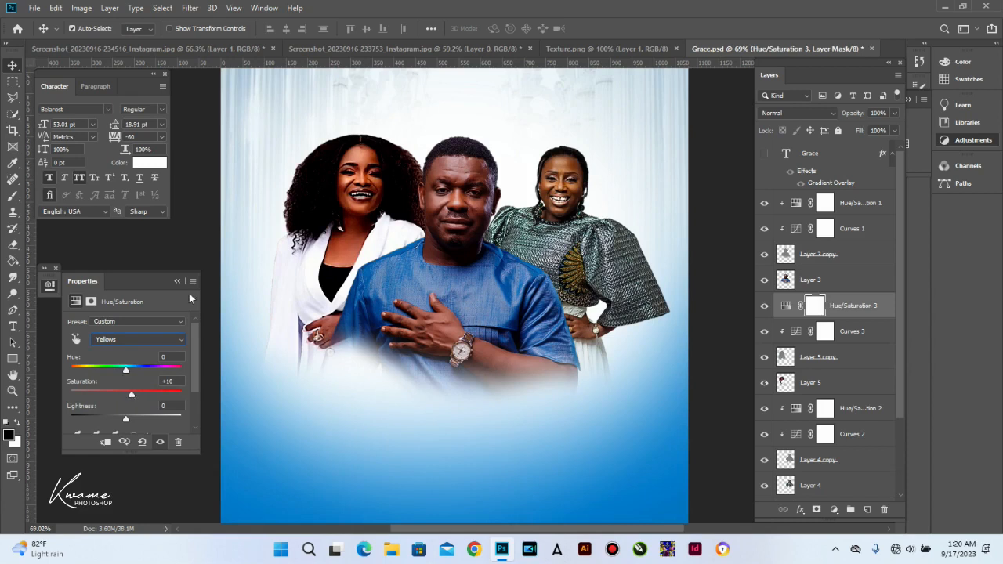
{"action": "left_click", "coordinate": [886, 359]}
{"action": "left_click_drag", "start_coordinate": [854, 115], "coordinate": [815, 115]}
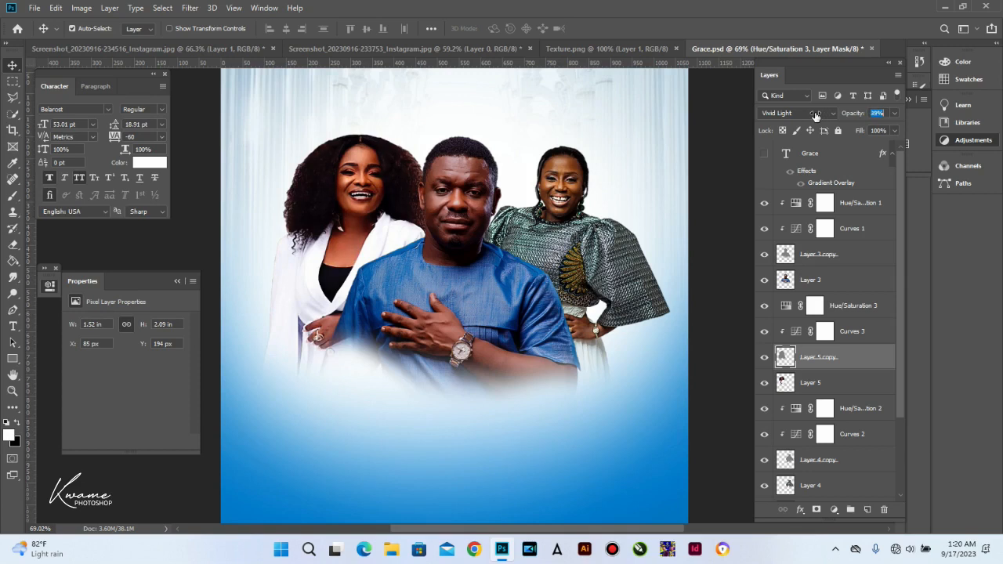
Step: Set Layer 4 copy's opacity to 49%
{"action": "left_click", "coordinate": [582, 206]}
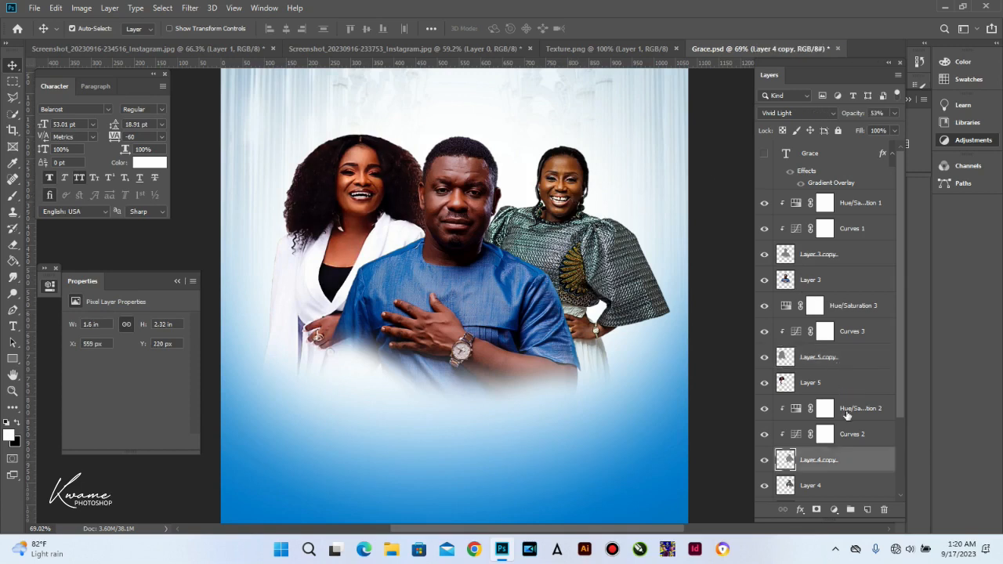
{"action": "left_click_drag", "start_coordinate": [854, 116], "coordinate": [852, 117]}
{"action": "scroll", "coordinate": [502, 281], "scroll_direction": "down", "scroll_amount": 3}
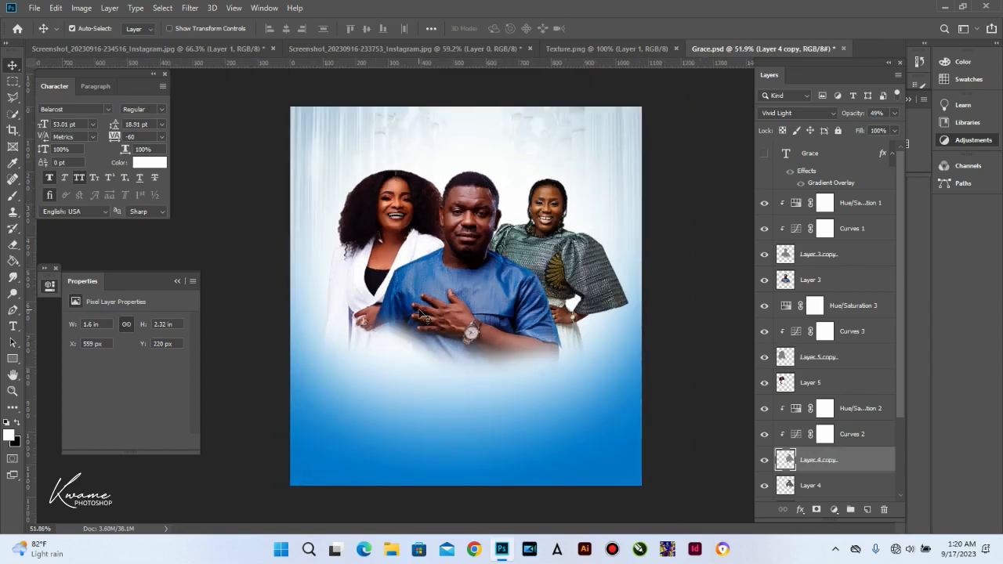
Step: Lock Layer 2, Layer 1 and Gradient Fill 1 against edits
{"action": "left_click", "coordinate": [664, 211]}
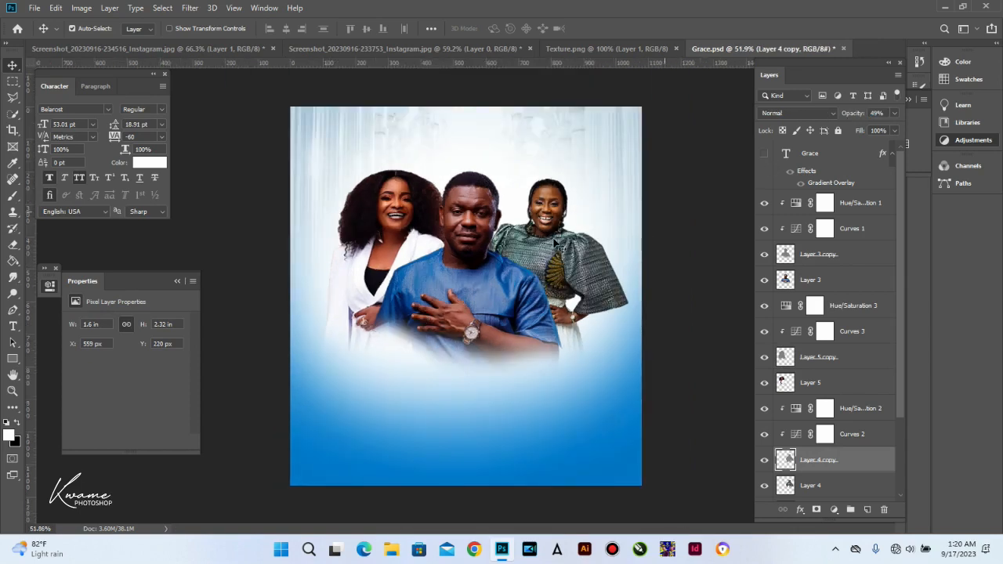
{"action": "left_click", "coordinate": [359, 163]}
{"action": "left_click", "coordinate": [839, 130]}
{"action": "left_click", "coordinate": [455, 157]}
{"action": "left_click", "coordinate": [838, 130]}
{"action": "left_click", "coordinate": [522, 171]}
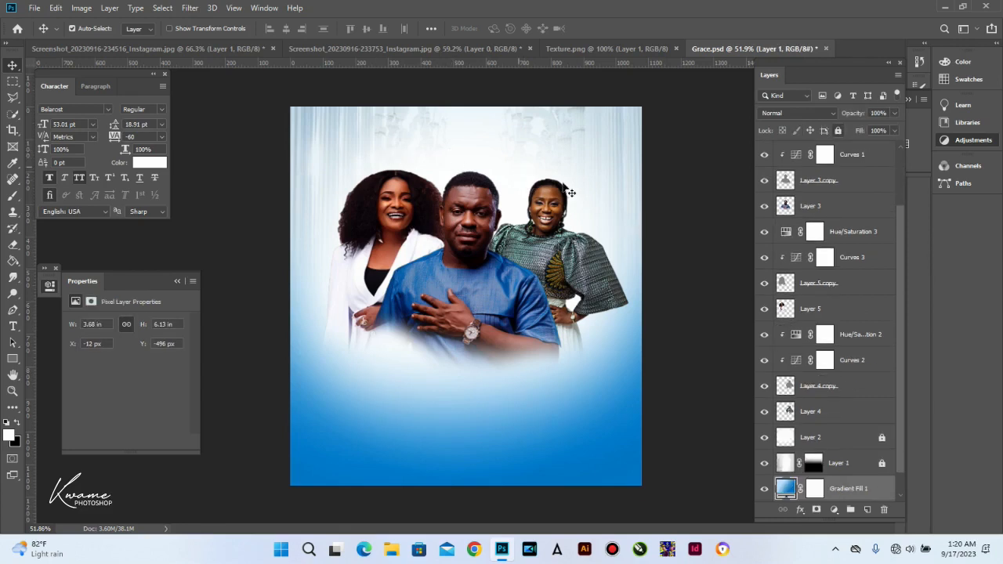
{"action": "left_click", "coordinate": [839, 130]}
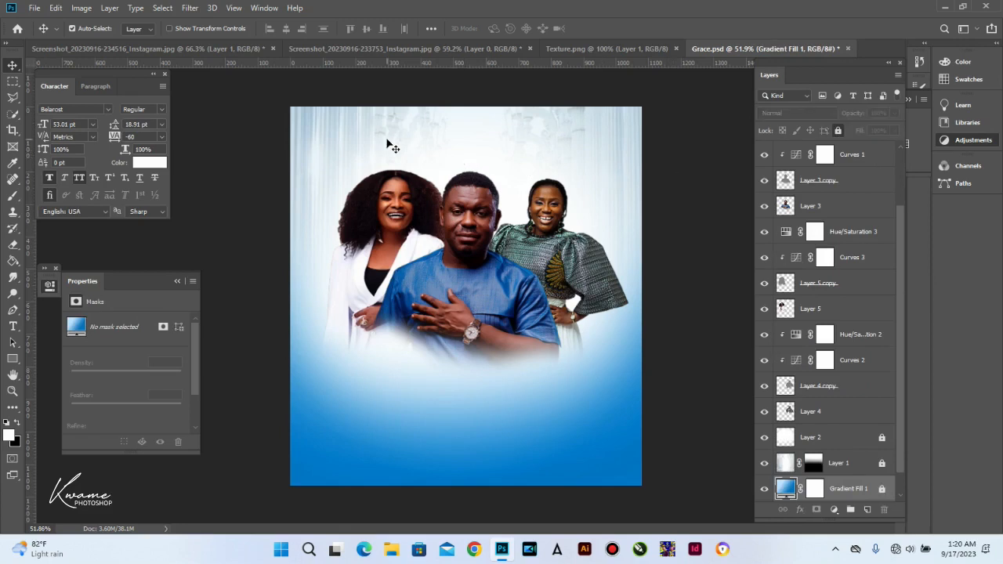
Step: Group Layer 4 through Hue/Saturation 1, covering all portraits and their adjustments
{"action": "left_click_drag", "start_coordinate": [355, 162], "coordinate": [665, 382]}
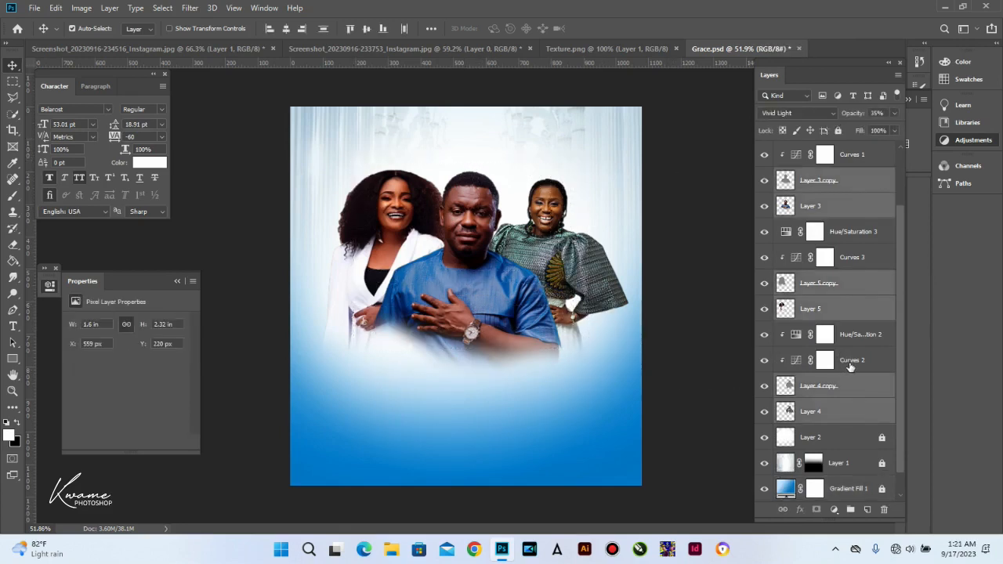
{"action": "key", "text": "ctrl+g"}
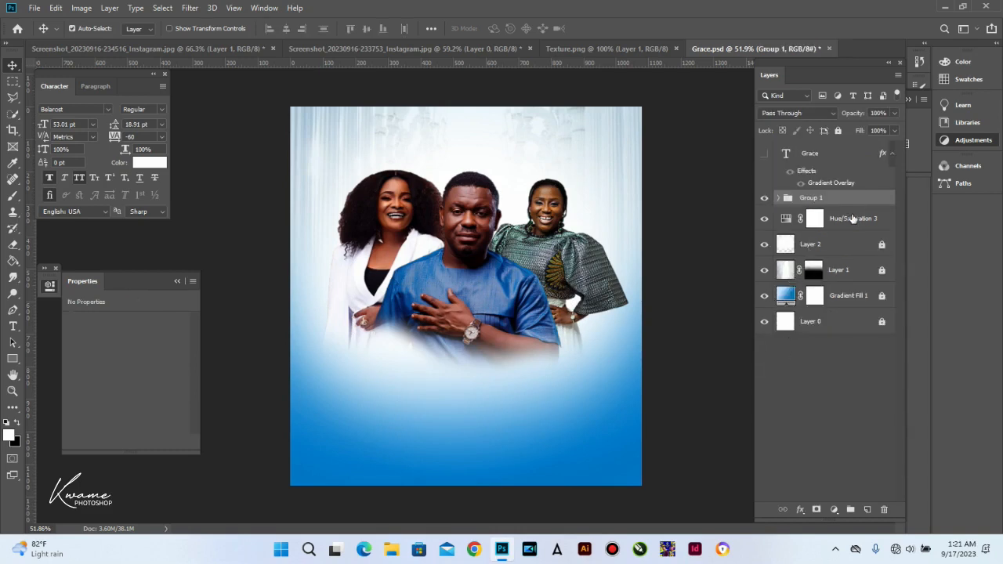
{"action": "key", "text": "ctrl+z"}
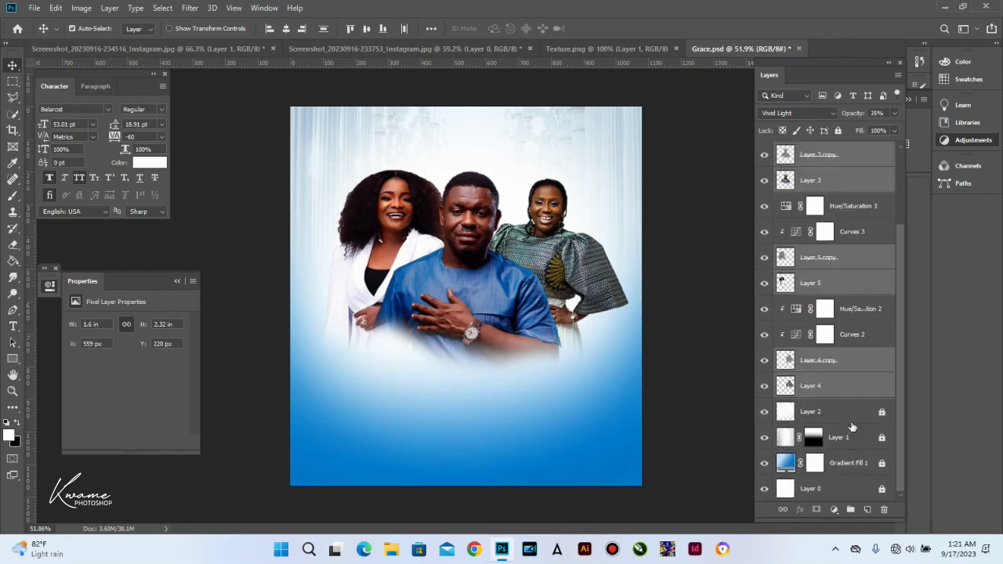
{"action": "left_click", "coordinate": [844, 388]}
{"action": "scroll", "coordinate": [850, 360], "scroll_direction": "up", "scroll_amount": 2}
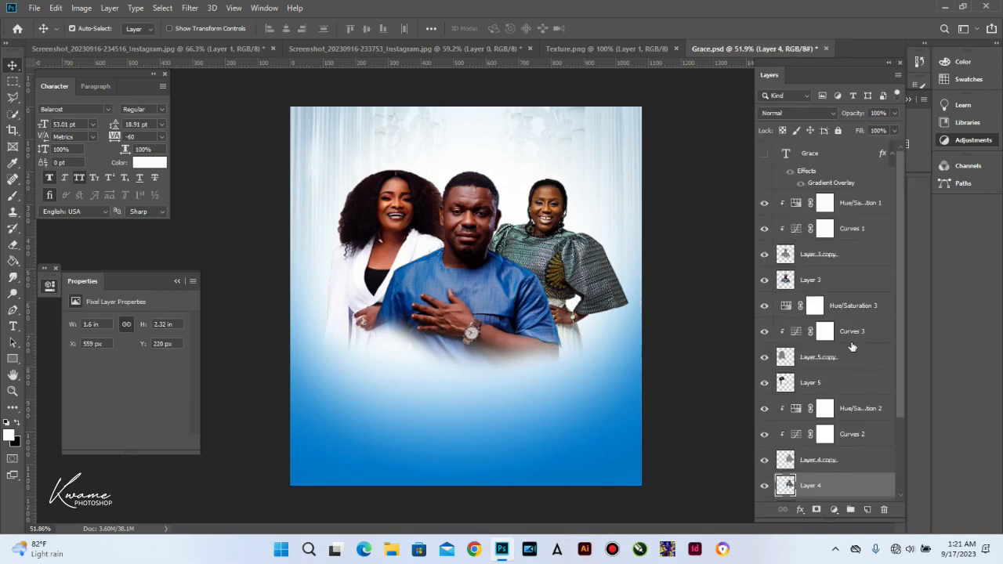
{"action": "left_click", "coordinate": [852, 212], "text": "shift"}
{"action": "key", "text": "ctrl+g"}
Step: Rename the new group 'Imagies' and make the GRACE title visible again
{"action": "double_click", "coordinate": [810, 199]}
{"action": "key", "text": "BackSpace"}
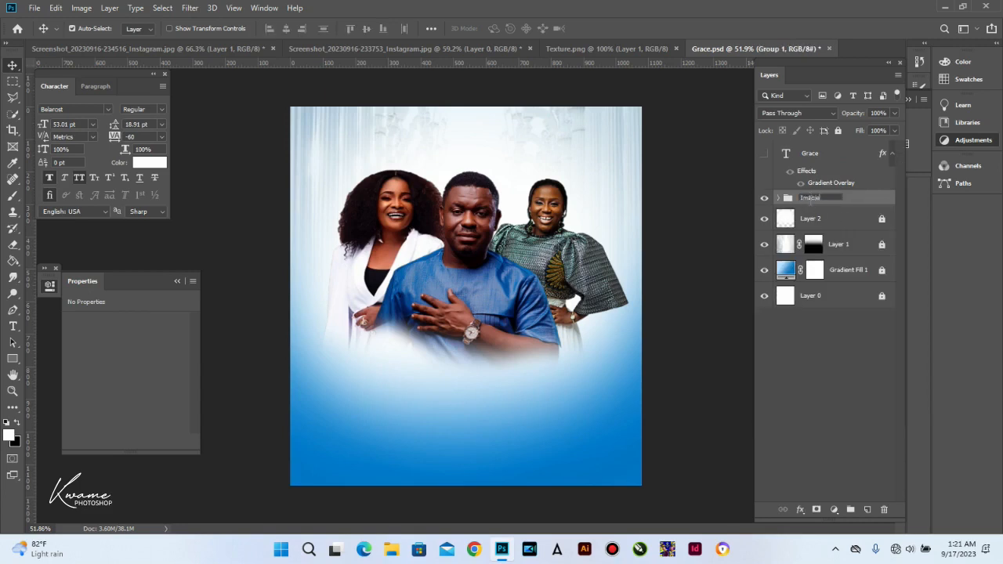
{"action": "key", "text": "Return"}
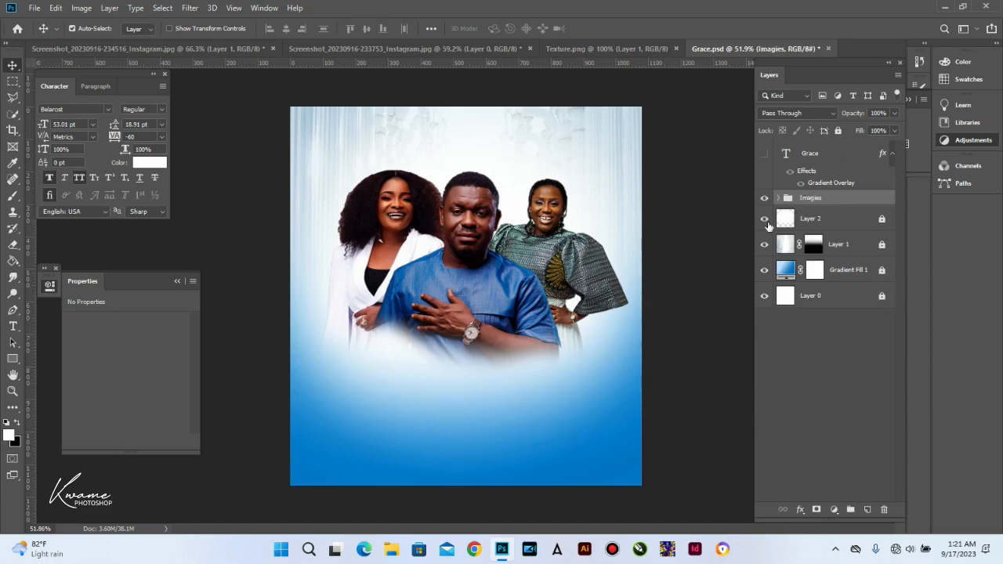
{"action": "left_click", "coordinate": [765, 153]}
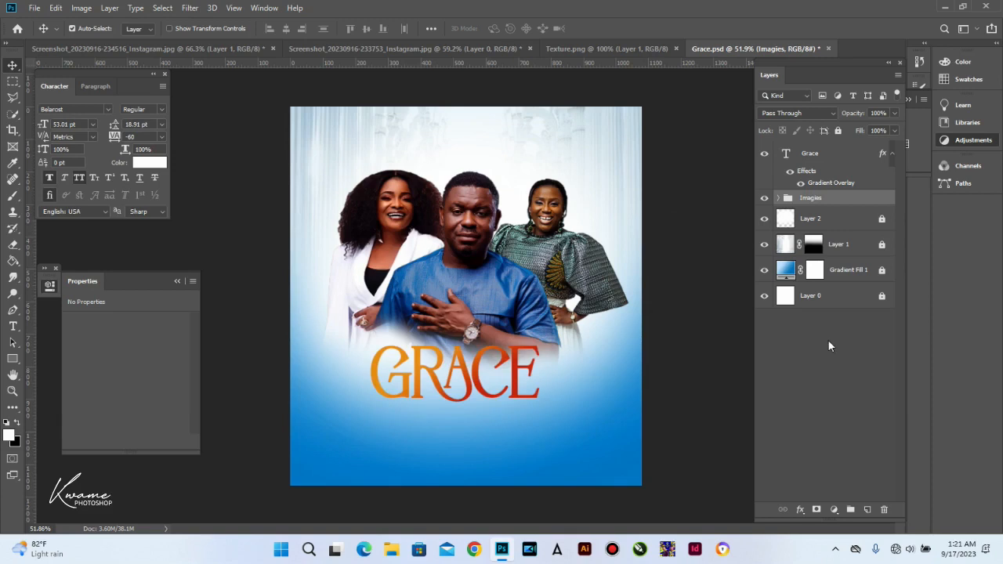
Step: Nudge the GRACE title right from X 248 px to X 255 px
{"action": "left_click_drag", "start_coordinate": [520, 384], "coordinate": [527, 383]}
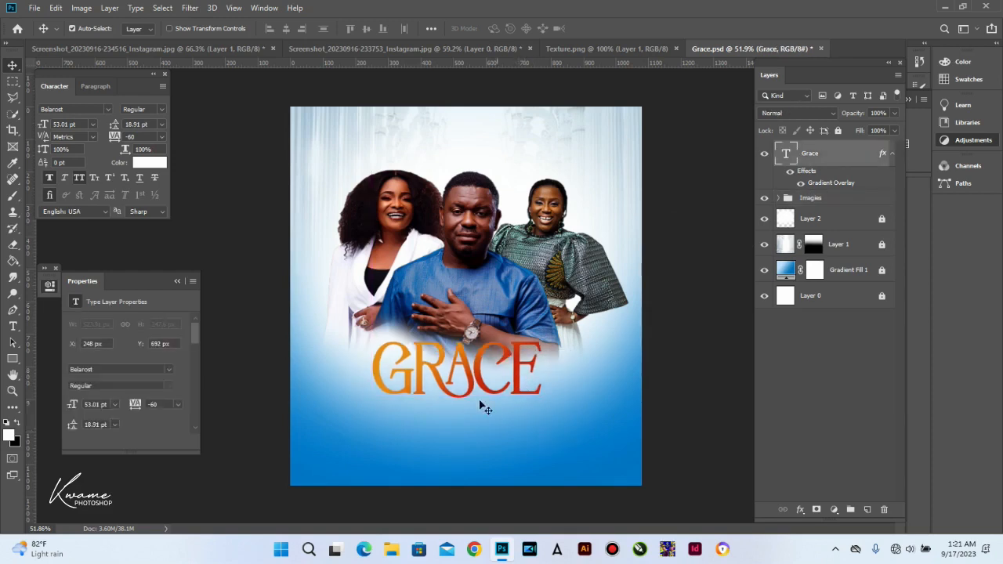
{"action": "left_click_drag", "start_coordinate": [476, 362], "coordinate": [480, 362]}
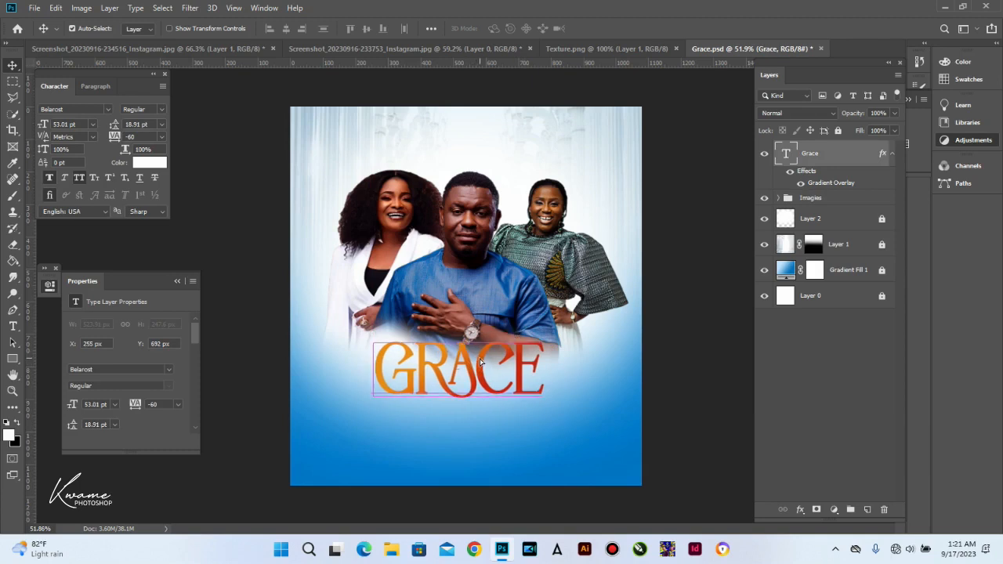
{"action": "left_click", "coordinate": [13, 359]}
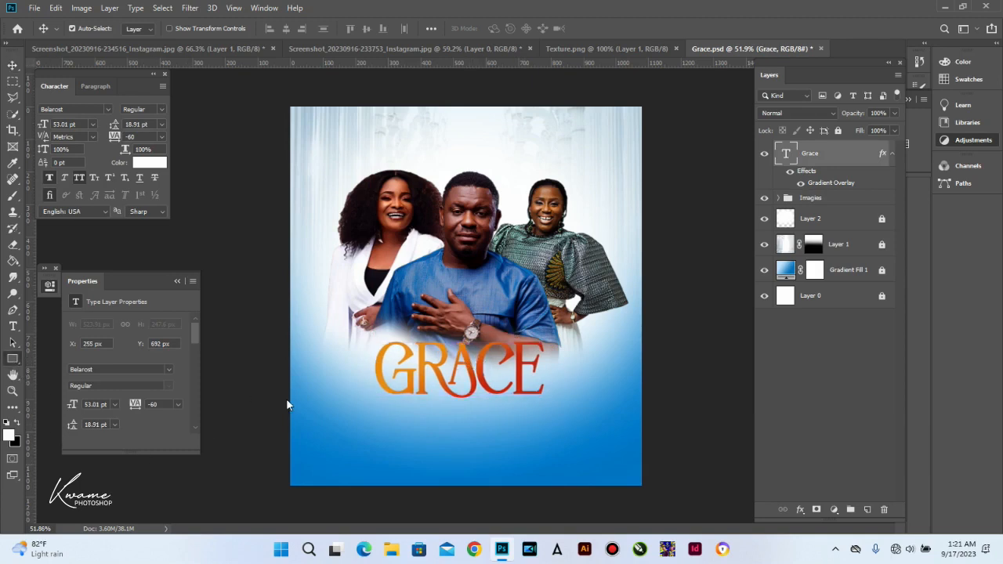
Step: Draw a white rectangle below the left side of the GRACE title
{"action": "scroll", "coordinate": [393, 456], "scroll_direction": "up", "scroll_amount": 1}
{"action": "scroll", "coordinate": [394, 455], "scroll_direction": "up", "scroll_amount": 1}
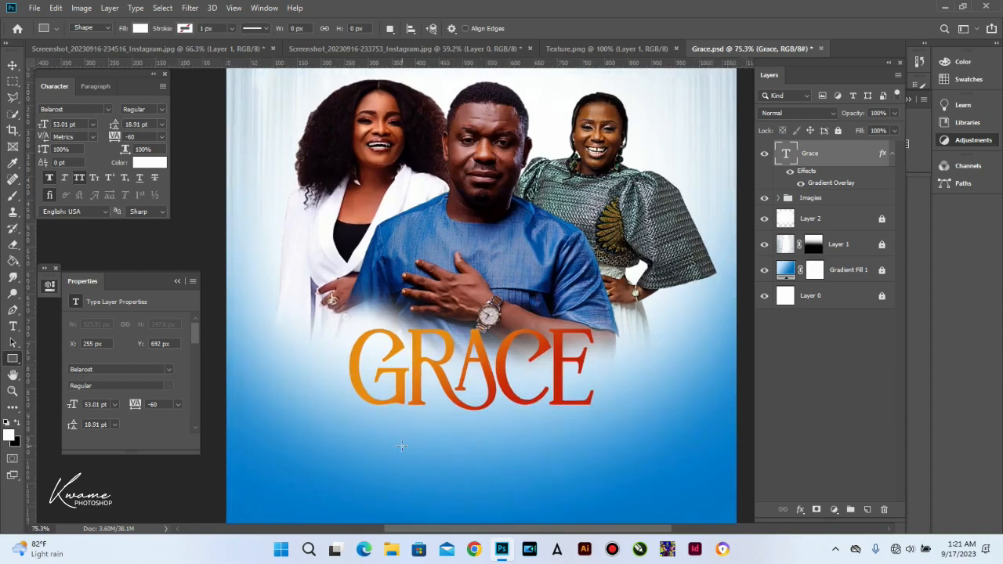
{"action": "left_click_drag", "start_coordinate": [405, 445], "coordinate": [395, 370]}
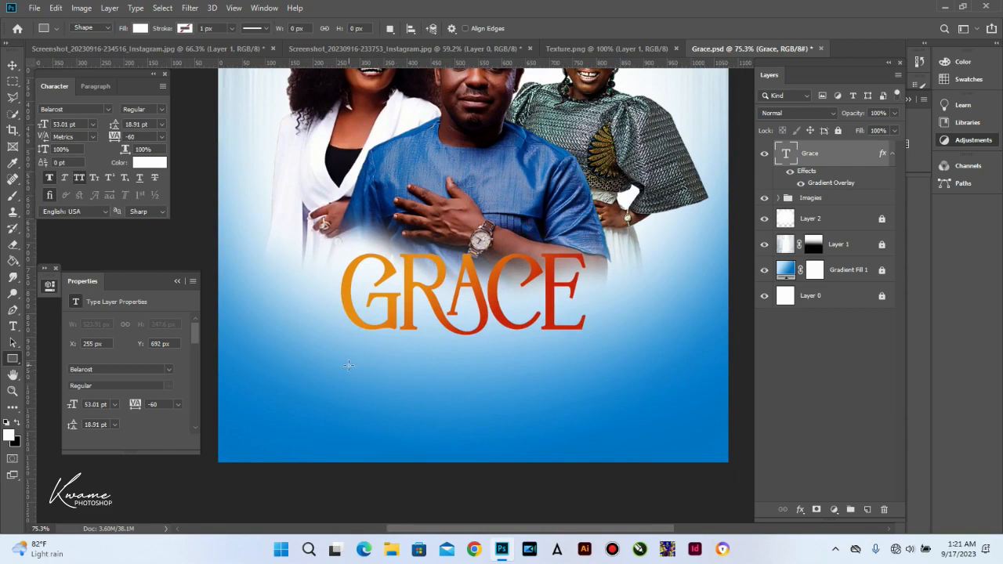
{"action": "left_click_drag", "start_coordinate": [365, 367], "coordinate": [415, 406]}
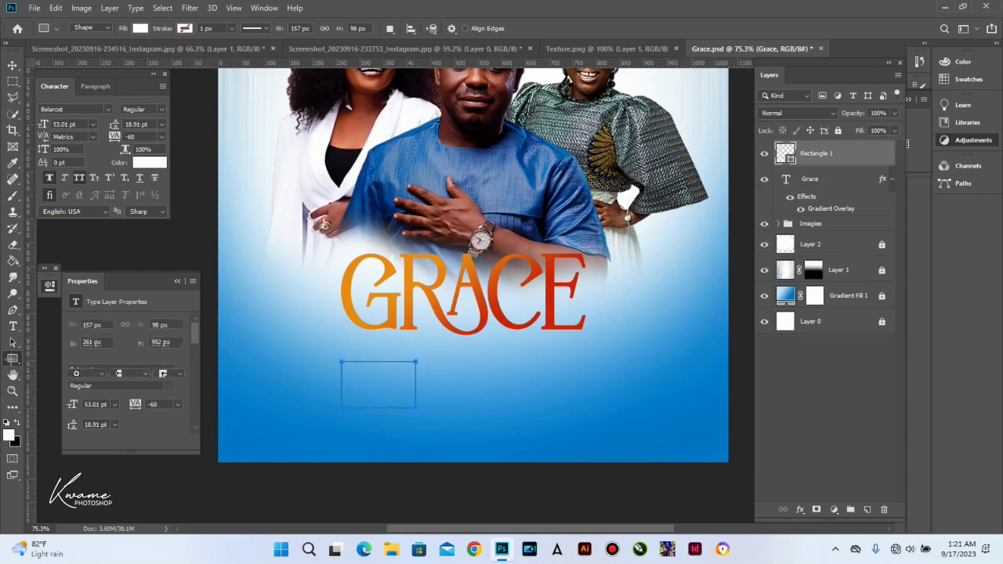
Step: Duplicate the white 157×98 px rectangle further to the right
{"action": "right_click", "coordinate": [13, 359]}
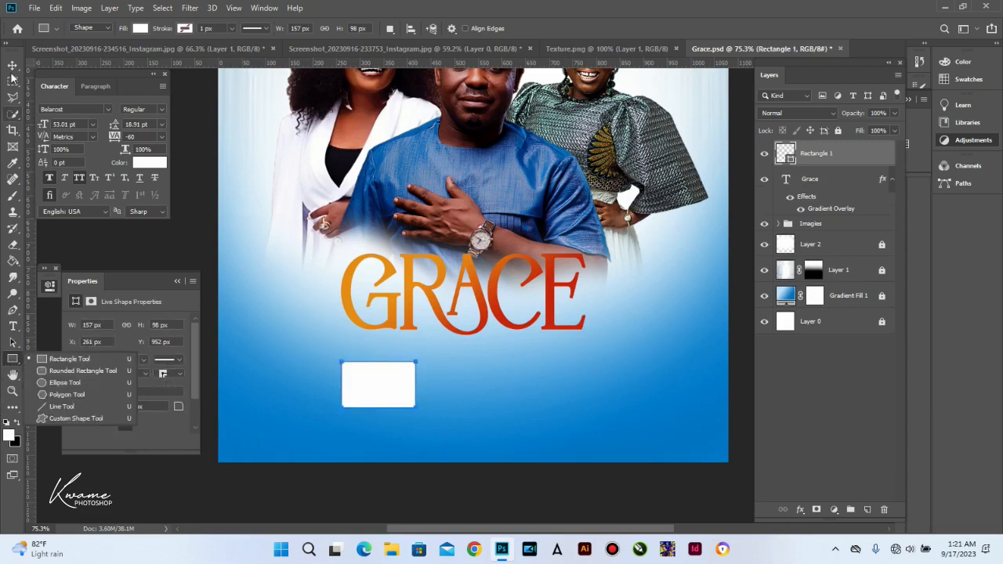
{"action": "left_click", "coordinate": [12, 64]}
{"action": "left_click_drag", "start_coordinate": [375, 396], "coordinate": [632, 393]}
{"action": "left_click", "coordinate": [367, 391]}
{"action": "left_click", "coordinate": [15, 362]}
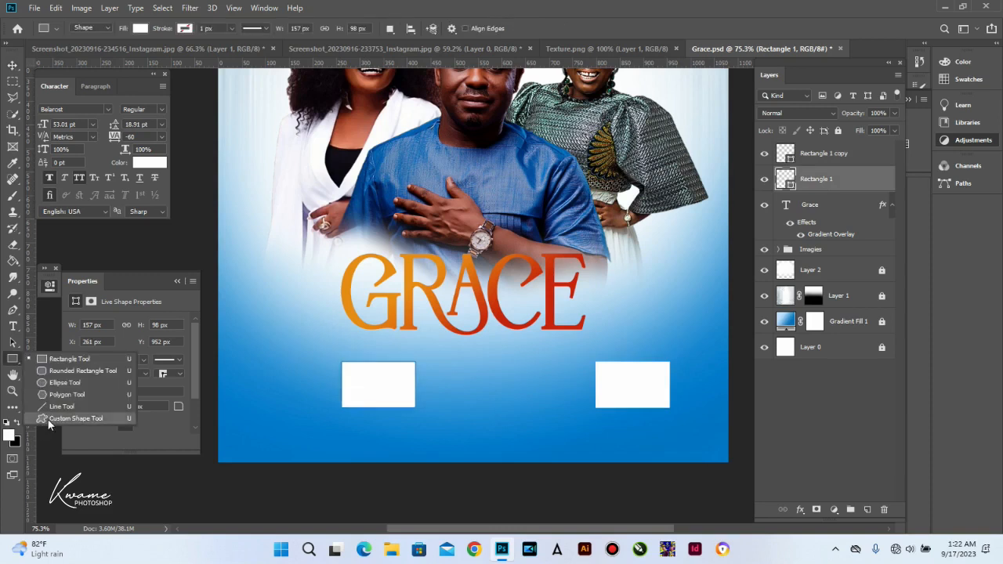
Step: Draw a triangle custom shape between the two white rectangles
{"action": "left_click", "coordinate": [49, 418]}
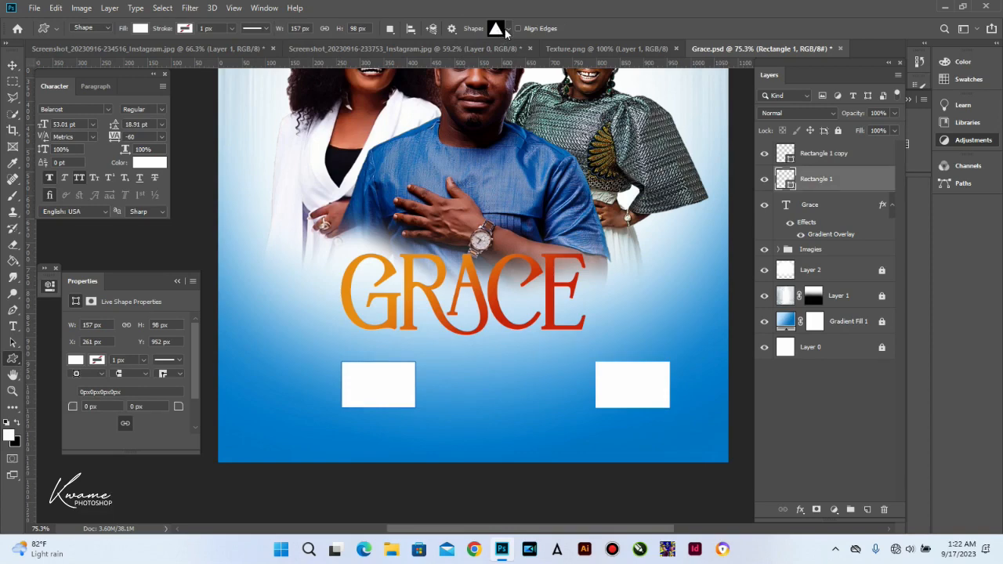
{"action": "left_click", "coordinate": [506, 29]}
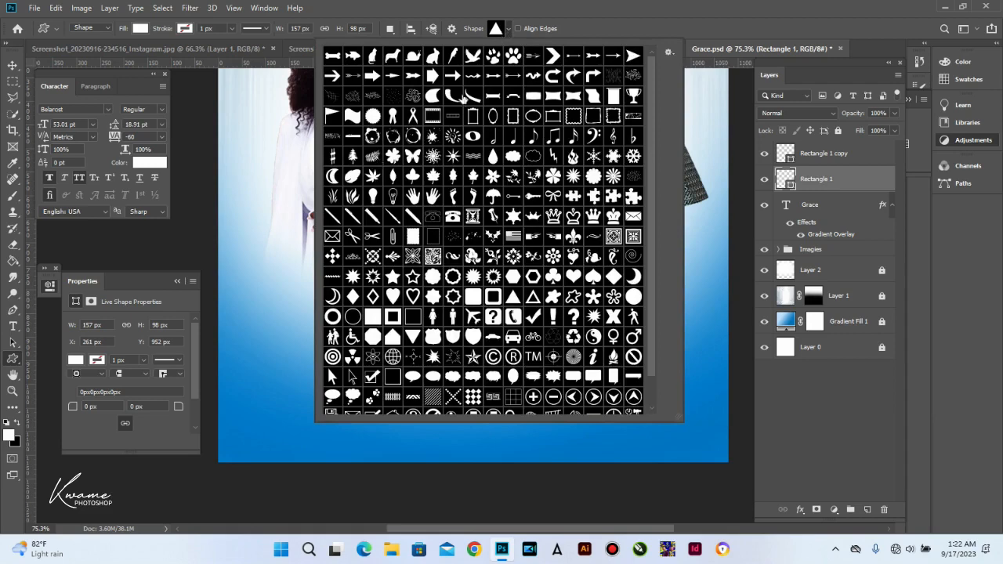
{"action": "left_click", "coordinate": [667, 52]}
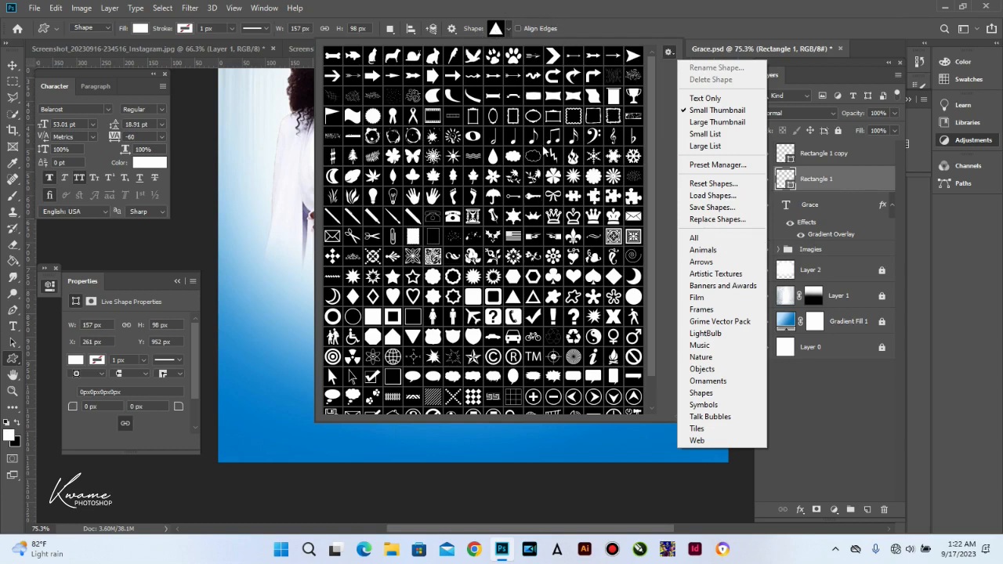
{"action": "left_click", "coordinate": [614, 29]}
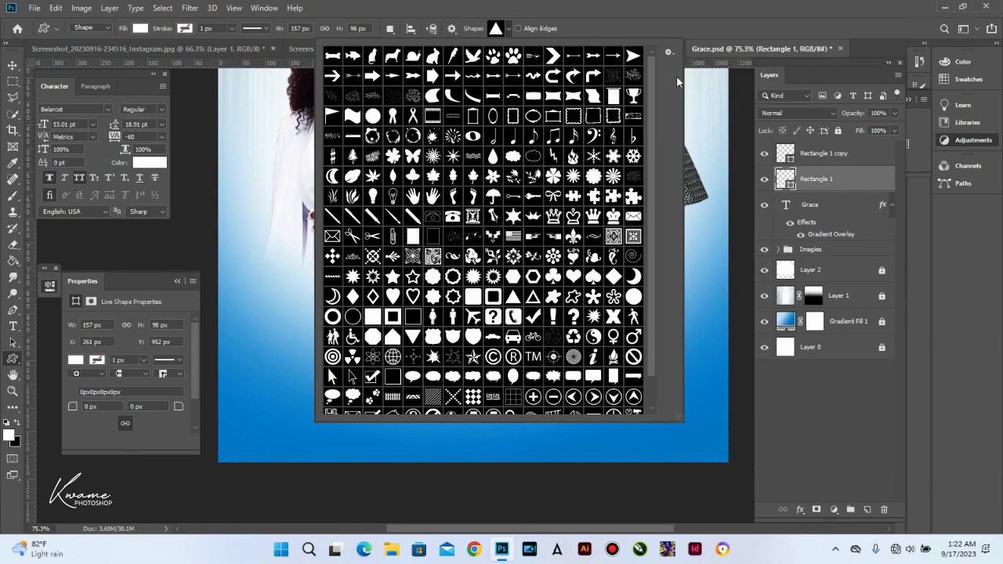
{"action": "left_click", "coordinate": [216, 250]}
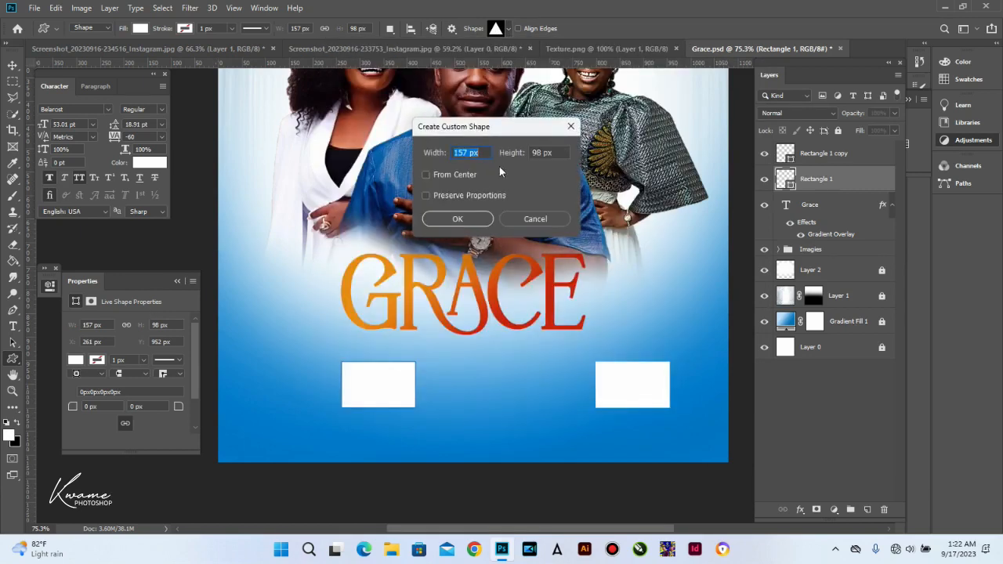
{"action": "left_click", "coordinate": [516, 218]}
{"action": "left_click_drag", "start_coordinate": [451, 361], "coordinate": [495, 394]}
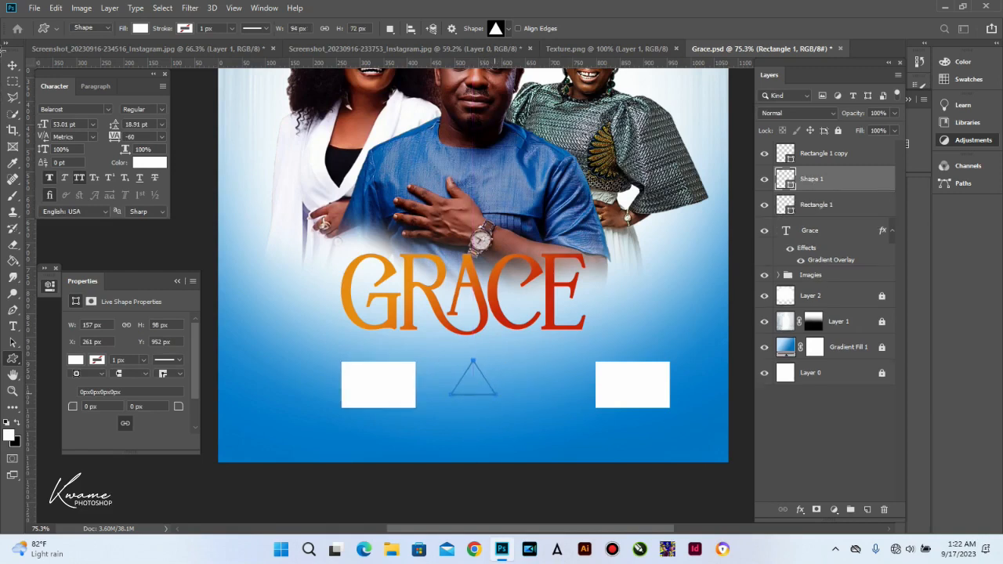
Step: Rotate the triangle to point right and group it with the left rectangle as Group 1
{"action": "left_click", "coordinate": [12, 64]}
{"action": "key", "text": "ctrl+t"}
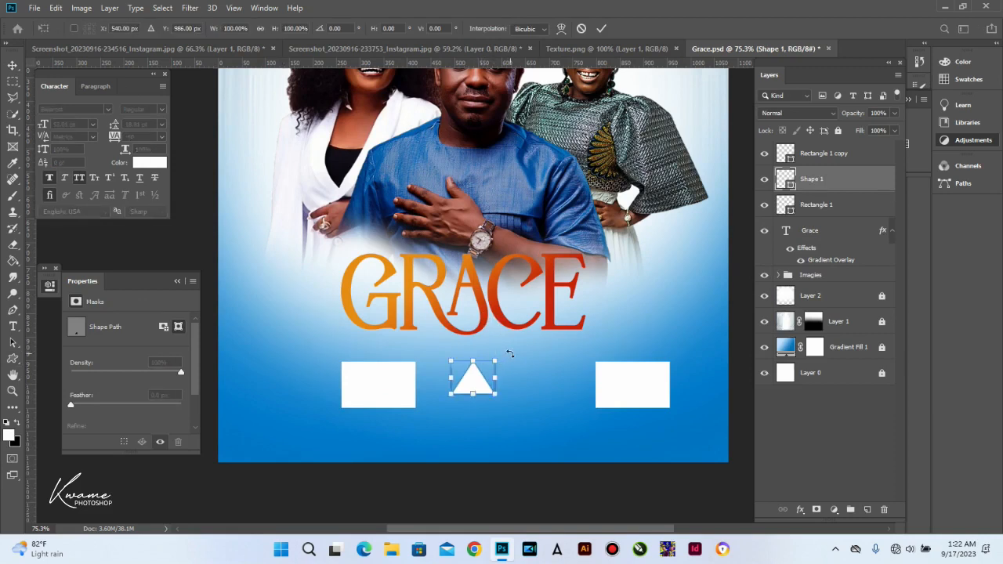
{"action": "left_click_drag", "start_coordinate": [518, 358], "coordinate": [420, 385]}
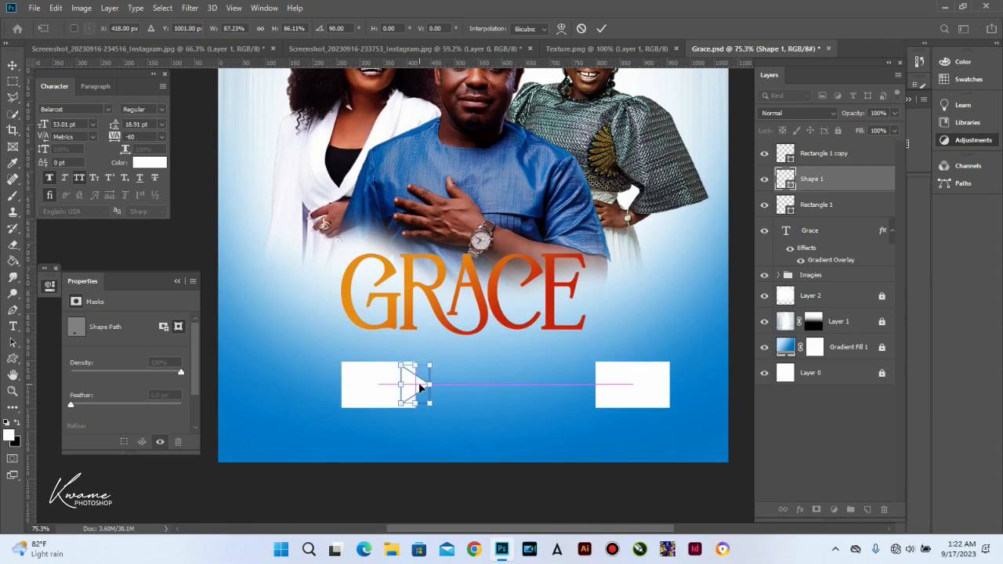
{"action": "key", "text": "Return"}
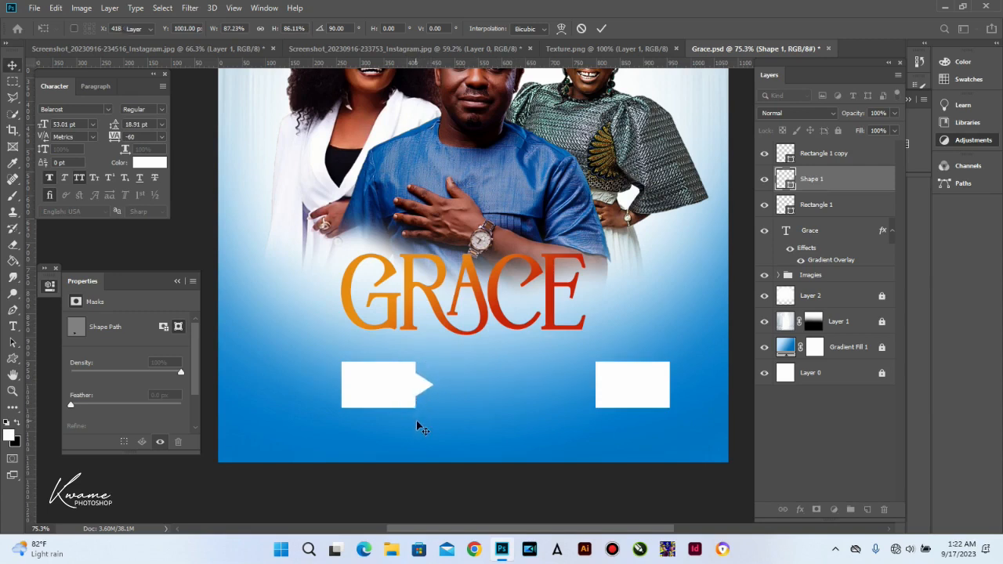
{"action": "left_click", "coordinate": [381, 375], "text": "shift"}
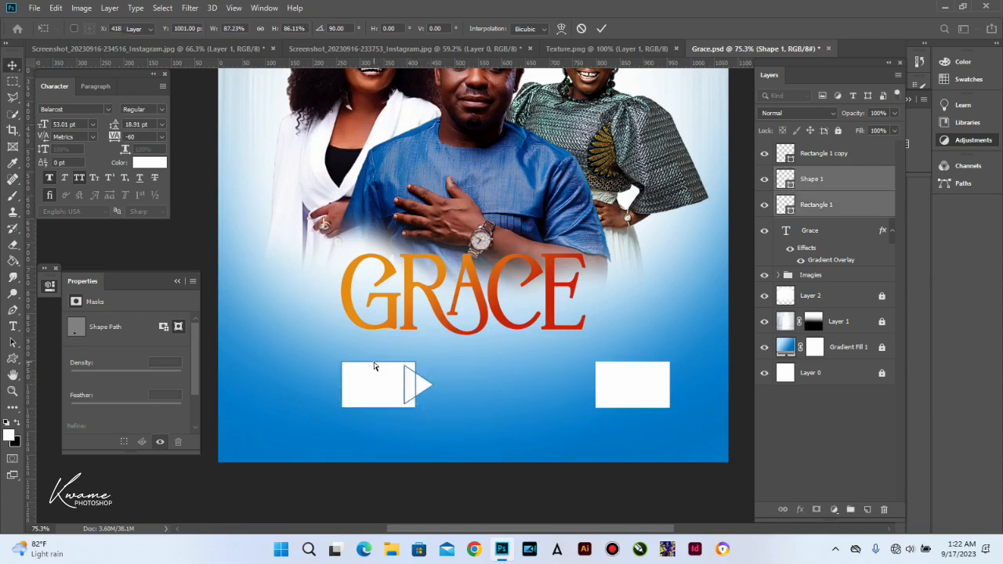
{"action": "key", "text": "ctrl+g"}
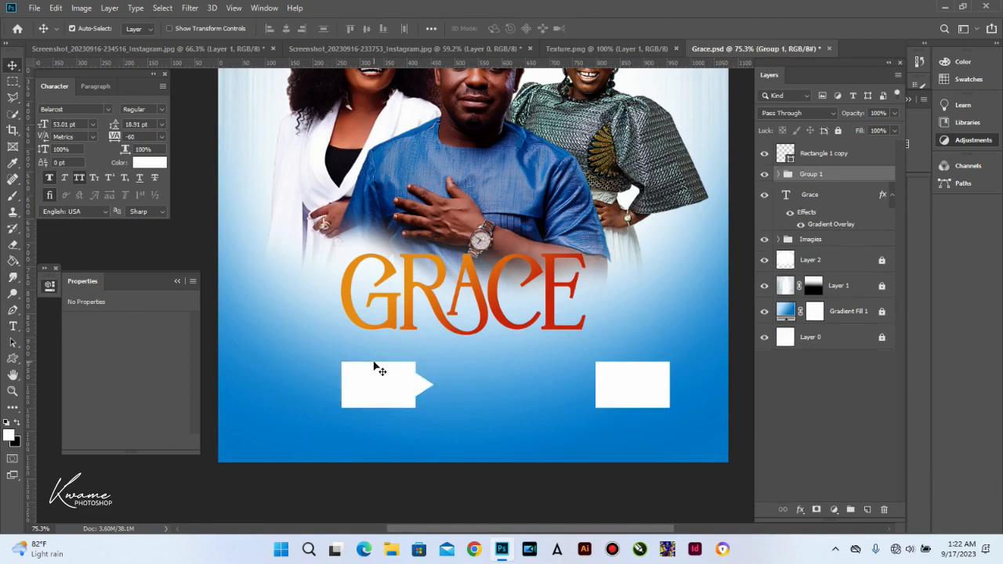
Step: Ungroup and merge the arrow tip and left rectangle into one shape, then shift it right
{"action": "key", "text": "ctrl+shift+g"}
{"action": "left_click_drag", "start_coordinate": [432, 423], "coordinate": [377, 381]}
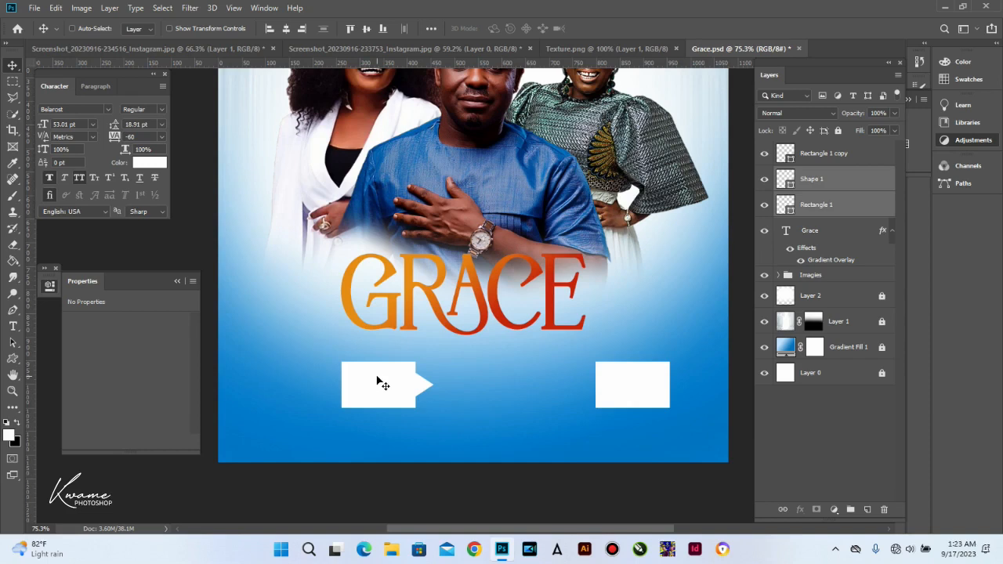
{"action": "key", "text": "ctrl+e"}
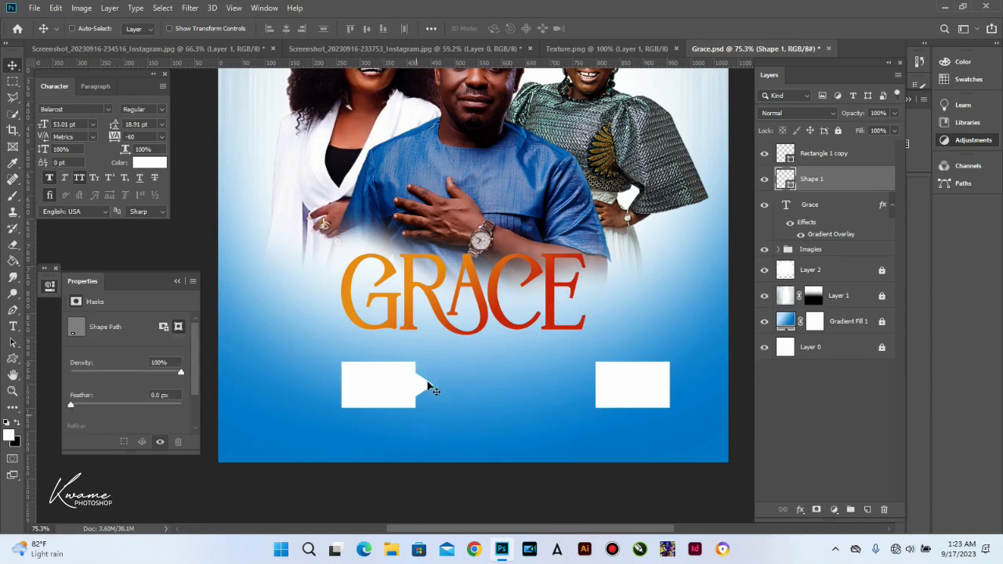
{"action": "left_click_drag", "start_coordinate": [425, 387], "coordinate": [451, 389]}
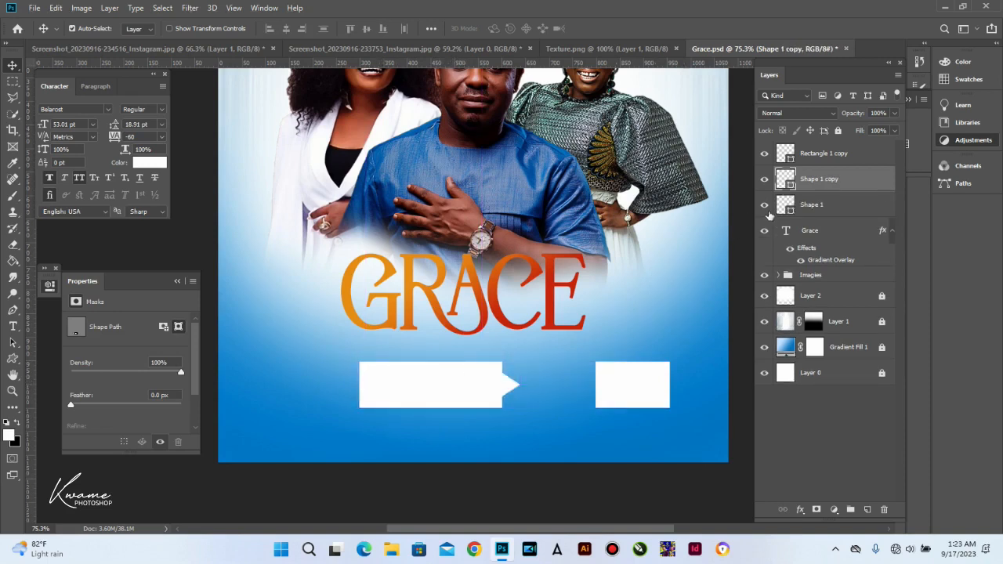
{"action": "left_click_drag", "start_coordinate": [848, 186], "coordinate": [839, 227]}
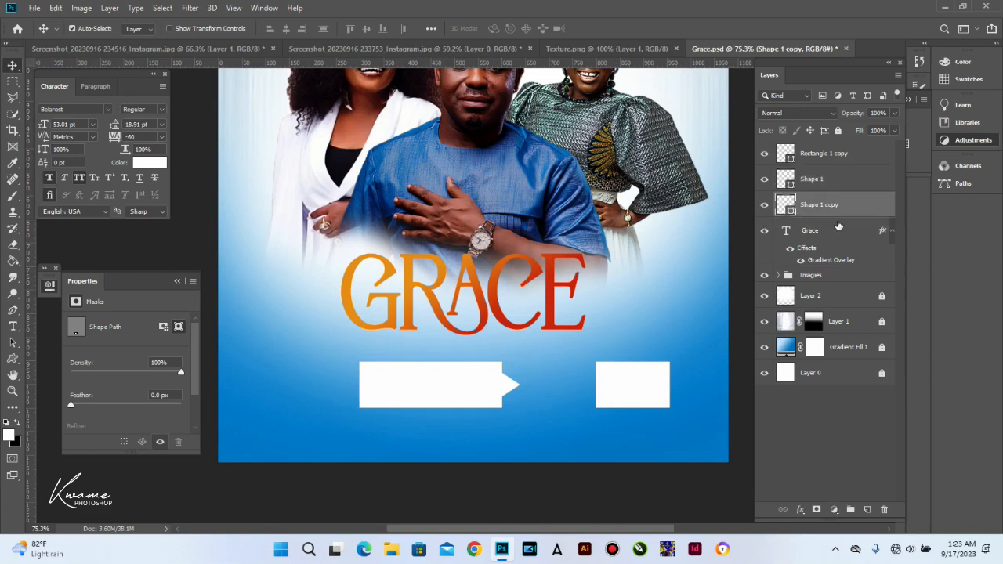
Step: Stretch the right white box left into a long bar and send it below both arrows
{"action": "left_click_drag", "start_coordinate": [640, 388], "coordinate": [542, 384]}
{"action": "left_click", "coordinate": [816, 164]}
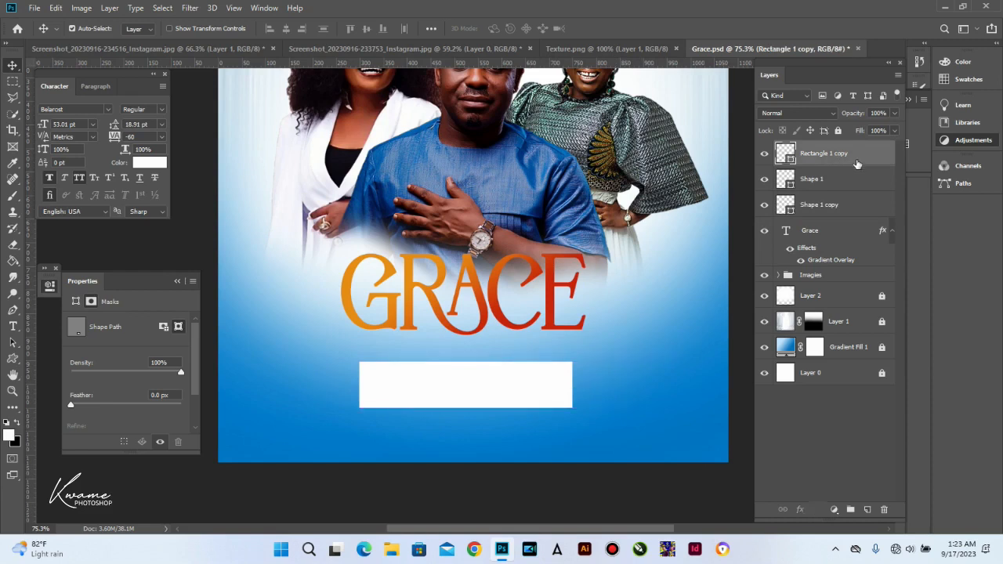
{"action": "key", "text": "ctrl+bracketleft"}
{"action": "key", "text": "ctrl+bracketleft"}
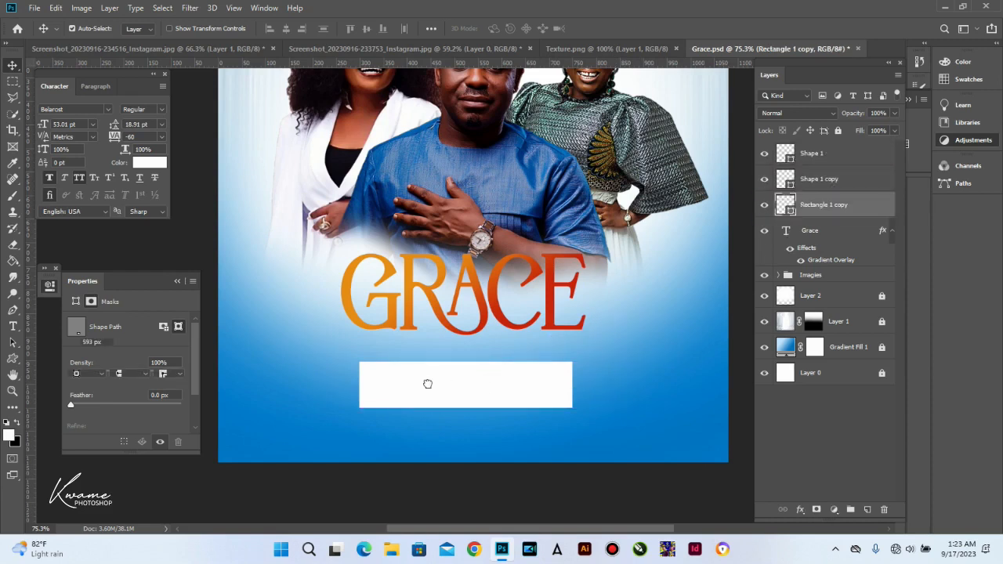
{"action": "left_click", "coordinate": [386, 389]}
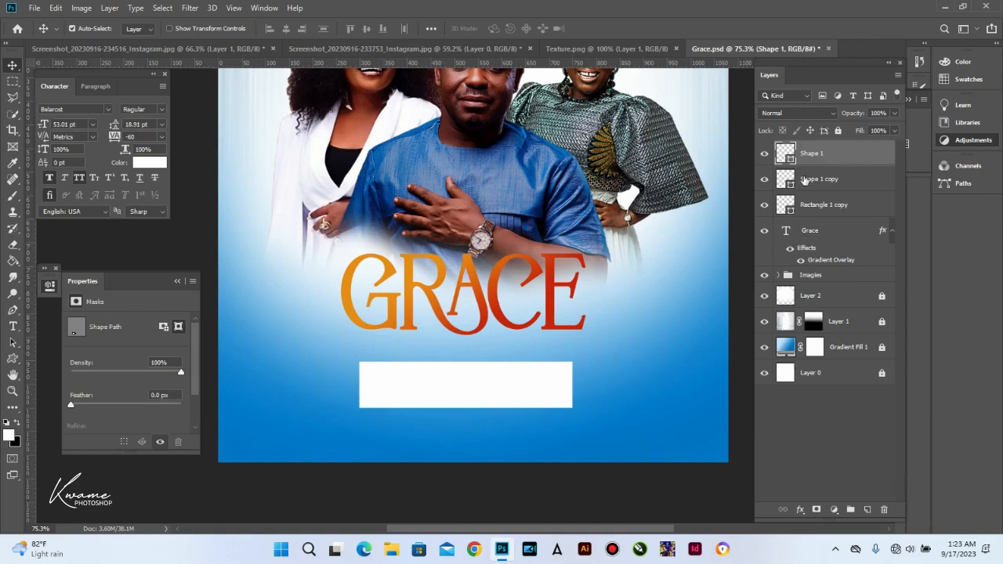
Step: Apply an orange Gradient Overlay to the arrow shape and enable one on the white bar
{"action": "double_click", "coordinate": [827, 153]}
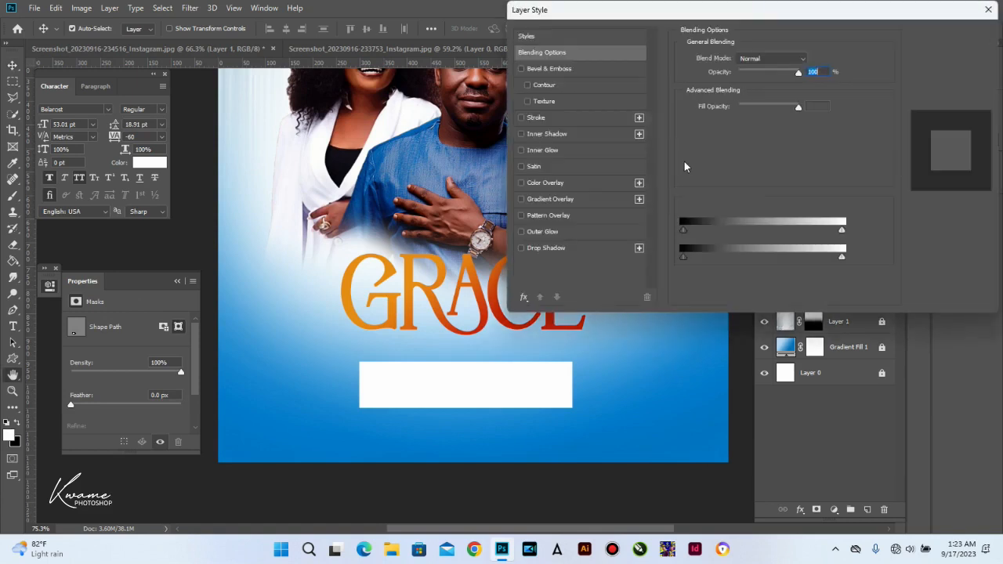
{"action": "left_click", "coordinate": [568, 200]}
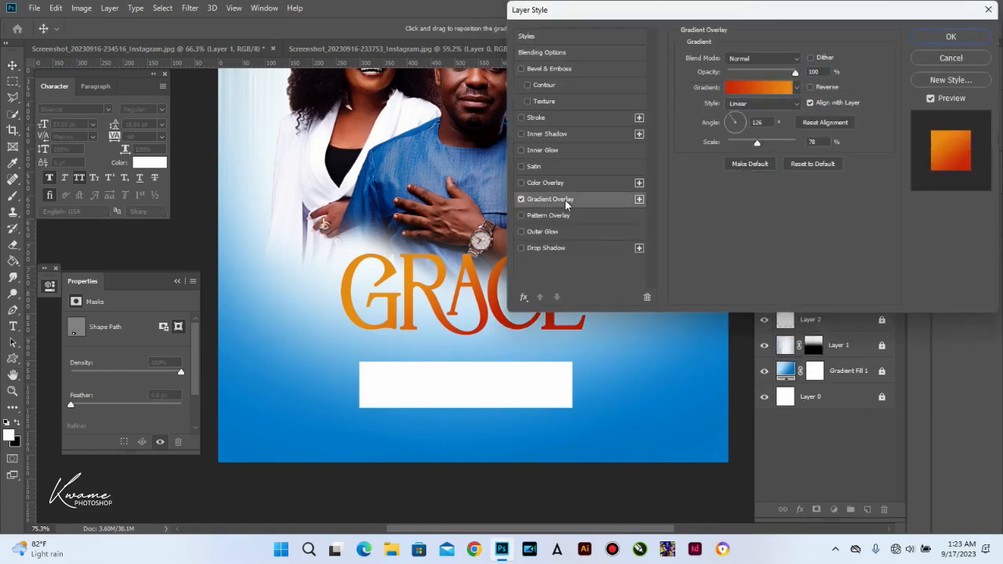
{"action": "left_click", "coordinate": [941, 38]}
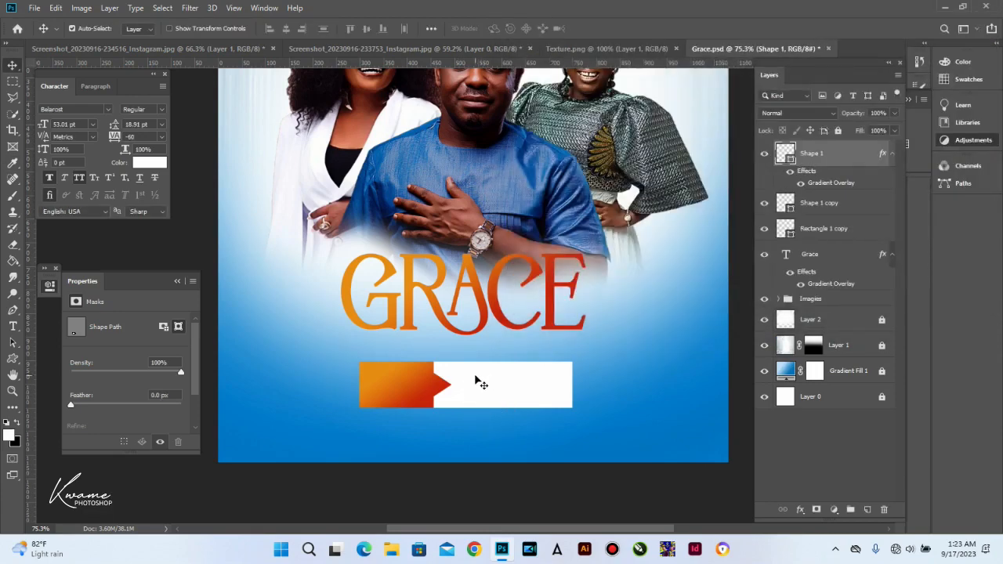
{"action": "left_click", "coordinate": [823, 228]}
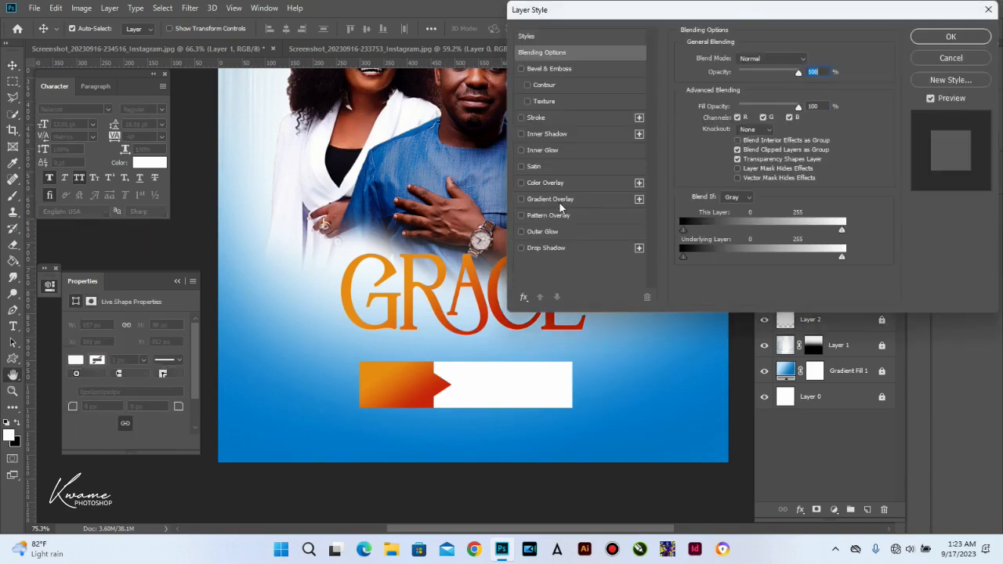
{"action": "left_click", "coordinate": [558, 201]}
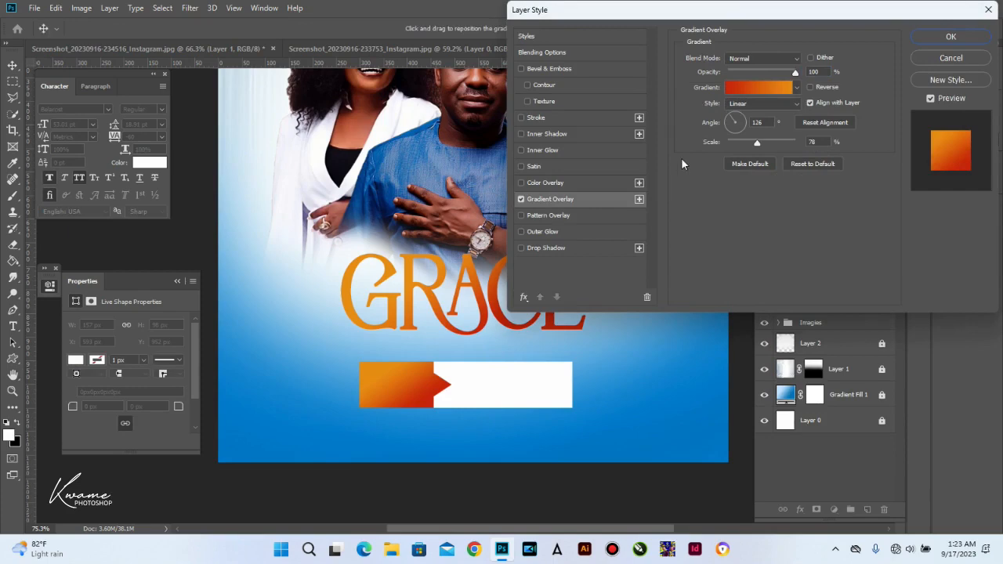
Step: Apply the bar's orange overlay, nudge the three banner pieces up, and group them
{"action": "key", "text": "Return"}
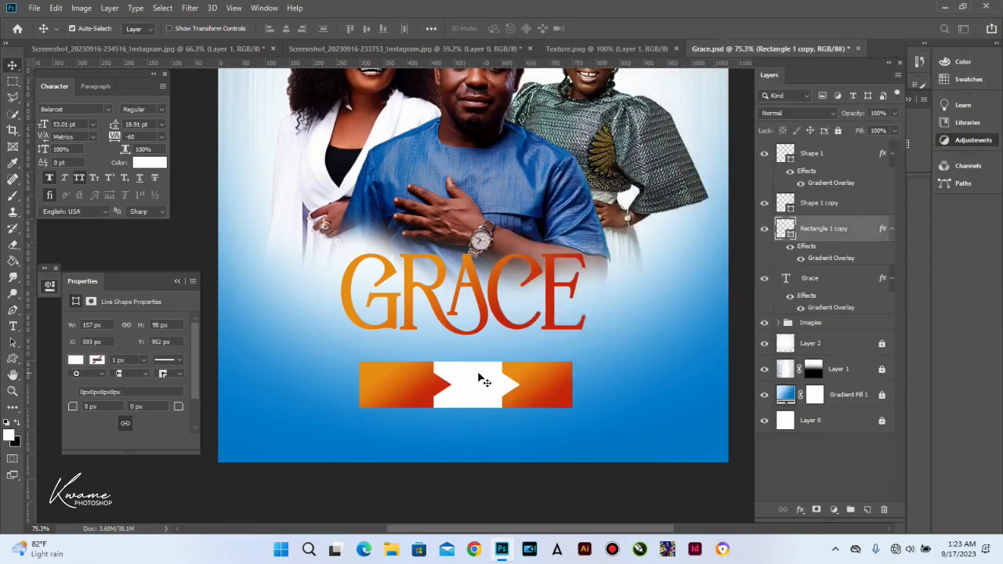
{"action": "left_click_drag", "start_coordinate": [390, 420], "coordinate": [543, 384]}
{"action": "key", "text": "Up"}
{"action": "key", "text": "Up"}
{"action": "key", "text": "Up"}
{"action": "key", "text": "Up"}
{"action": "key", "text": "Up"}
{"action": "key", "text": "Up"}
{"action": "key", "text": "Up"}
{"action": "key", "text": "Up"}
{"action": "key", "text": "Up"}
{"action": "key", "text": "Up"}
{"action": "key", "text": "Up"}
{"action": "key", "text": "Up"}
{"action": "key", "text": "Up"}
{"action": "key", "text": "Up"}
{"action": "key", "text": "Up"}
{"action": "key", "text": "Up"}
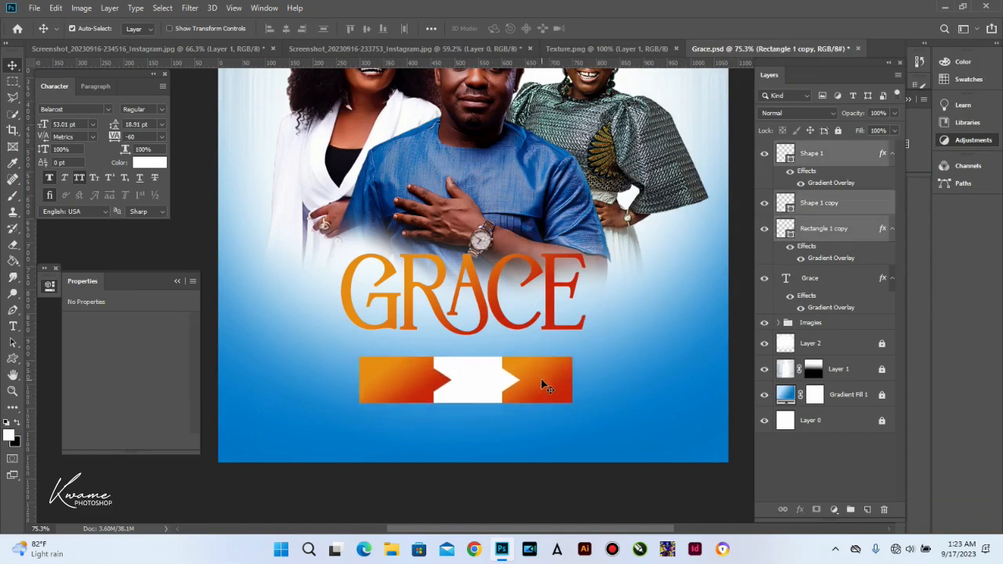
{"action": "key", "text": "Up"}
{"action": "key", "text": "Up"}
{"action": "key", "text": "Up"}
{"action": "key", "text": "Up"}
{"action": "key", "text": "Up"}
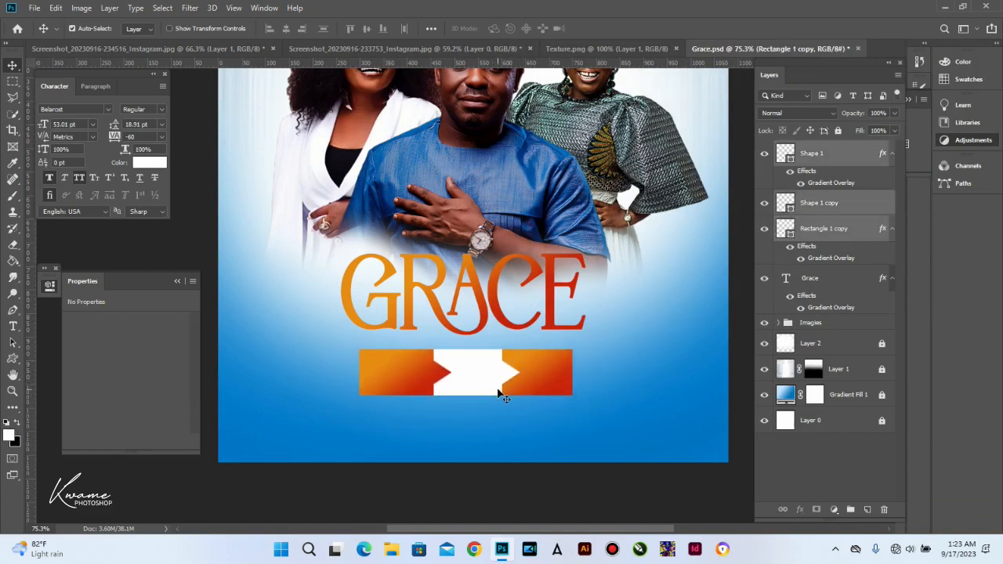
{"action": "scroll", "coordinate": [492, 382], "scroll_direction": "down", "scroll_amount": 1}
{"action": "scroll", "coordinate": [432, 358], "scroll_direction": "down", "scroll_amount": 2}
{"action": "scroll", "coordinate": [432, 425], "scroll_direction": "up", "scroll_amount": 3}
{"action": "scroll", "coordinate": [400, 474], "scroll_direction": "up", "scroll_amount": 1}
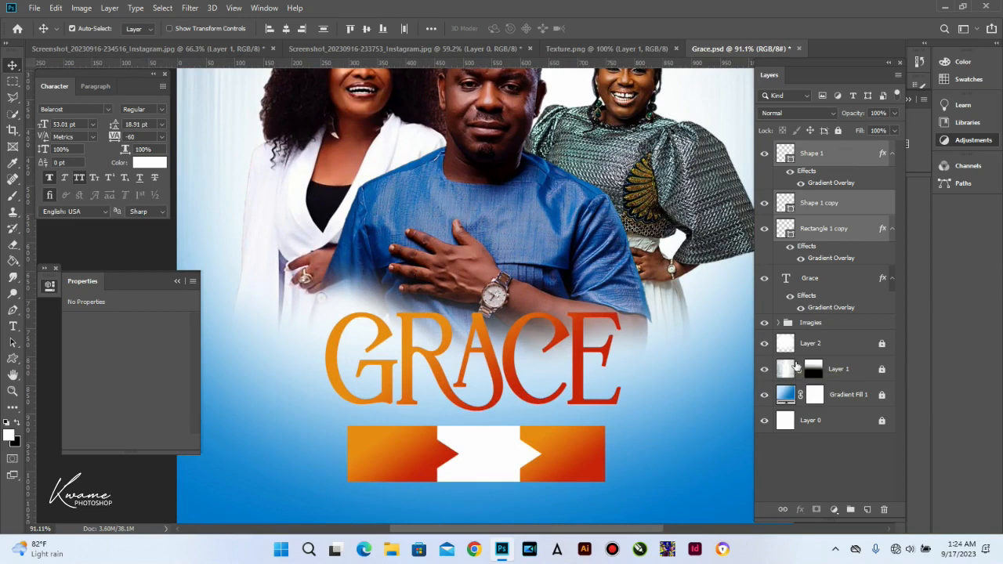
{"action": "key", "text": "ctrl+g"}
Step: Type white 'SUND. 5TH APRIL' text in Times New Roman Regular at about 23 pt
{"action": "left_click", "coordinate": [13, 326]}
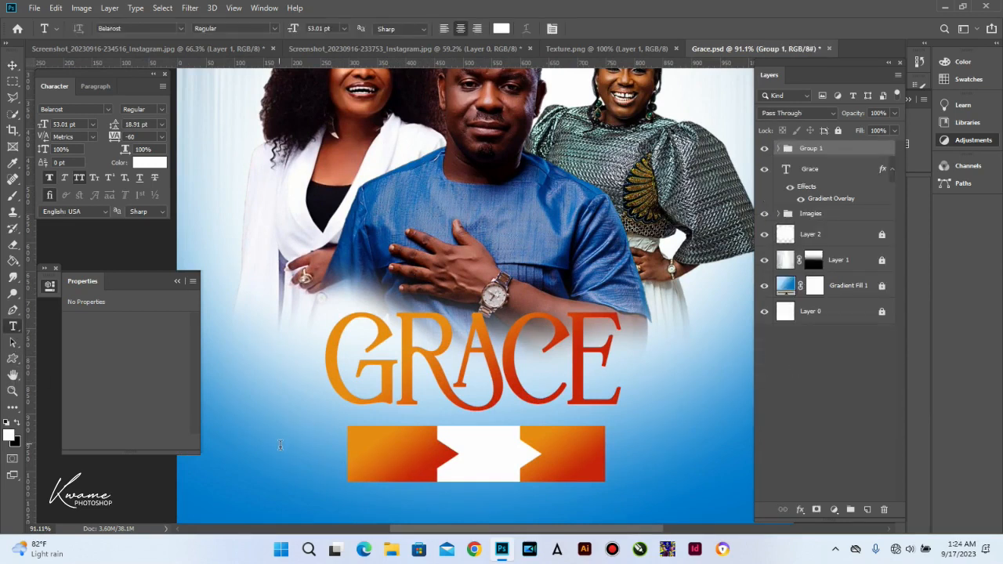
{"action": "left_click", "coordinate": [281, 445]}
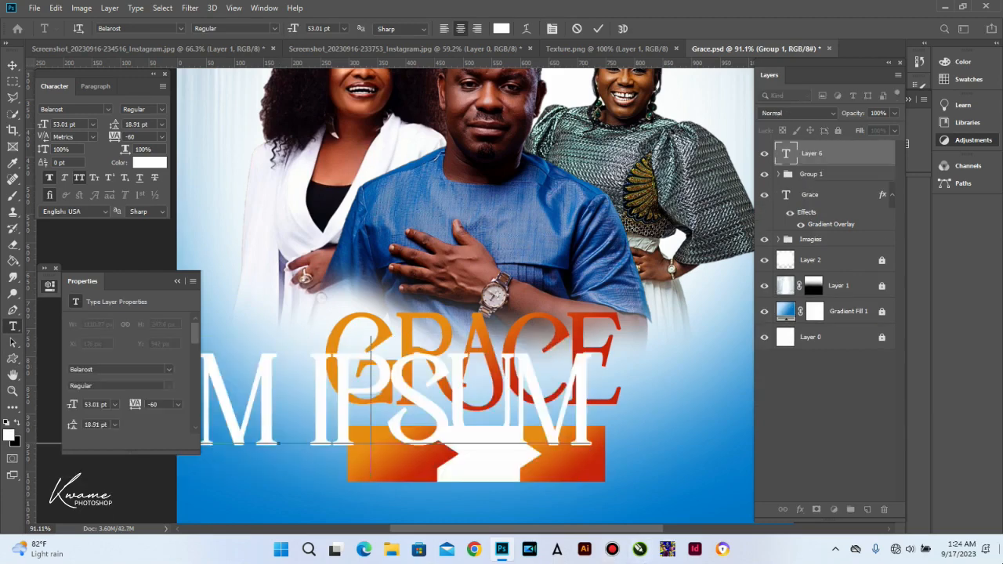
{"action": "type", "text": "SUND"}
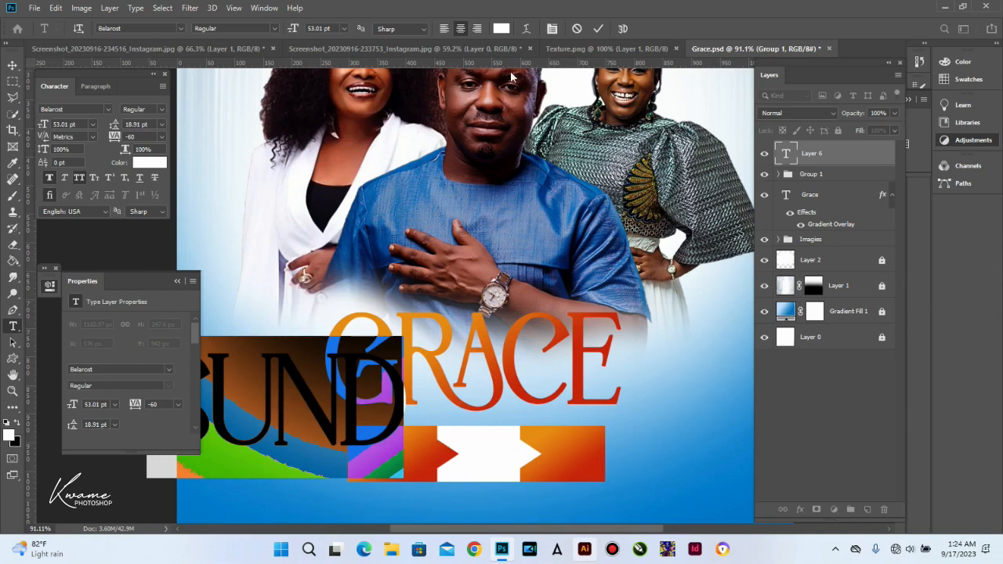
{"action": "left_click_drag", "start_coordinate": [290, 28], "coordinate": [272, 31]}
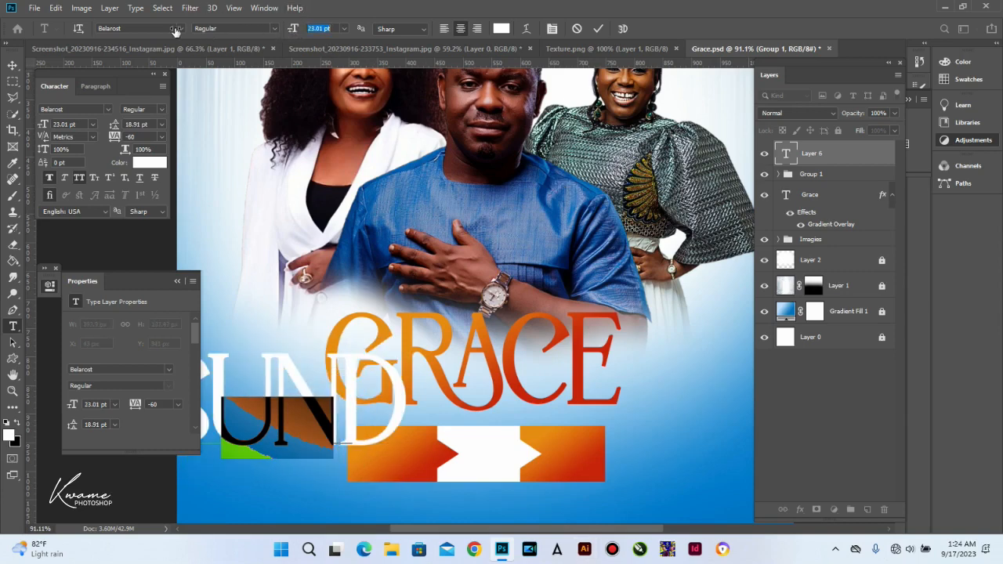
{"action": "left_click", "coordinate": [127, 30]}
{"action": "type", "text": "times"}
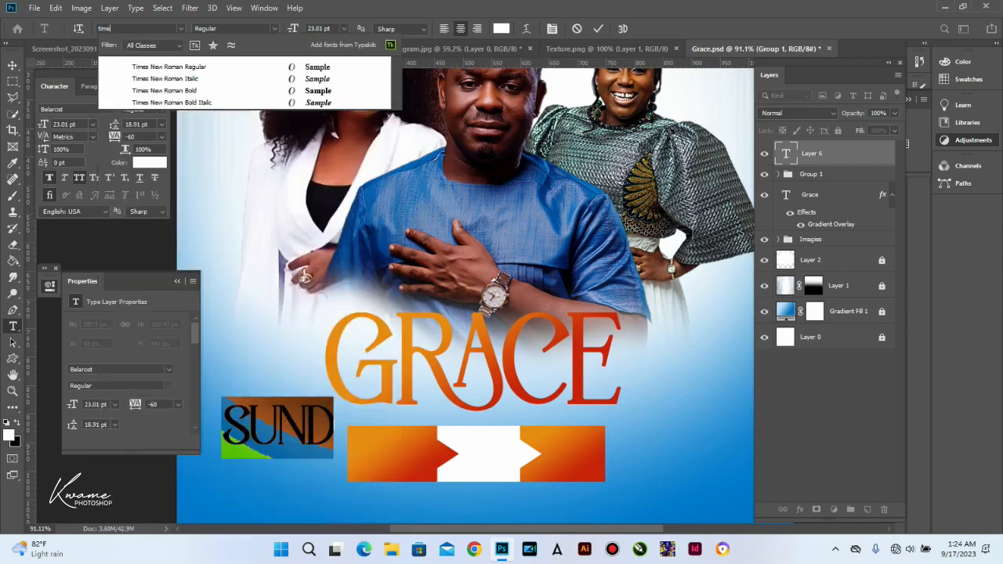
{"action": "left_click", "coordinate": [298, 71]}
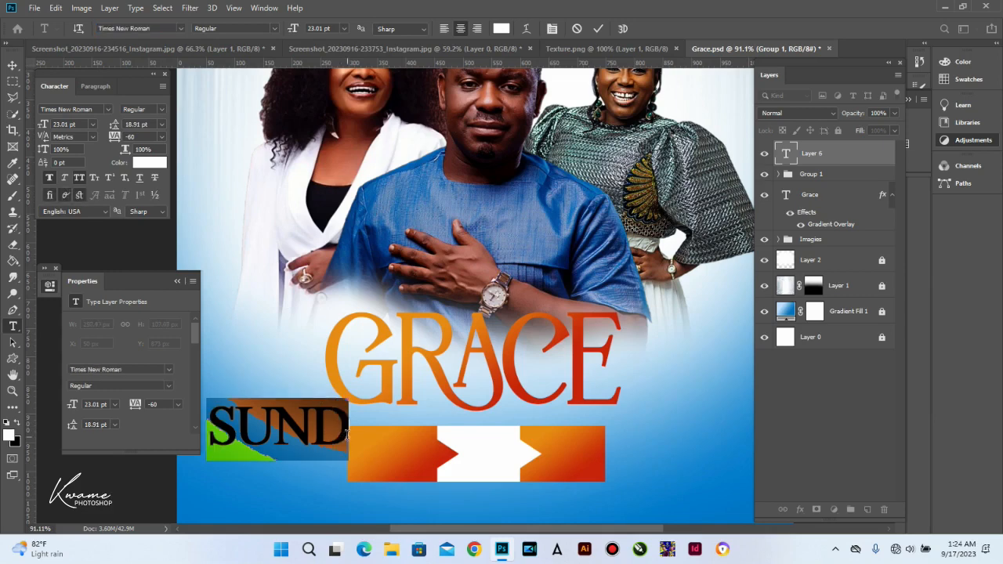
{"action": "left_click", "coordinate": [345, 433]}
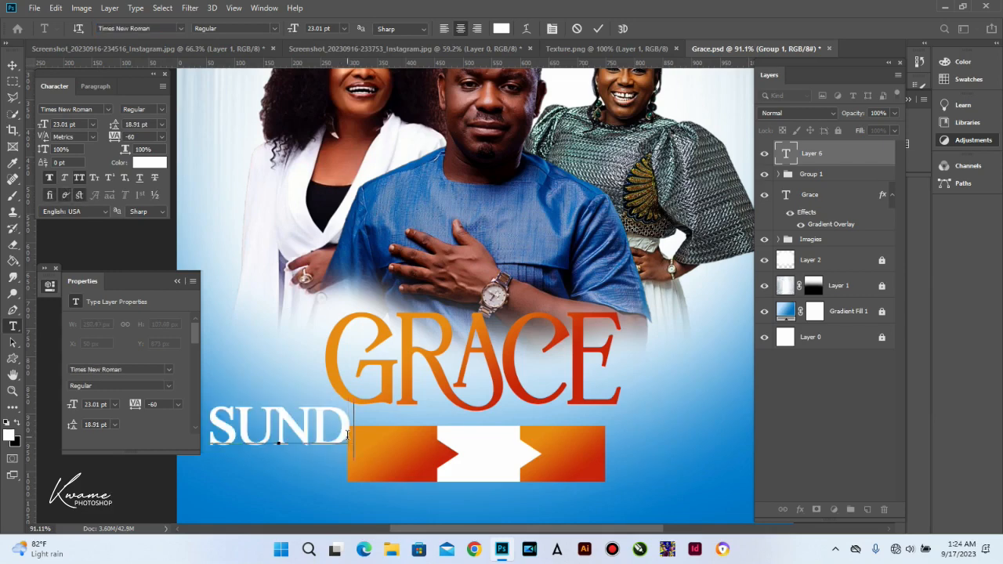
{"action": "type", "text": ". "}
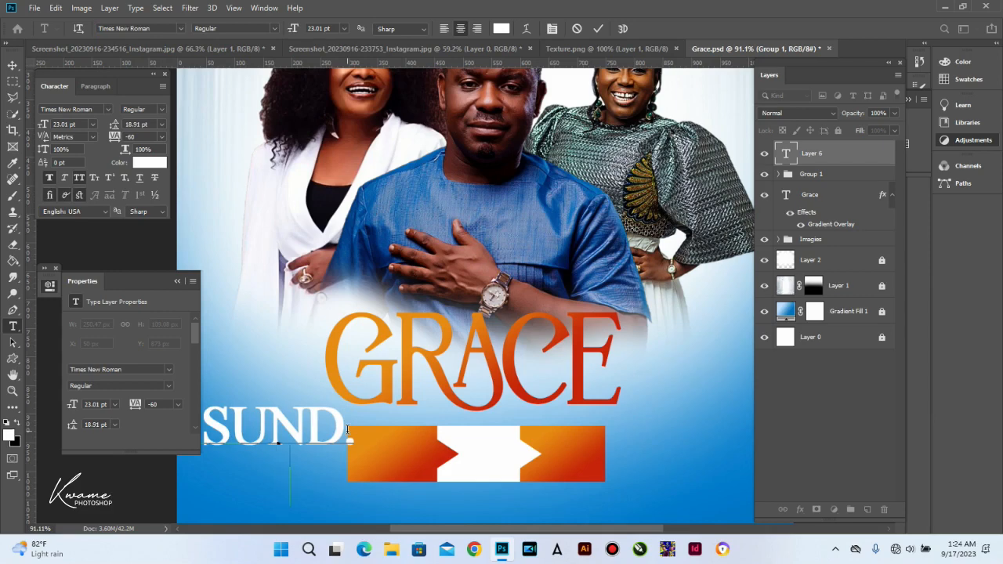
{"action": "type", "text": "5TH"}
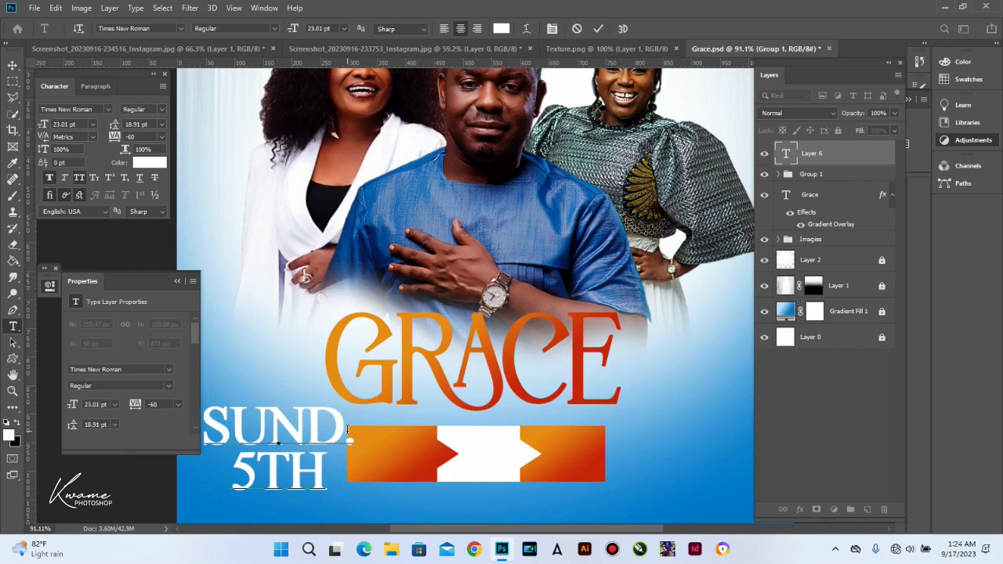
{"action": "type", "text": "APRIL"}
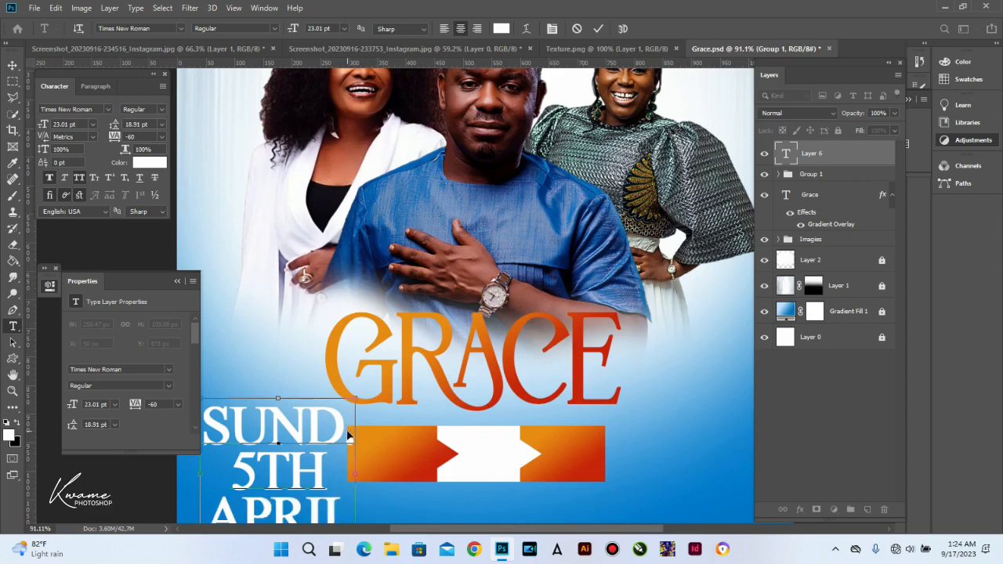
{"action": "key", "text": "ctrl+a"}
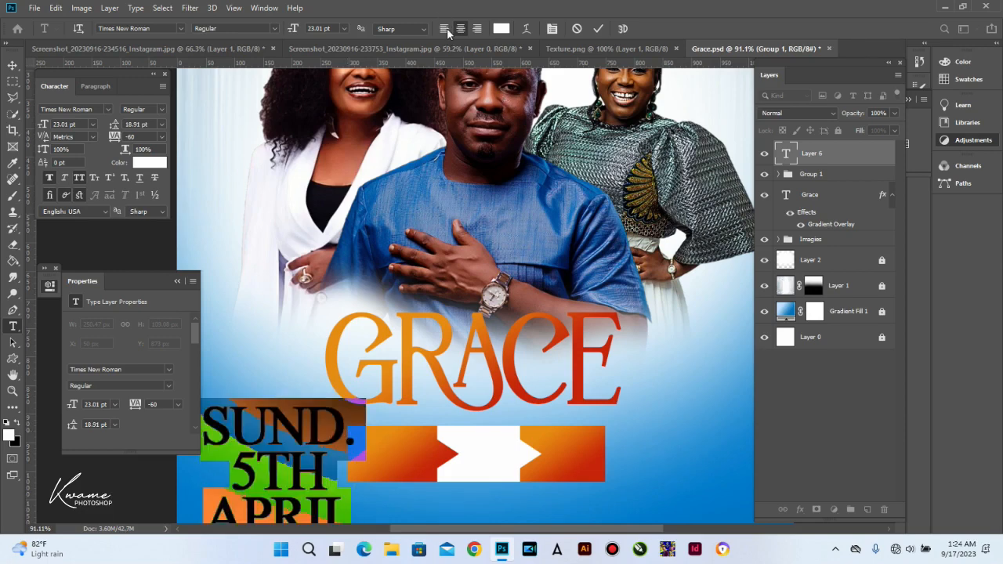
Step: Scale the date text to about 60% into the banner's left end and copy it onto the white section
{"action": "left_click", "coordinate": [12, 62]}
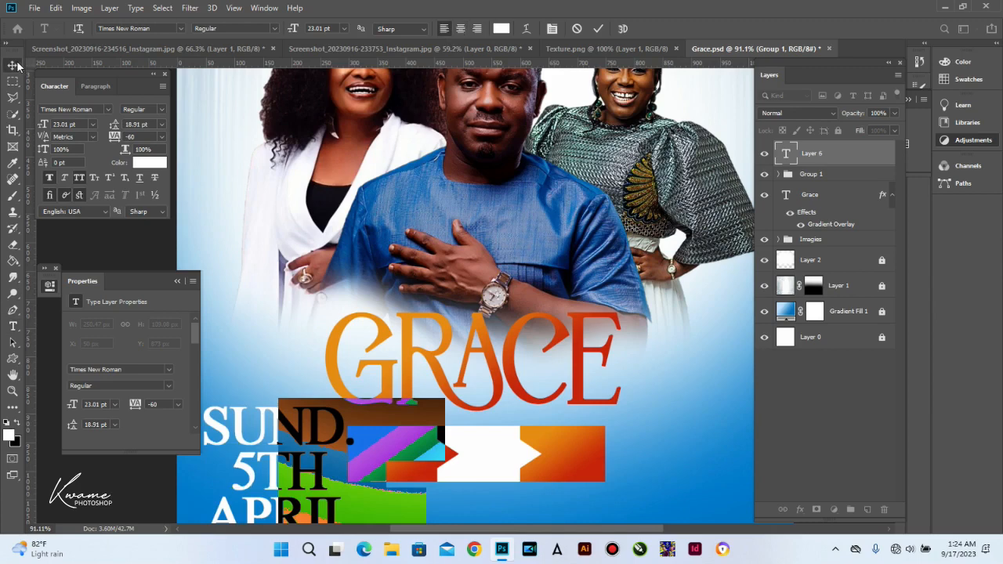
{"action": "left_click_drag", "start_coordinate": [251, 431], "coordinate": [329, 431]}
{"action": "key", "text": "ctrl+r"}
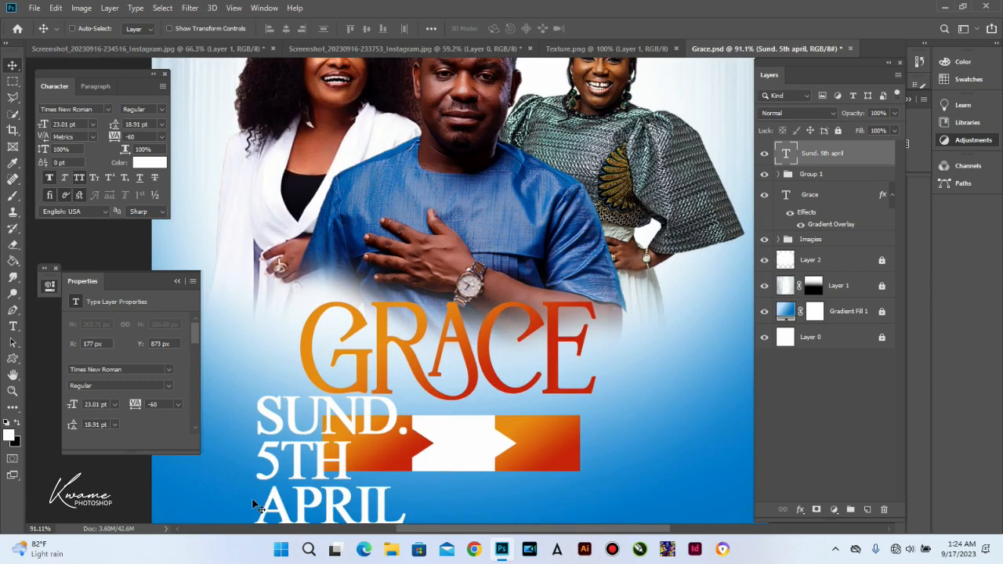
{"action": "key", "text": "ctrl+r"}
{"action": "key", "text": "ctrl+t"}
{"action": "left_click_drag", "start_coordinate": [260, 398], "coordinate": [322, 460]}
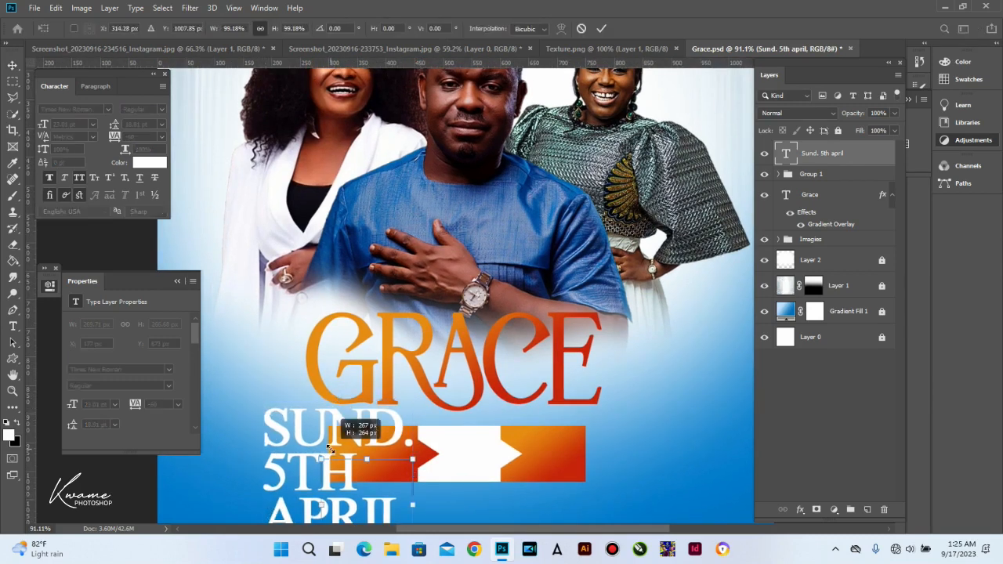
{"action": "left_click_drag", "start_coordinate": [343, 494], "coordinate": [350, 427]}
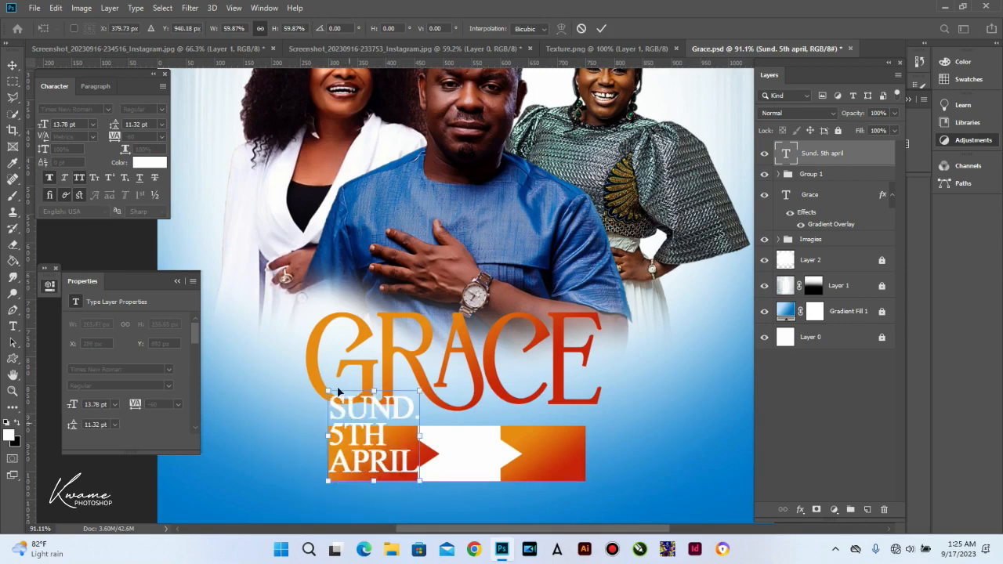
{"action": "left_click_drag", "start_coordinate": [328, 391], "coordinate": [378, 468]}
{"action": "key", "text": "Right"}
{"action": "key", "text": "Right"}
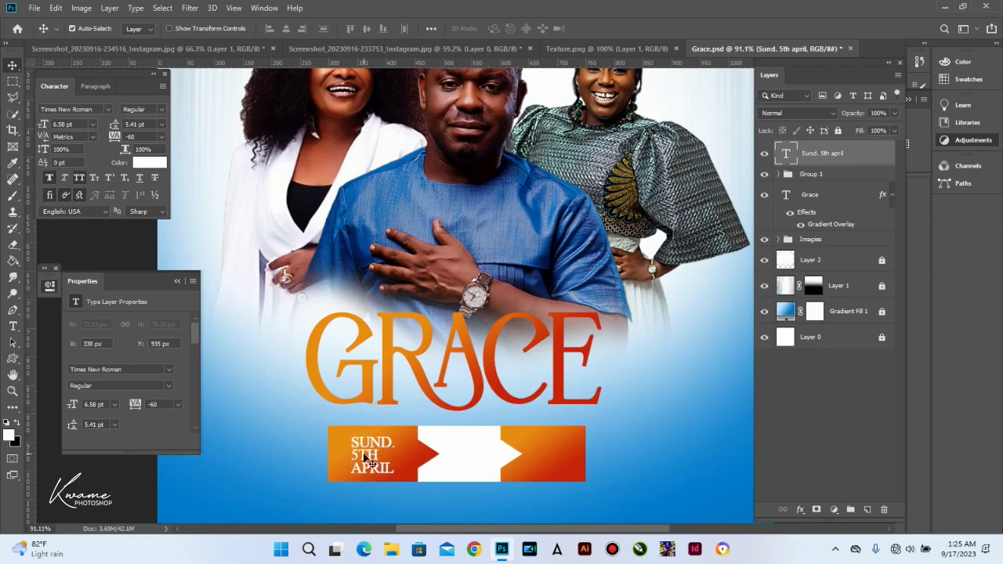
{"action": "left_click_drag", "start_coordinate": [364, 457], "coordinate": [454, 461]}
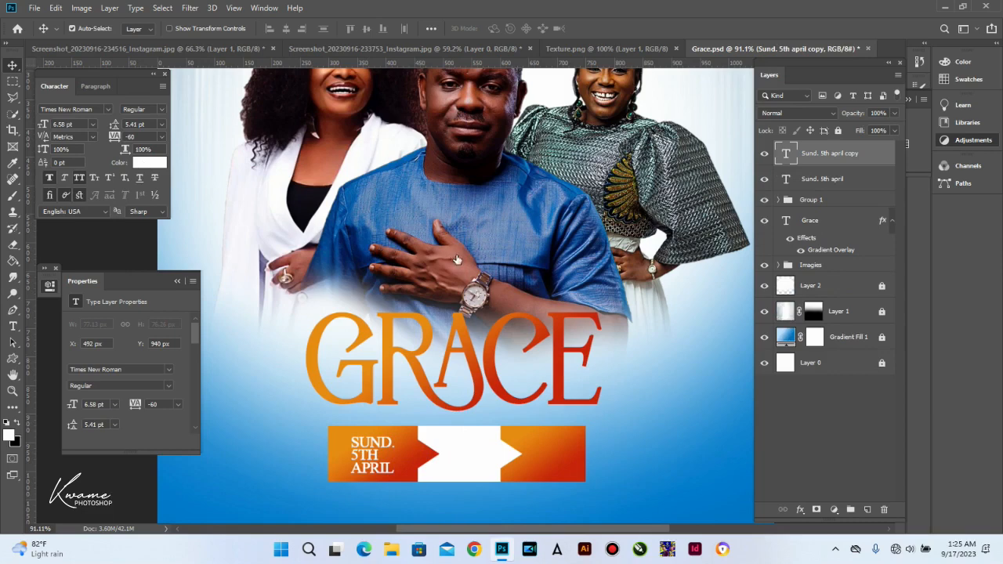
Step: Make the copied text black and change it to '5:30 10:00 GMT'
{"action": "left_click_drag", "start_coordinate": [768, 308], "coordinate": [830, 377]}
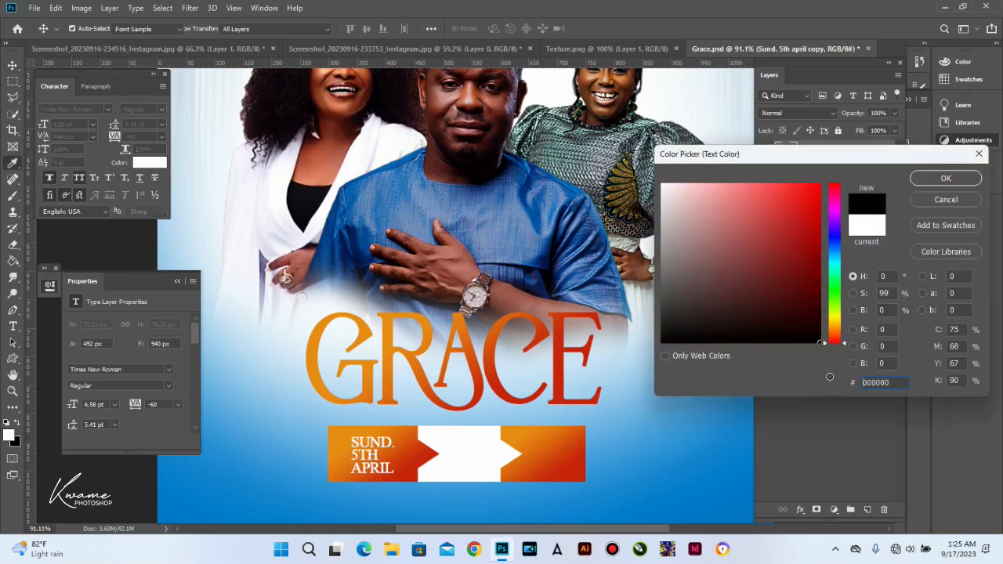
{"action": "key", "text": "Return"}
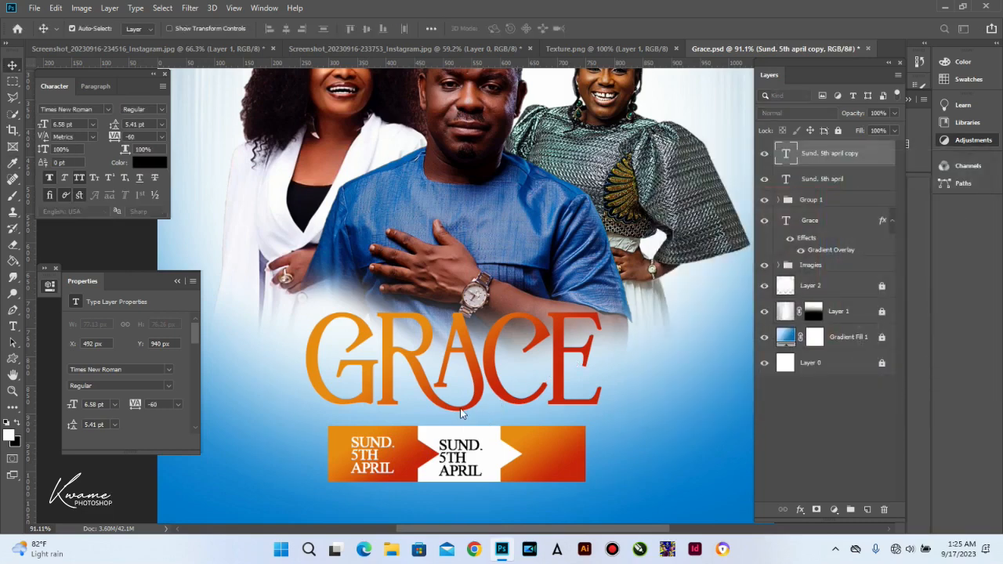
{"action": "key", "text": "t"}
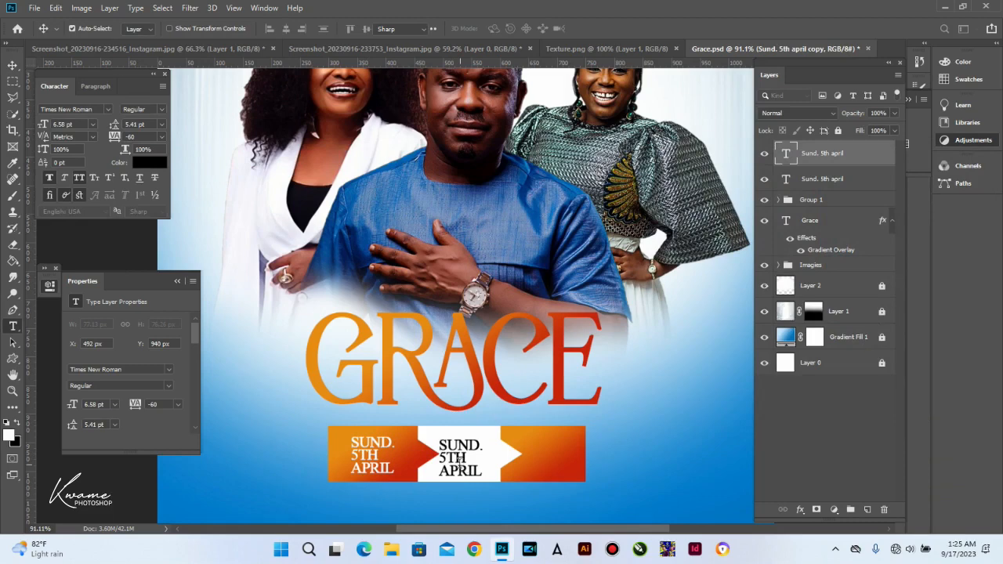
{"action": "left_click", "coordinate": [459, 467]}
{"action": "key", "text": "ctrl+a"}
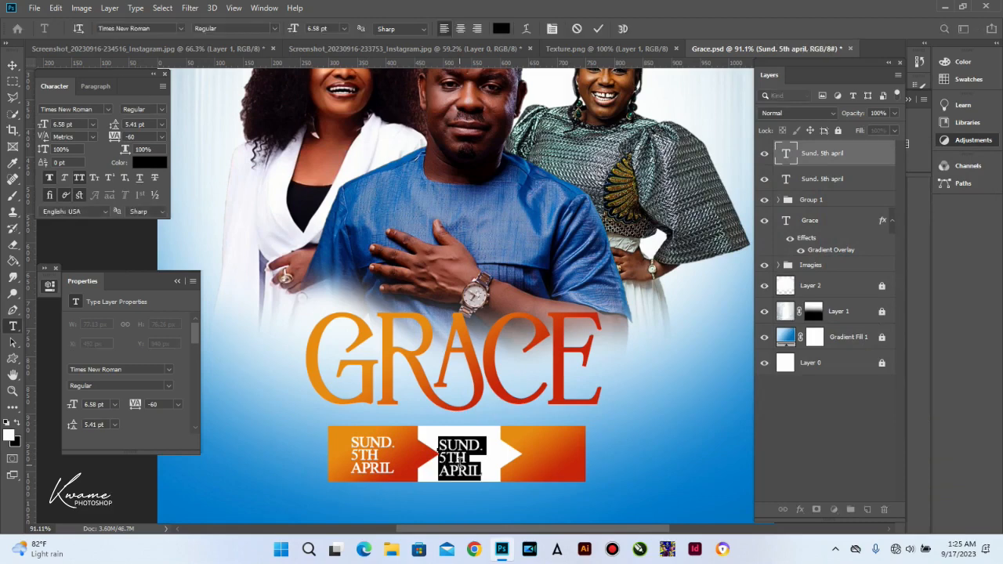
{"action": "key", "text": "Right"}
{"action": "key", "text": "ctrl+a"}
{"action": "type", "text": "5"}
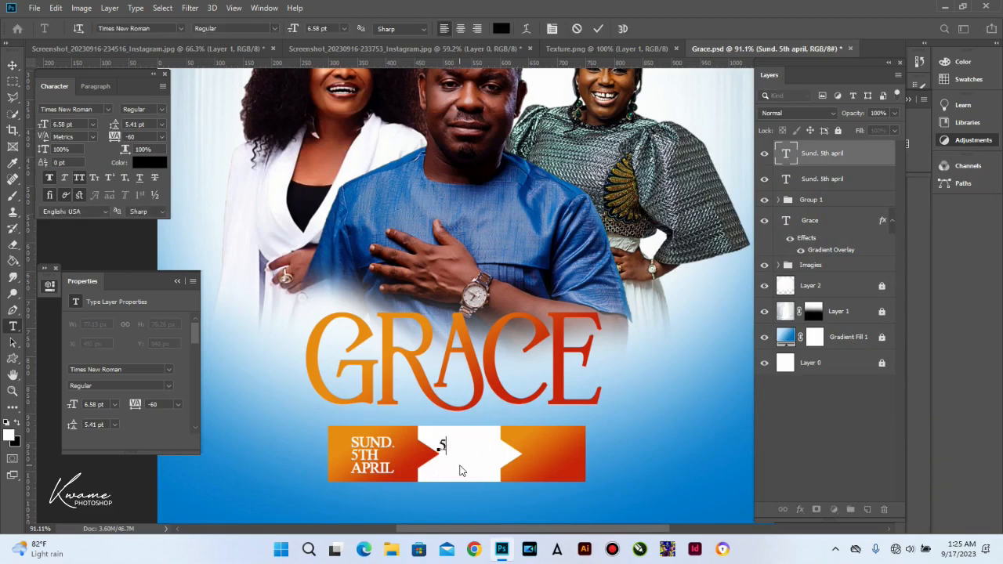
{"action": "type", "text": ":30 "}
{"action": "type", "text": "10"}
{"action": "type", "text": ":00 "}
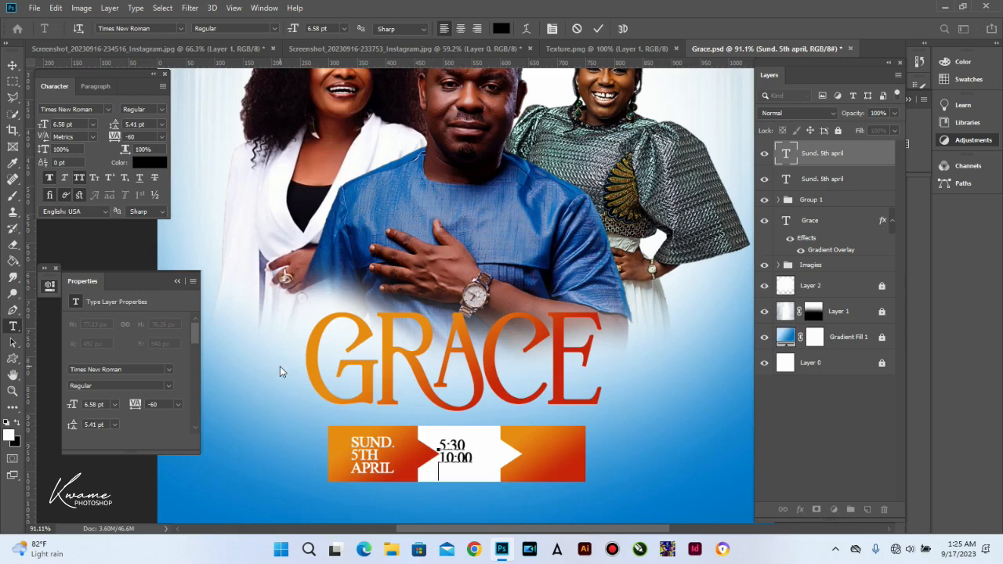
{"action": "type", "text": "GMT"}
{"action": "key", "text": "ctrl+Return"}
{"action": "key", "text": "v"}
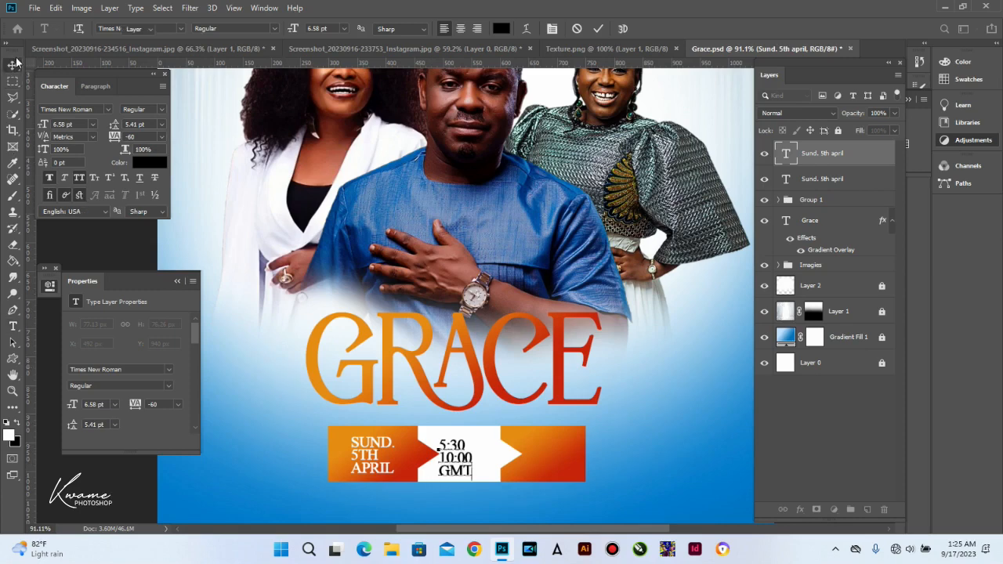
Step: Nudge the time text into the white middle and place a copy on the right orange end
{"action": "left_click_drag", "start_coordinate": [456, 455], "coordinate": [464, 455]}
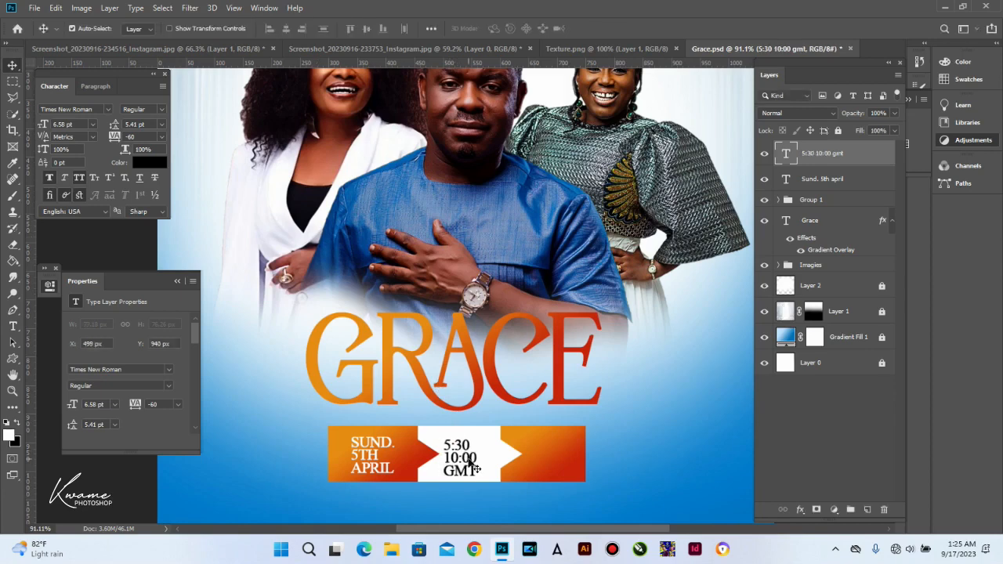
{"action": "key", "text": "Up"}
{"action": "key", "text": "Up"}
{"action": "key", "text": "Up"}
{"action": "key", "text": "Up"}
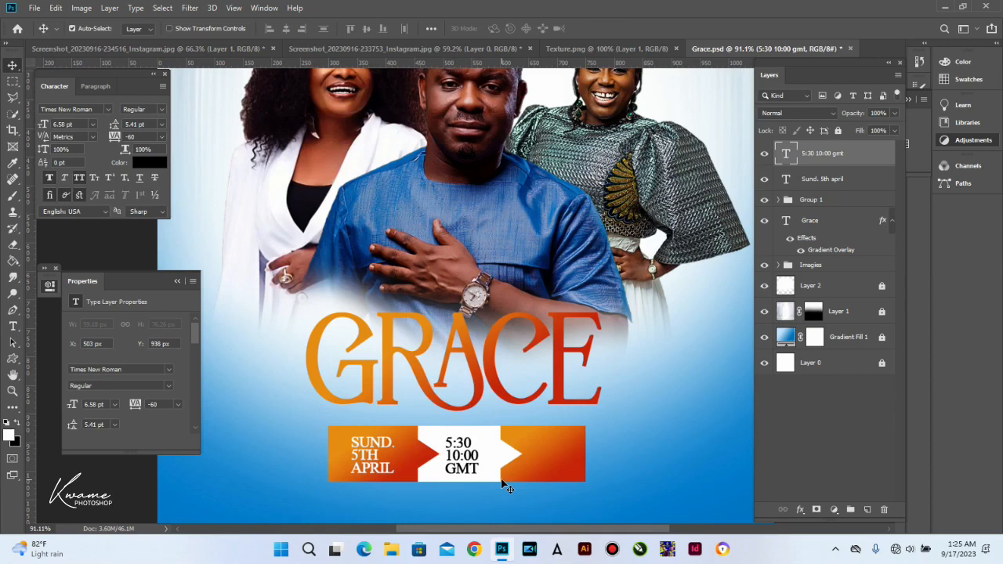
{"action": "key", "text": "Right"}
{"action": "key", "text": "Right"}
{"action": "key", "text": "Right"}
{"action": "key", "text": "Right"}
{"action": "key", "text": "Down"}
{"action": "key", "text": "Down"}
{"action": "key", "text": "Right"}
{"action": "left_click_drag", "start_coordinate": [472, 466], "coordinate": [551, 465]}
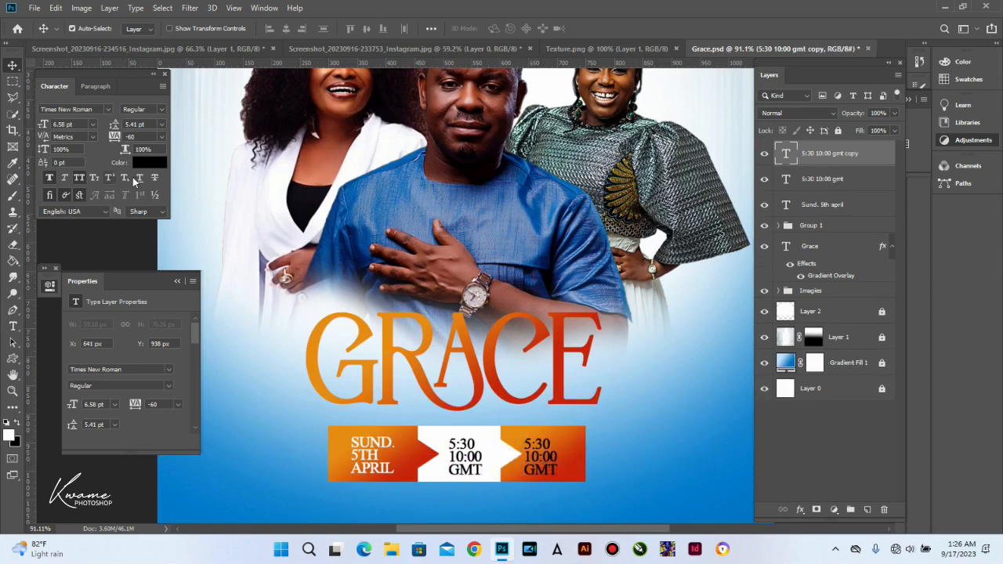
Step: Make the right-end text copy white and zoom in on the banner's right end
{"action": "left_click", "coordinate": [149, 163]}
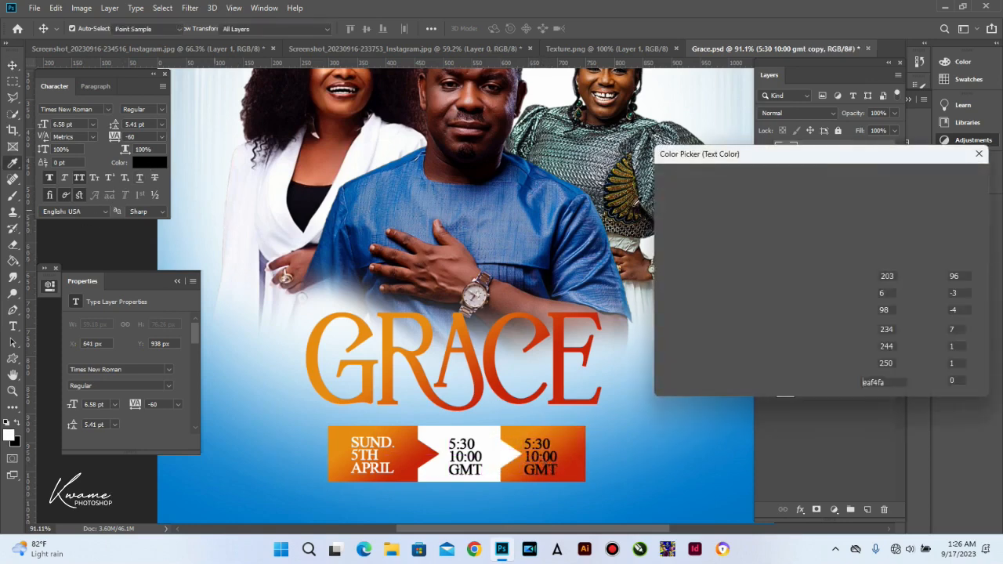
{"action": "left_click", "coordinate": [664, 187]}
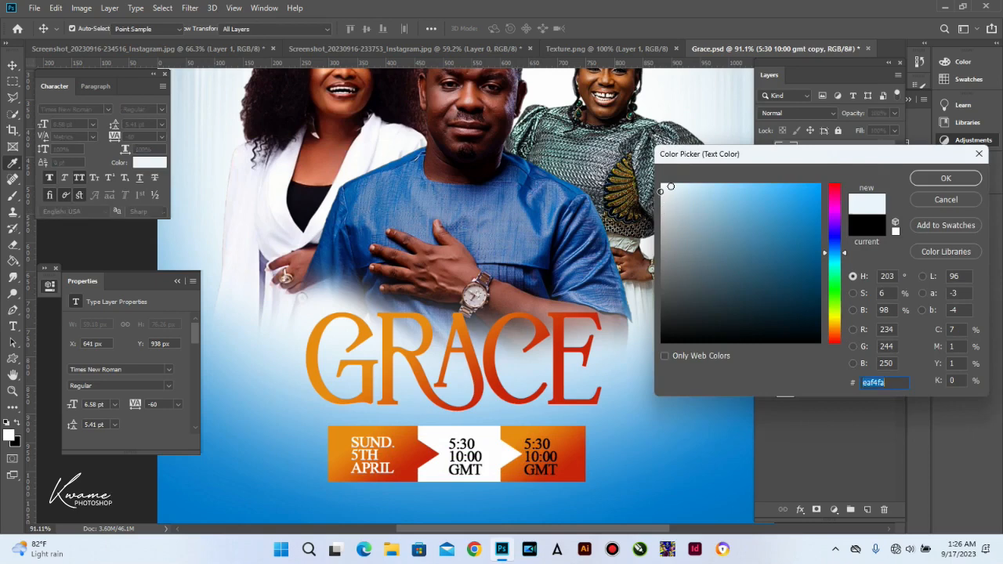
{"action": "left_click", "coordinate": [932, 178]}
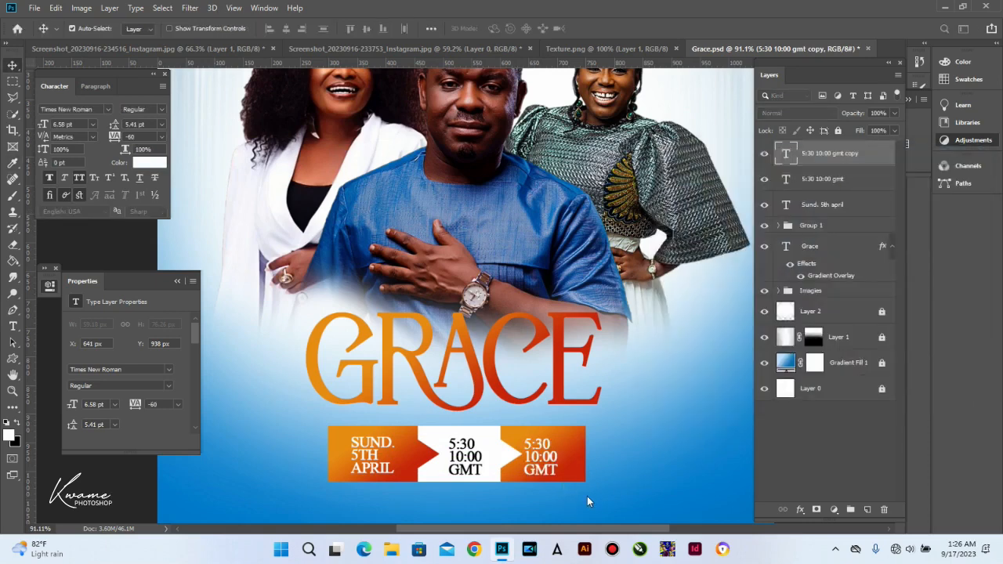
{"action": "scroll", "coordinate": [582, 480], "scroll_direction": "up", "scroll_amount": 4}
{"action": "left_click_drag", "start_coordinate": [544, 447], "coordinate": [507, 387]}
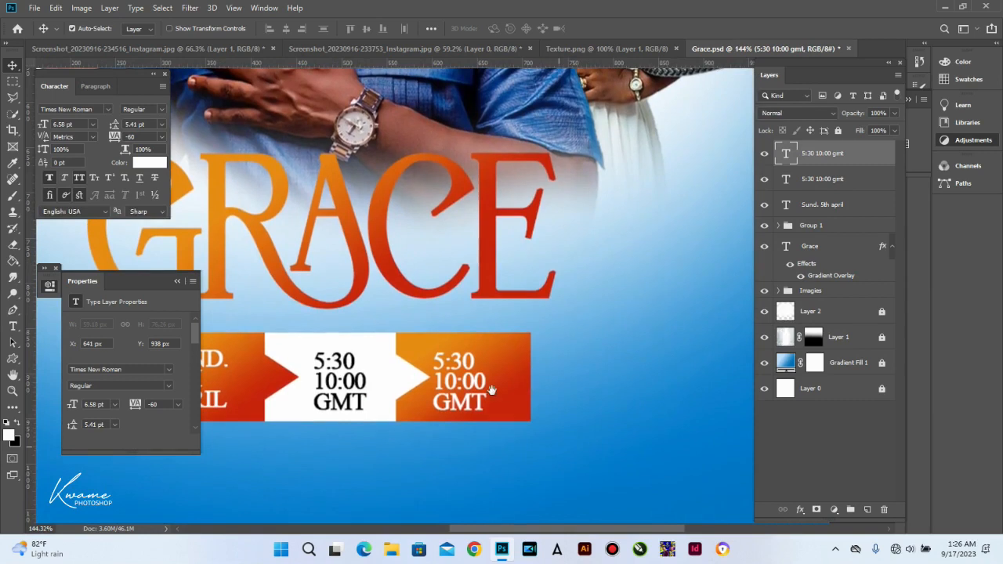
Step: Reduce the right-end text to 3.58 pt and replace it with the speaker's @-handle
{"action": "key", "text": "t"}
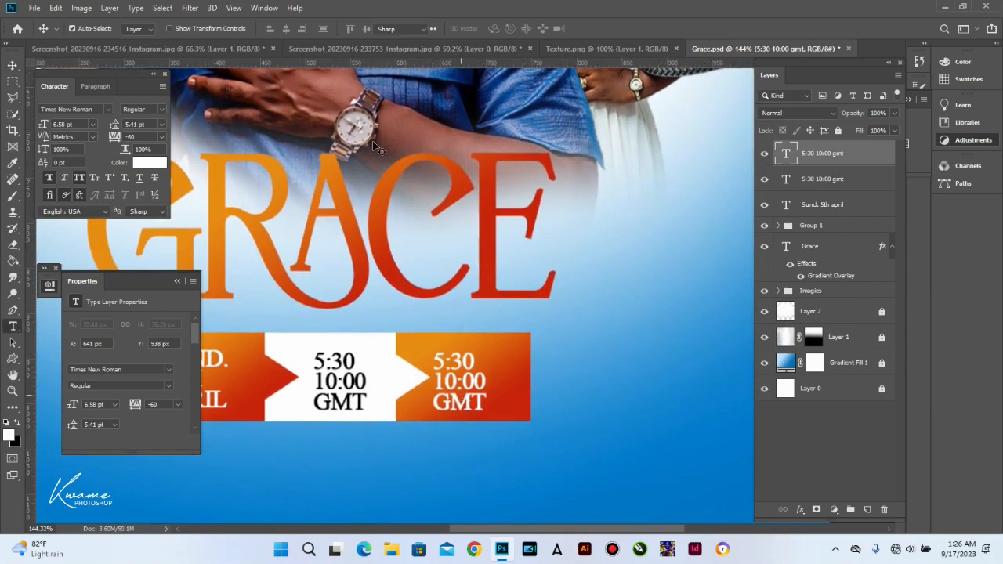
{"action": "key", "text": "Return"}
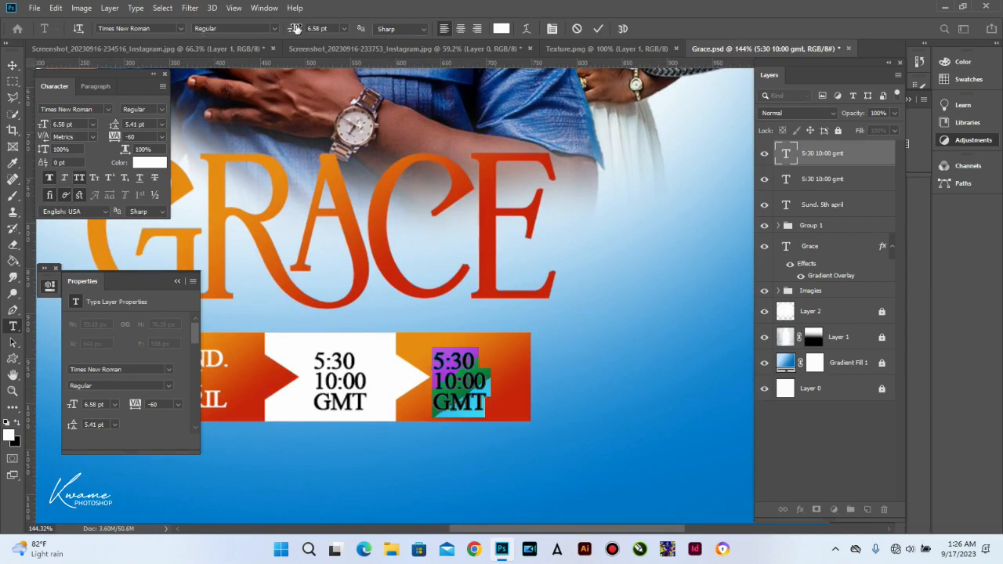
{"action": "left_click_drag", "start_coordinate": [295, 28], "coordinate": [295, 28]}
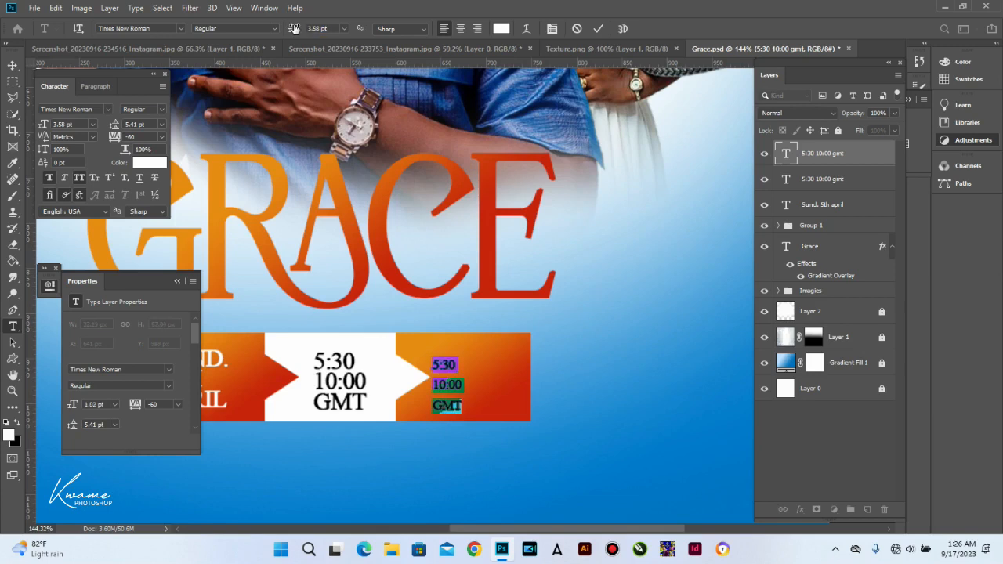
{"action": "left_click", "coordinate": [444, 364]}
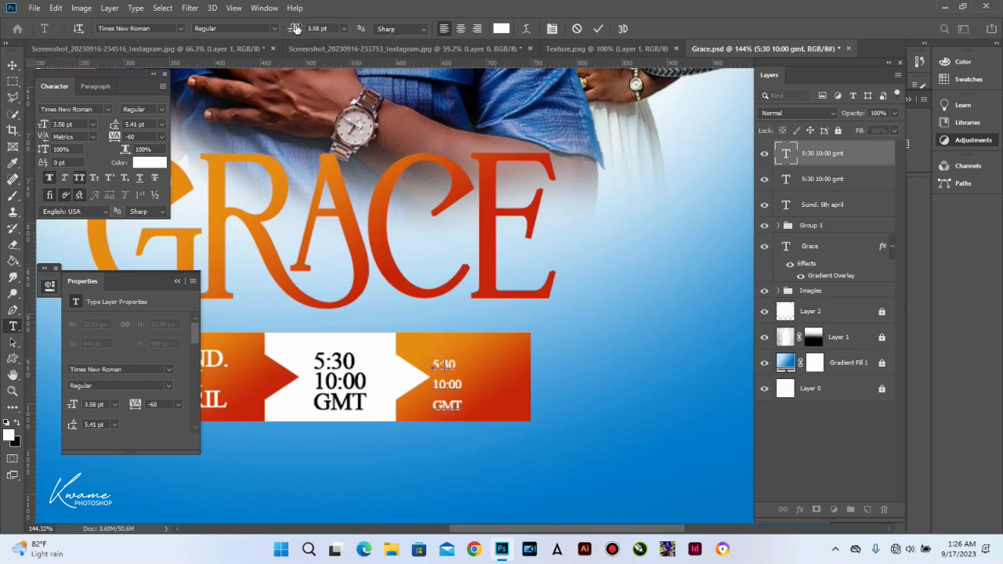
{"action": "key", "text": "ctrl+a"}
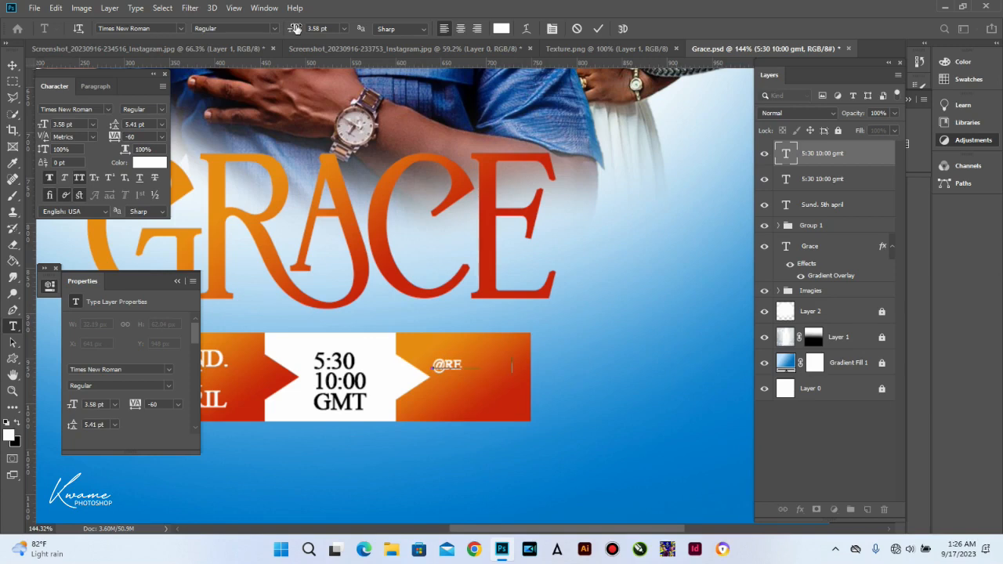
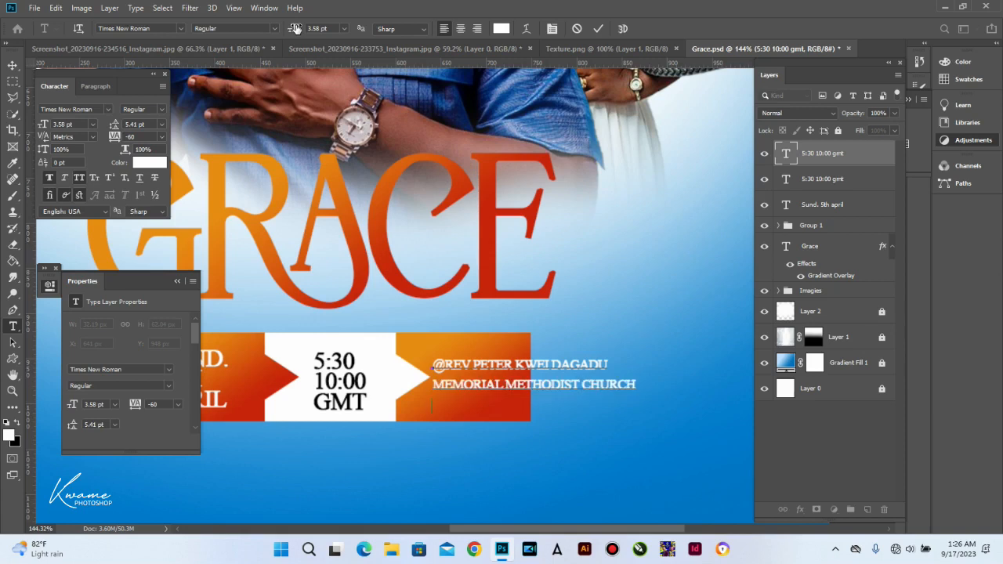
Step: Add OSU-ACCRA to the contact text so its third line reads CHURCH OSU-ACCRA, then commit it
{"action": "type", "text": "OSU "}
{"action": "type", "text": "ACCRA"}
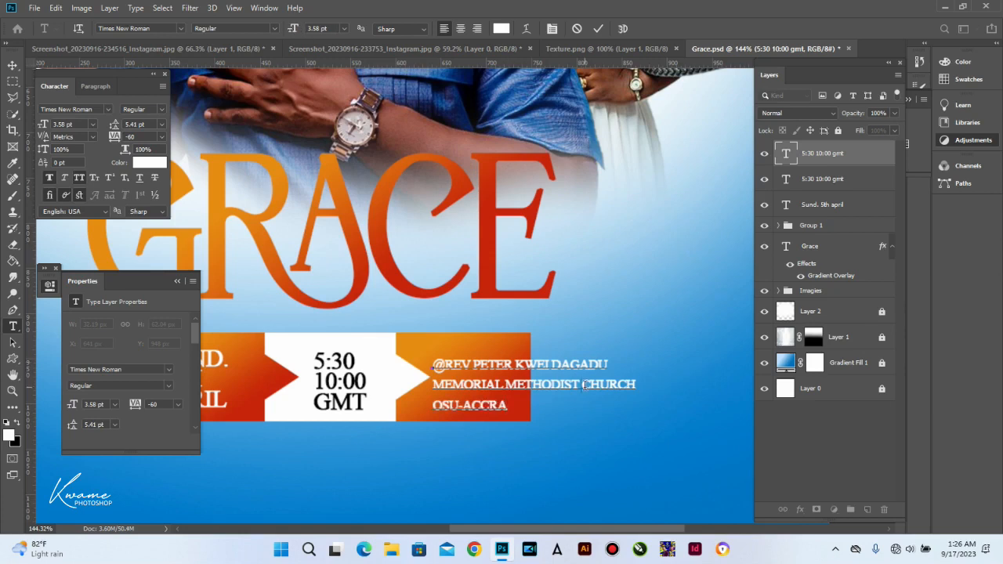
{"action": "key", "text": "Return"}
{"action": "key", "text": "Down"}
{"action": "key", "text": "Delete"}
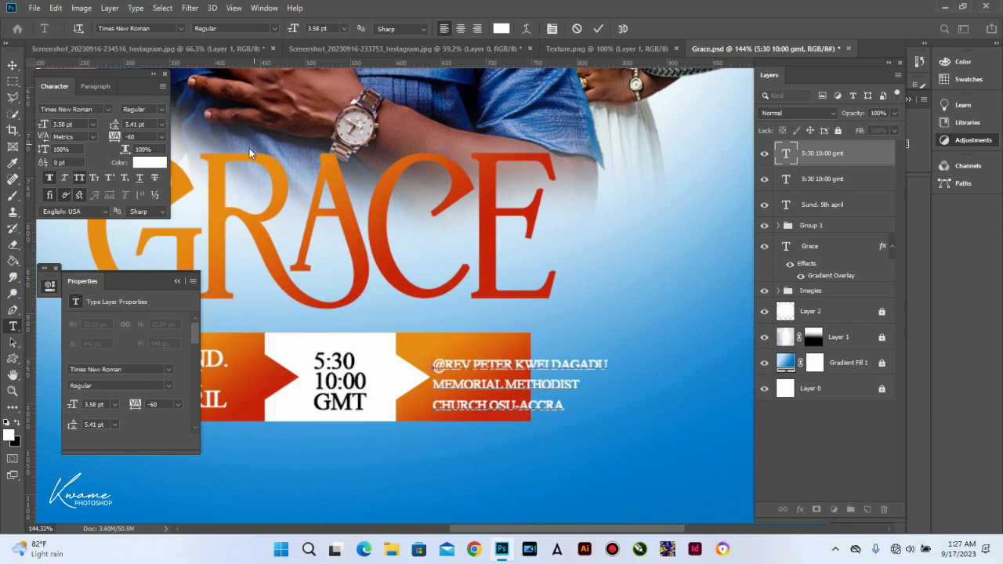
{"action": "key", "text": "ctrl+a"}
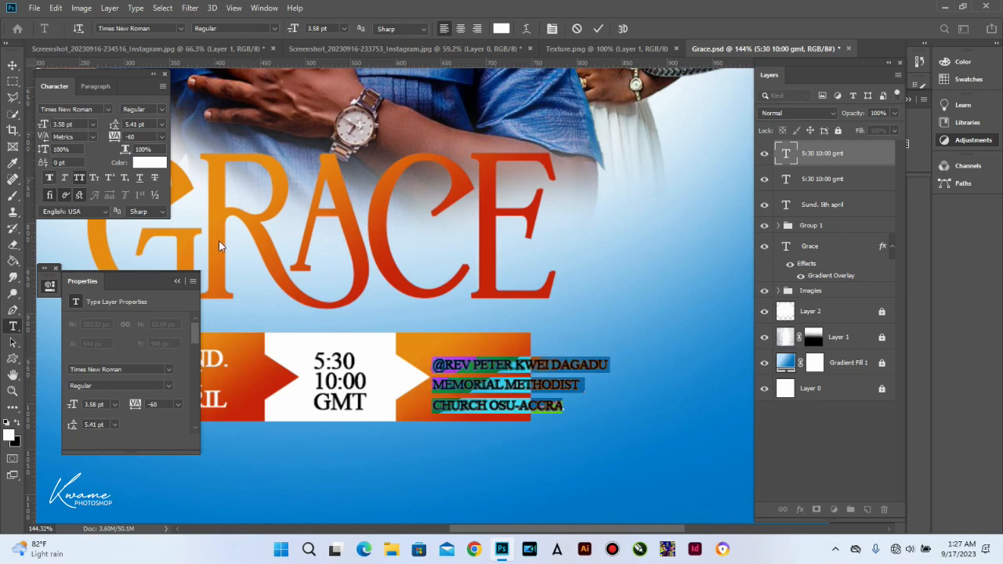
{"action": "left_click", "coordinate": [15, 68]}
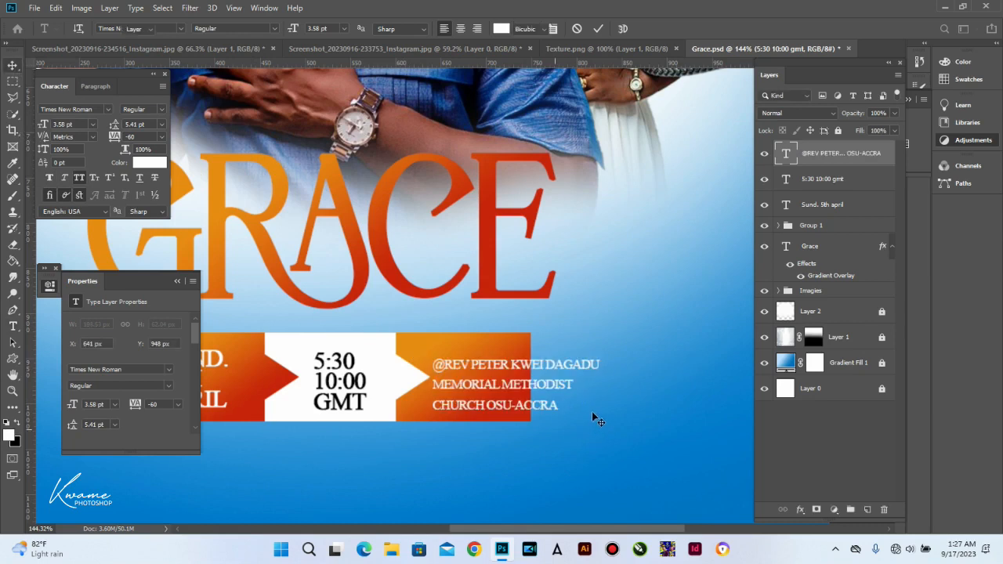
{"action": "key", "text": "ctrl+t"}
Step: Scale the church contact text to about 64% so it fits the orange block
{"action": "left_click_drag", "start_coordinate": [607, 415], "coordinate": [525, 417]}
{"action": "key", "text": "Return"}
{"action": "scroll", "coordinate": [486, 381], "scroll_direction": "up", "scroll_amount": 1}
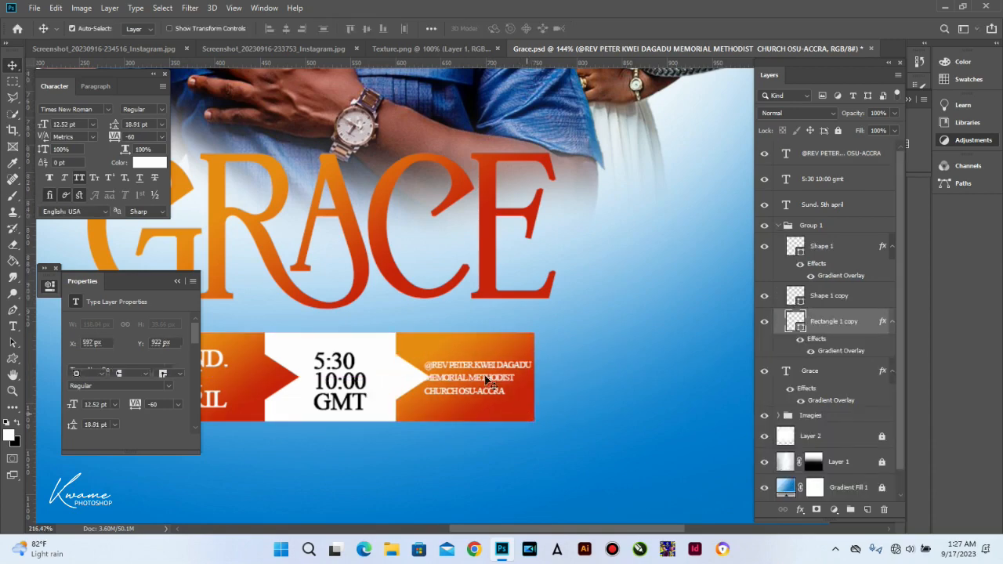
{"action": "scroll", "coordinate": [486, 381], "scroll_direction": "up", "scroll_amount": 3}
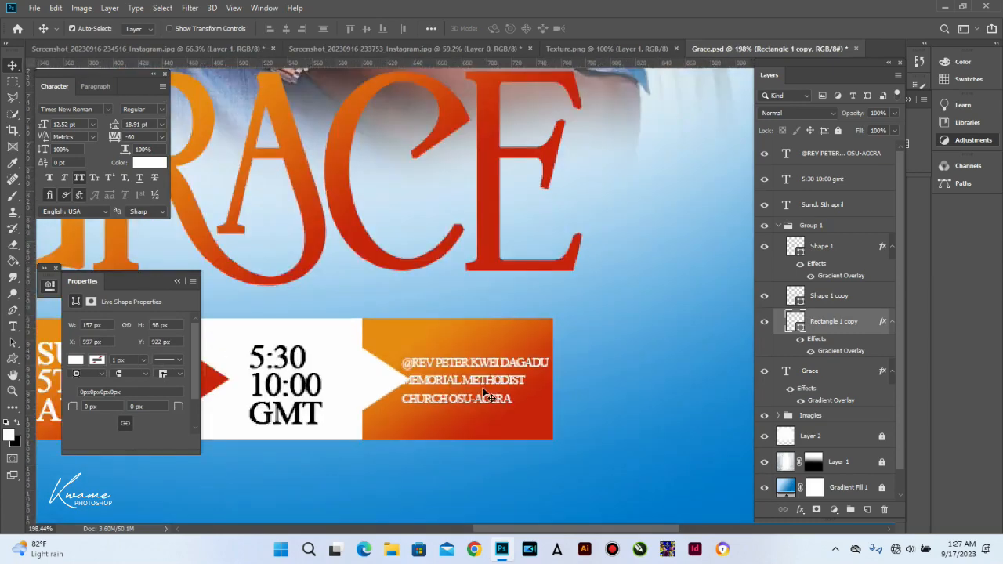
{"action": "scroll", "coordinate": [486, 394], "scroll_direction": "down", "scroll_amount": 1}
{"action": "scroll", "coordinate": [486, 394], "scroll_direction": "down", "scroll_amount": 1}
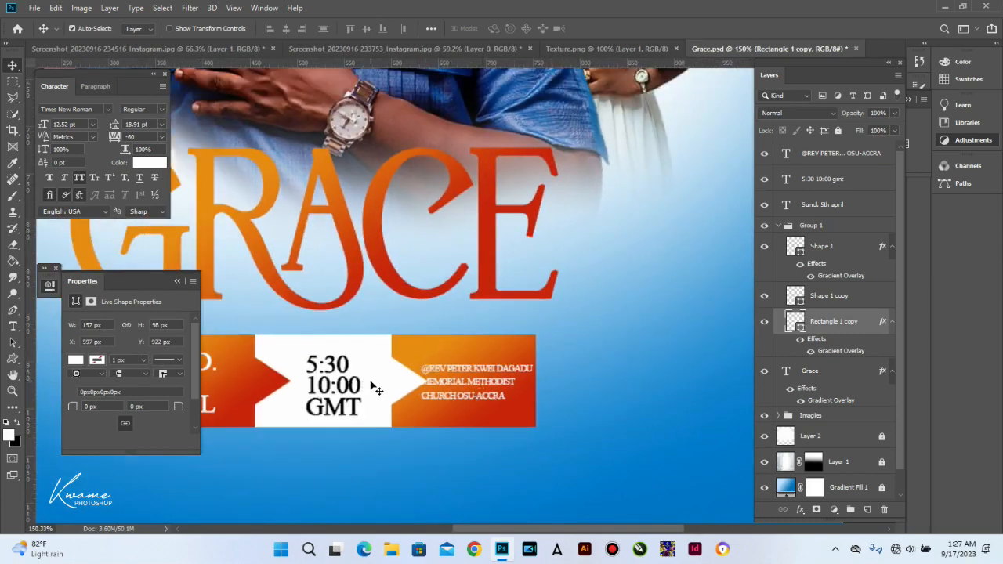
Step: Nudge the white arrow and orange rectangle left, and recentre the 5:30 10:00 GMT time text
{"action": "left_click", "coordinate": [392, 392]}
{"action": "key", "text": "Left"}
{"action": "key", "text": "Left"}
{"action": "key", "text": "Left"}
{"action": "key", "text": "Left"}
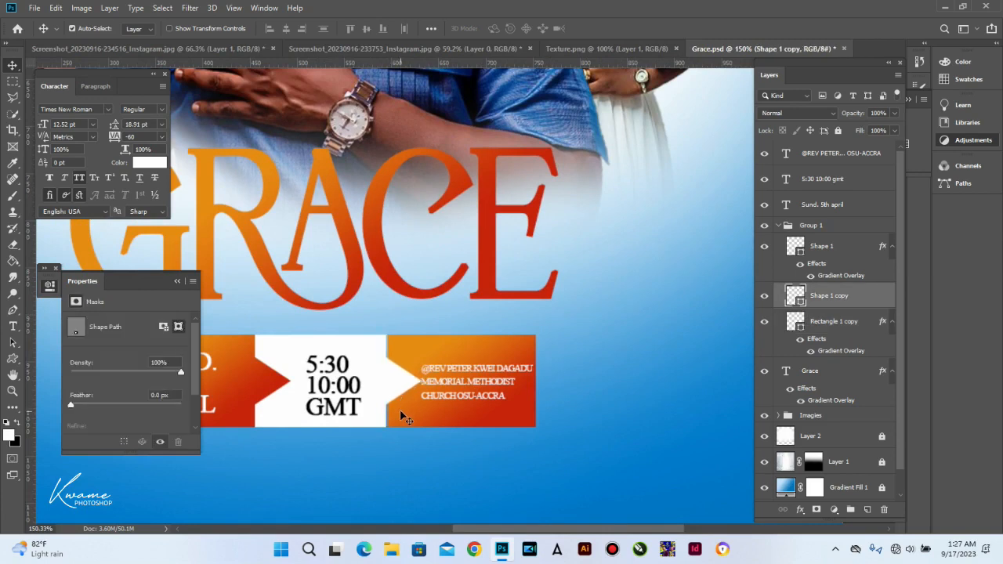
{"action": "left_click", "coordinate": [402, 418]}
{"action": "key", "text": "Left"}
{"action": "key", "text": "Left"}
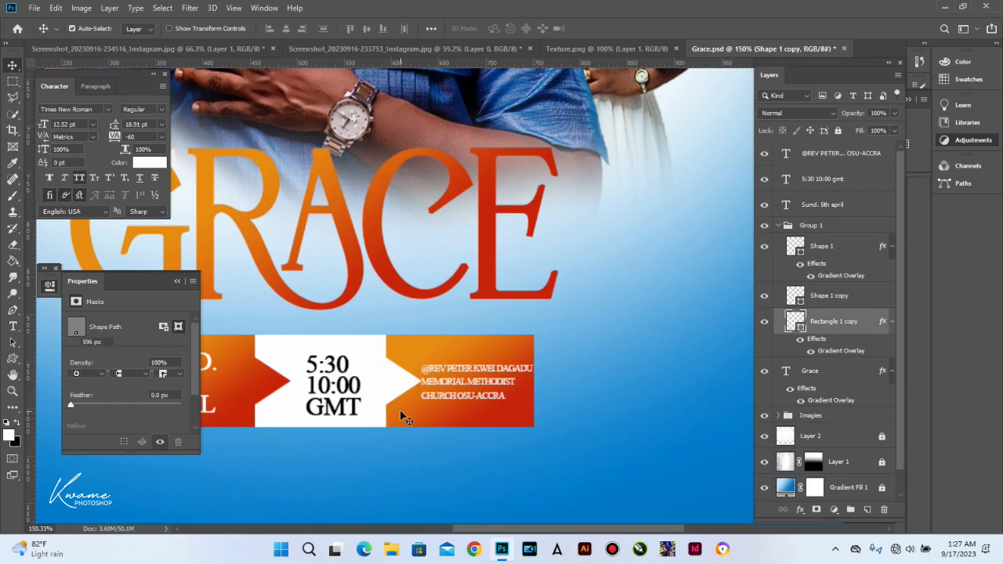
{"action": "scroll", "coordinate": [402, 415], "scroll_direction": "down", "scroll_amount": 2}
{"action": "left_click", "coordinate": [348, 398]}
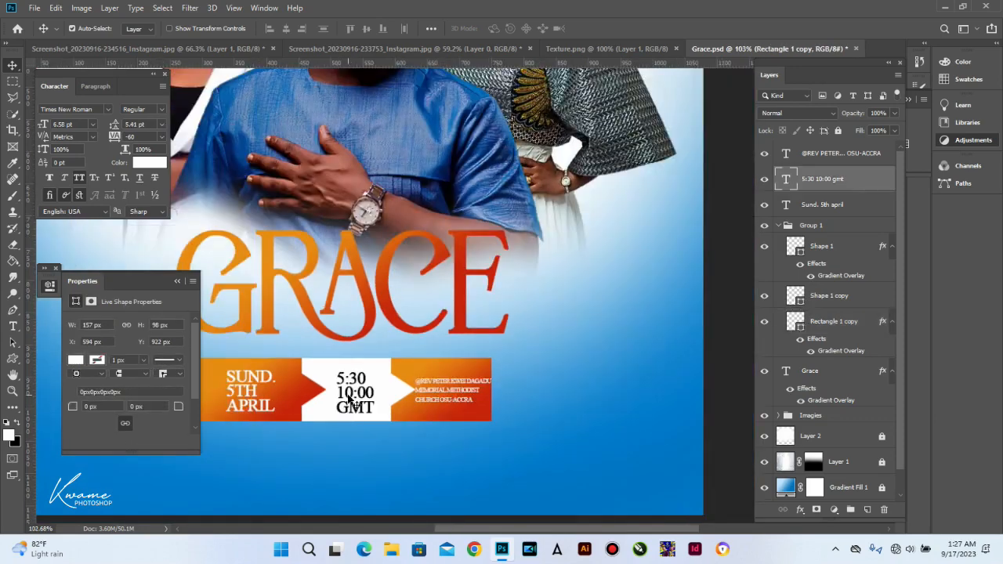
{"action": "key", "text": "Left"}
{"action": "key", "text": "Left"}
{"action": "key", "text": "Left"}
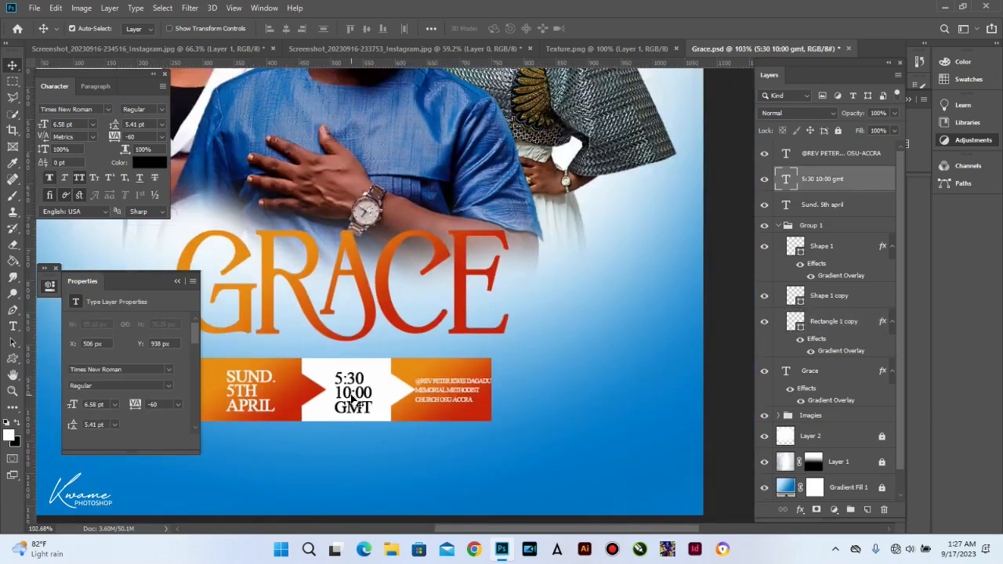
{"action": "key", "text": "Left"}
{"action": "key", "text": "Left"}
{"action": "key", "text": "Right"}
{"action": "key", "text": "Right"}
{"action": "key", "text": "Right"}
{"action": "key", "text": "Right"}
{"action": "key", "text": "Right"}
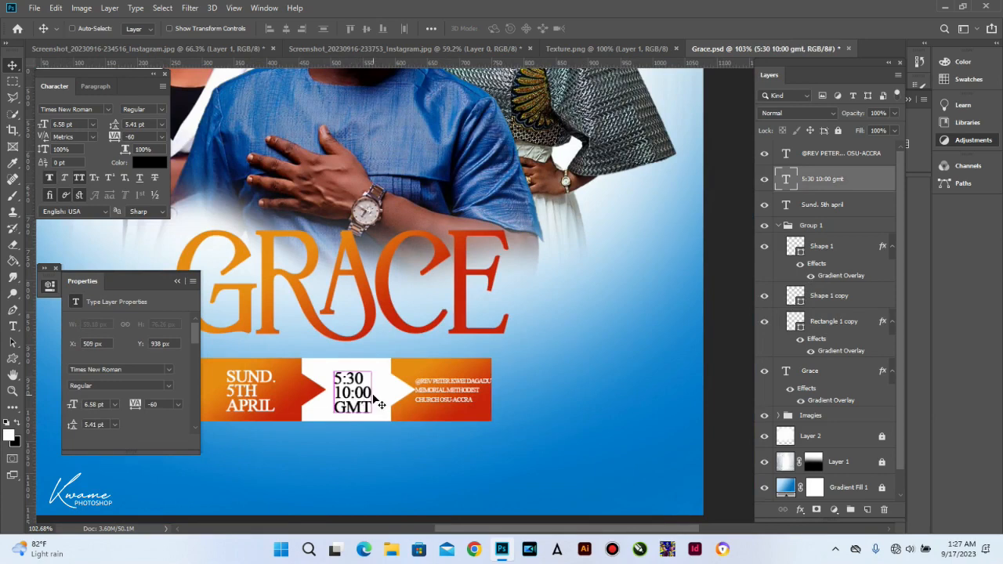
{"action": "key", "text": "Right"}
{"action": "key", "text": "Right"}
{"action": "key", "text": "Right"}
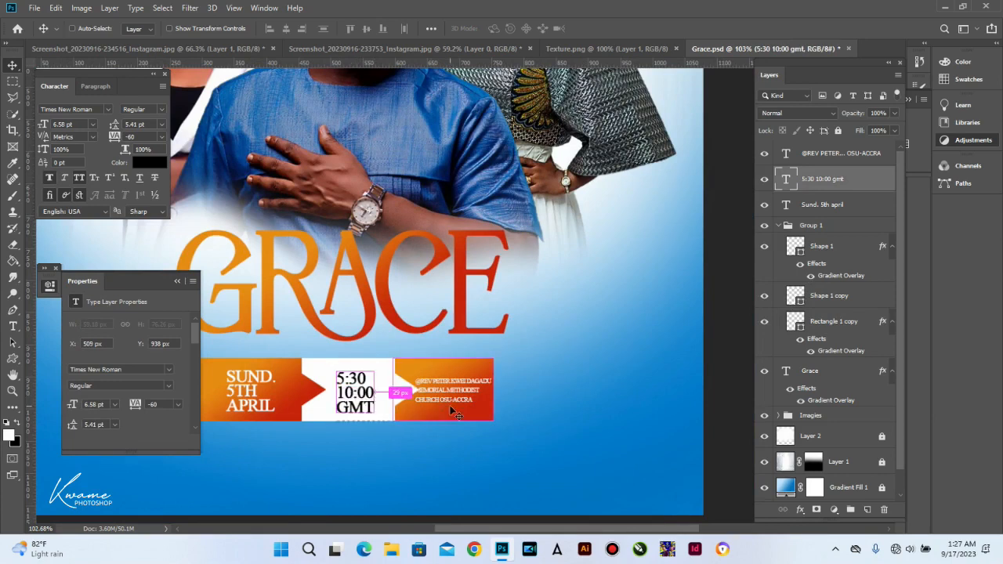
{"action": "key", "text": "ctrl"}
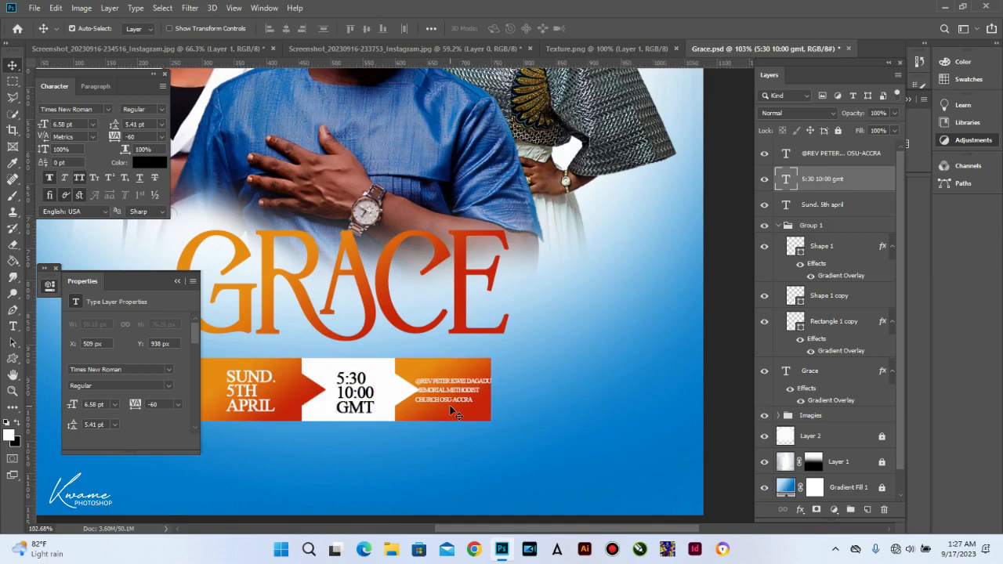
{"action": "scroll", "coordinate": [452, 408], "scroll_direction": "up", "scroll_amount": 1}
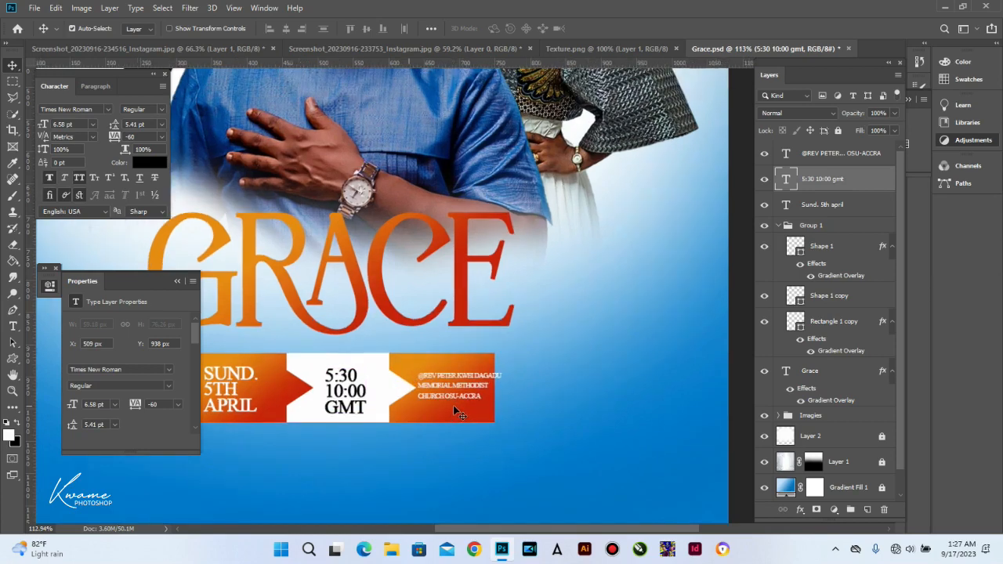
Step: Replace the contact text's first line with the pastor's abbreviated initials and surname
{"action": "left_click", "coordinate": [449, 394], "text": "ctrl"}
{"action": "key", "text": "t"}
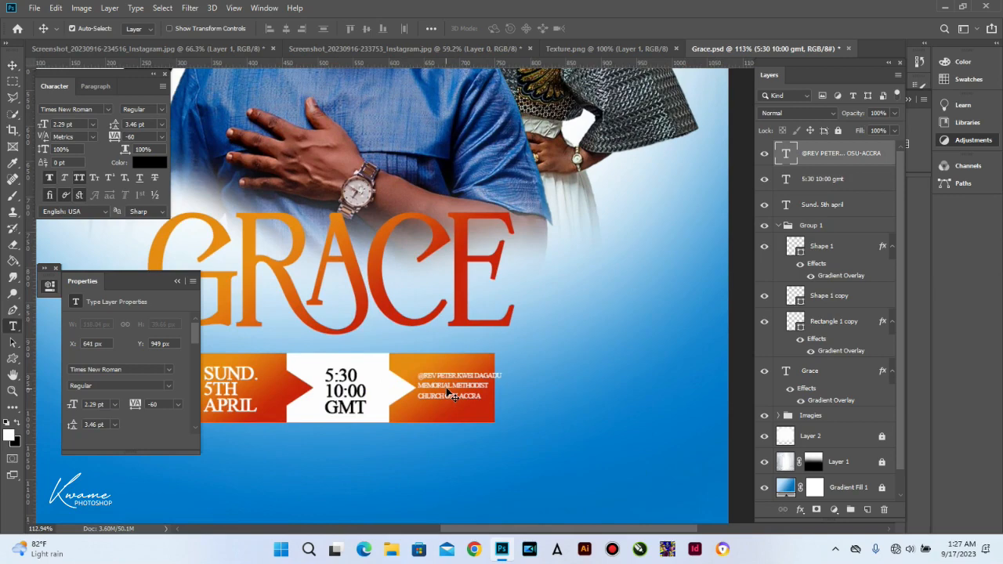
{"action": "left_click", "coordinate": [446, 385]}
{"action": "key", "text": "ctrl+a"}
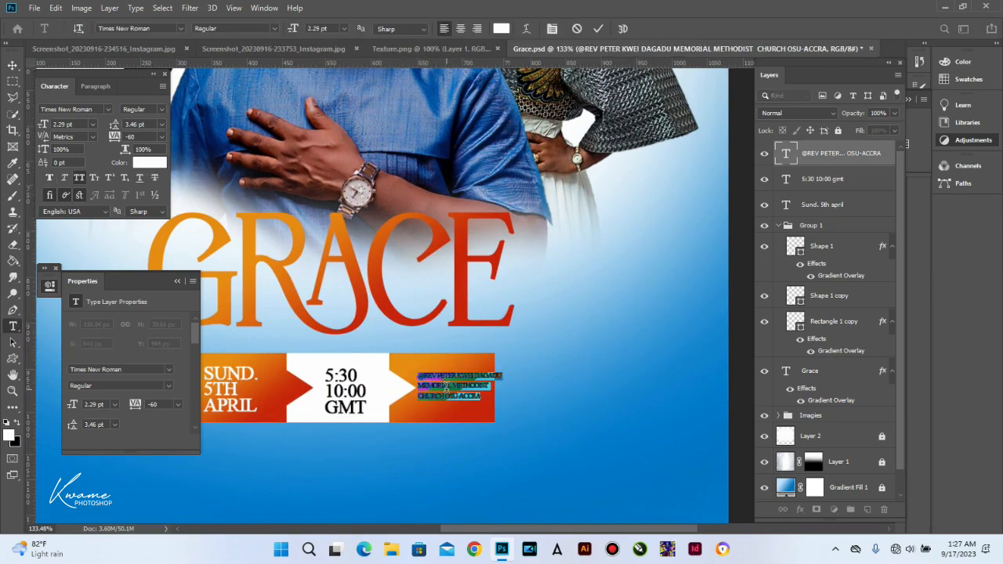
{"action": "scroll", "coordinate": [454, 377], "scroll_direction": "up", "scroll_amount": 2}
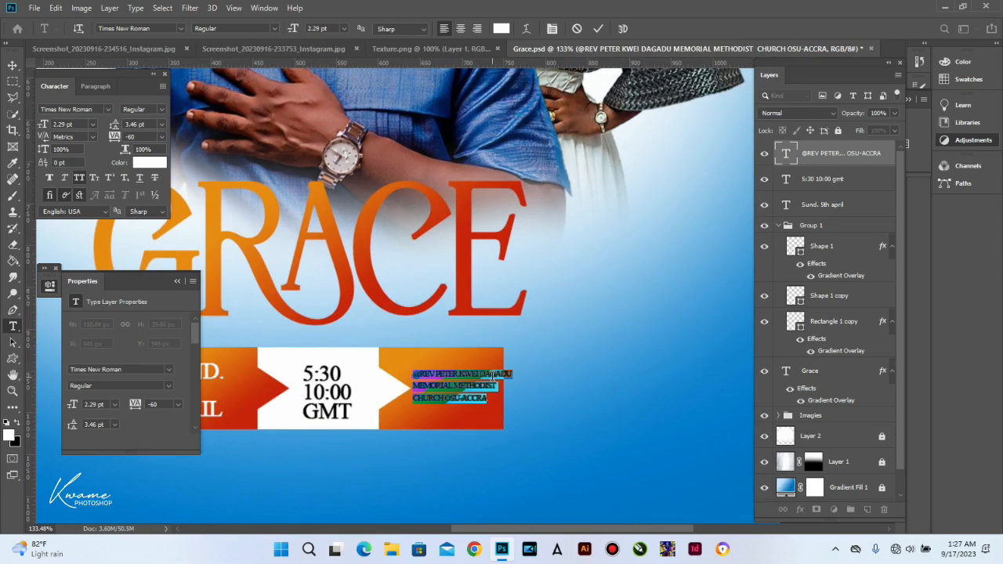
{"action": "left_click_drag", "start_coordinate": [413, 386], "coordinate": [413, 359]}
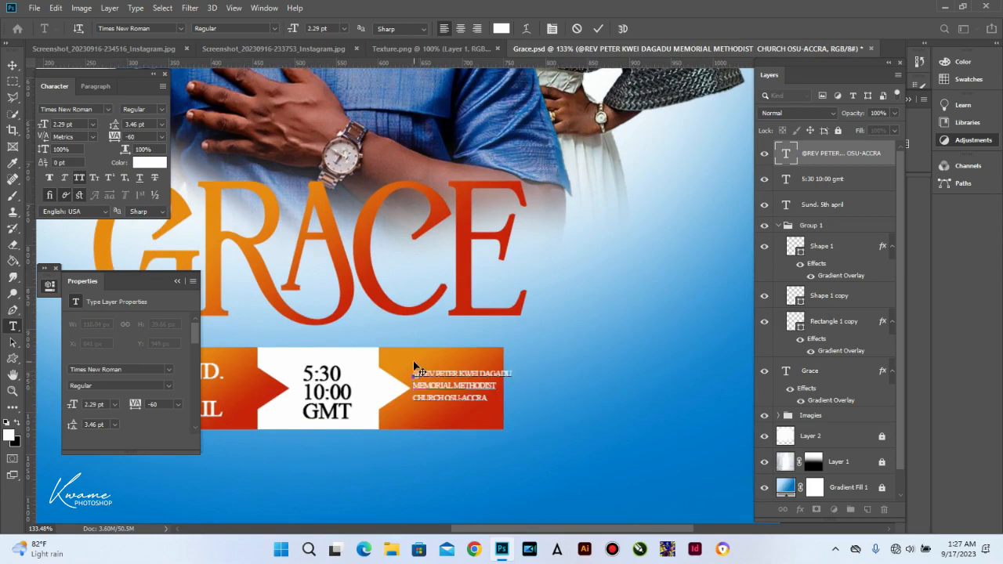
{"action": "key", "text": "BackSpace"}
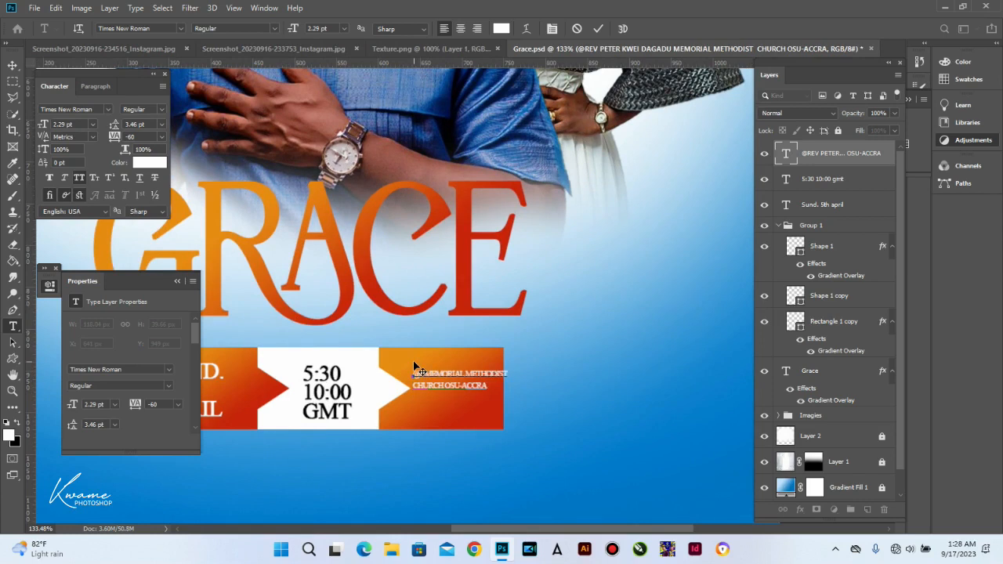
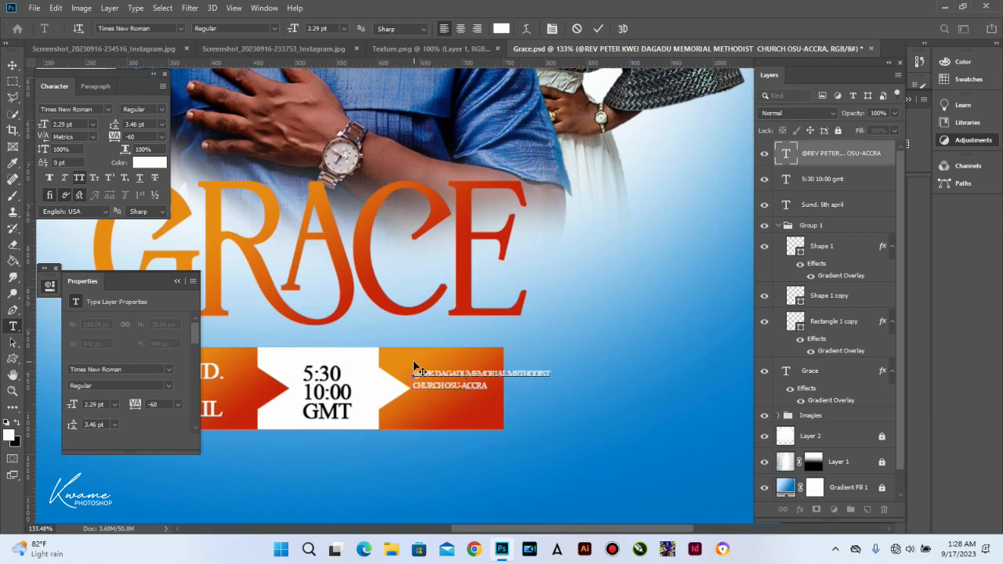
{"action": "left_click", "coordinate": [14, 65]}
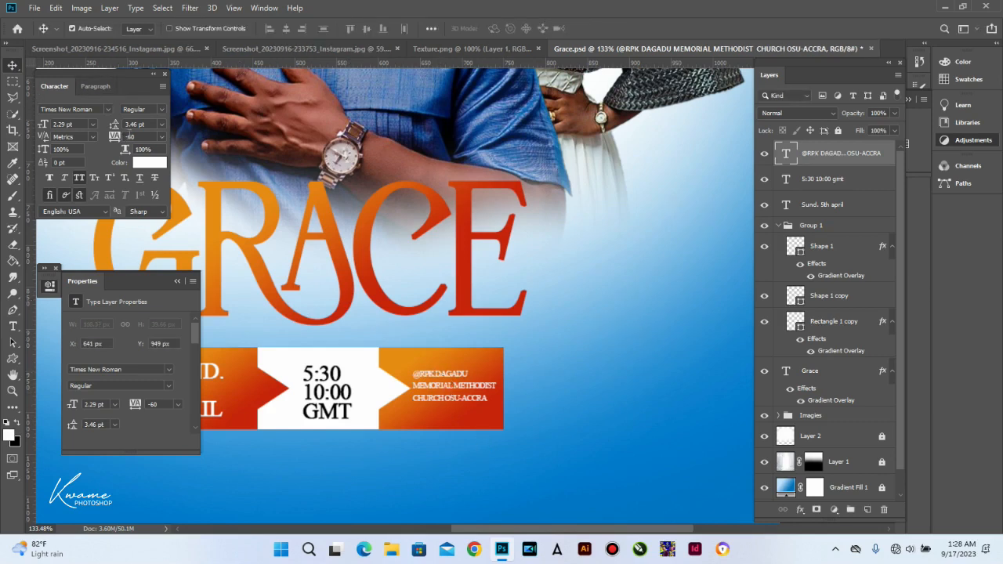
Step: Set the contact text's tracking from -60 to 0
{"action": "left_click", "coordinate": [116, 139]}
{"action": "type", "text": "0"}
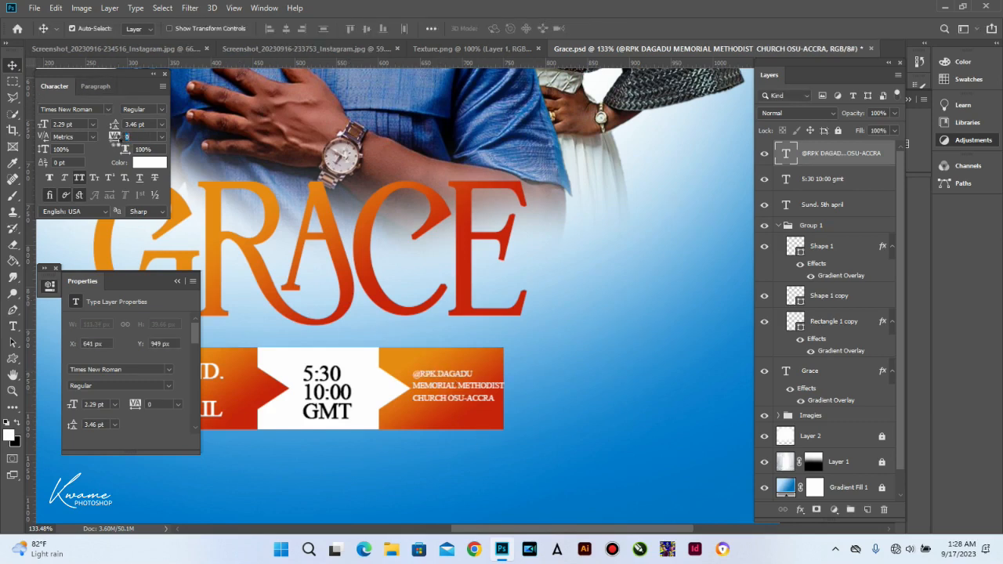
{"action": "left_click", "coordinate": [432, 417]}
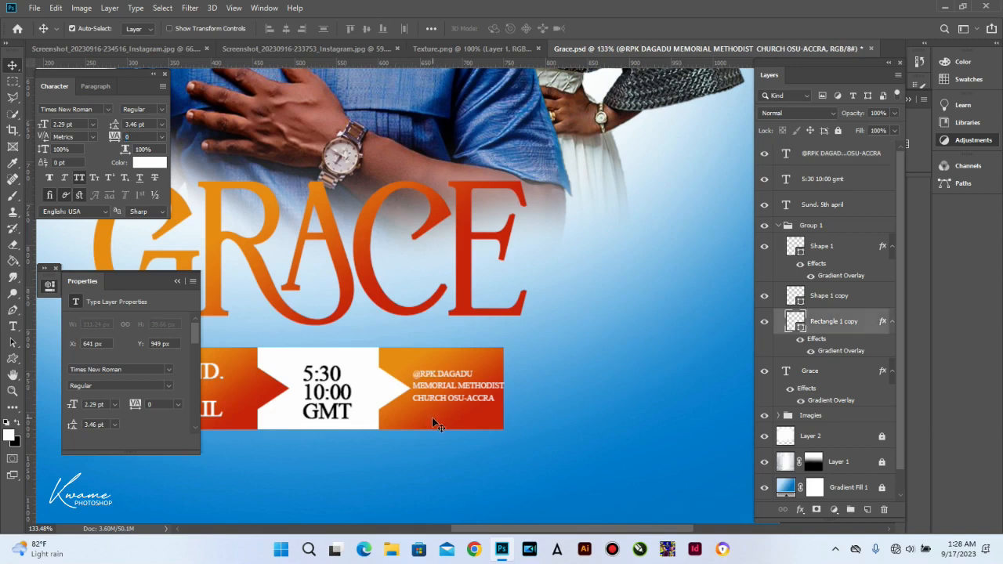
Step: Widen the orange banner rectangle a few pixels to the right
{"action": "key", "text": "ctrl+t"}
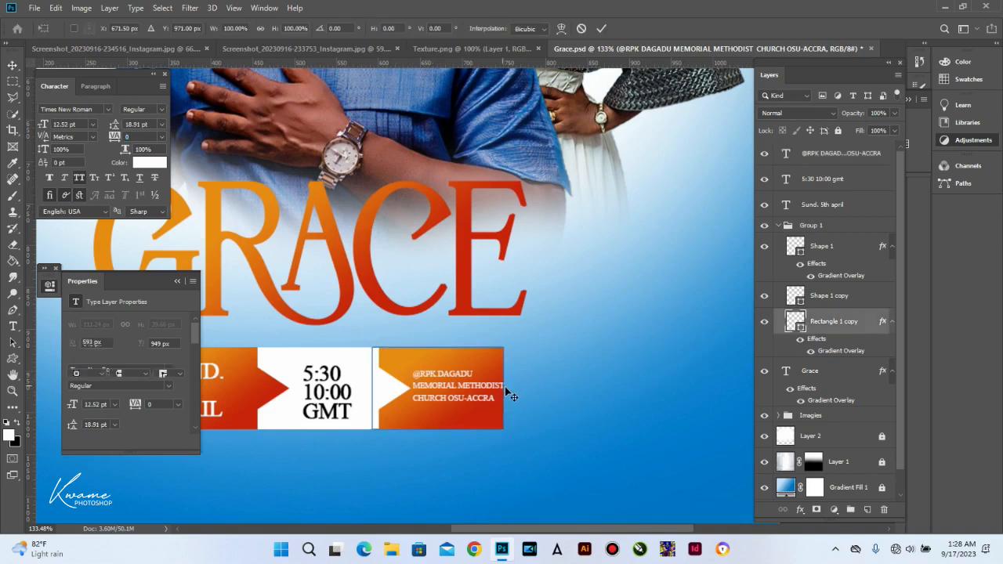
{"action": "left_click_drag", "start_coordinate": [512, 389], "coordinate": [515, 389]}
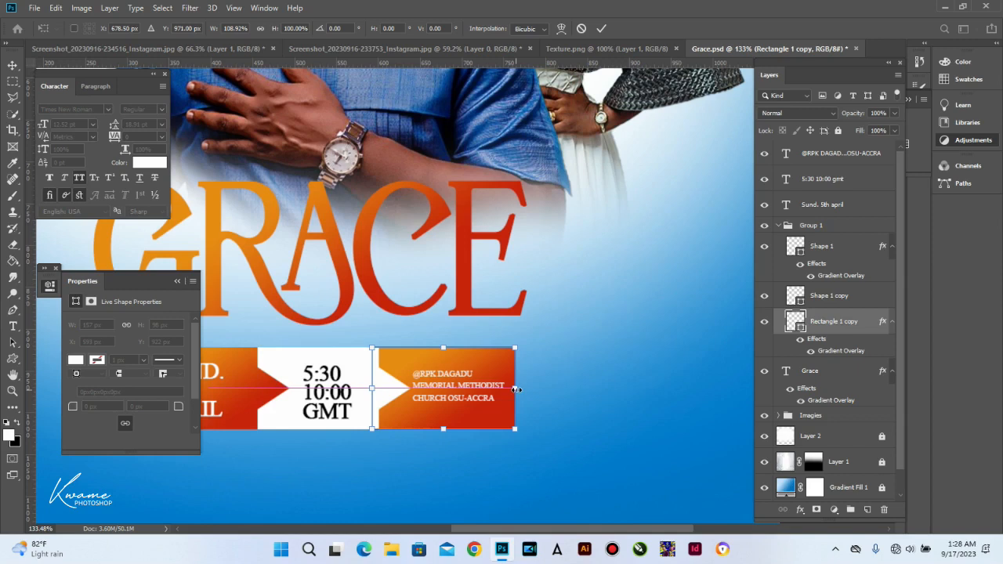
{"action": "left_click", "coordinate": [459, 400]}
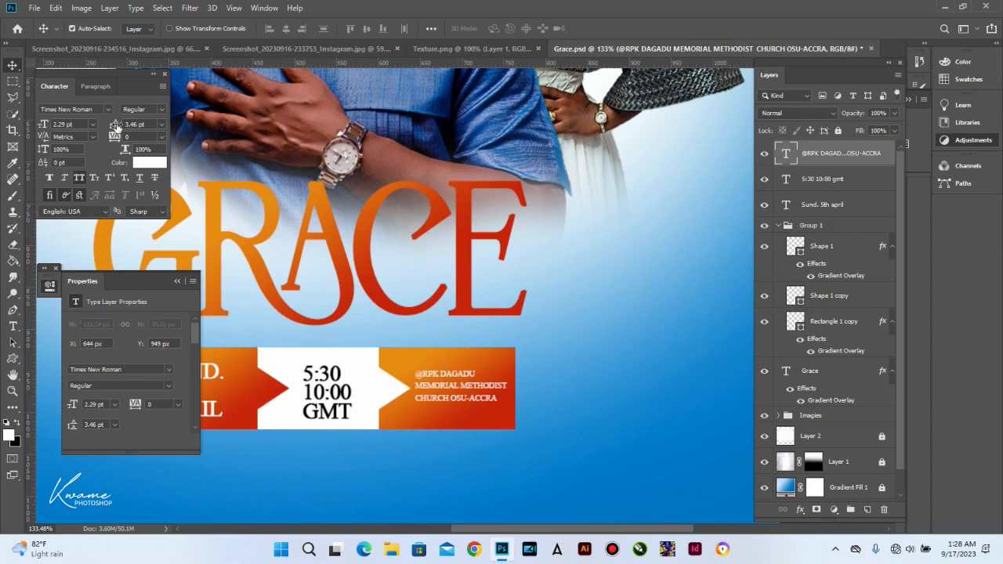
Step: Set the contact text's leading to 3 pt and nudge it 1 px right and down
{"action": "left_click", "coordinate": [115, 127]}
{"action": "key", "text": "Down"}
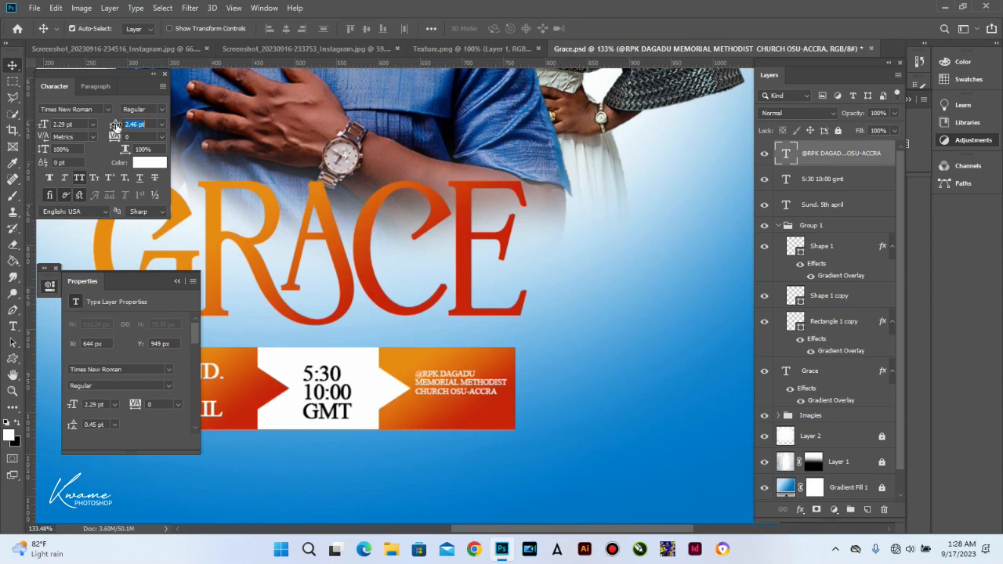
{"action": "key", "text": "Up"}
{"action": "key", "text": "Right"}
{"action": "left_click", "coordinate": [151, 124]}
{"action": "type", "text": "3"}
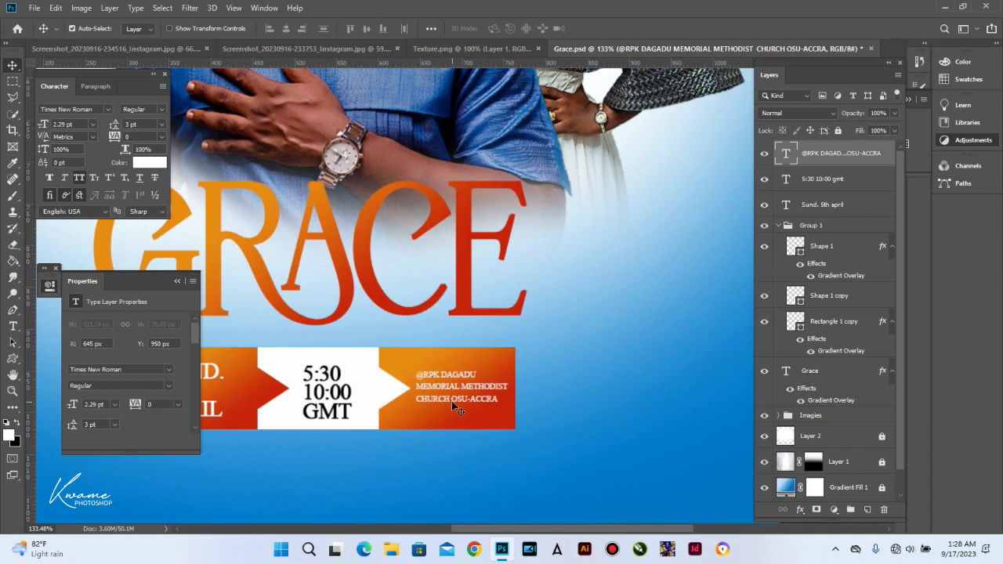
{"action": "key", "text": "Down"}
Step: Nudge the church text 1 px right into place
{"action": "key", "text": "Right"}
{"action": "scroll", "coordinate": [460, 386], "scroll_direction": "down", "scroll_amount": 3}
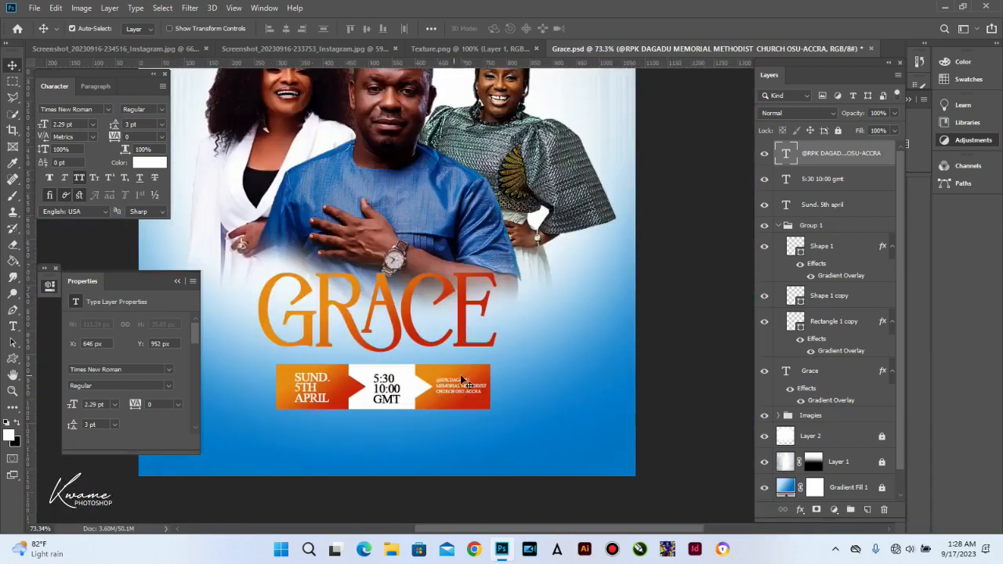
{"action": "scroll", "coordinate": [462, 415], "scroll_direction": "up", "scroll_amount": 2}
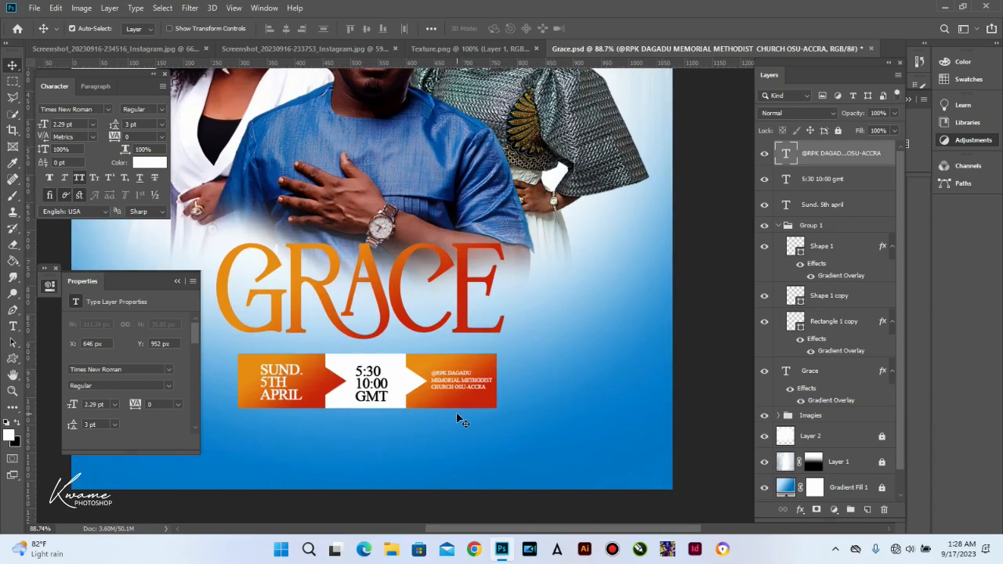
{"action": "scroll", "coordinate": [462, 420], "scroll_direction": "down", "scroll_amount": 3}
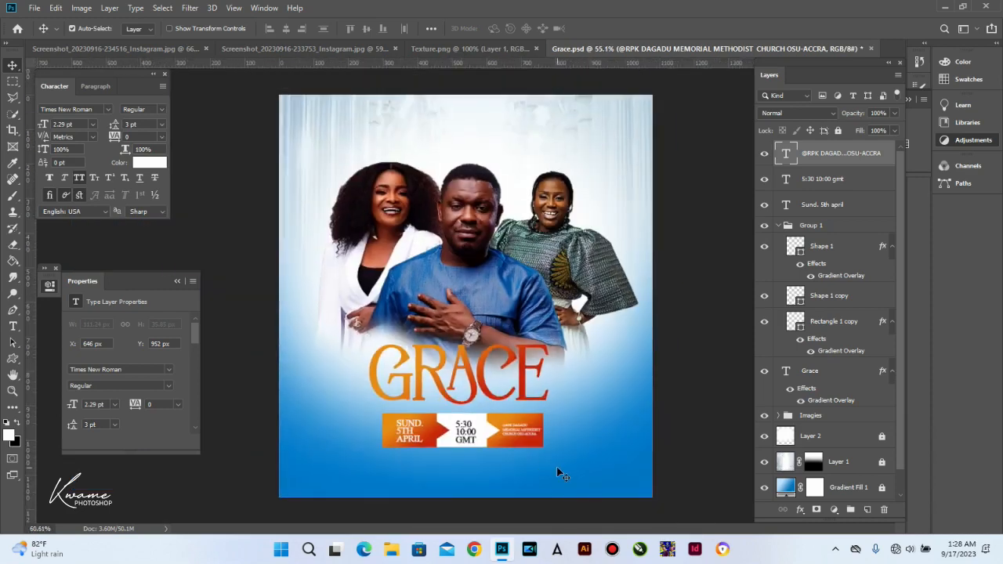
{"action": "scroll", "coordinate": [558, 474], "scroll_direction": "up", "scroll_amount": 2}
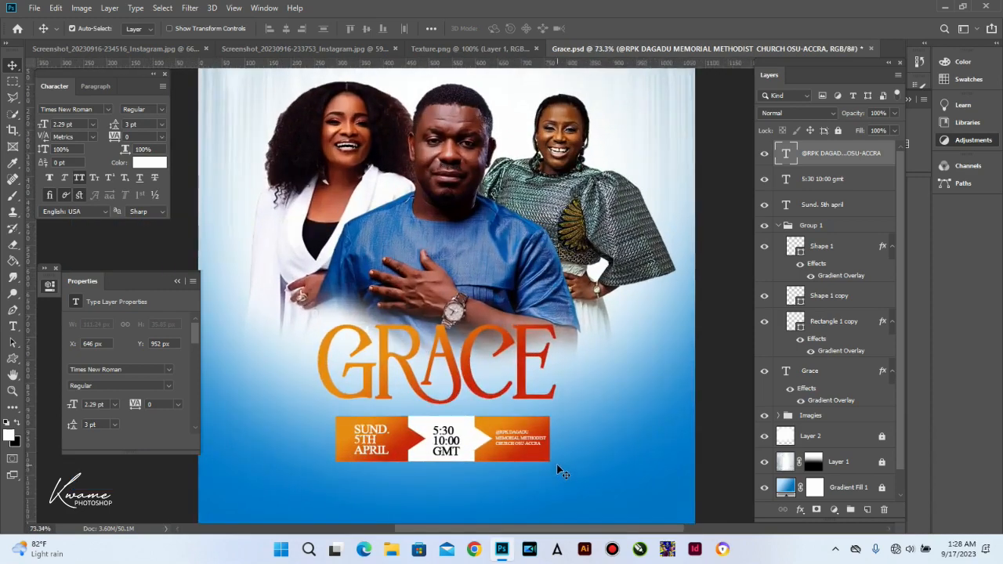
{"action": "scroll", "coordinate": [543, 462], "scroll_direction": "up", "scroll_amount": 3}
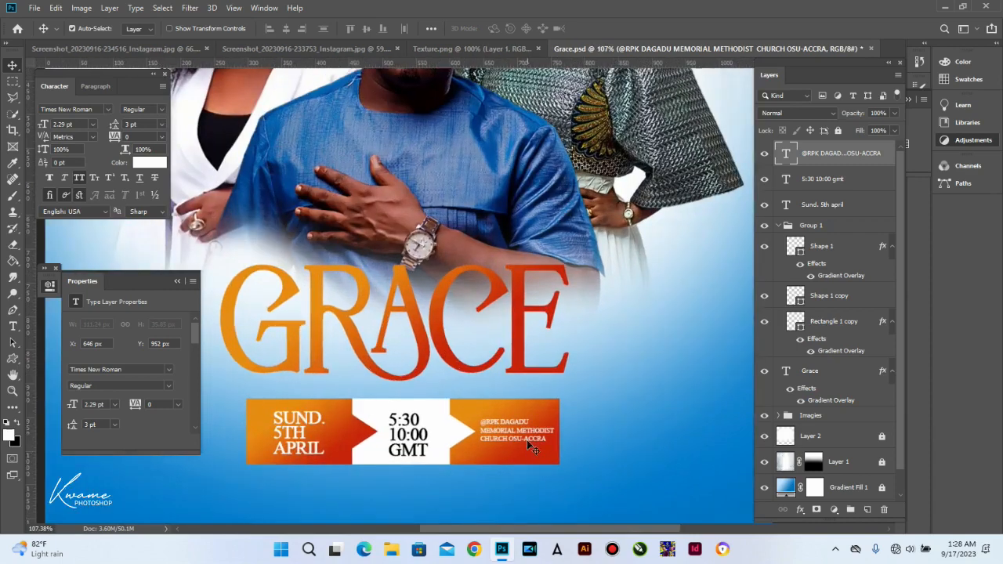
Step: Remove MEMORIAL and OSU-ACCRA from the church text and drag it larger to fill the orange end
{"action": "double_click", "coordinate": [515, 430]}
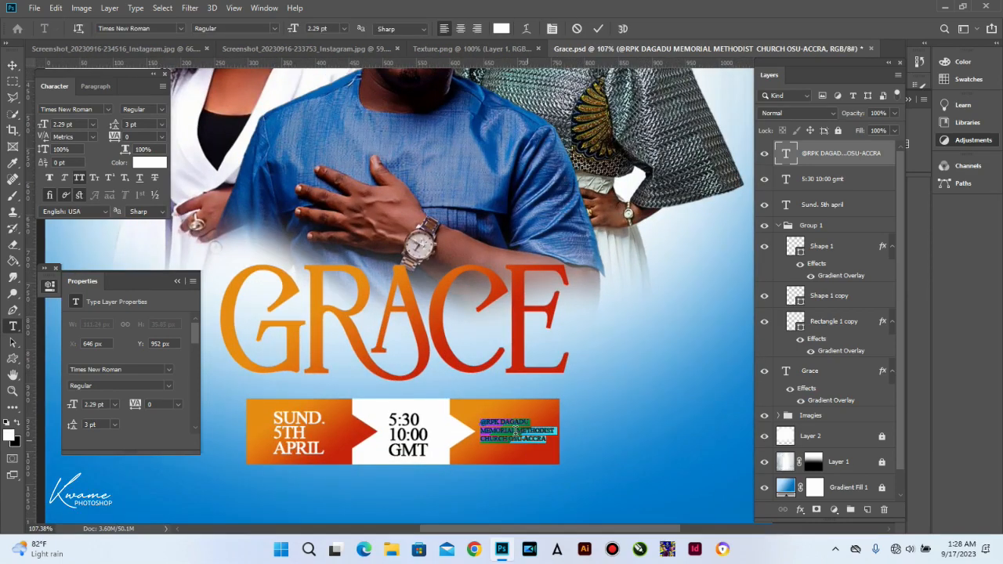
{"action": "left_click_drag", "start_coordinate": [516, 430], "coordinate": [440, 430]}
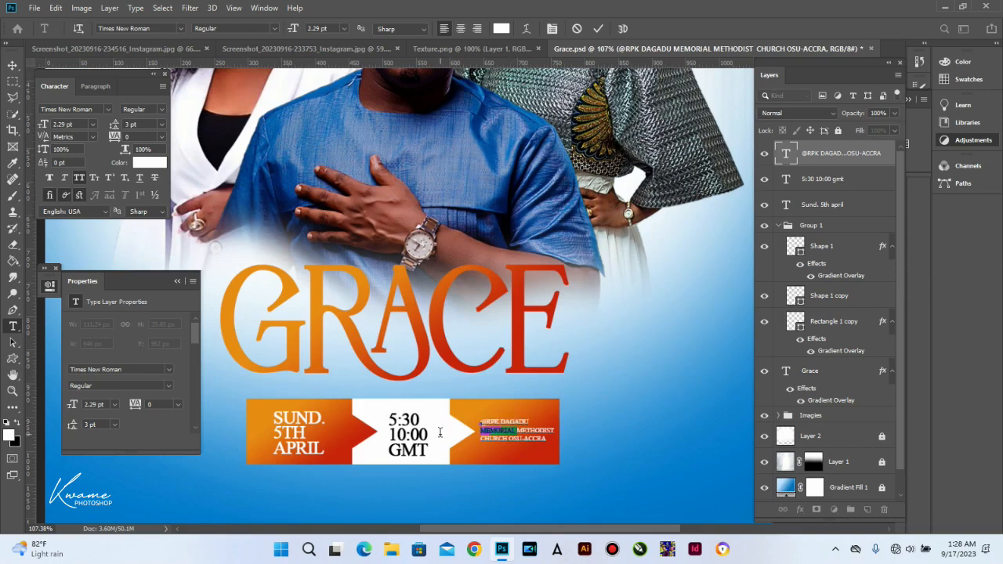
{"action": "key", "text": "BackSpace"}
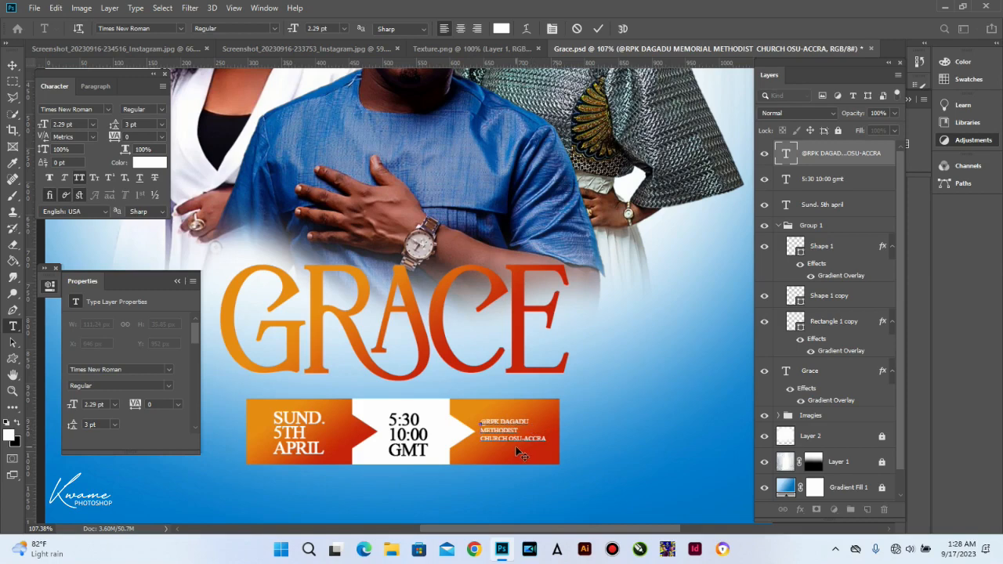
{"action": "left_click_drag", "start_coordinate": [508, 436], "coordinate": [547, 439]}
{"action": "left_click", "coordinate": [13, 64]}
{"action": "key", "text": "ctrl+t"}
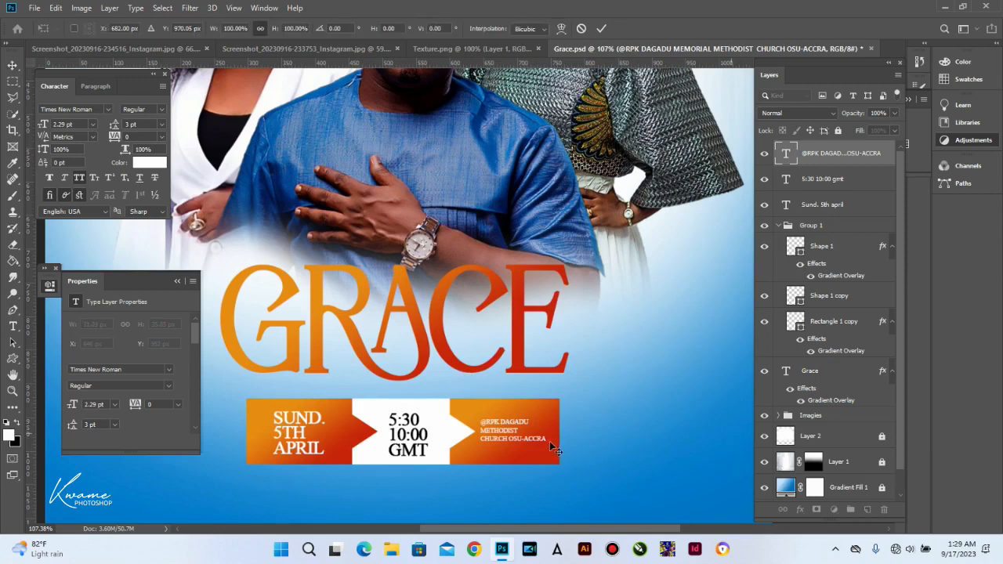
{"action": "left_click_drag", "start_coordinate": [531, 444], "coordinate": [545, 451]}
Step: Commit the church text enlargement to 3.14 pt with 4.12 pt leading
{"action": "key", "text": "Return"}
{"action": "scroll", "coordinate": [544, 449], "scroll_direction": "down", "scroll_amount": 2}
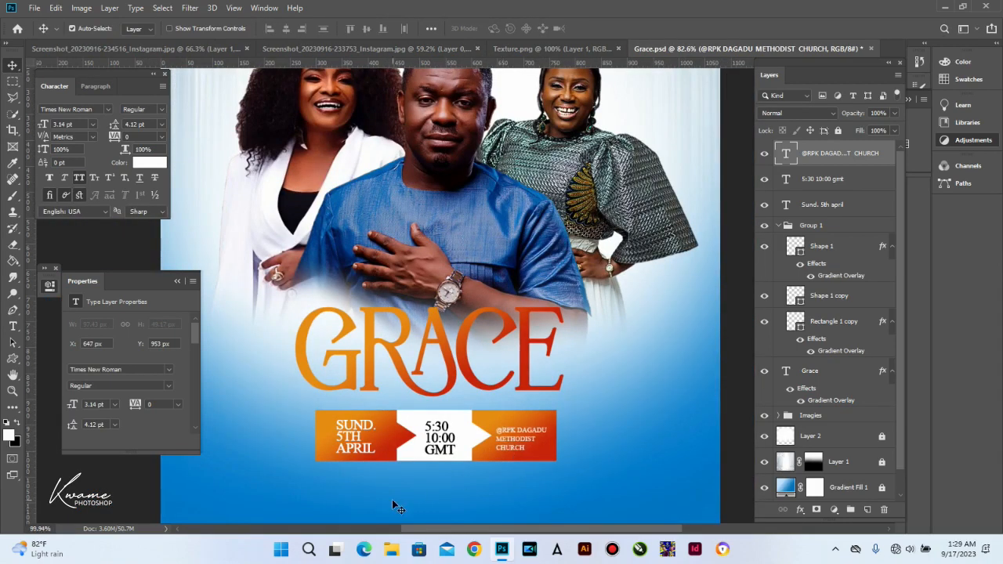
{"action": "scroll", "coordinate": [392, 499], "scroll_direction": "up", "scroll_amount": 2}
{"action": "scroll", "coordinate": [388, 421], "scroll_direction": "down", "scroll_amount": 3}
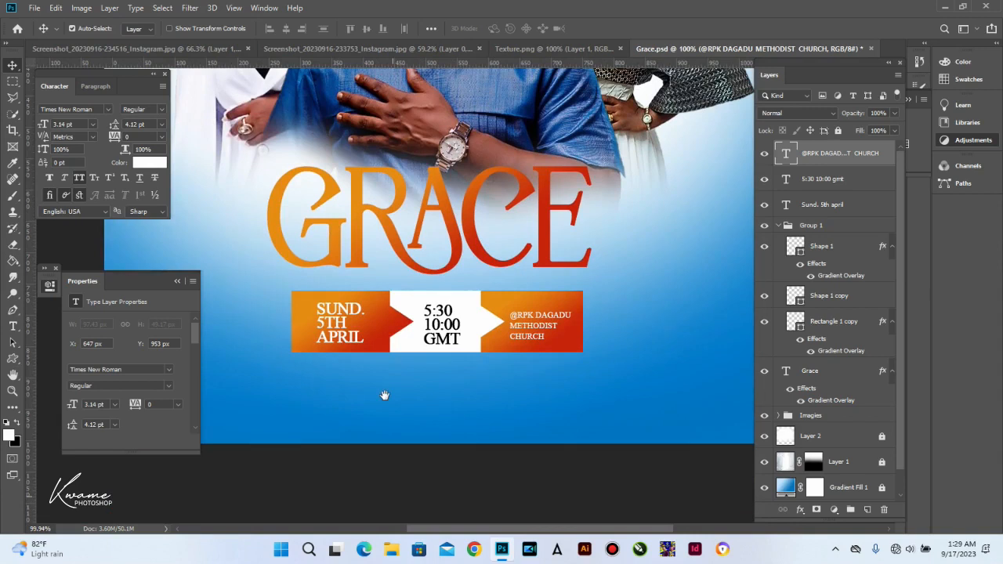
{"action": "left_click", "coordinate": [12, 359]}
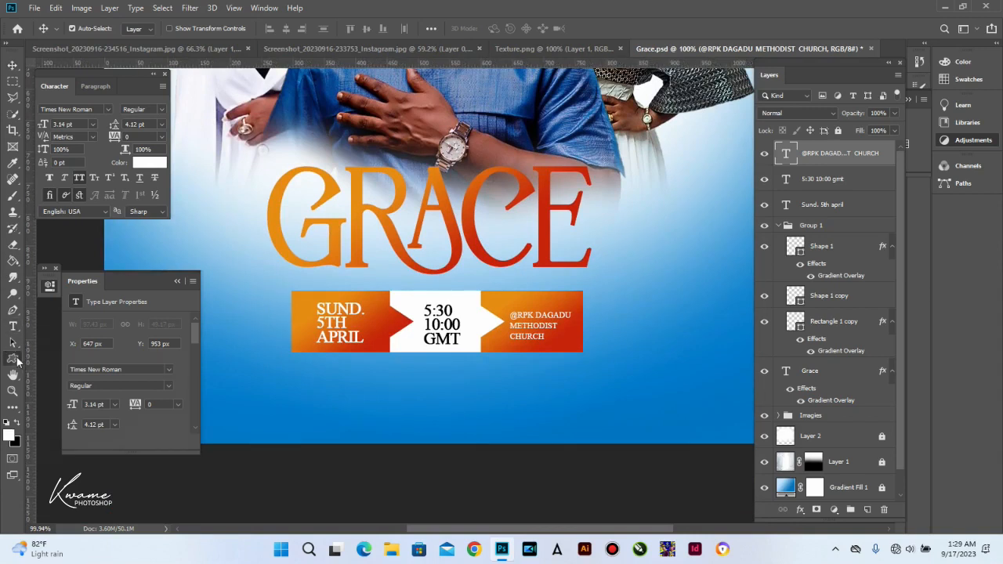
Step: Draw a 159 px white bar under the banner and add a copy widened to about 302 px
{"action": "left_click", "coordinate": [69, 358]}
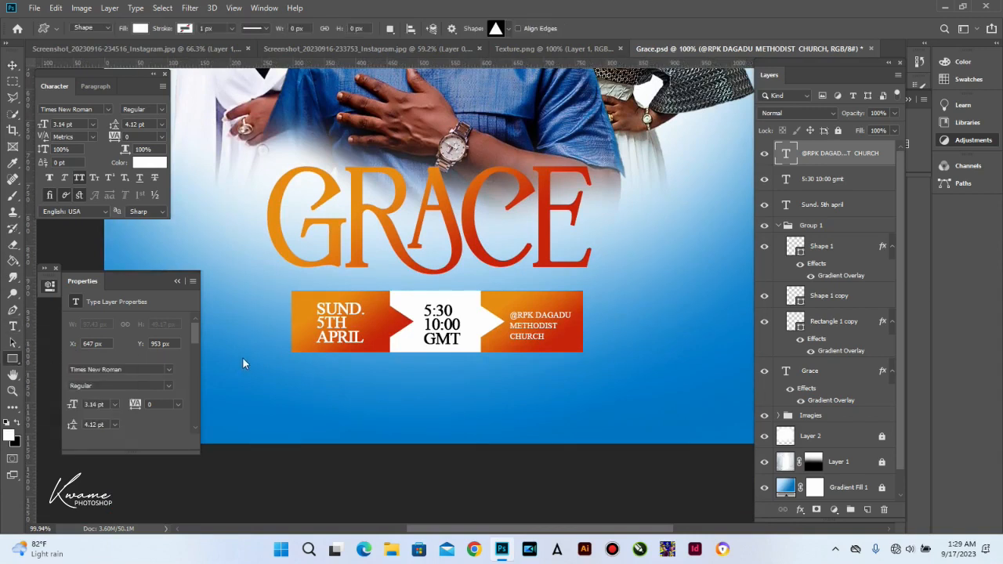
{"action": "left_click_drag", "start_coordinate": [291, 359], "coordinate": [391, 376]}
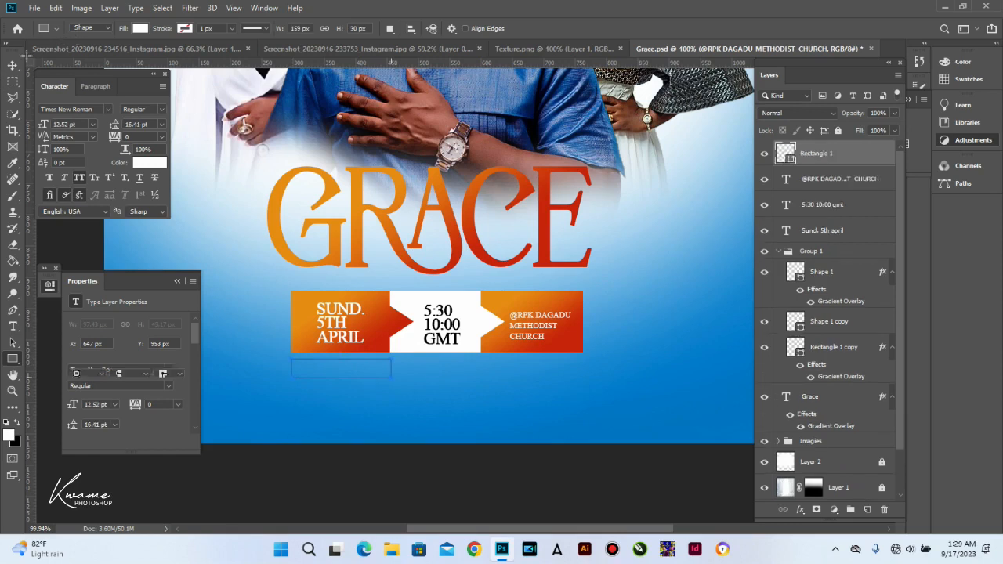
{"action": "left_click", "coordinate": [13, 65]}
{"action": "left_click_drag", "start_coordinate": [378, 379], "coordinate": [482, 377]}
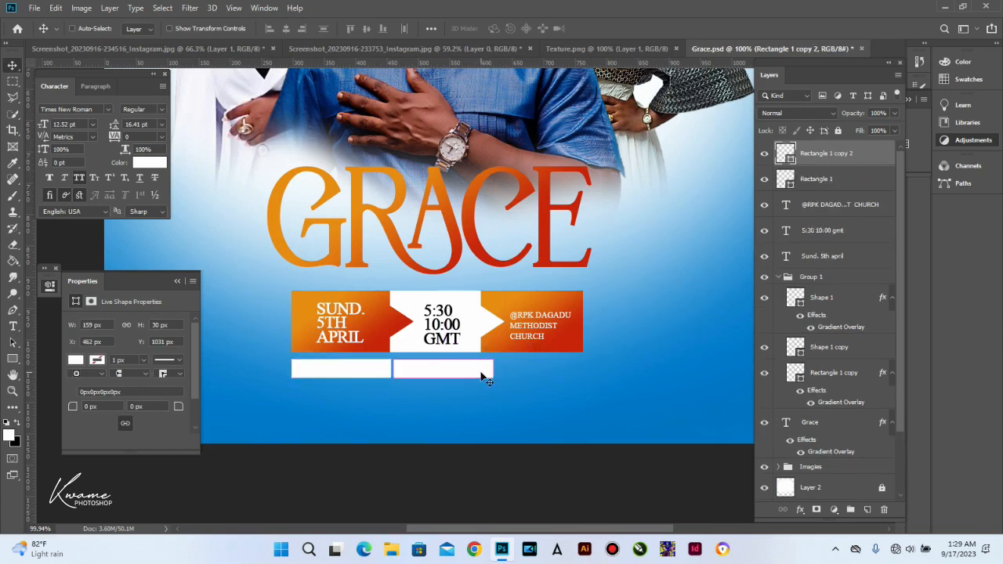
{"action": "key", "text": "ctrl+t"}
{"action": "left_click_drag", "start_coordinate": [492, 369], "coordinate": [583, 362]}
{"action": "key", "text": "Return"}
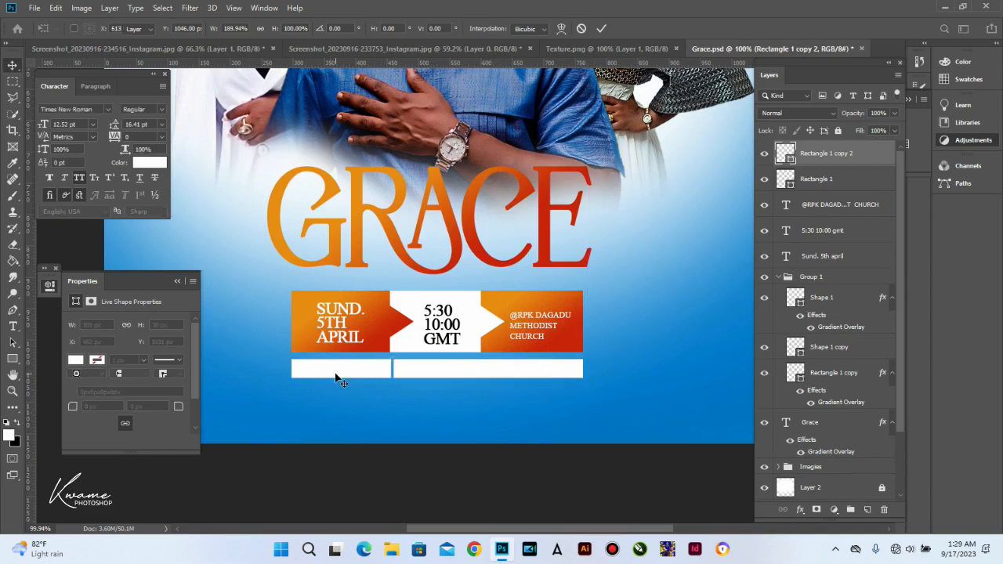
{"action": "left_click", "coordinate": [336, 376]}
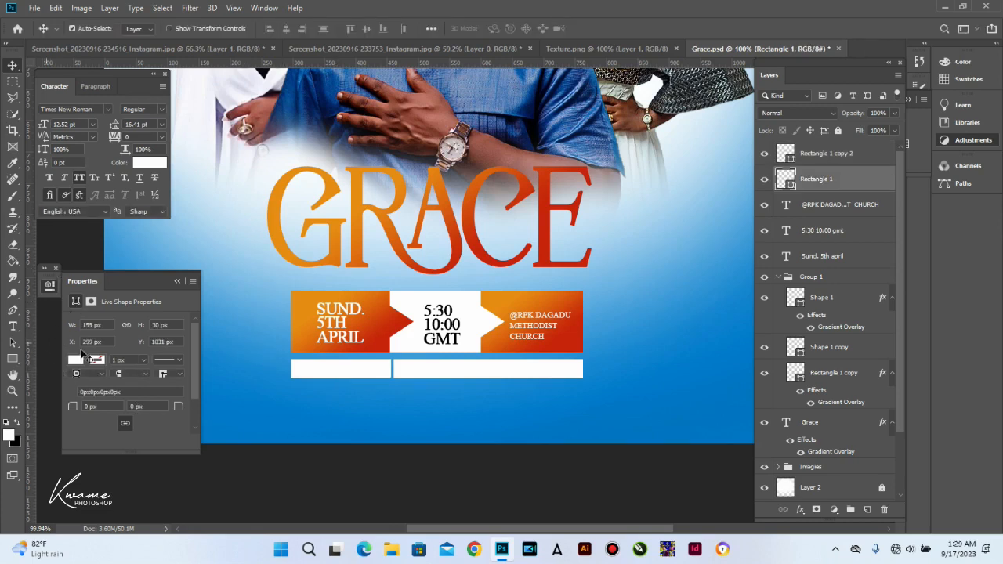
Step: Fill the short left bar light blue and the wider right bar dark blue
{"action": "left_click", "coordinate": [13, 359]}
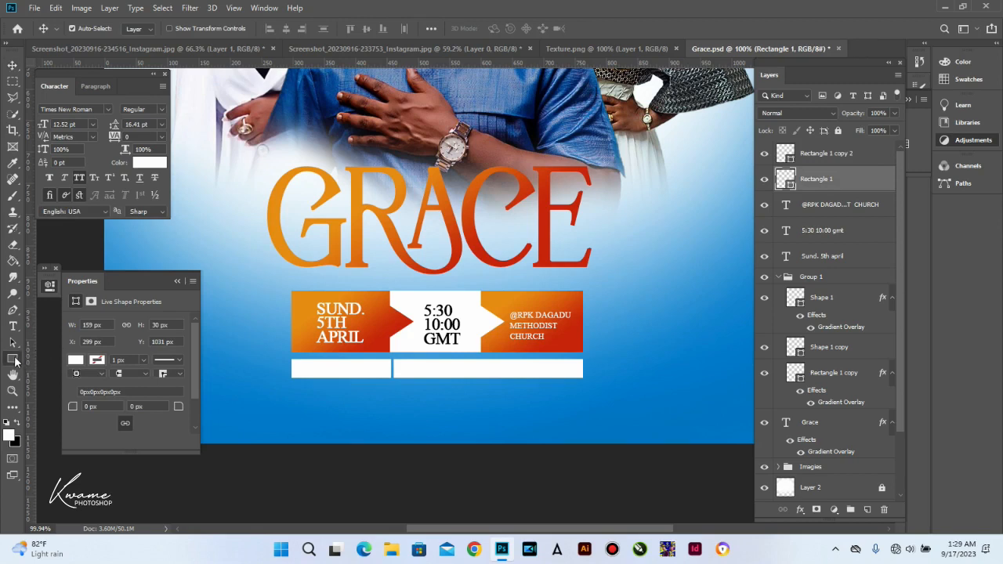
{"action": "left_click", "coordinate": [141, 29]}
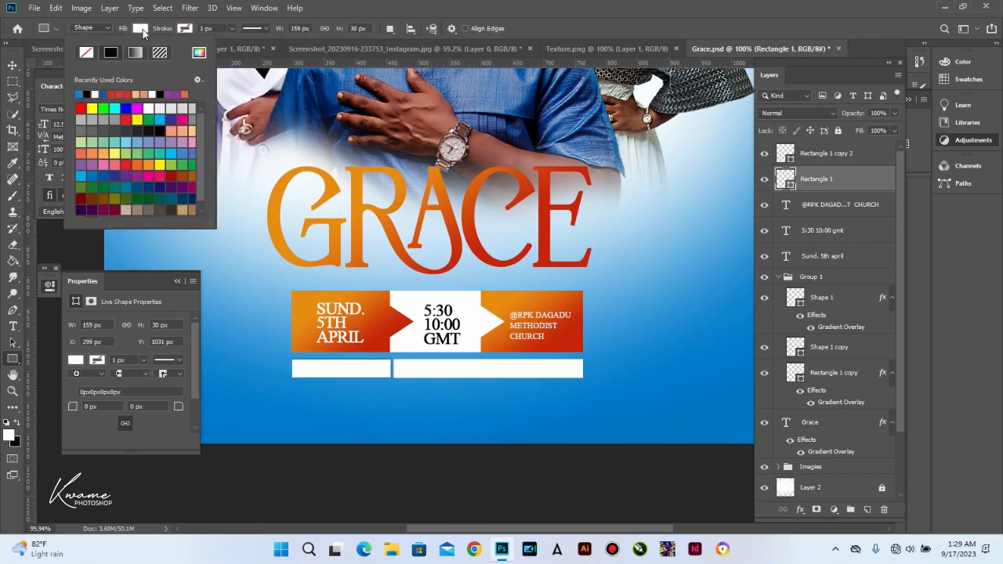
{"action": "left_click", "coordinate": [80, 93]}
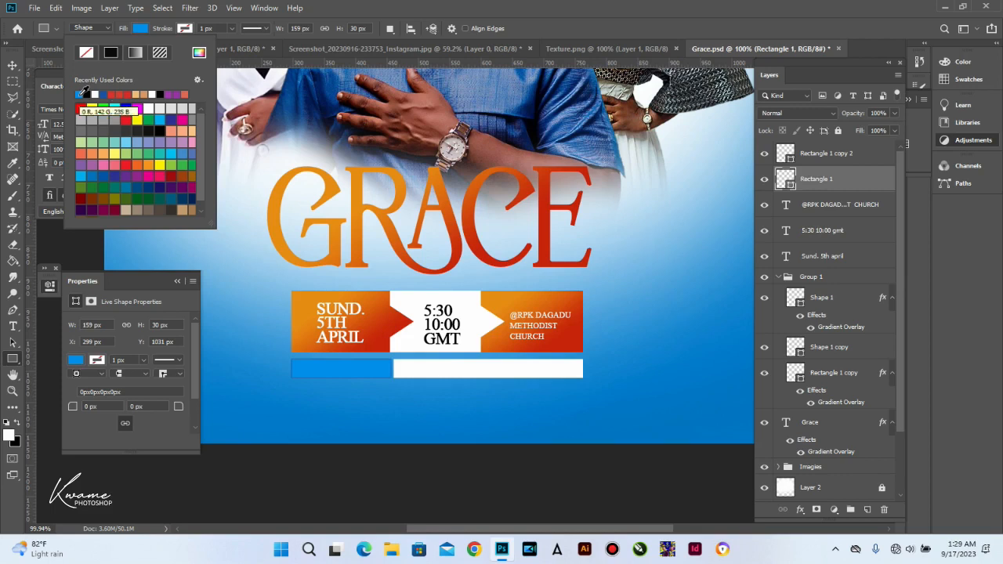
{"action": "left_click", "coordinate": [816, 161]}
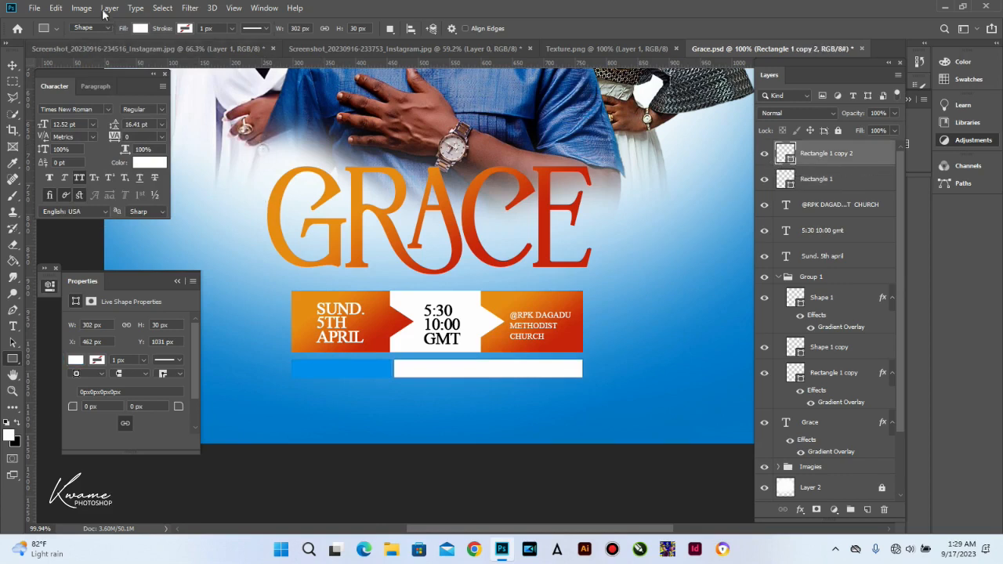
{"action": "left_click", "coordinate": [146, 29]}
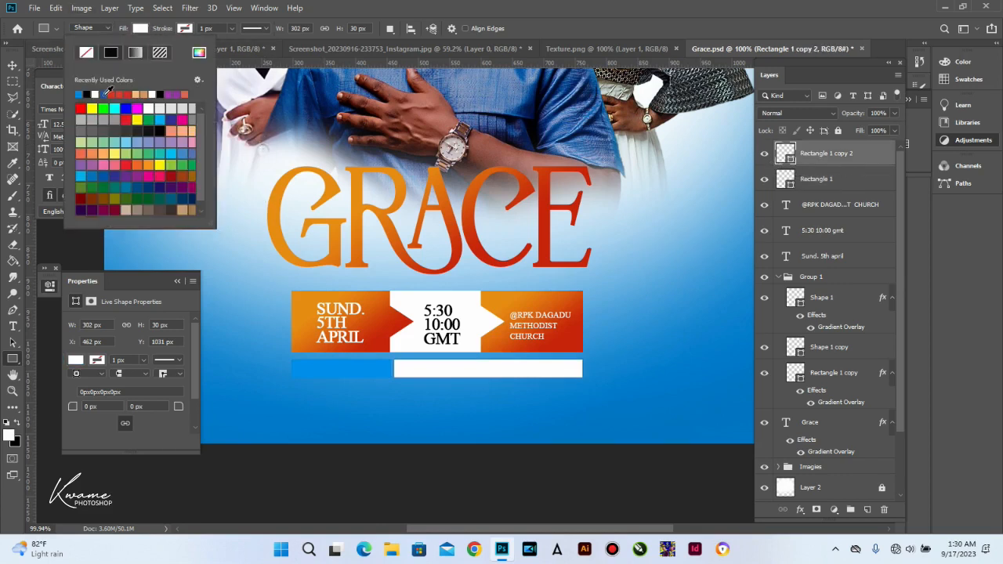
{"action": "left_click", "coordinate": [105, 92]}
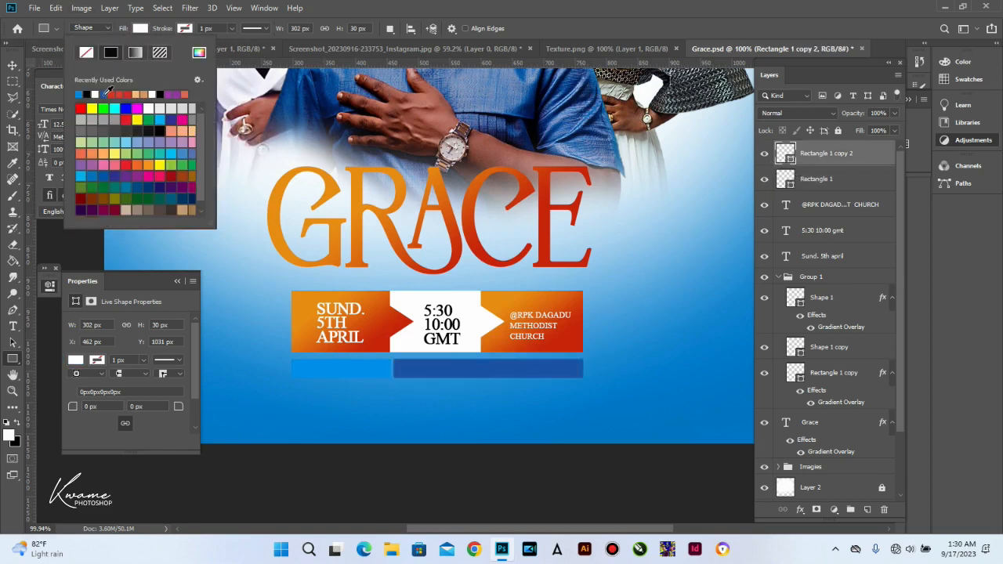
{"action": "left_click", "coordinate": [13, 65]}
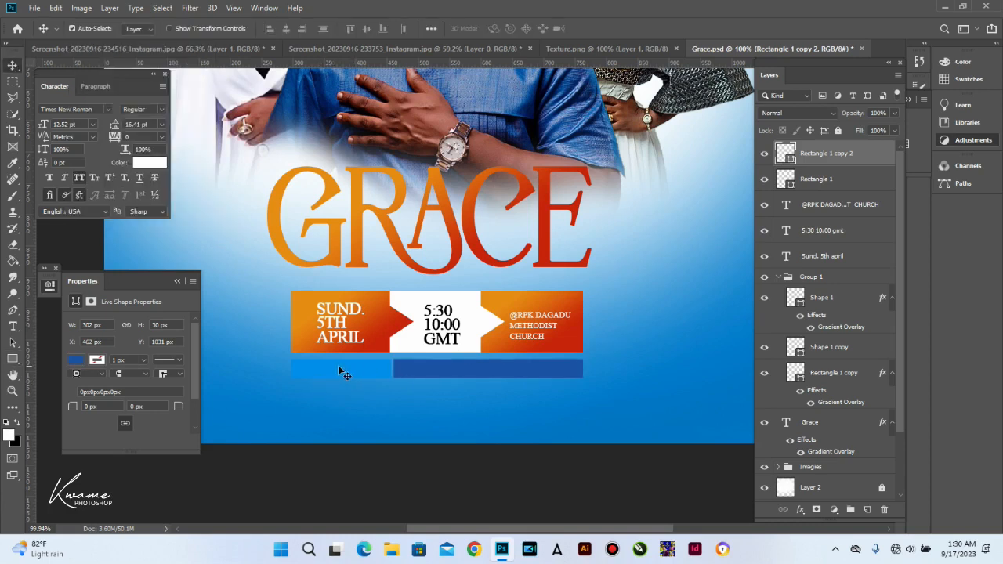
{"action": "left_click", "coordinate": [12, 326]}
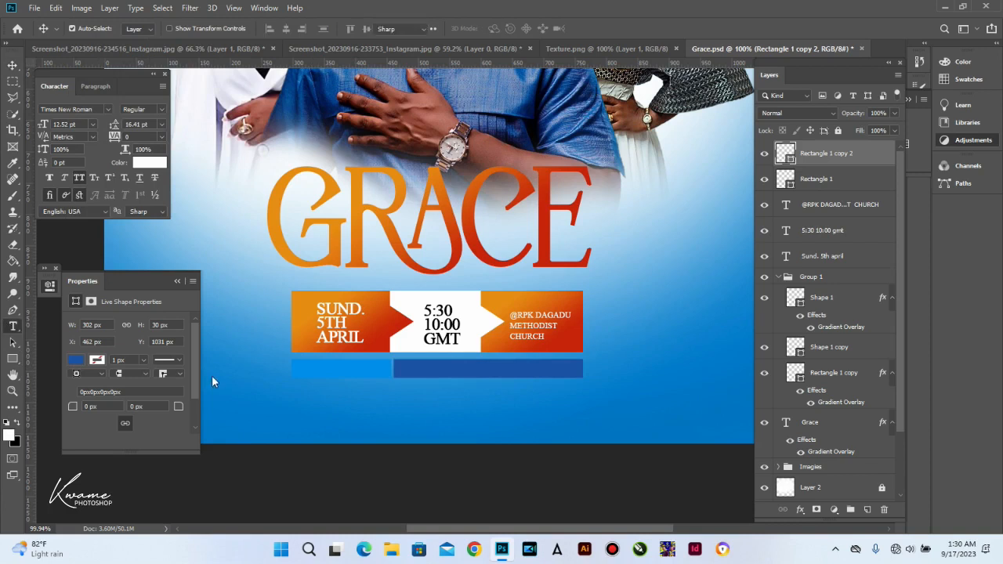
Step: Add a white Nexa Bold FOR ALL WORKS line below the bars at 5.52 pt
{"action": "left_click", "coordinate": [324, 412]}
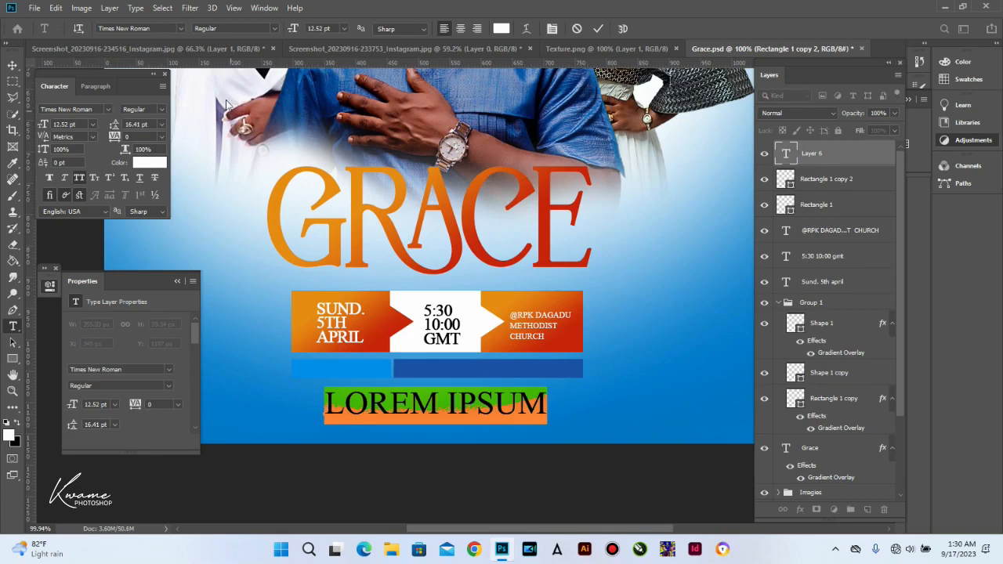
{"action": "left_click", "coordinate": [168, 29]}
{"action": "type", "text": "NEXA"}
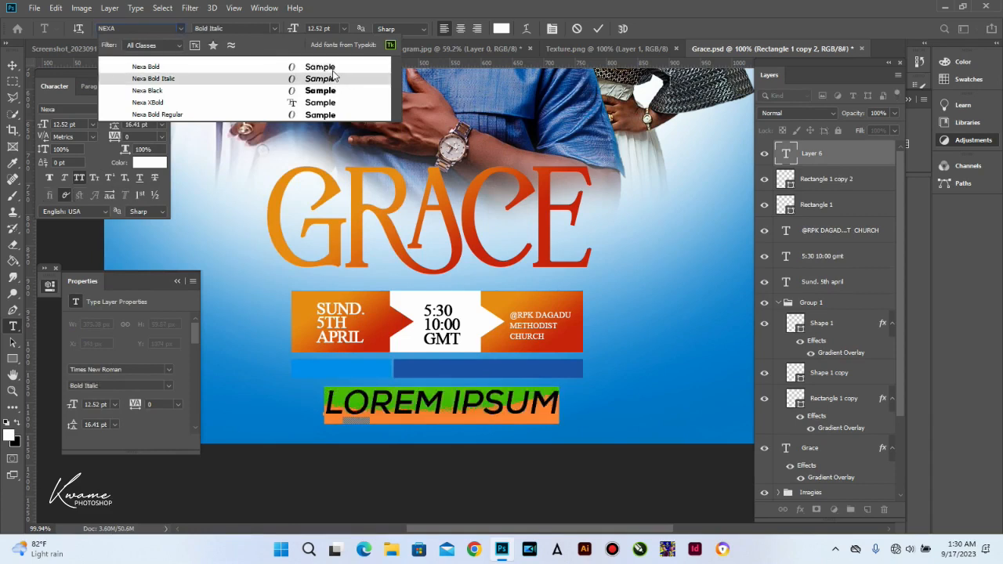
{"action": "key", "text": "Up"}
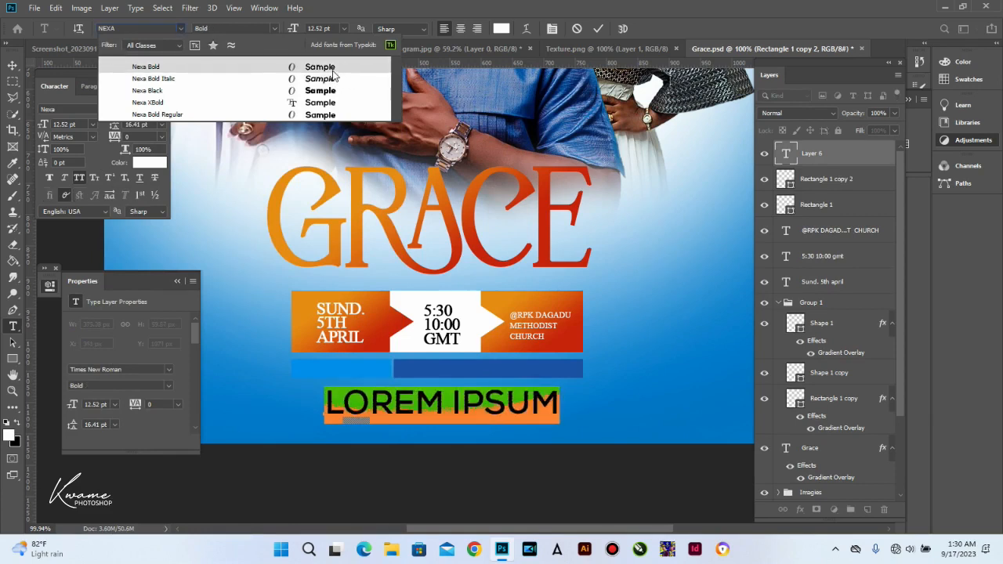
{"action": "left_click", "coordinate": [316, 115]}
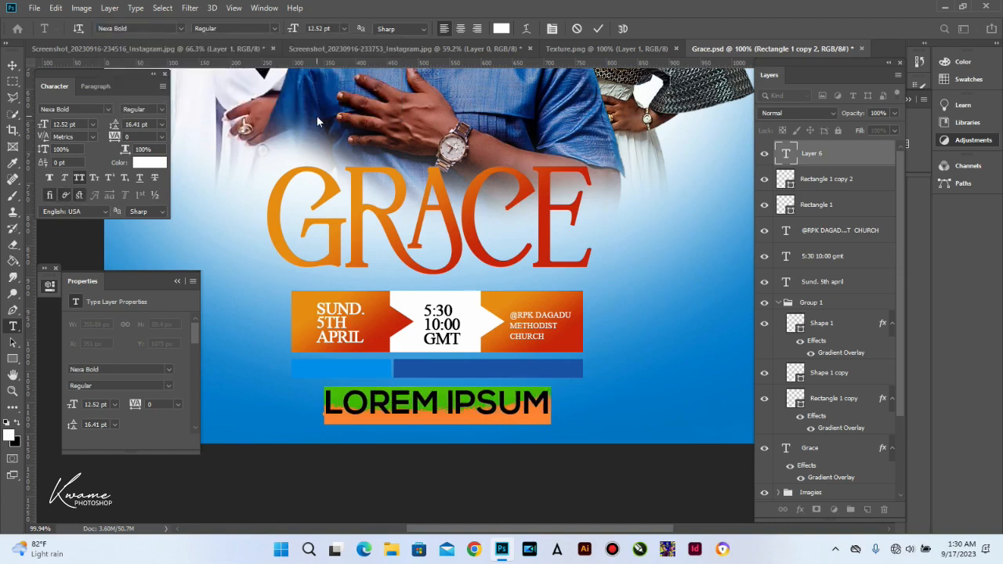
{"action": "type", "text": "LOREM IPSUM"}
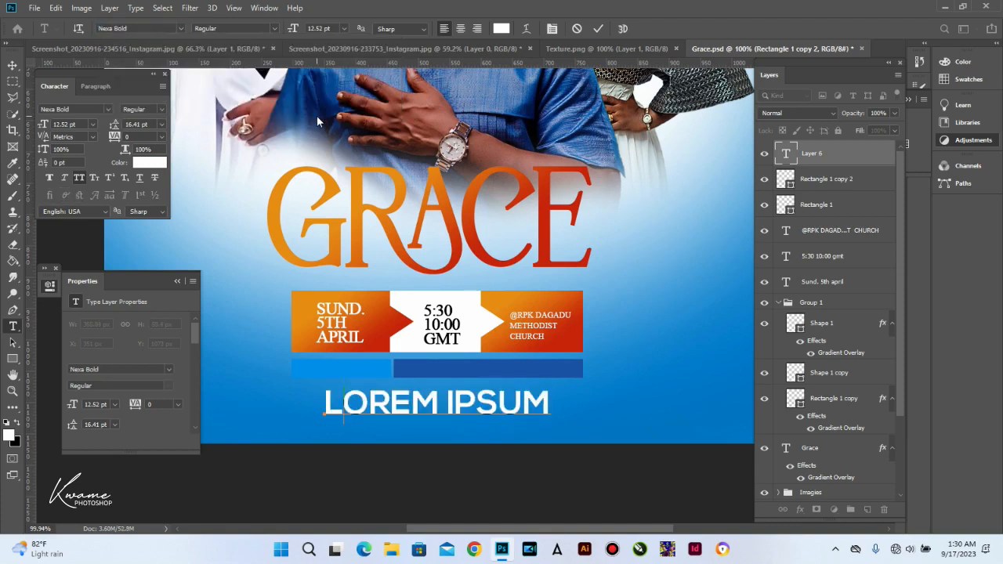
{"action": "type", "text": "ive sy"}
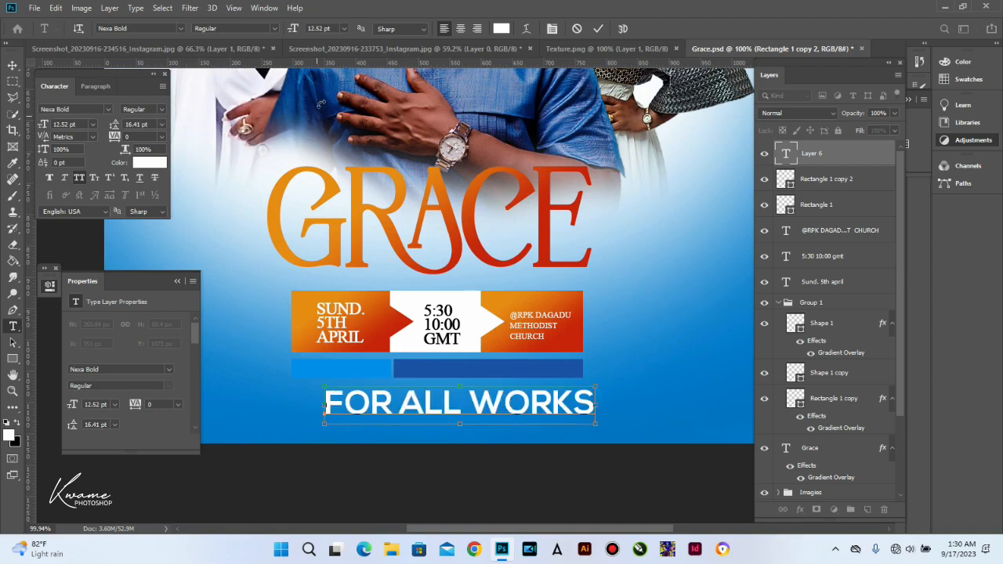
{"action": "key", "text": "ctrl+a"}
{"action": "left_click_drag", "start_coordinate": [293, 29], "coordinate": [291, 29]}
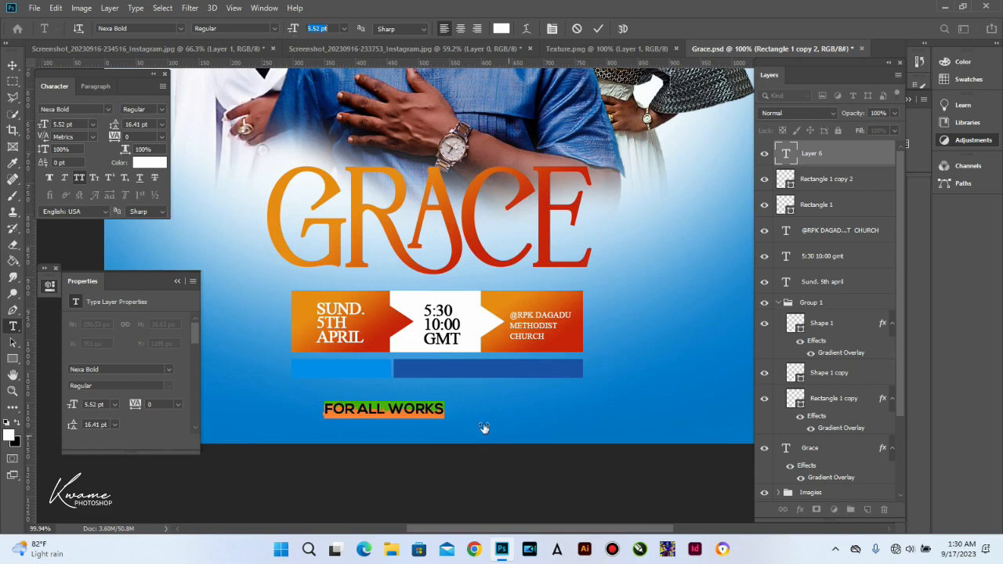
{"action": "left_click", "coordinate": [448, 408]}
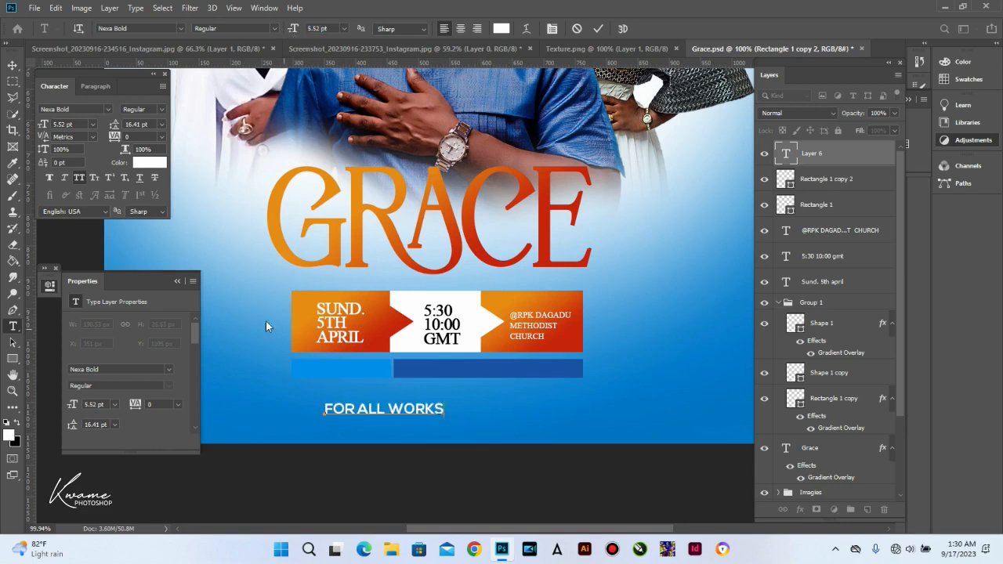
Step: Make it FOR ALL WORKS:, scale it to 3.99 pt on the short bar, and copy it onto the wider bar
{"action": "type", "text": ":"}
{"action": "left_click", "coordinate": [13, 68]}
{"action": "left_click_drag", "start_coordinate": [380, 412], "coordinate": [360, 371]}
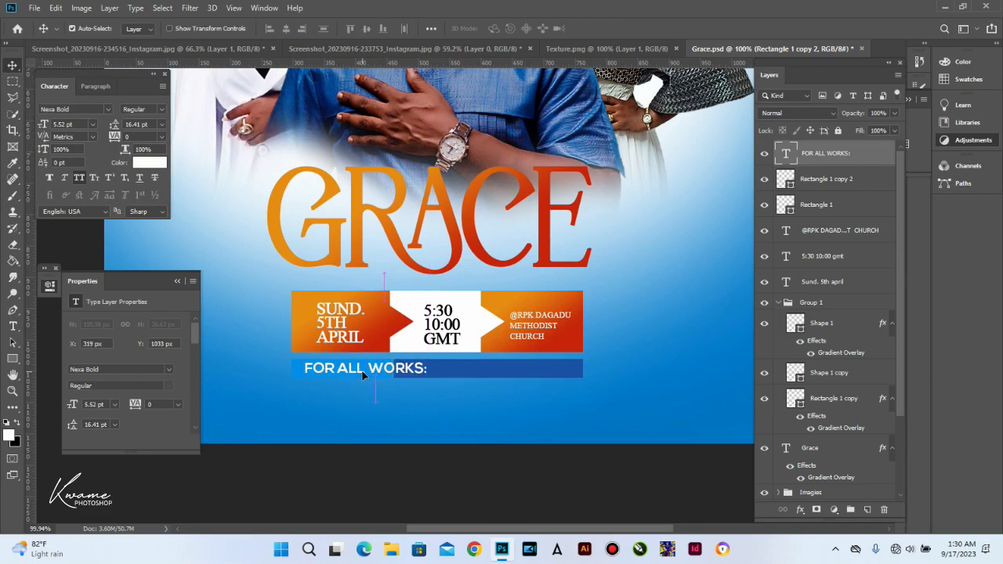
{"action": "key", "text": "ctrl+t"}
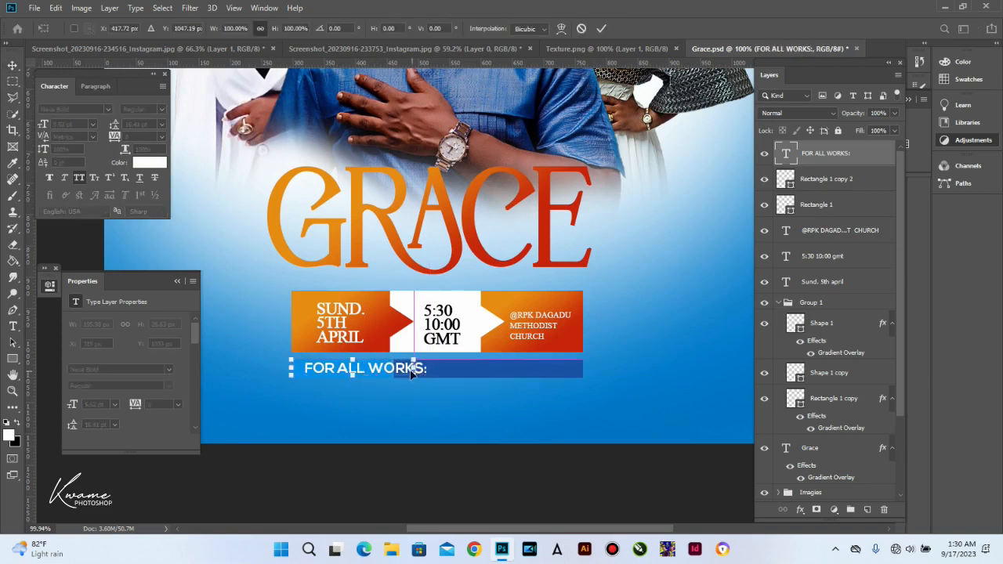
{"action": "left_click_drag", "start_coordinate": [414, 372], "coordinate": [388, 370]}
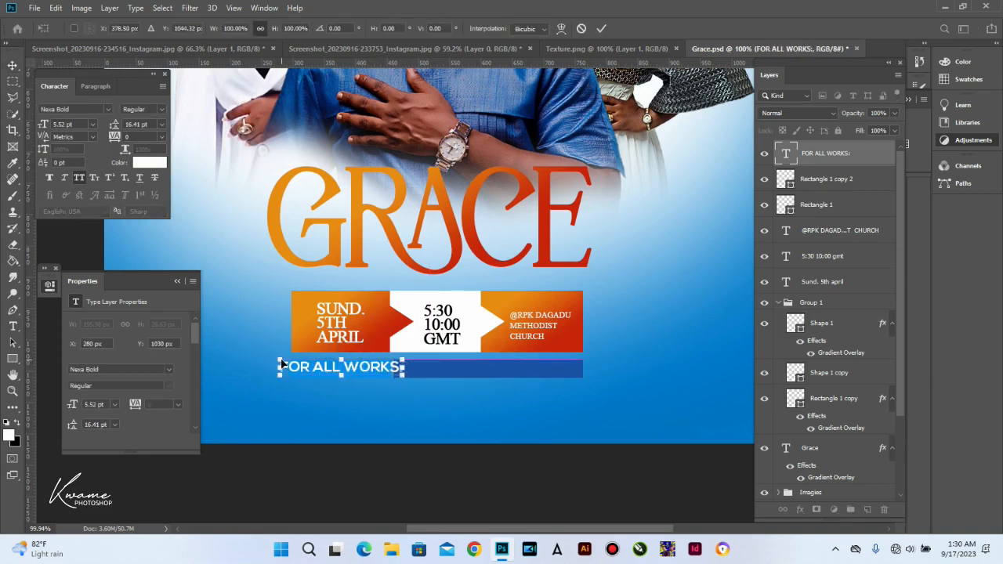
{"action": "left_click_drag", "start_coordinate": [280, 360], "coordinate": [310, 376]}
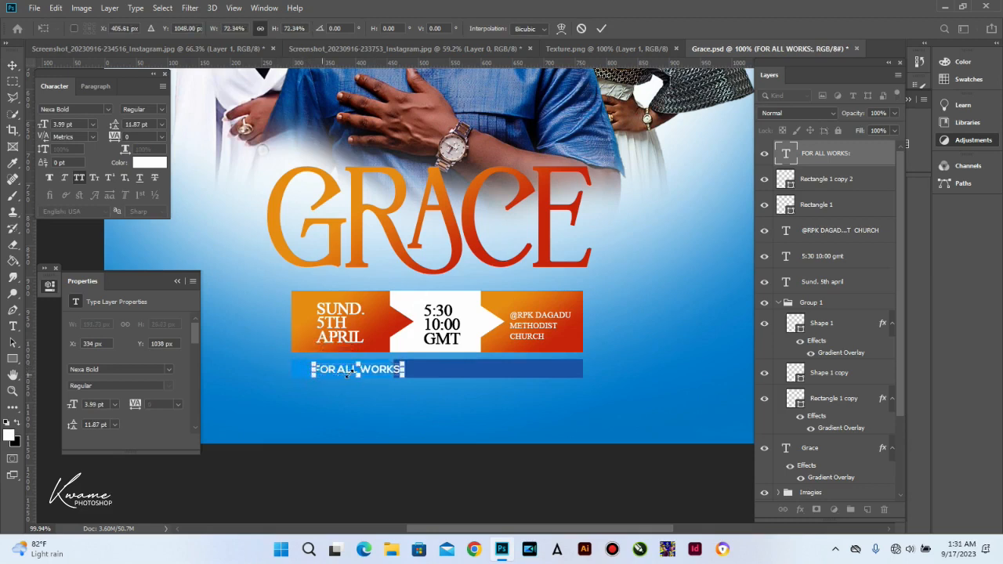
{"action": "key", "text": "Return"}
{"action": "left_click_drag", "start_coordinate": [384, 377], "coordinate": [469, 375]}
Step: Replace the copied label's text with the two contact phone numbers
{"action": "key", "text": "t"}
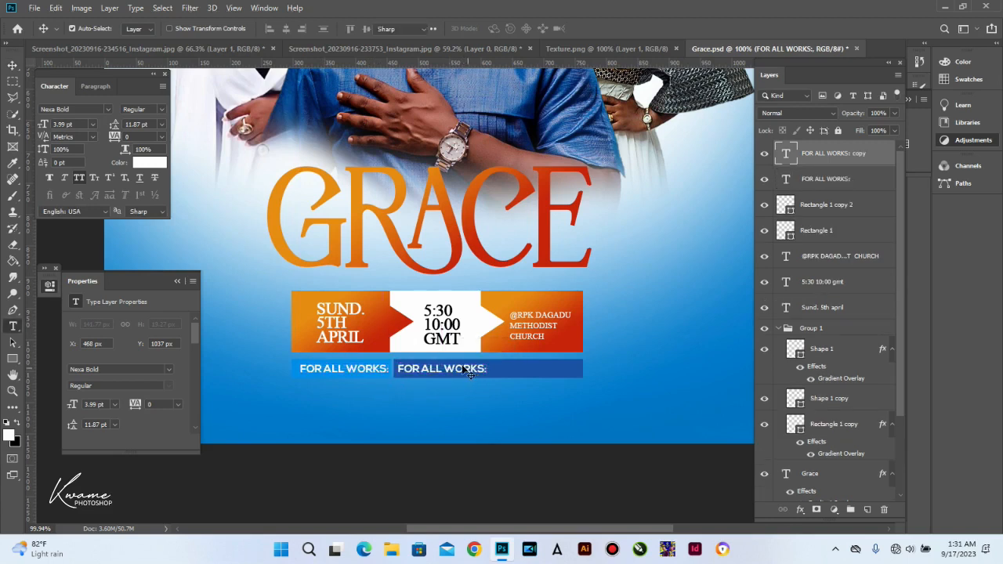
{"action": "triple_click", "coordinate": [461, 365]}
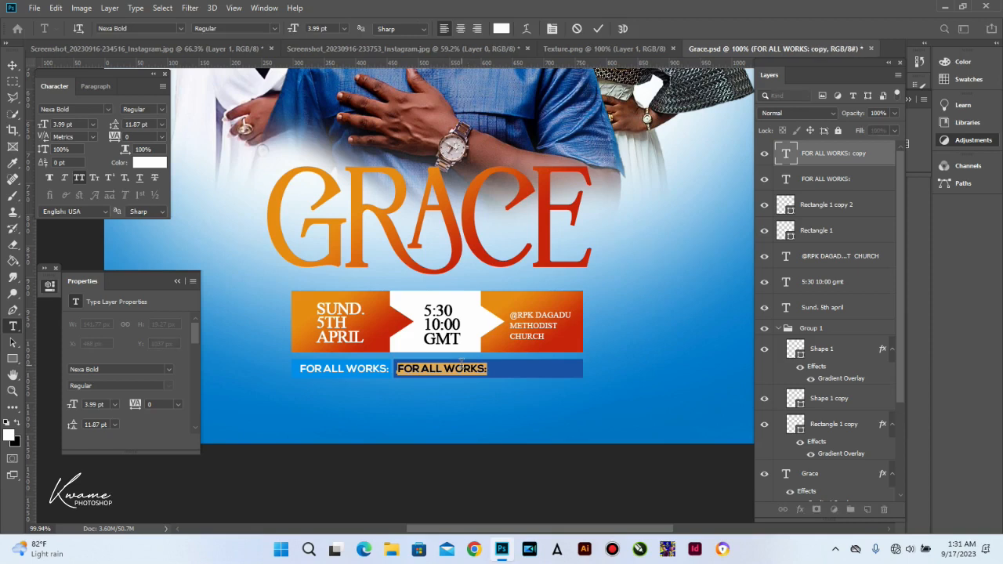
{"action": "left_click", "coordinate": [460, 365]}
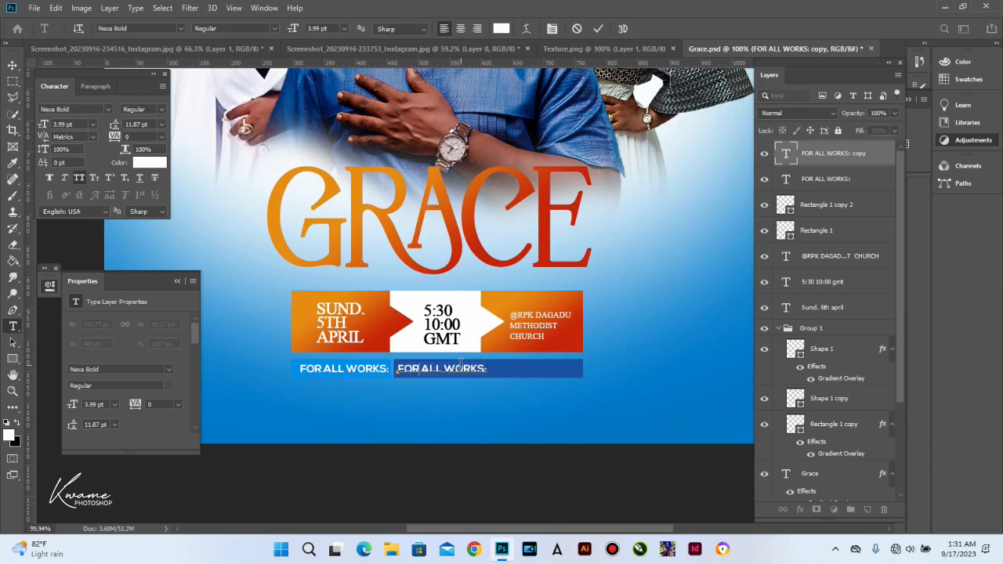
{"action": "key", "text": "ctrl+v"}
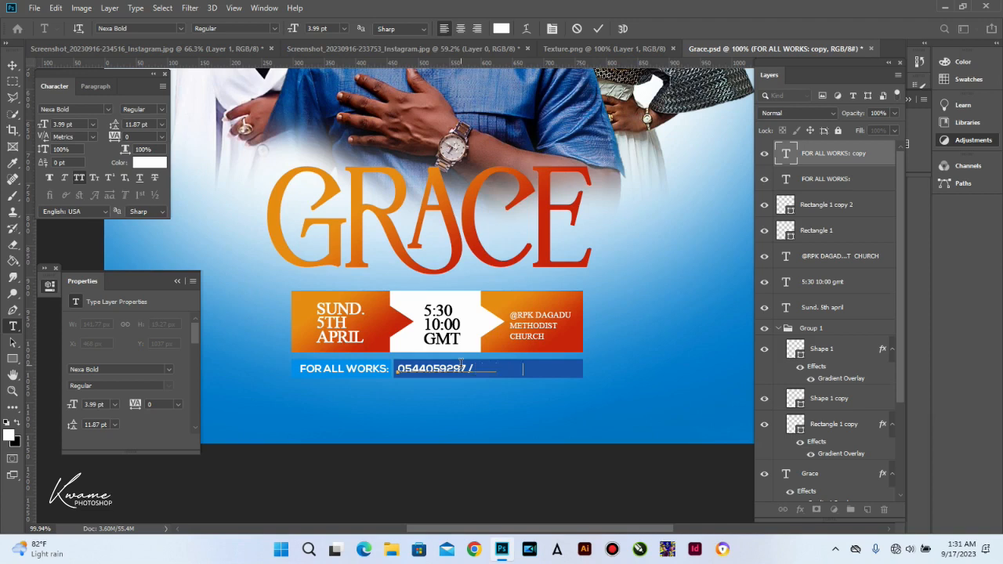
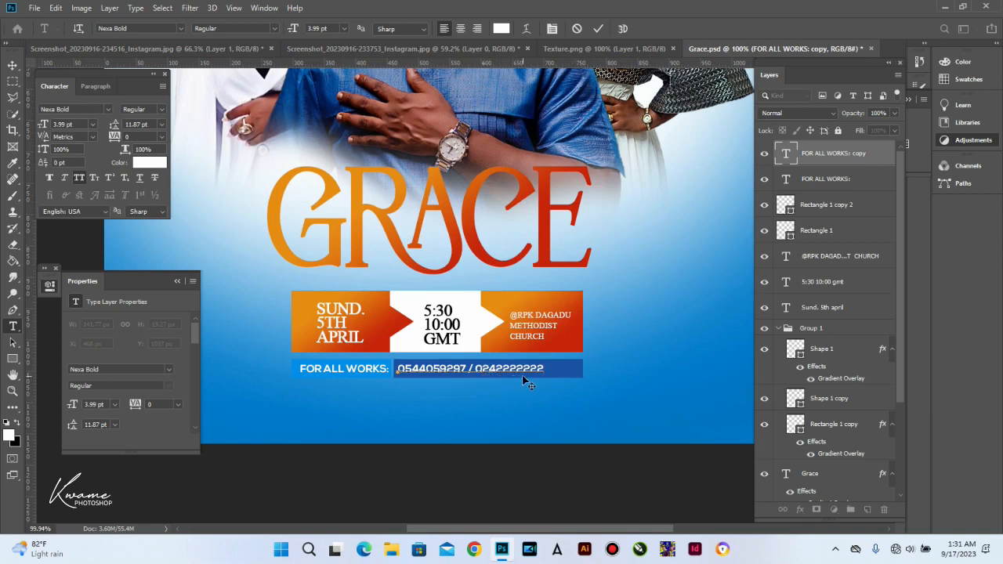
Step: Widen the phone numbers' tracking to 80 and nudge them slightly right
{"action": "key", "text": "ctrl+a"}
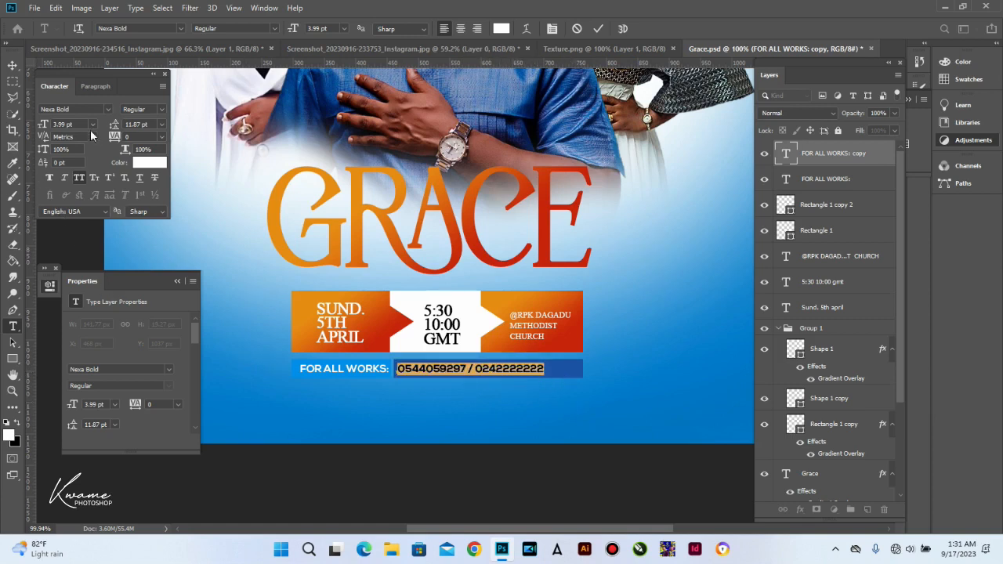
{"action": "left_click_drag", "start_coordinate": [117, 141], "coordinate": [119, 144]}
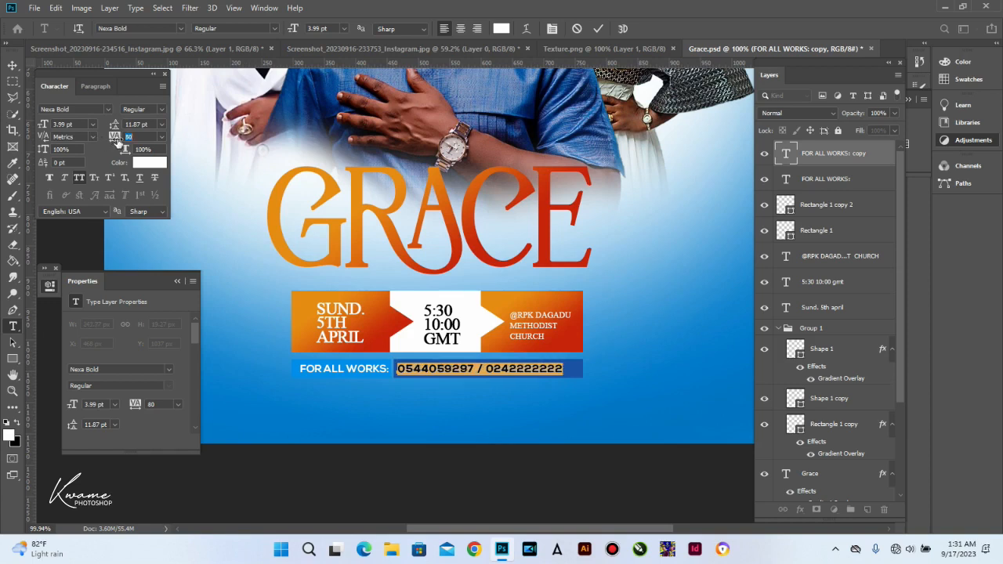
{"action": "left_click", "coordinate": [12, 65]}
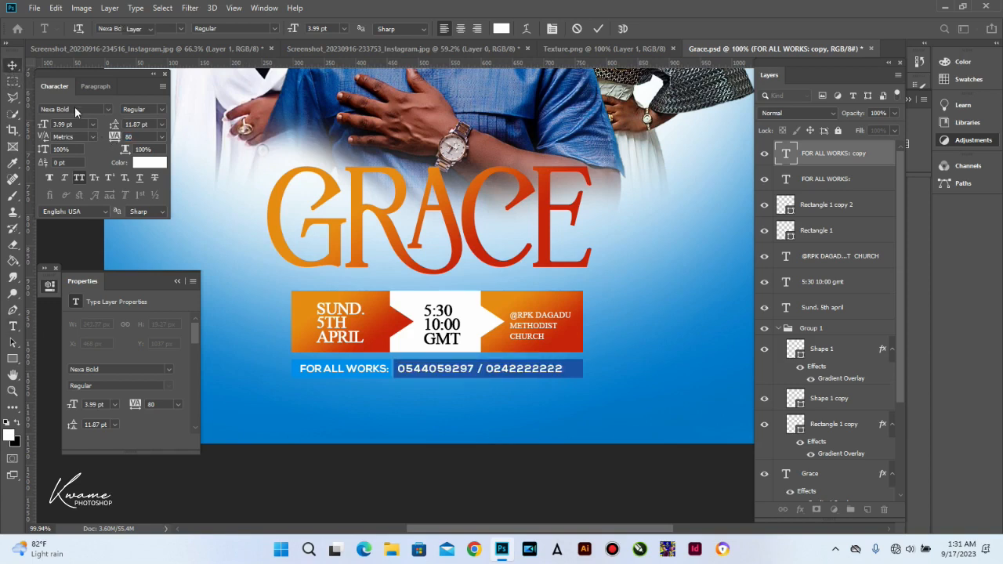
{"action": "key", "text": "Right"}
{"action": "key", "text": "Right"}
{"action": "key", "text": "Right"}
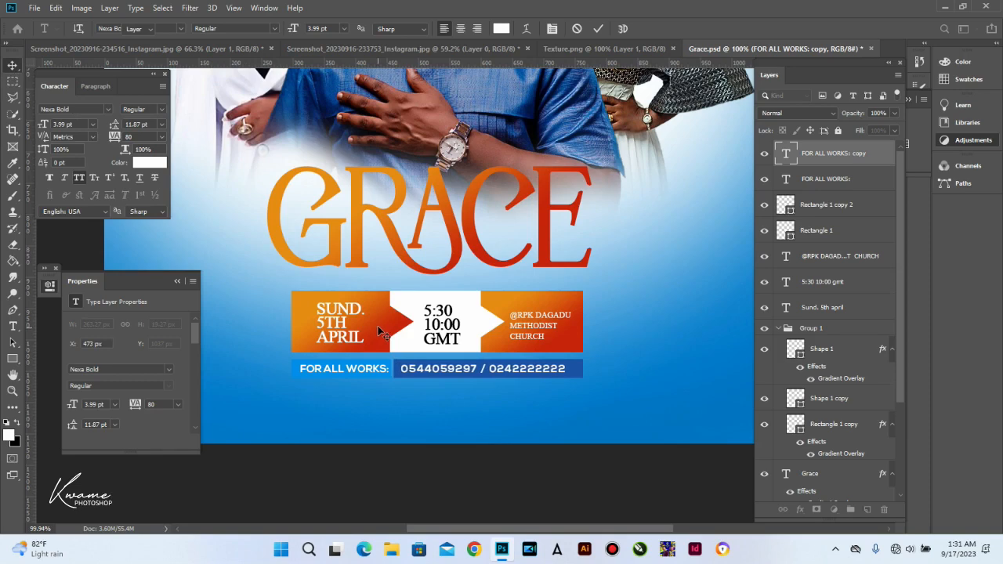
{"action": "key", "text": "ctrl+0"}
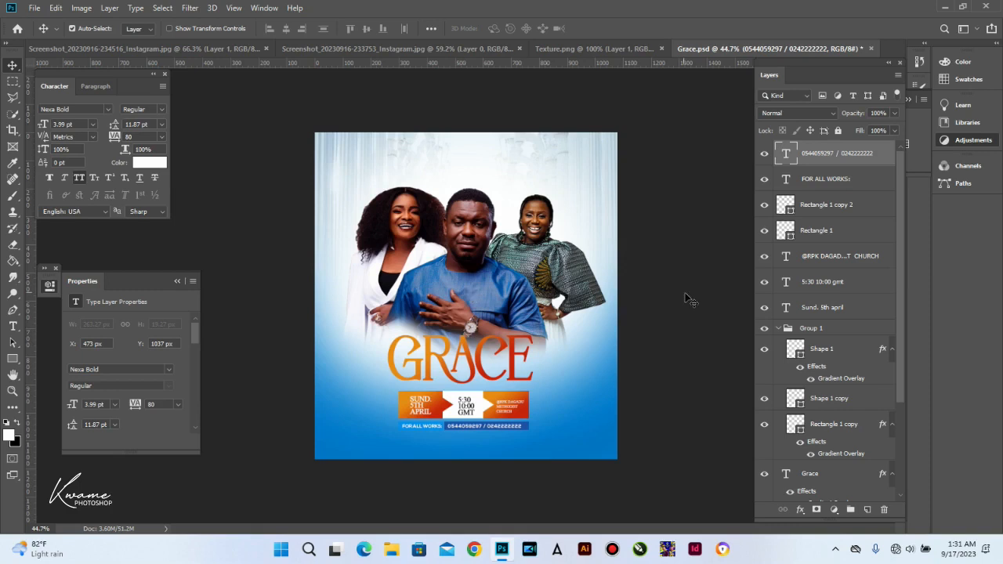
{"action": "scroll", "coordinate": [799, 306], "scroll_direction": "down", "scroll_amount": 5}
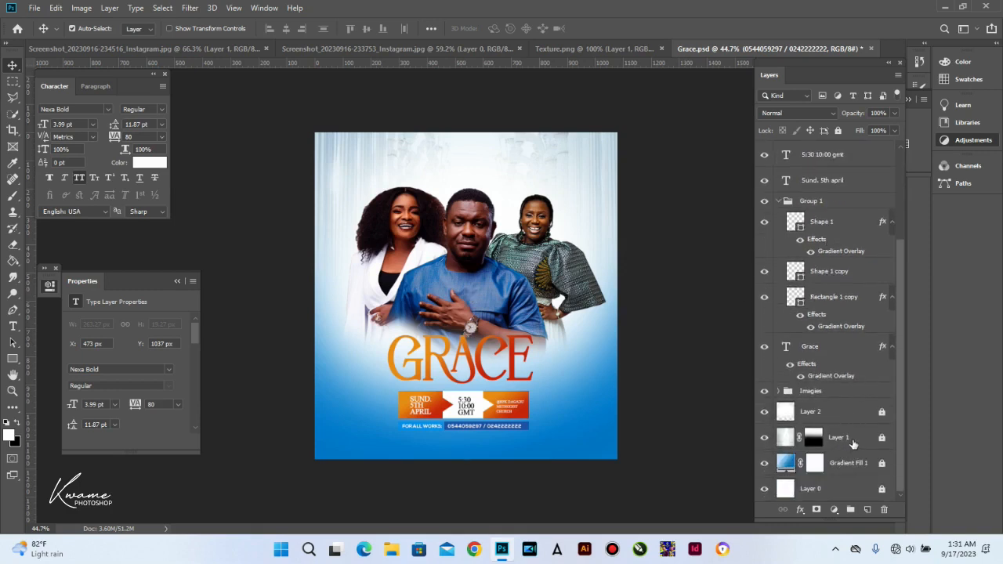
{"action": "left_click", "coordinate": [847, 444]}
{"action": "key", "text": "t"}
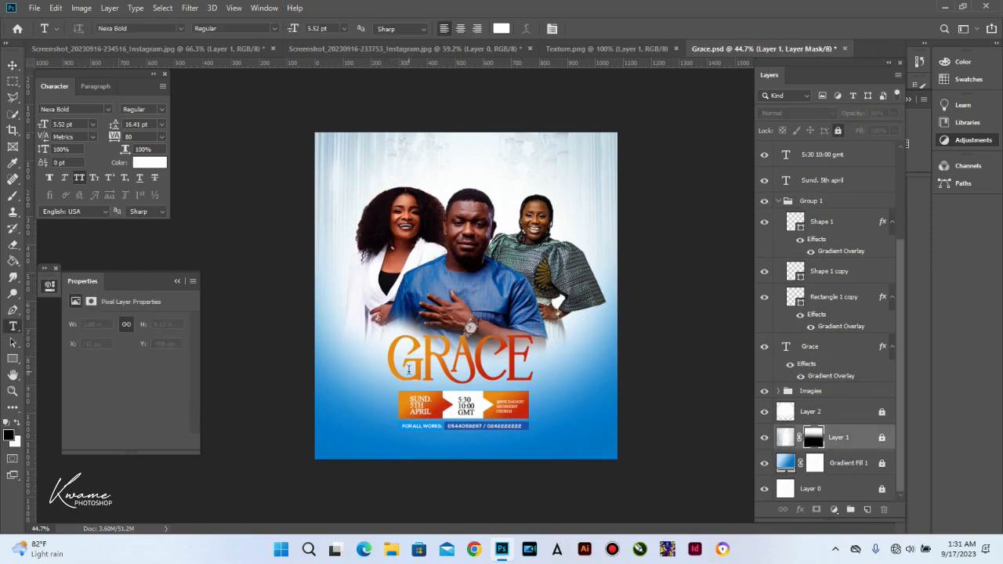
Step: Create a single white S text layer in the Anime font at 164.52 pt
{"action": "left_click", "coordinate": [343, 411]}
{"action": "key", "text": "BackSpace"}
{"action": "key", "text": "ctrl+a"}
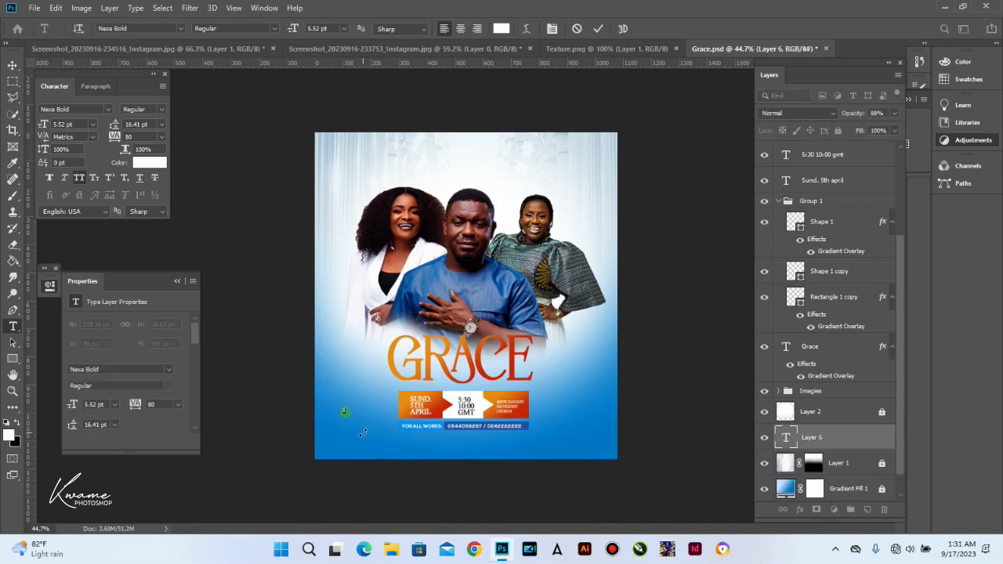
{"action": "left_click", "coordinate": [179, 28]}
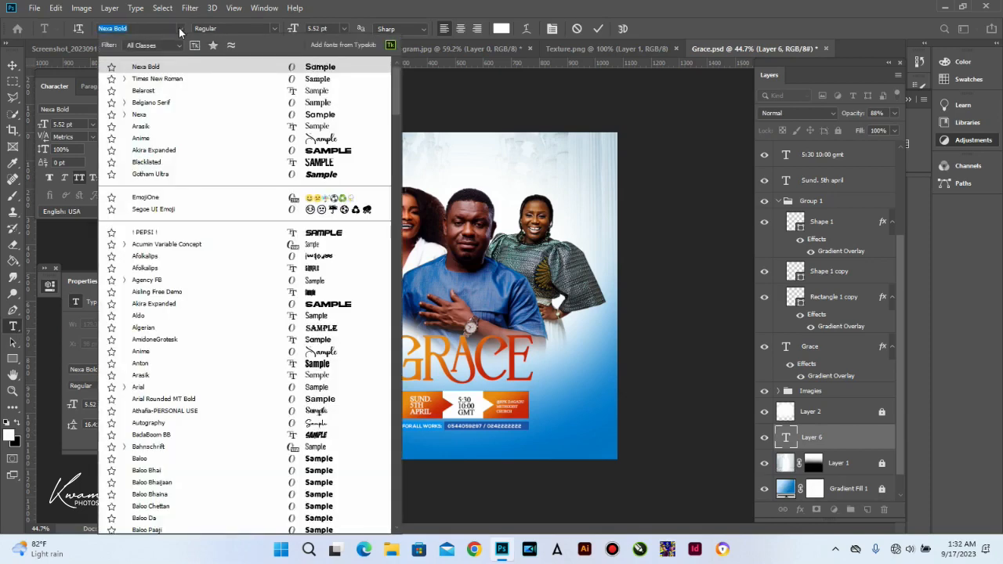
{"action": "left_click", "coordinate": [278, 146]}
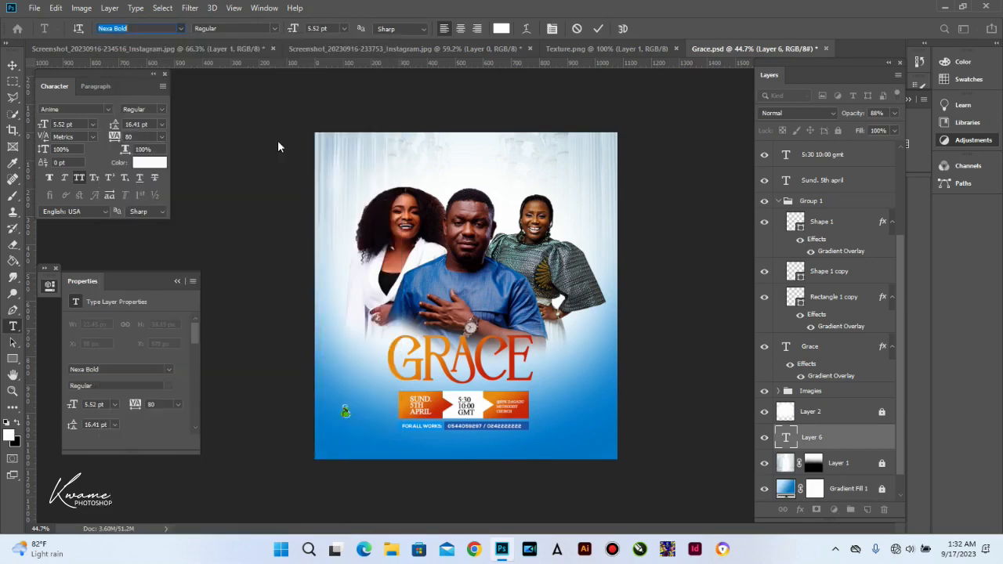
{"action": "left_click_drag", "start_coordinate": [293, 35], "coordinate": [392, 44]}
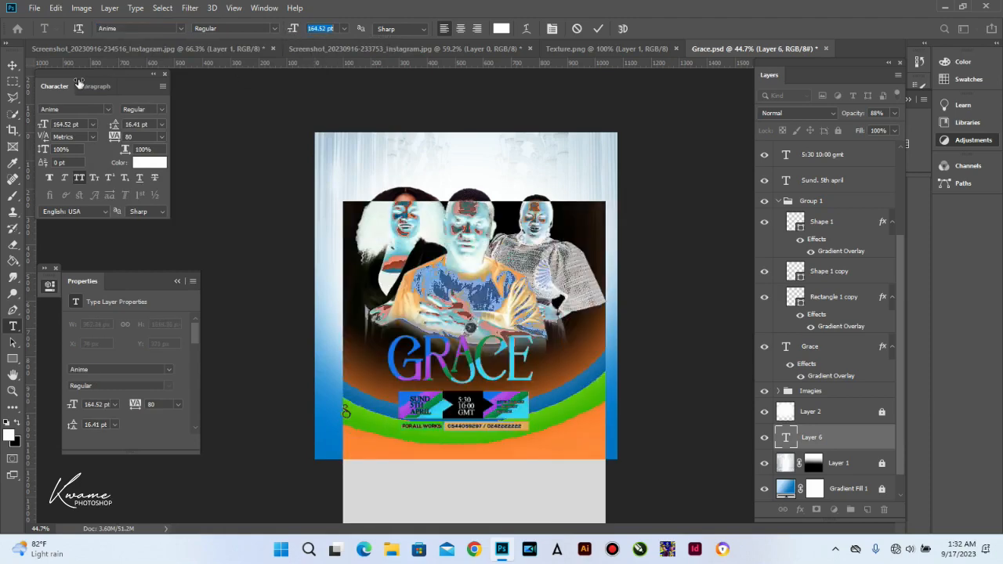
{"action": "left_click", "coordinate": [13, 66]}
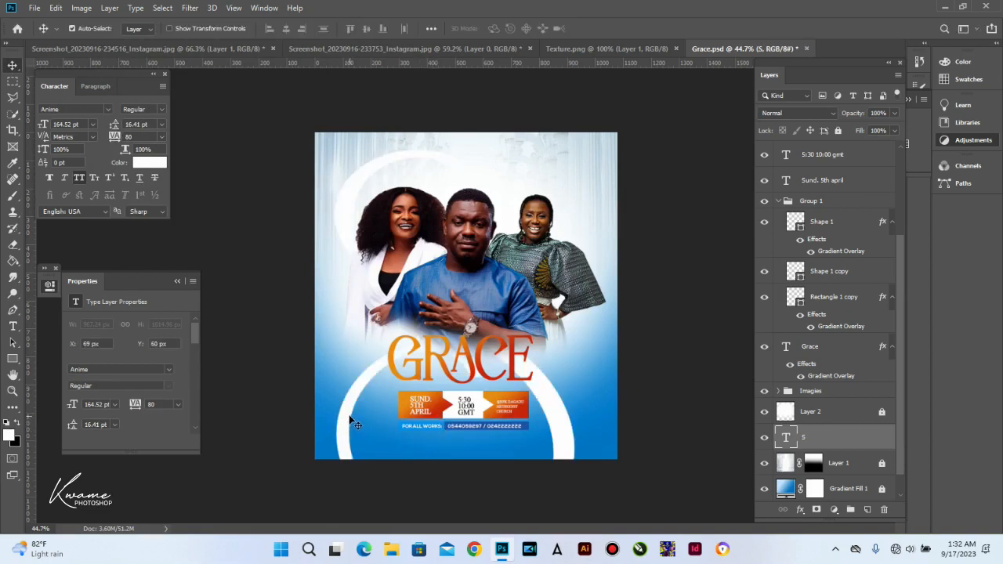
Step: Shift the white S arc toward the flyer's left edge and enlarge it to 183.87 pt
{"action": "left_click_drag", "start_coordinate": [347, 413], "coordinate": [209, 393]}
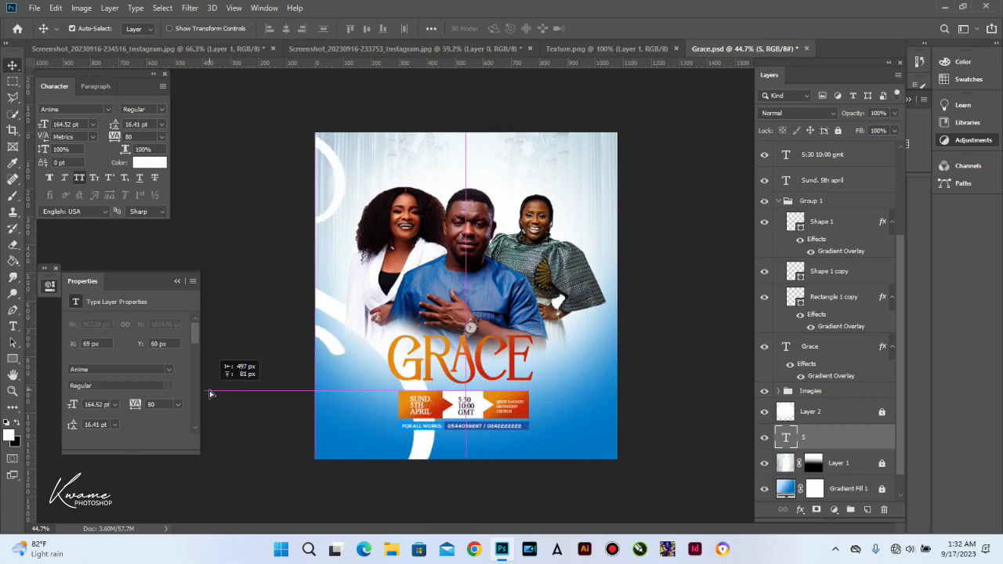
{"action": "left_click_drag", "start_coordinate": [209, 390], "coordinate": [394, 437]}
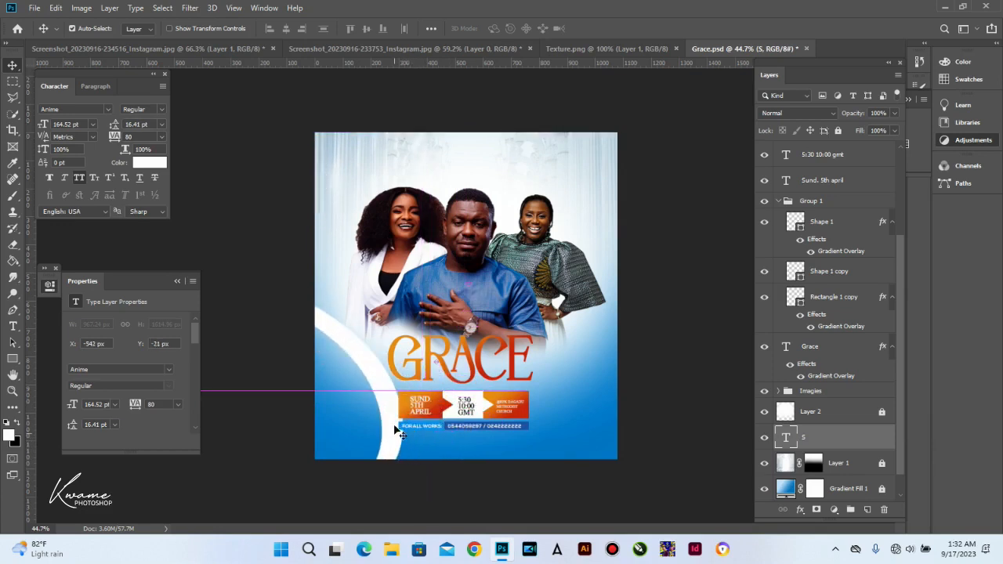
{"action": "key", "text": "ctrl+t"}
{"action": "key", "text": "ctrl+0"}
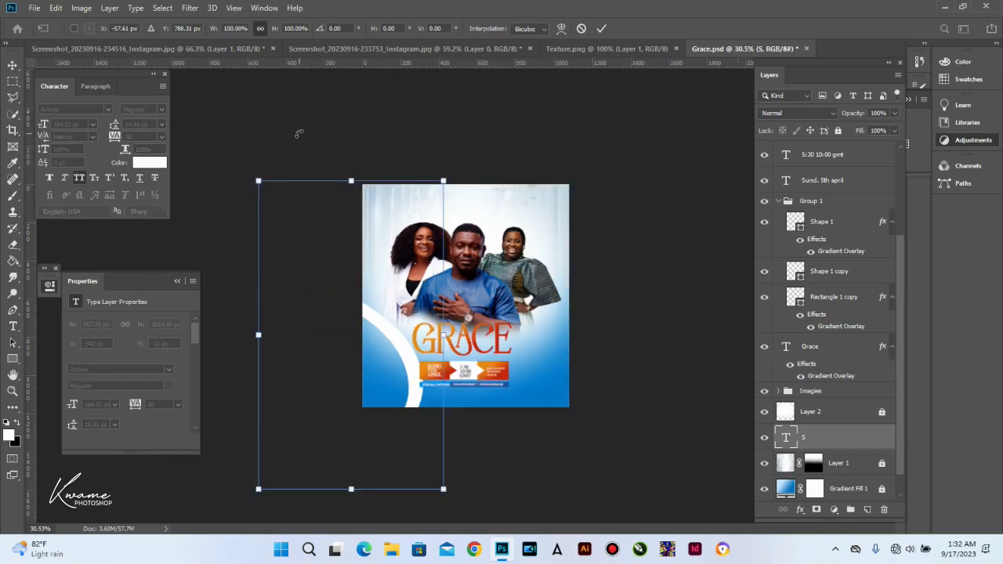
{"action": "left_click_drag", "start_coordinate": [351, 179], "coordinate": [390, 297]}
{"action": "key", "text": "Return"}
{"action": "scroll", "coordinate": [412, 411], "scroll_direction": "up", "scroll_amount": 3}
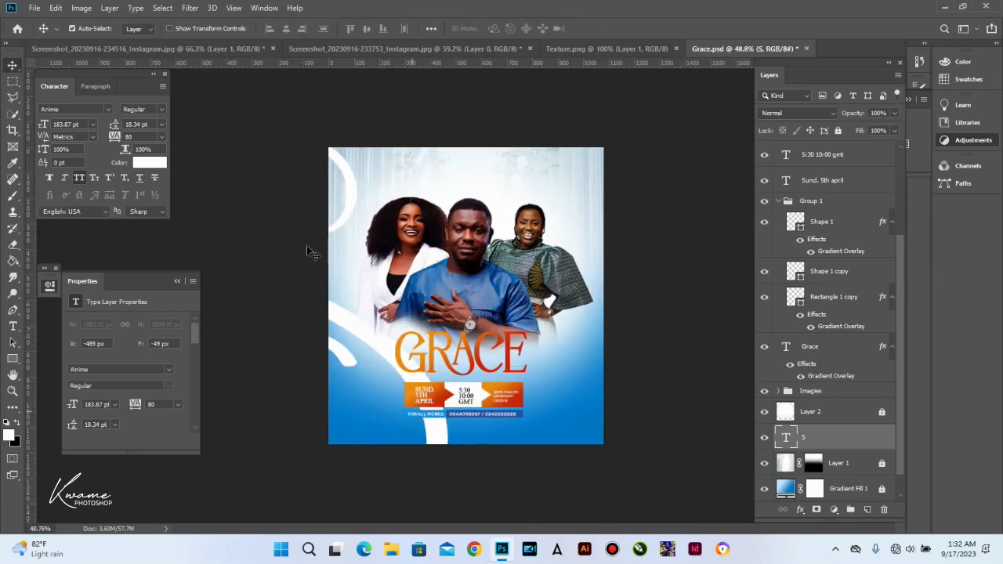
Step: Duplicate the white S, flip the copy horizontally, and move it to the flyer's right edge
{"action": "key", "text": "ctrl+j"}
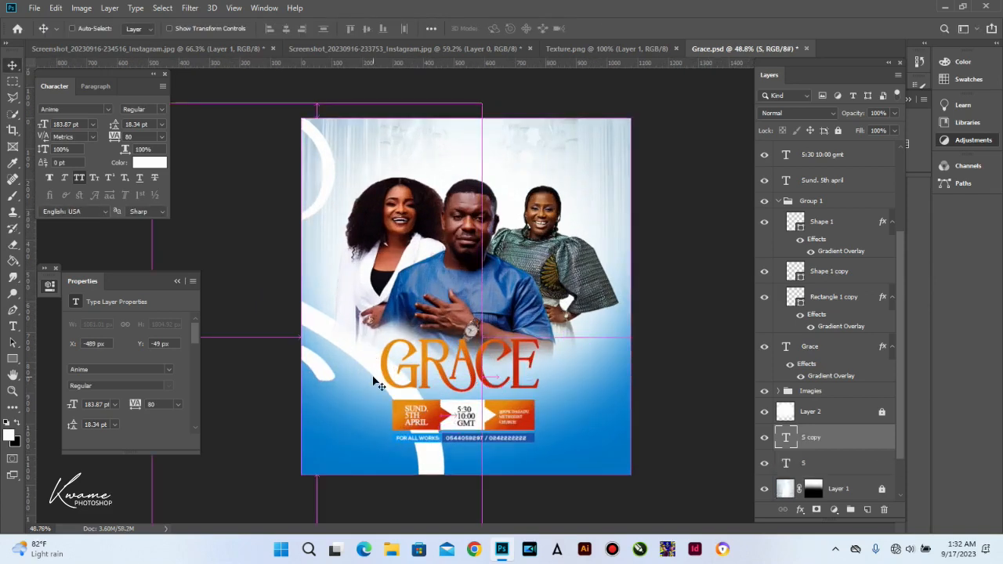
{"action": "key", "text": "ctrl+t"}
{"action": "right_click", "coordinate": [363, 339]}
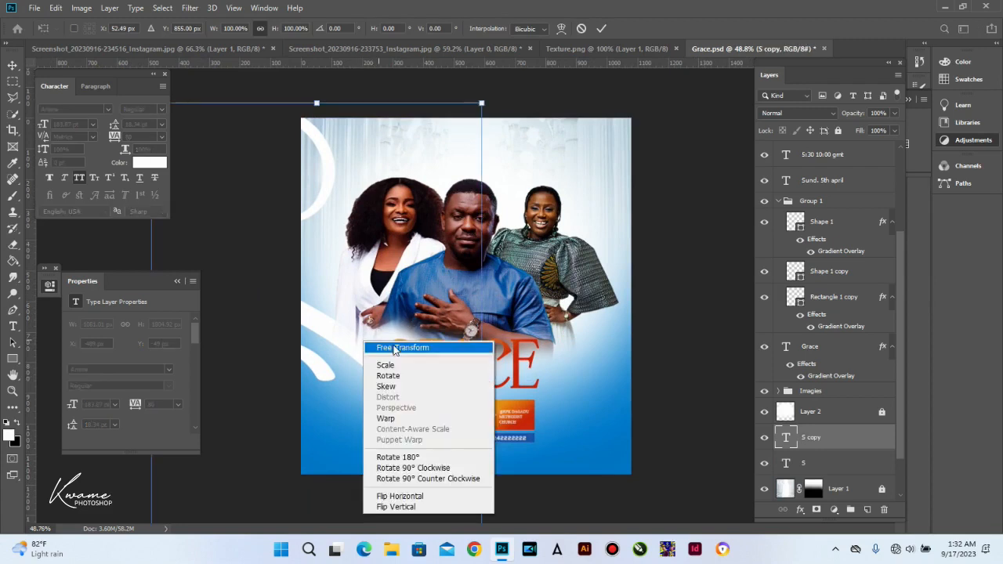
{"action": "left_click", "coordinate": [396, 497]}
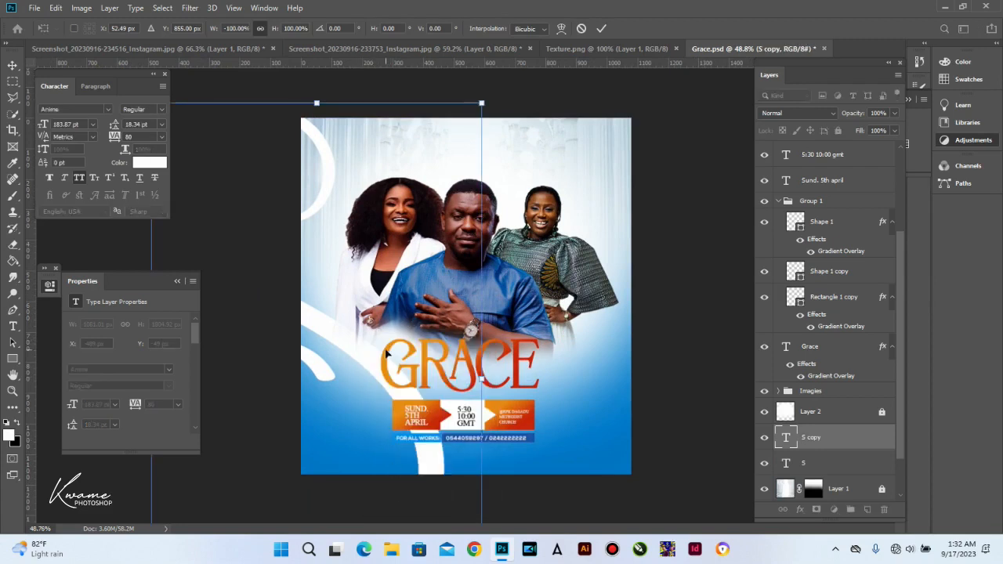
{"action": "left_click_drag", "start_coordinate": [578, 331], "coordinate": [680, 333]}
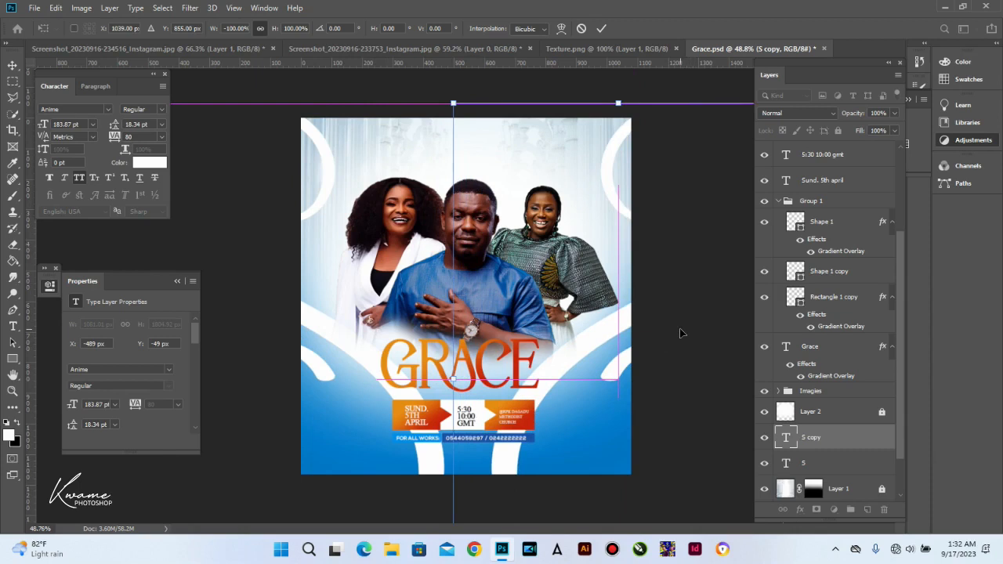
{"action": "key", "text": "Return"}
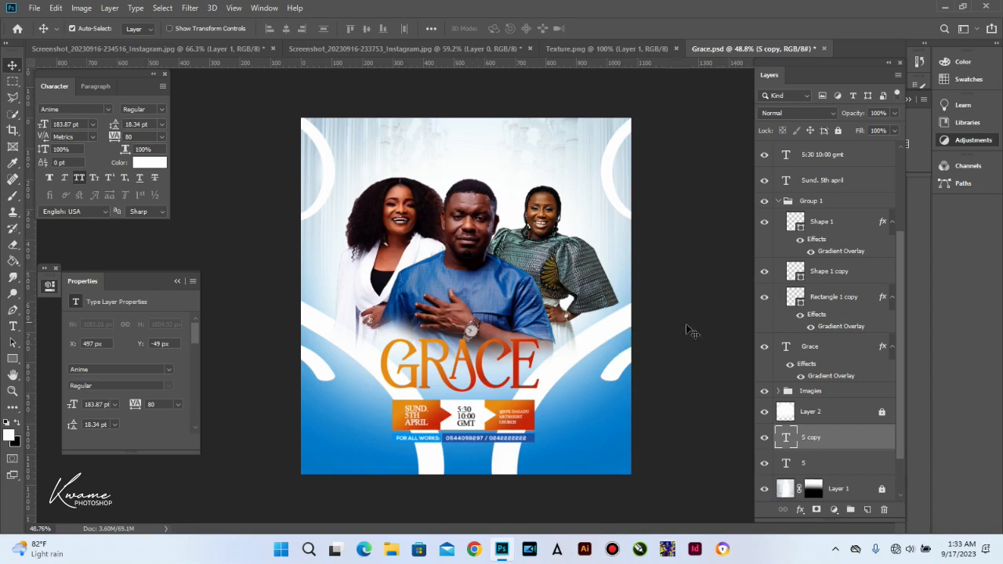
Step: Bring Texture.png into Grace.psd as the top layer and stretch it over the whole flyer
{"action": "left_click", "coordinate": [607, 50]}
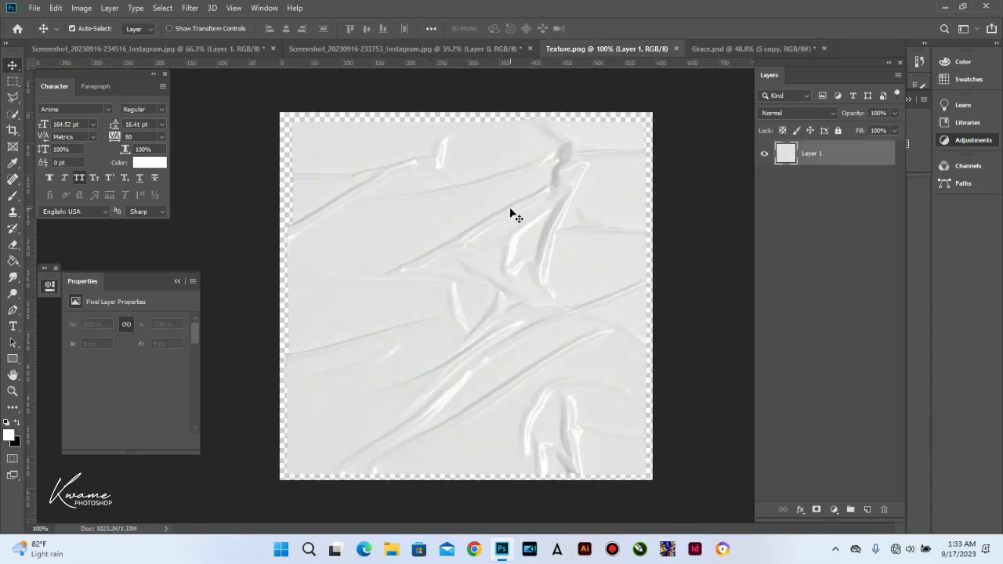
{"action": "left_click_drag", "start_coordinate": [510, 212], "coordinate": [462, 196]}
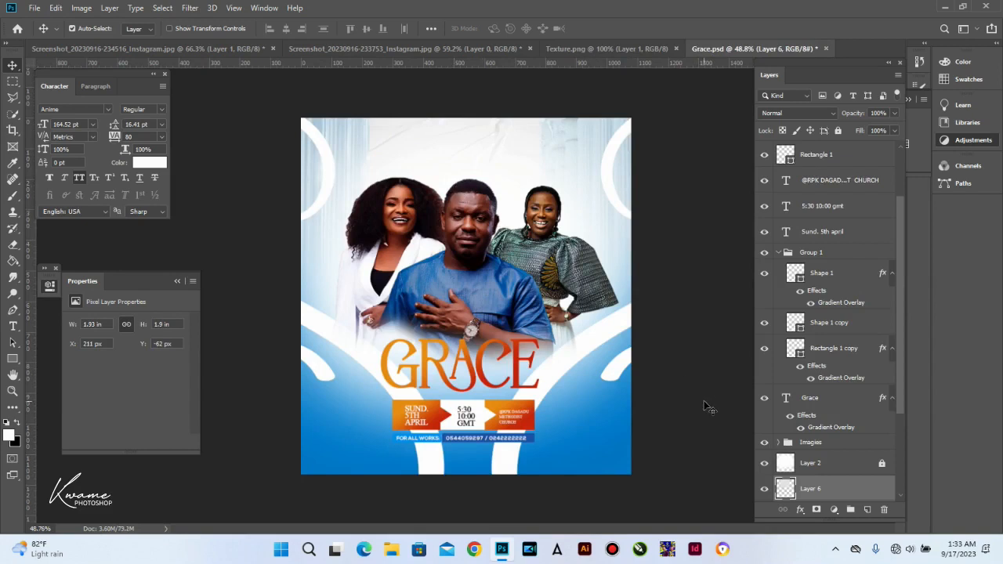
{"action": "left_click_drag", "start_coordinate": [840, 488], "coordinate": [805, 149]}
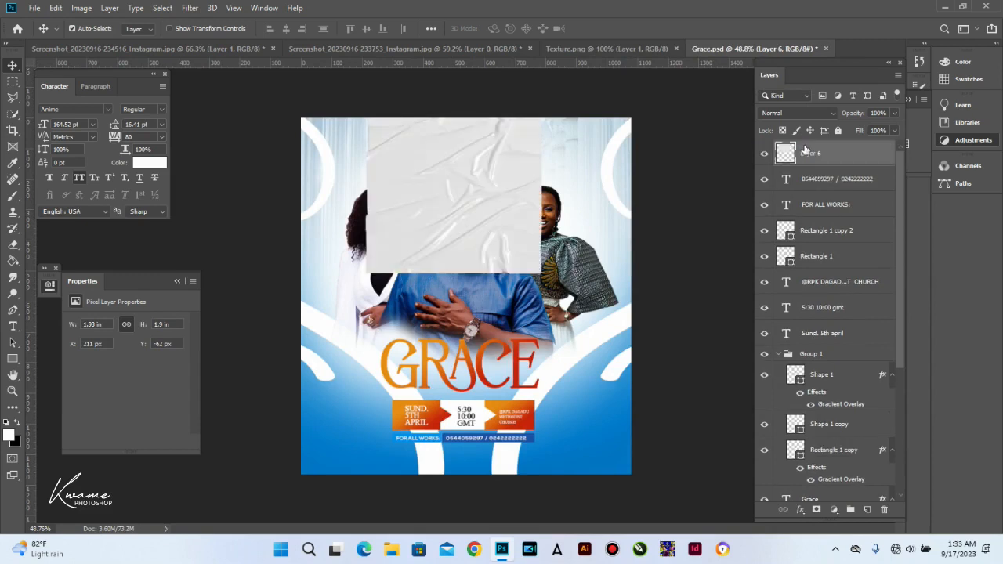
{"action": "key", "text": "ctrl+t"}
{"action": "left_click_drag", "start_coordinate": [457, 272], "coordinate": [454, 492]}
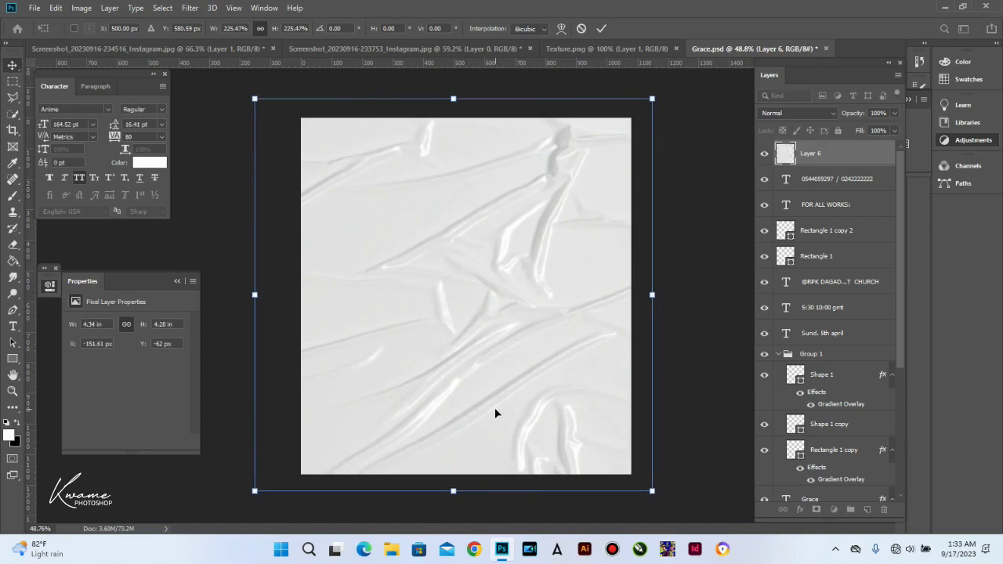
{"action": "key", "text": "Return"}
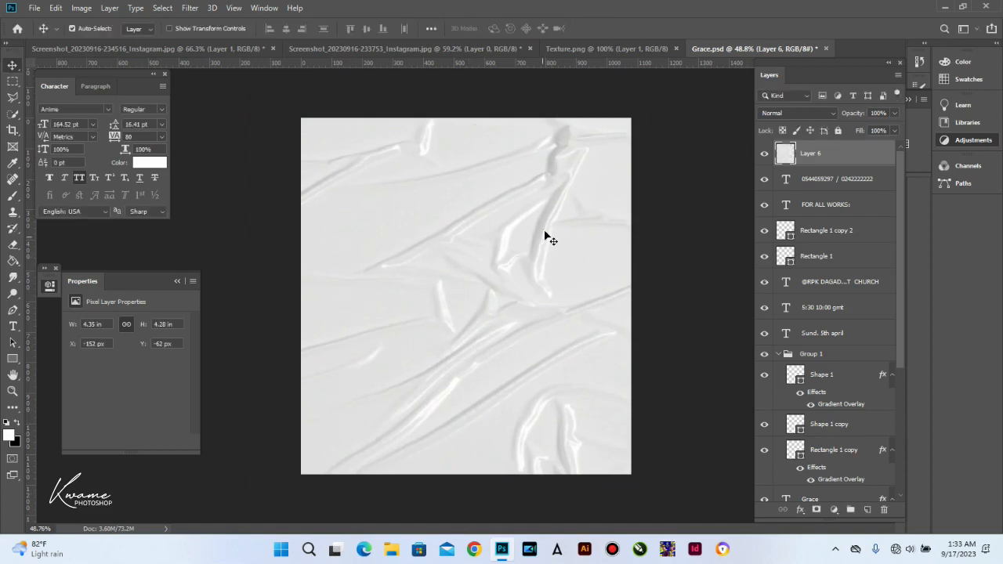
Step: Set the texture layer to Multiply blending and add a layer mask
{"action": "left_click", "coordinate": [823, 113]}
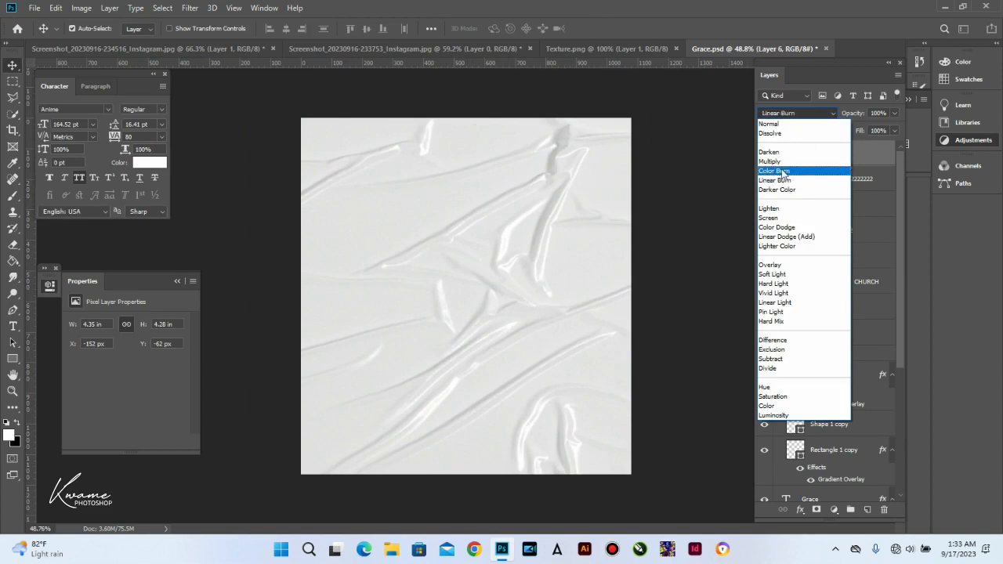
{"action": "left_click", "coordinate": [783, 166]}
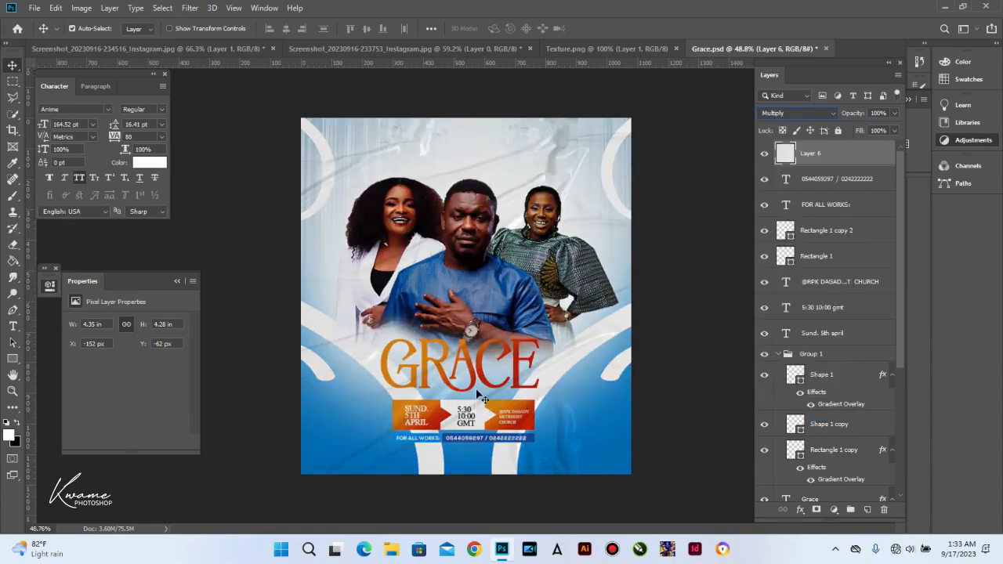
{"action": "left_click", "coordinate": [262, 272]}
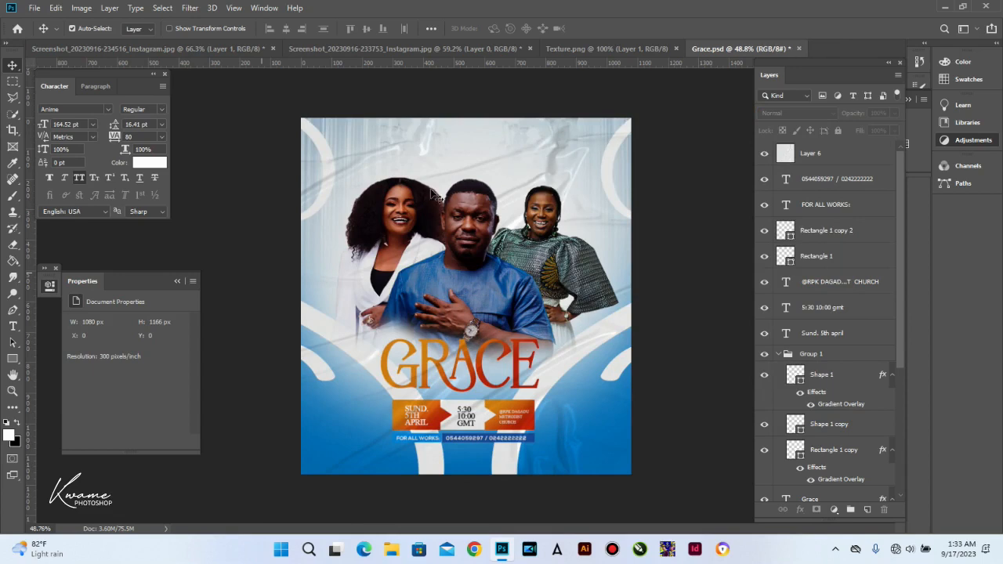
{"action": "left_click", "coordinate": [552, 161]}
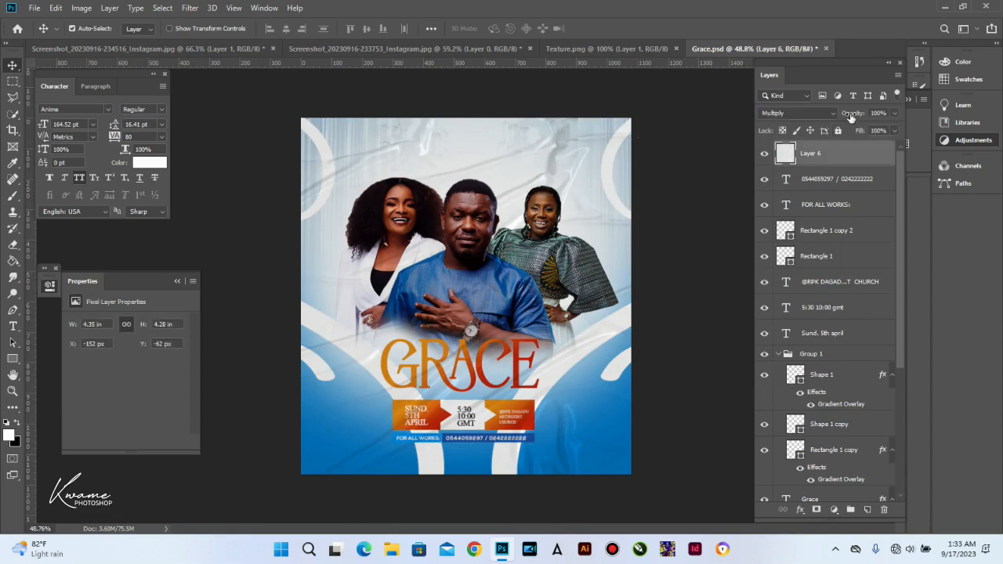
{"action": "left_click", "coordinate": [874, 115]}
{"action": "left_click", "coordinate": [568, 195]}
{"action": "left_click", "coordinate": [818, 509]}
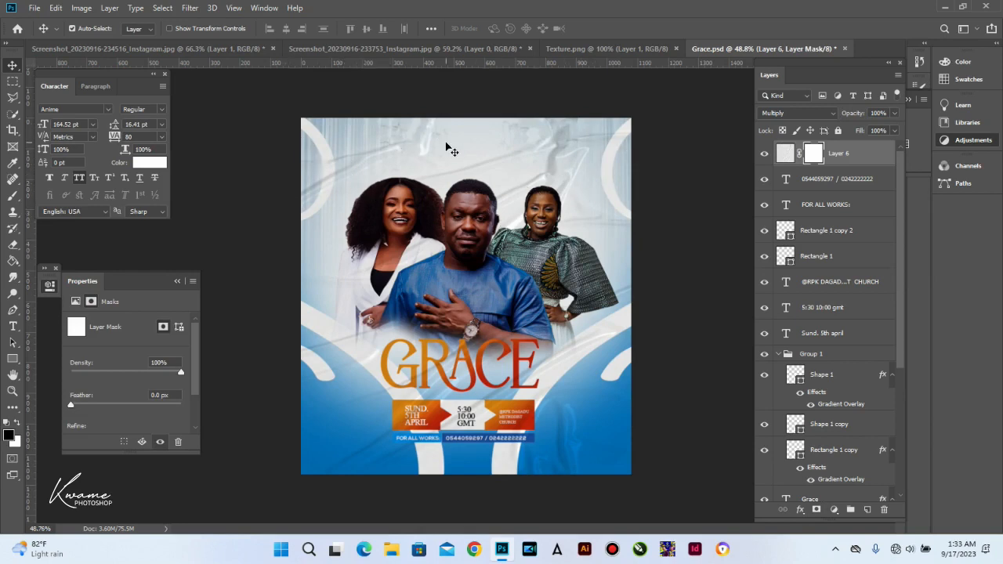
Step: Paint black on the texture mask to hide it over the upper flyer and portraits
{"action": "key", "text": "b"}
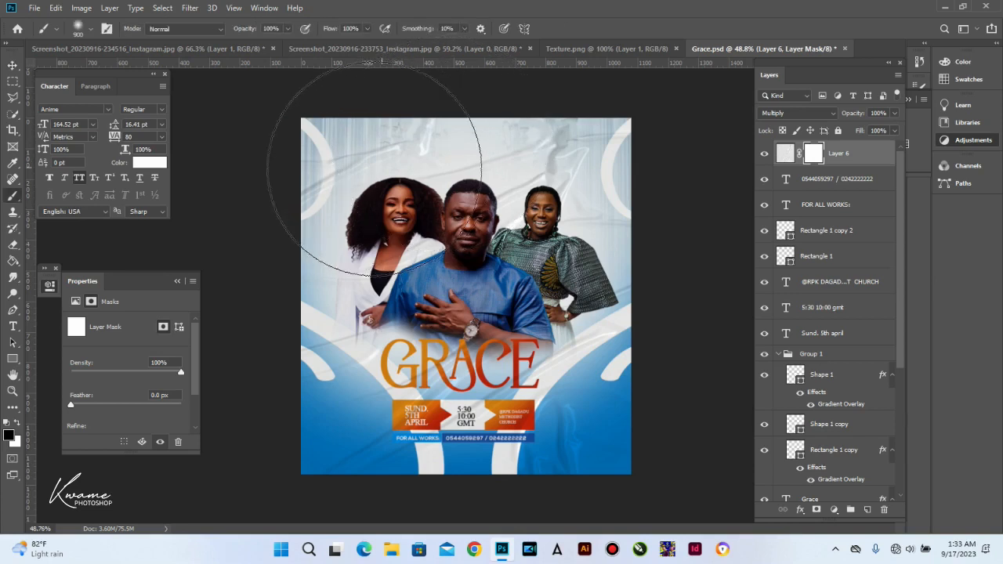
{"action": "mouse_move", "coordinate": [506, 205]}
{"action": "left_mouse_down"}
{"action": "mouse_move", "coordinate": [599, 159]}
{"action": "mouse_move", "coordinate": [343, 152]}
{"action": "mouse_move", "coordinate": [406, 201]}
{"action": "mouse_move", "coordinate": [379, 205]}
{"action": "mouse_move", "coordinate": [551, 251]}
{"action": "mouse_move", "coordinate": [550, 211]}
{"action": "mouse_move", "coordinate": [310, 167]}
{"action": "mouse_move", "coordinate": [608, 164]}
{"action": "mouse_move", "coordinate": [384, 129]}
{"action": "left_mouse_up"}
{"action": "key", "text": "v"}
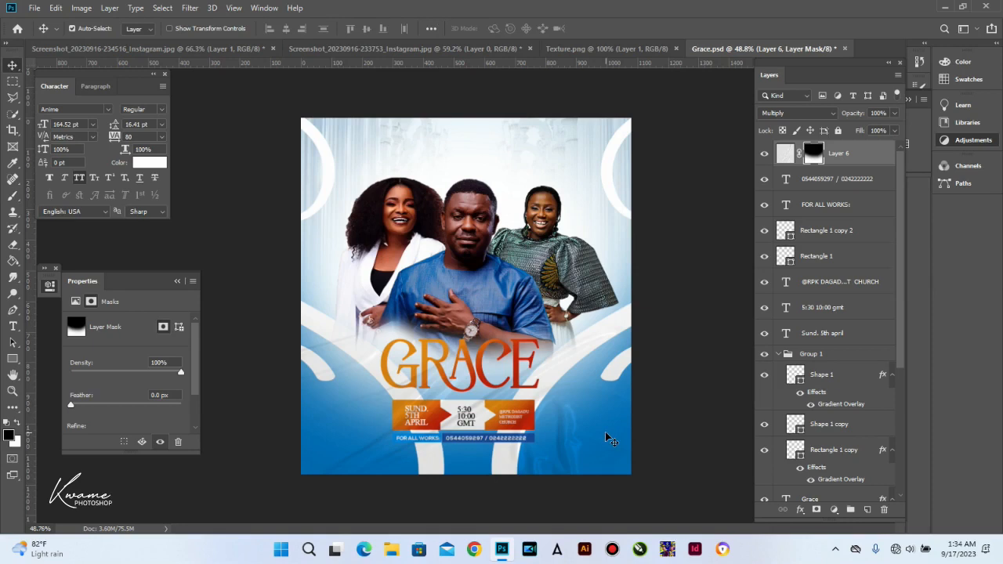
{"action": "scroll", "coordinate": [474, 485], "scroll_direction": "up", "scroll_amount": 1}
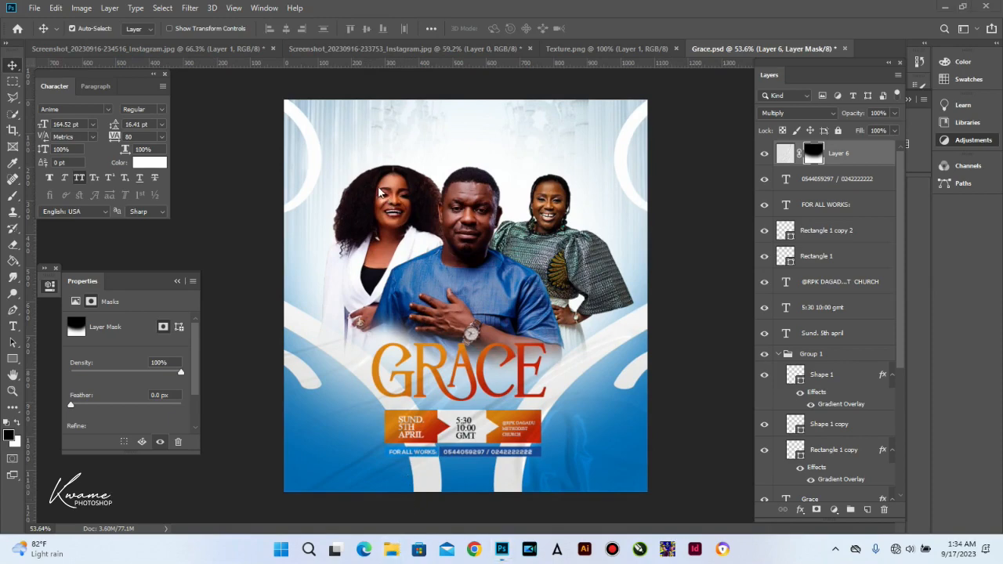
{"action": "key", "text": "super+e"}
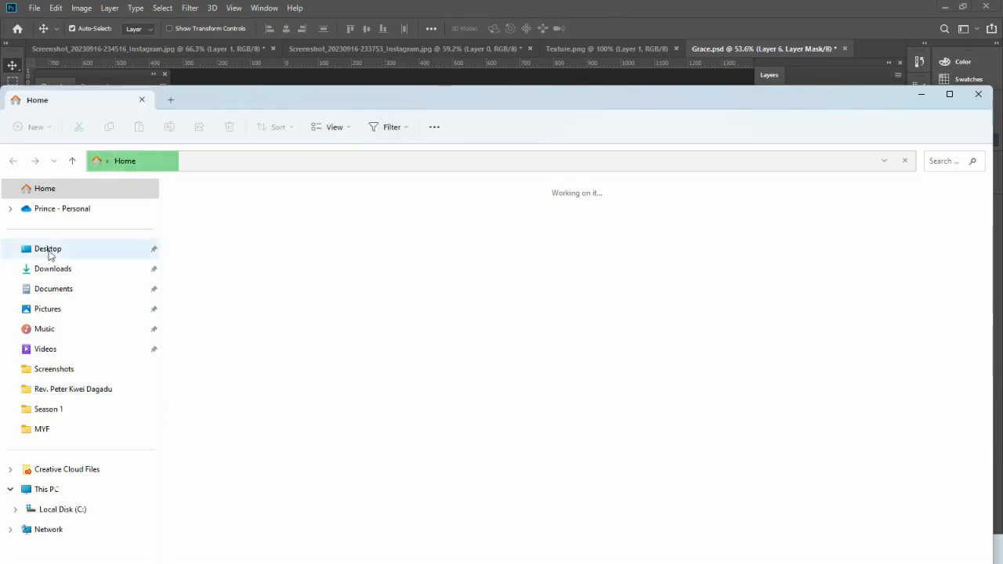
Step: Locate logo.png in the Desktop folder and bring it over to the flyer
{"action": "left_click", "coordinate": [48, 250]}
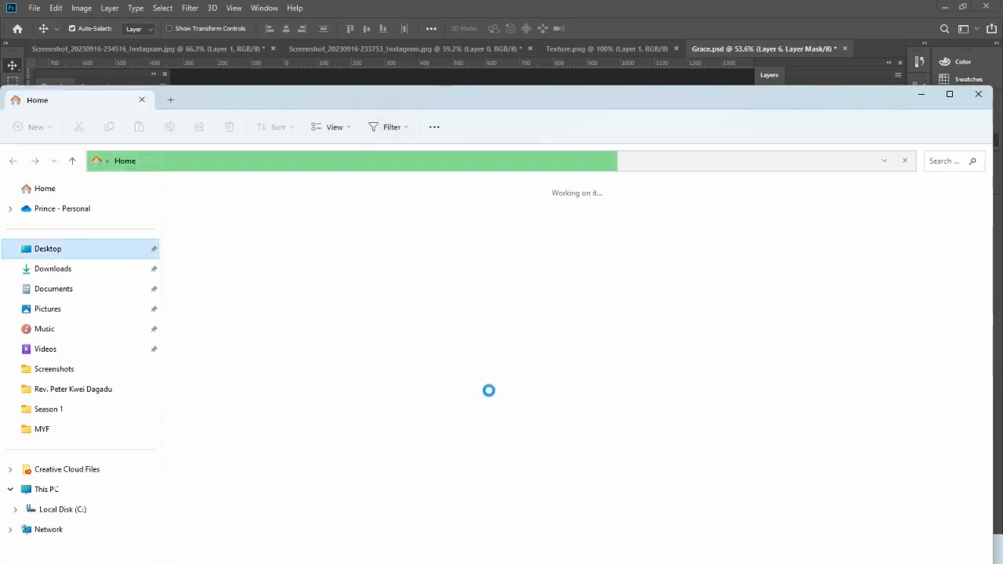
{"action": "scroll", "coordinate": [809, 348], "scroll_direction": "down", "scroll_amount": 5}
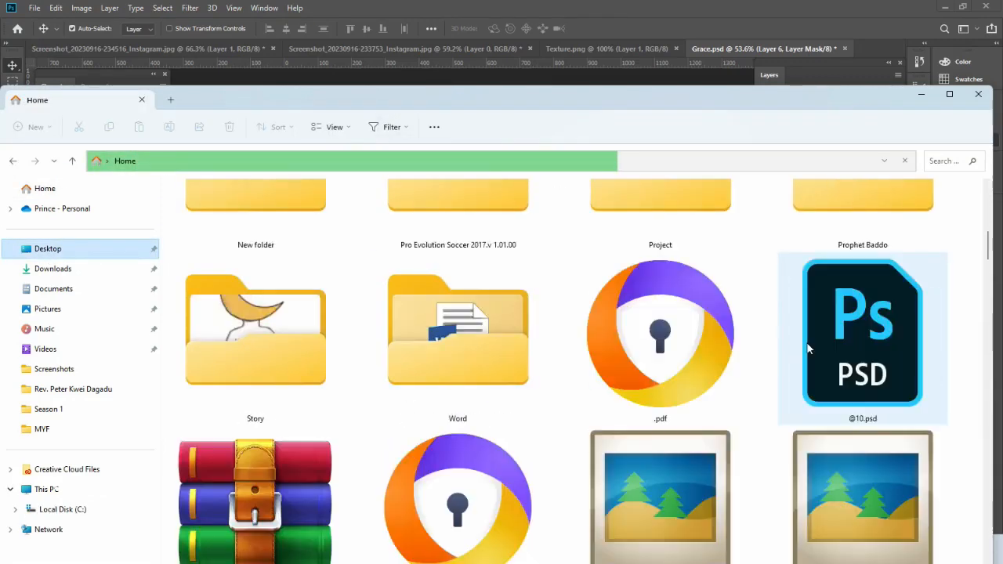
{"action": "scroll", "coordinate": [809, 349], "scroll_direction": "down", "scroll_amount": 15}
{"action": "scroll", "coordinate": [779, 375], "scroll_direction": "down", "scroll_amount": 15}
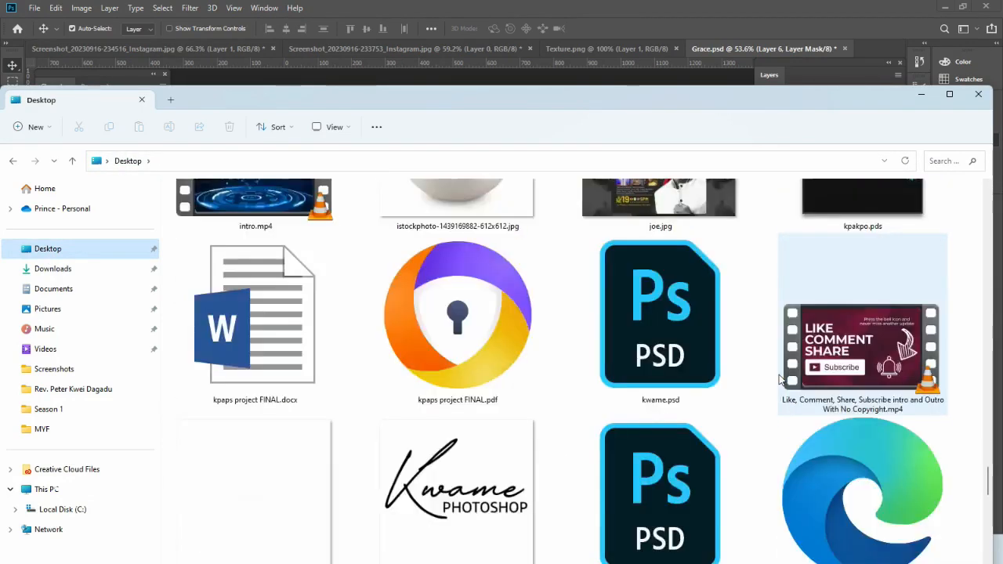
{"action": "scroll", "coordinate": [779, 379], "scroll_direction": "down", "scroll_amount": 5}
{"action": "left_click", "coordinate": [289, 193]}
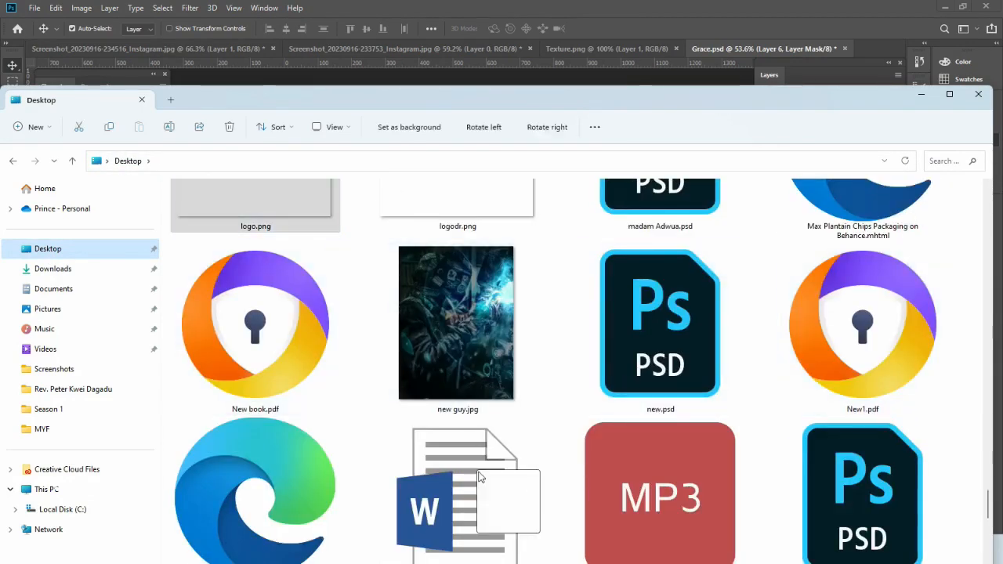
{"action": "left_click", "coordinate": [447, 86]}
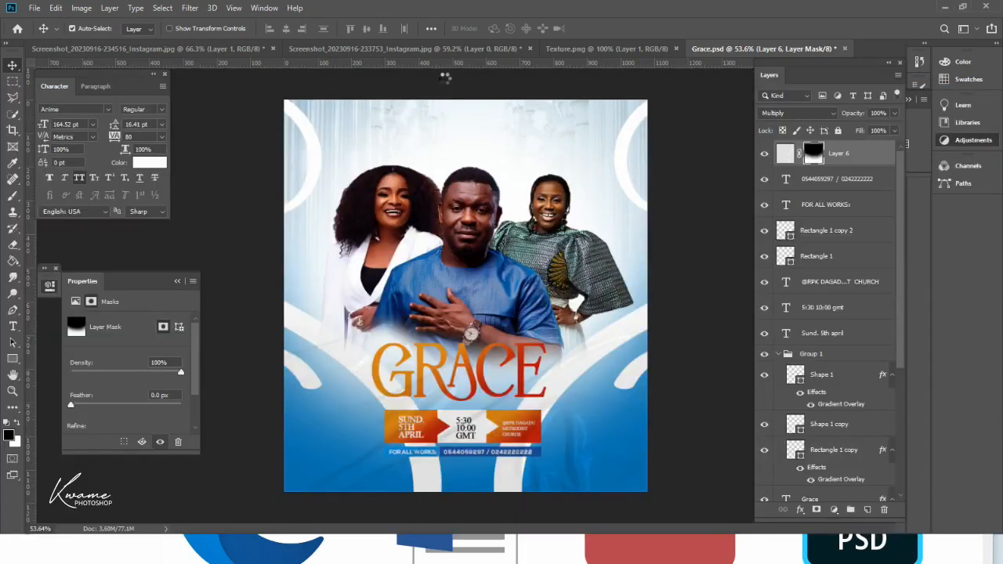
Step: Scale the logo down to 114 × 64 px and place it centred below the contact bar
{"action": "left_click_drag", "start_coordinate": [461, 293], "coordinate": [462, 366]}
{"action": "left_click_drag", "start_coordinate": [473, 461], "coordinate": [472, 505]}
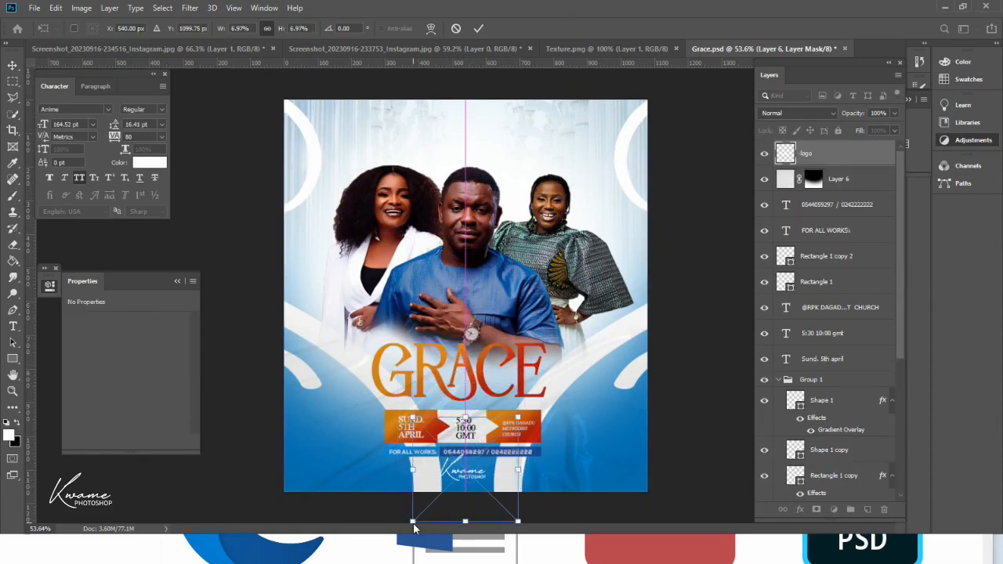
{"action": "left_click_drag", "start_coordinate": [413, 522], "coordinate": [455, 493]}
{"action": "left_click_drag", "start_coordinate": [515, 471], "coordinate": [468, 479]}
{"action": "key", "text": "Return"}
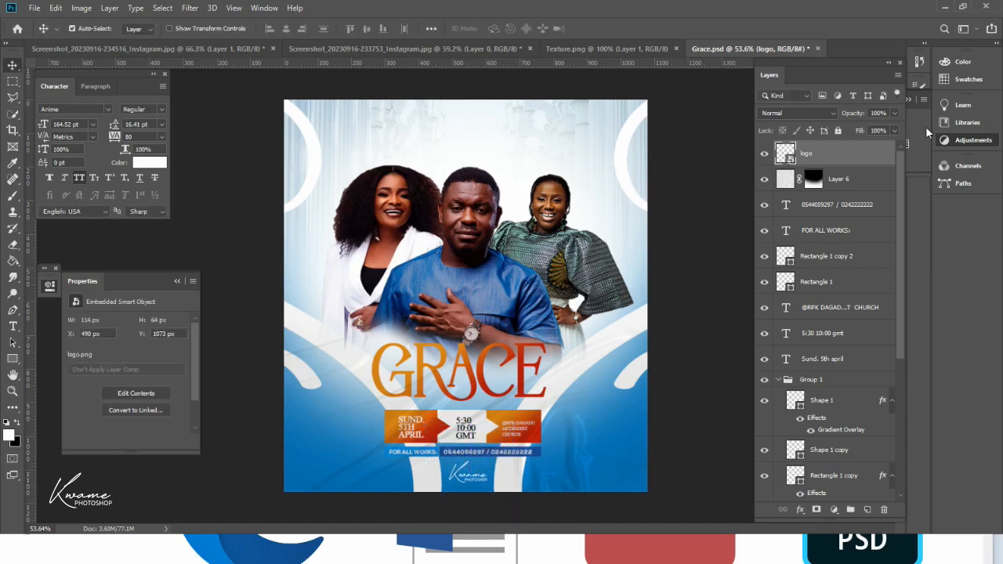
Step: Restore and re-maximize the window, then float the Layers panel
{"action": "left_click", "coordinate": [965, 7]}
{"action": "left_click", "coordinate": [955, 25]}
{"action": "left_click_drag", "start_coordinate": [808, 65], "coordinate": [809, 95]}
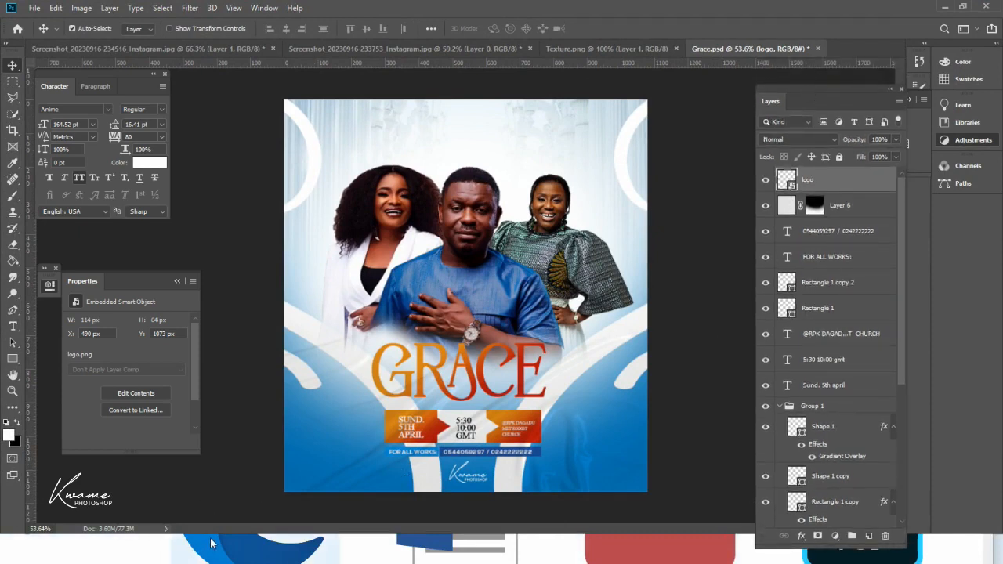
{"action": "scroll", "coordinate": [470, 356], "scroll_direction": "up", "scroll_amount": 1}
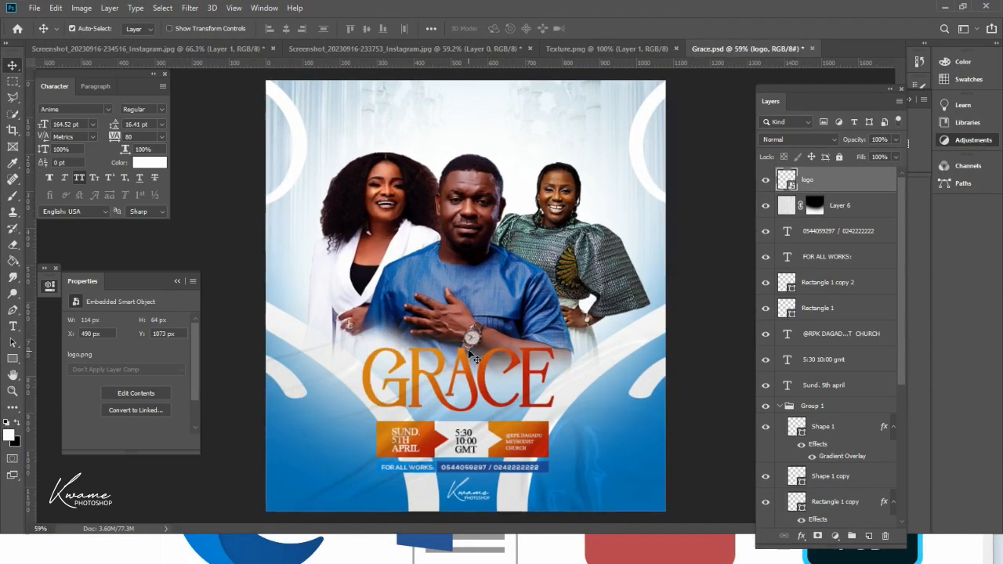